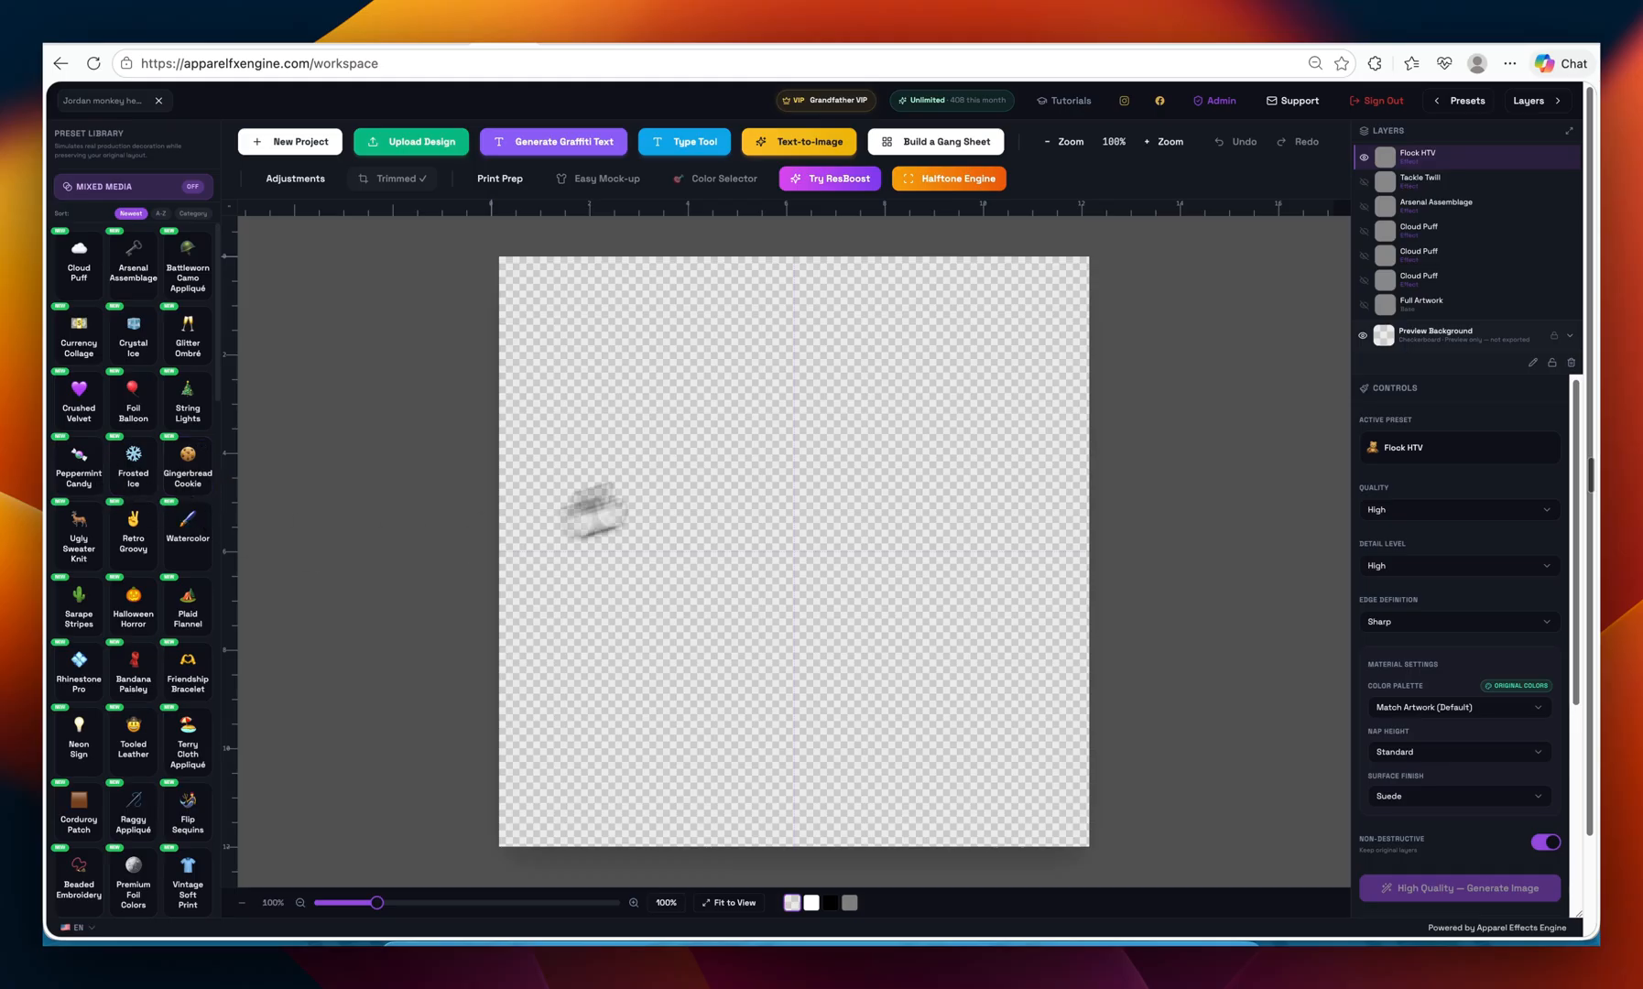
scroll(165, 568, down, 15)
scroll(147, 504, down, 4)
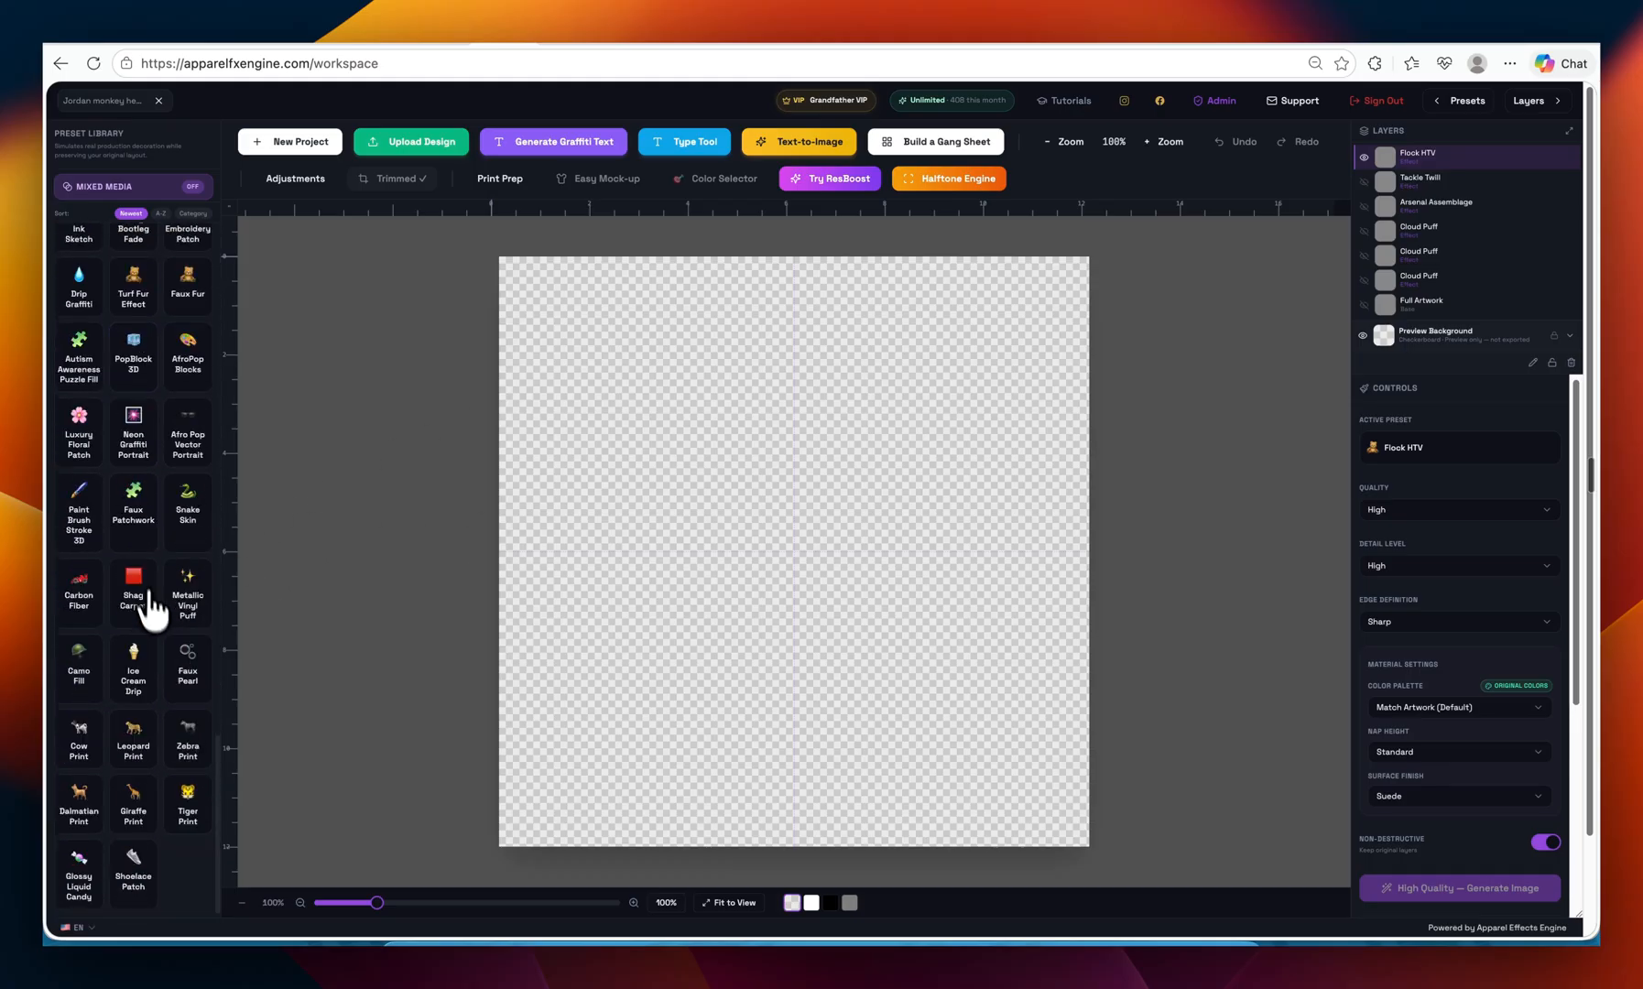
scroll(133, 481, up, 15)
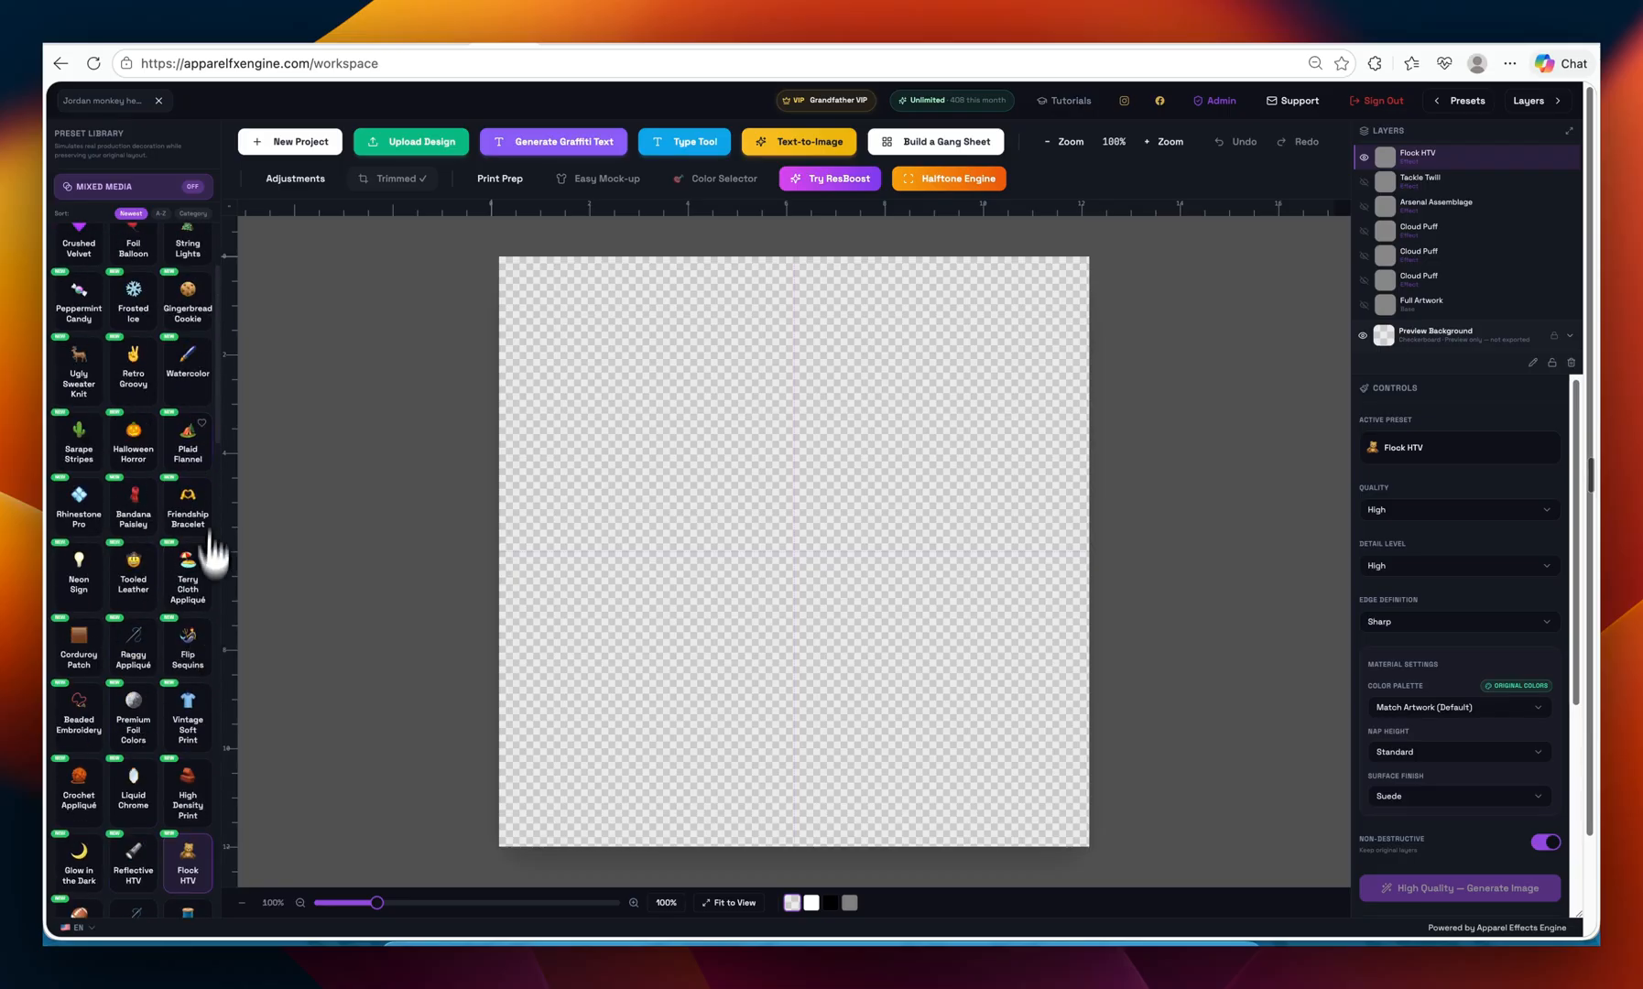
scroll(1456, 559, down, 4)
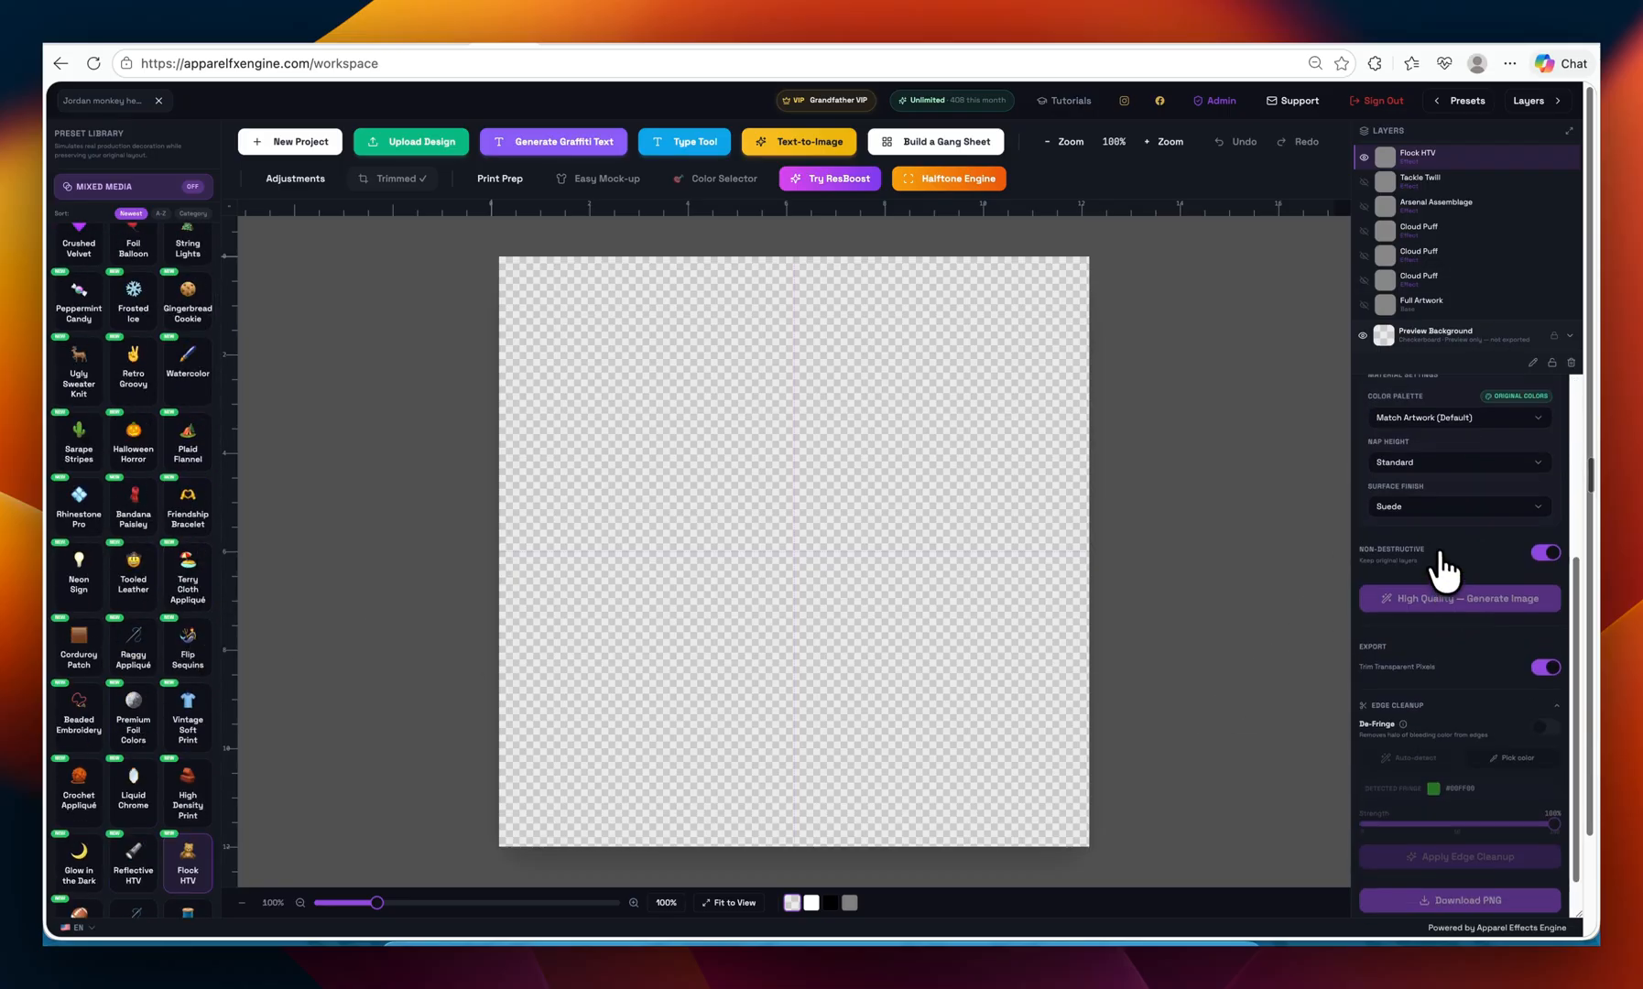
scroll(1442, 595, up, 4)
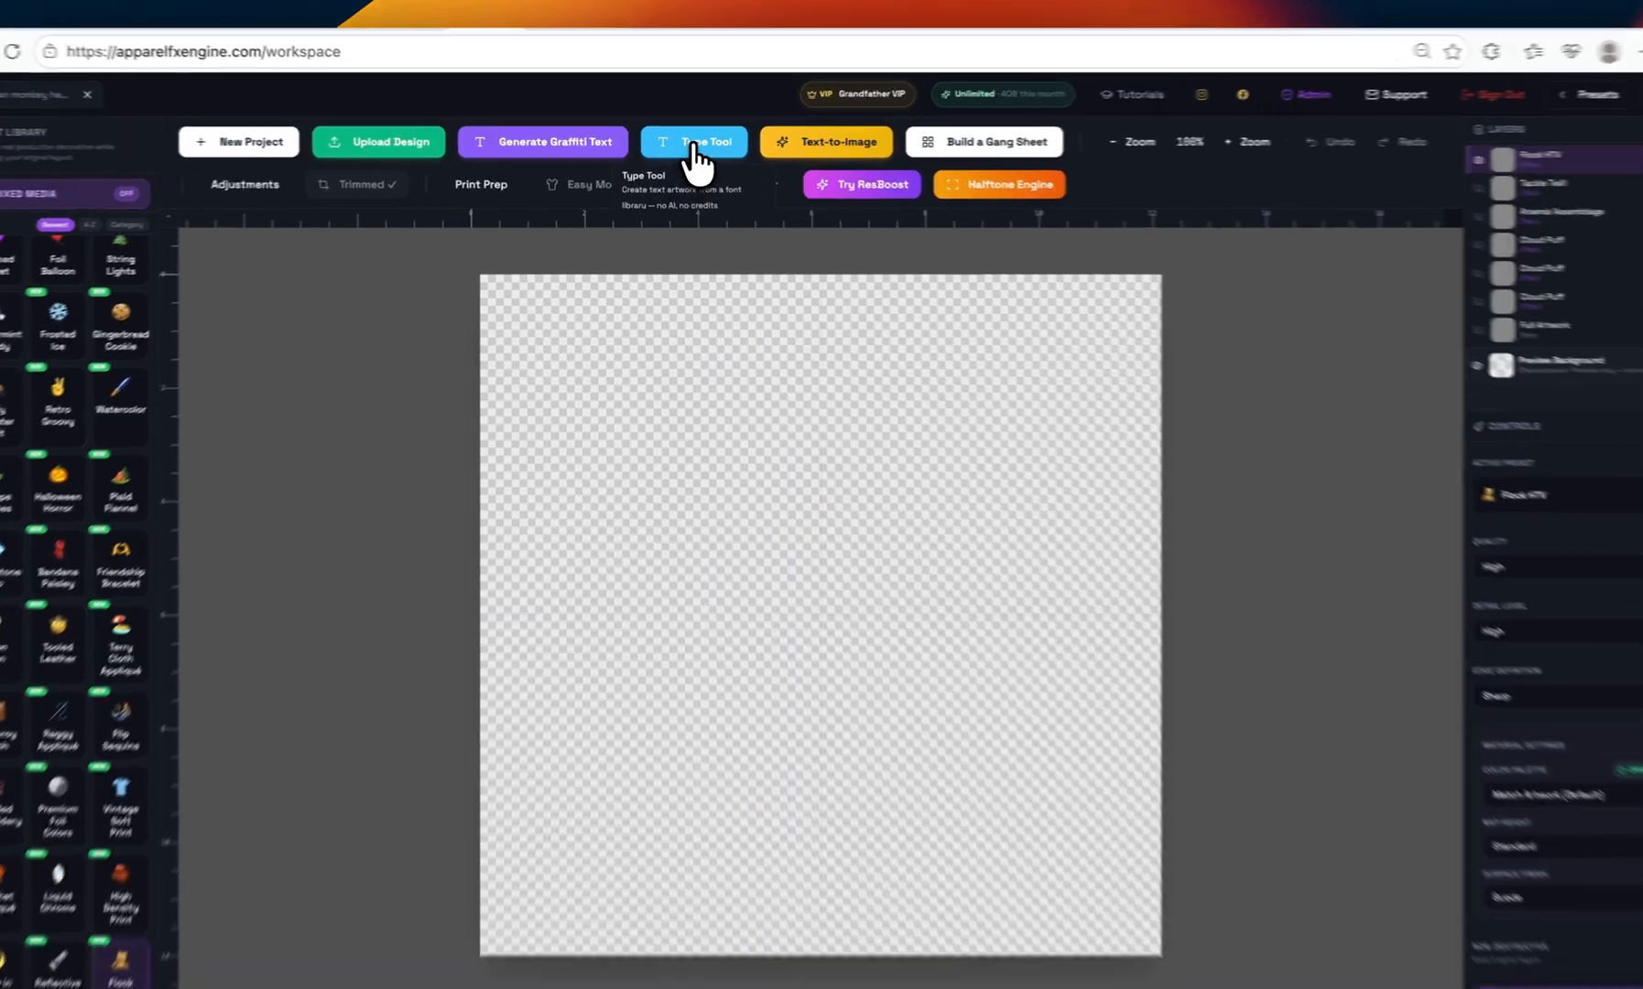
- Open the Type Tool to start a new text artwork
click(685, 144)
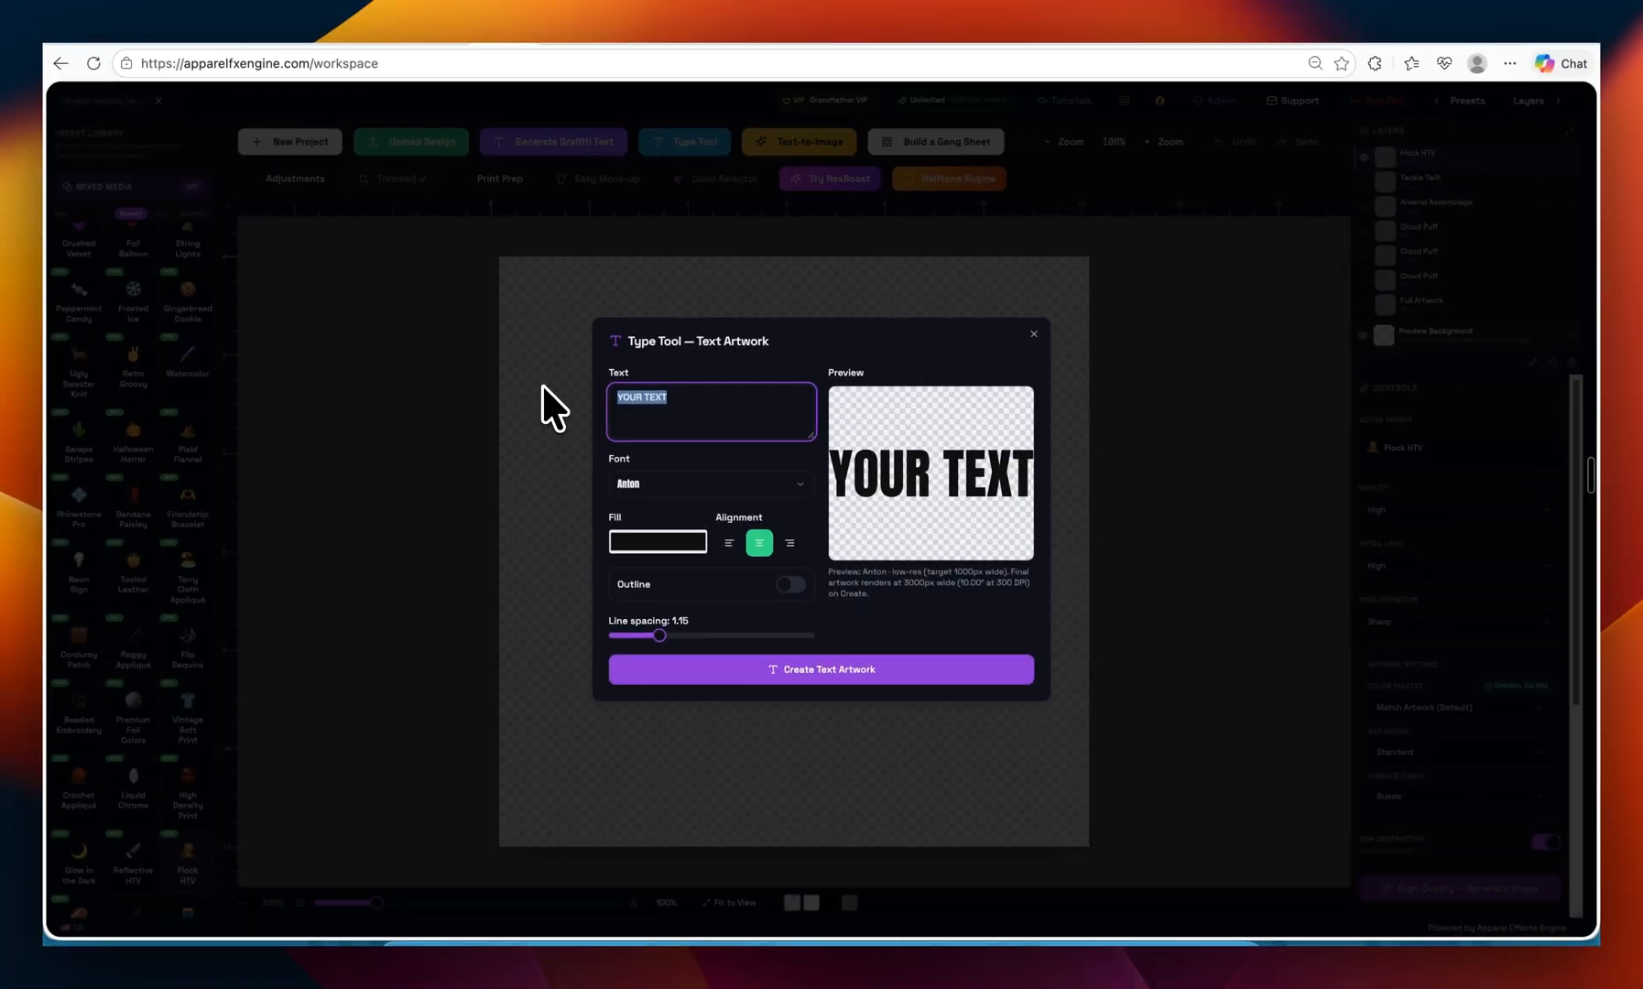
text(App)
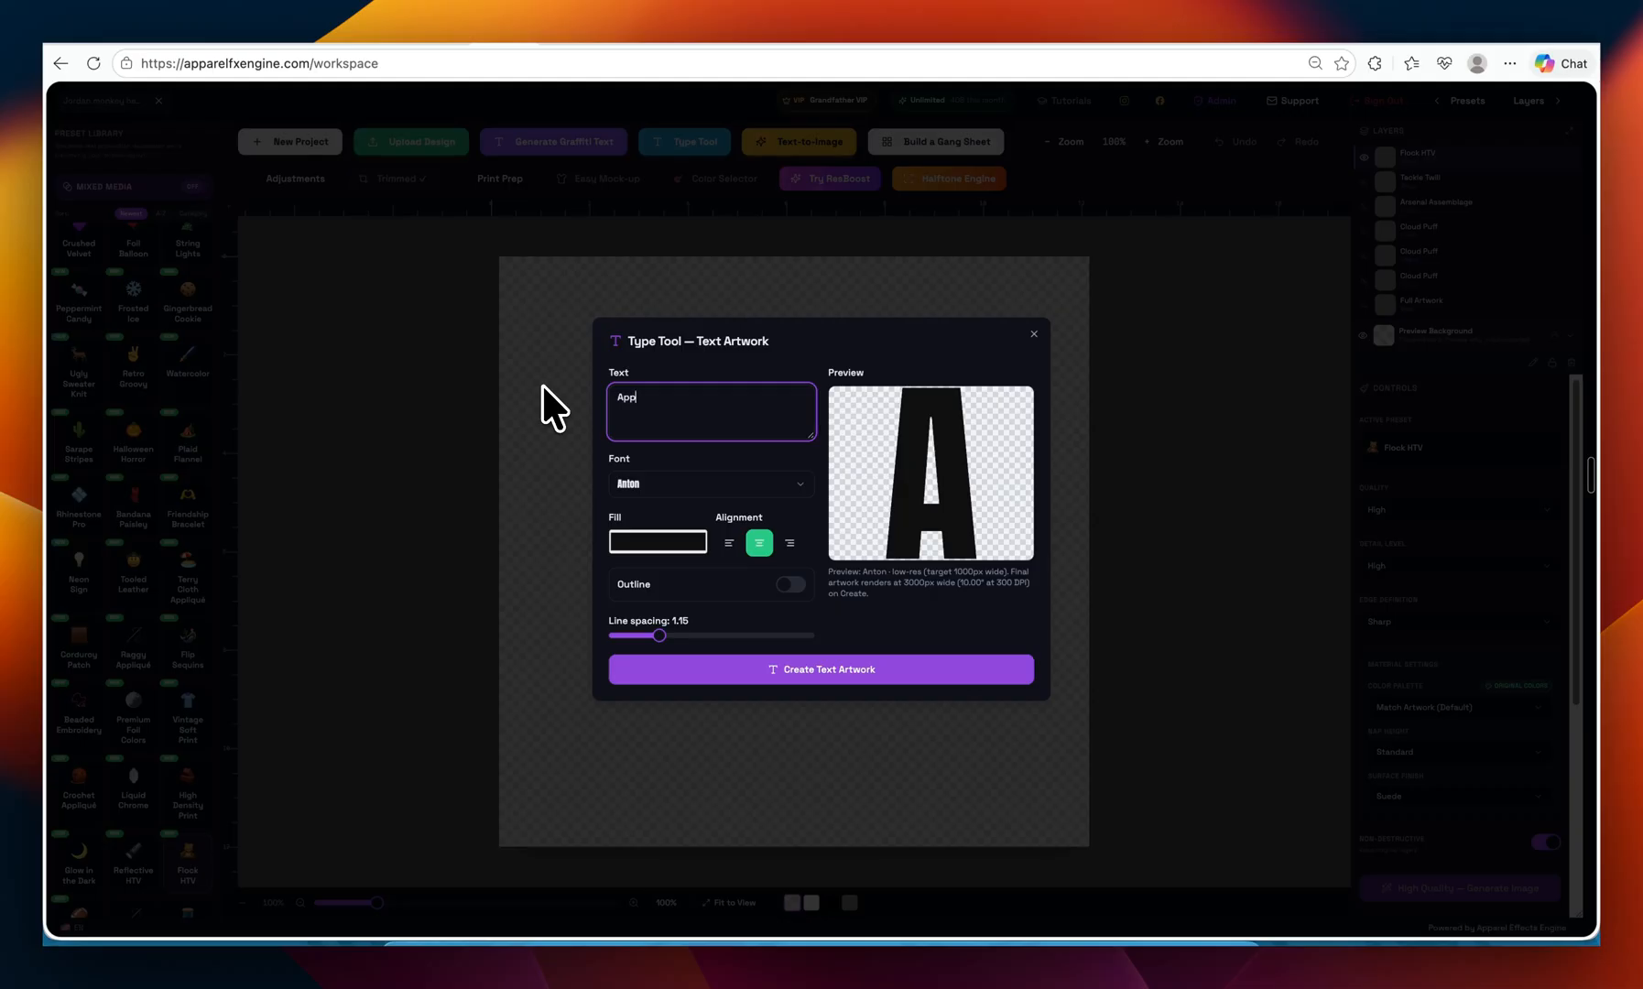
text(real)
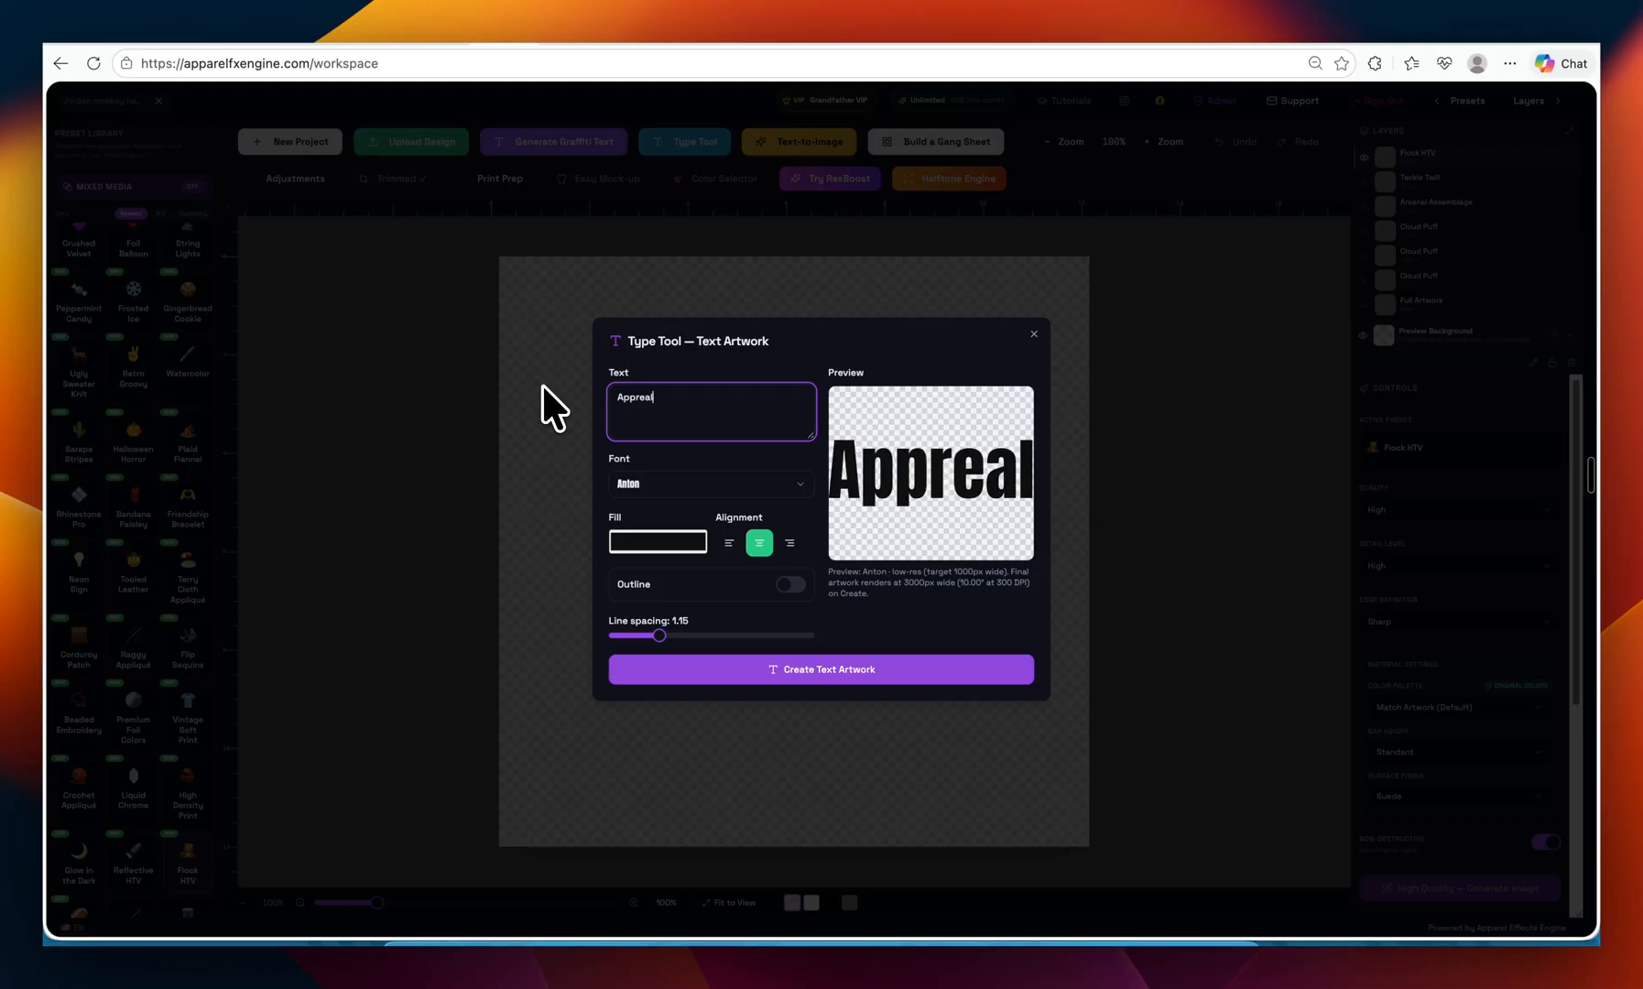
key(BackSpace)
key(BackSpace)
key(BackSpace)
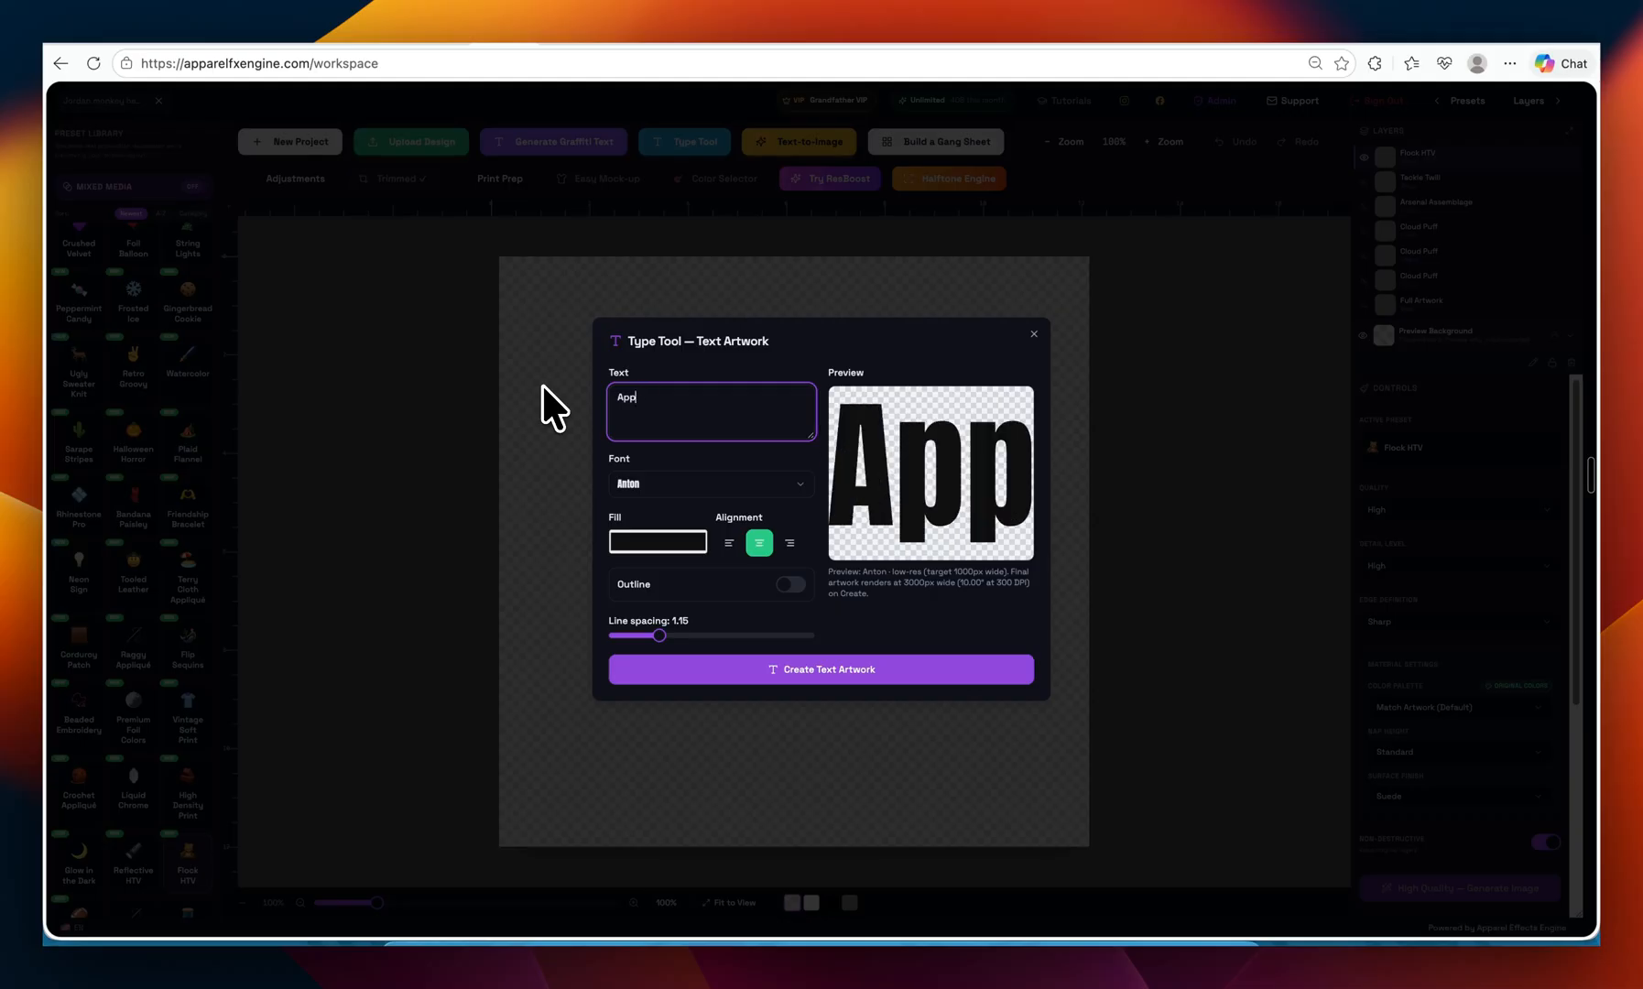
text(are)
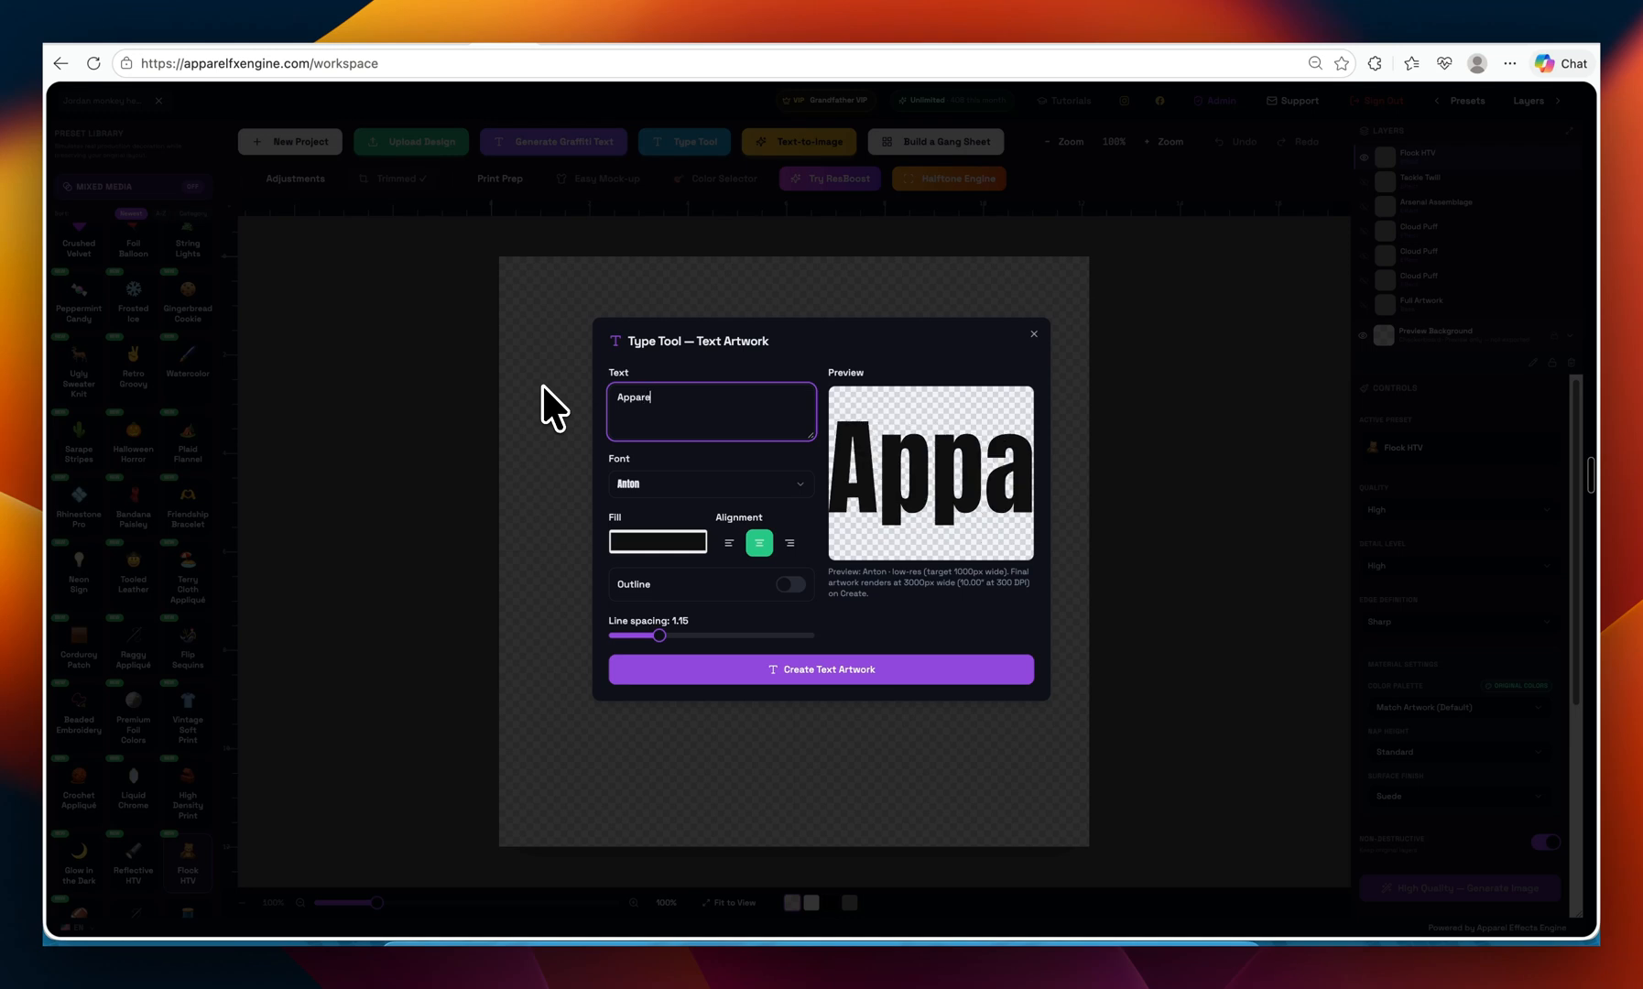
key(BackSpace)
key(BackSpace)
key(BackSpace)
key(BackSpace)
key(BackSpace)
key(BackSpace)
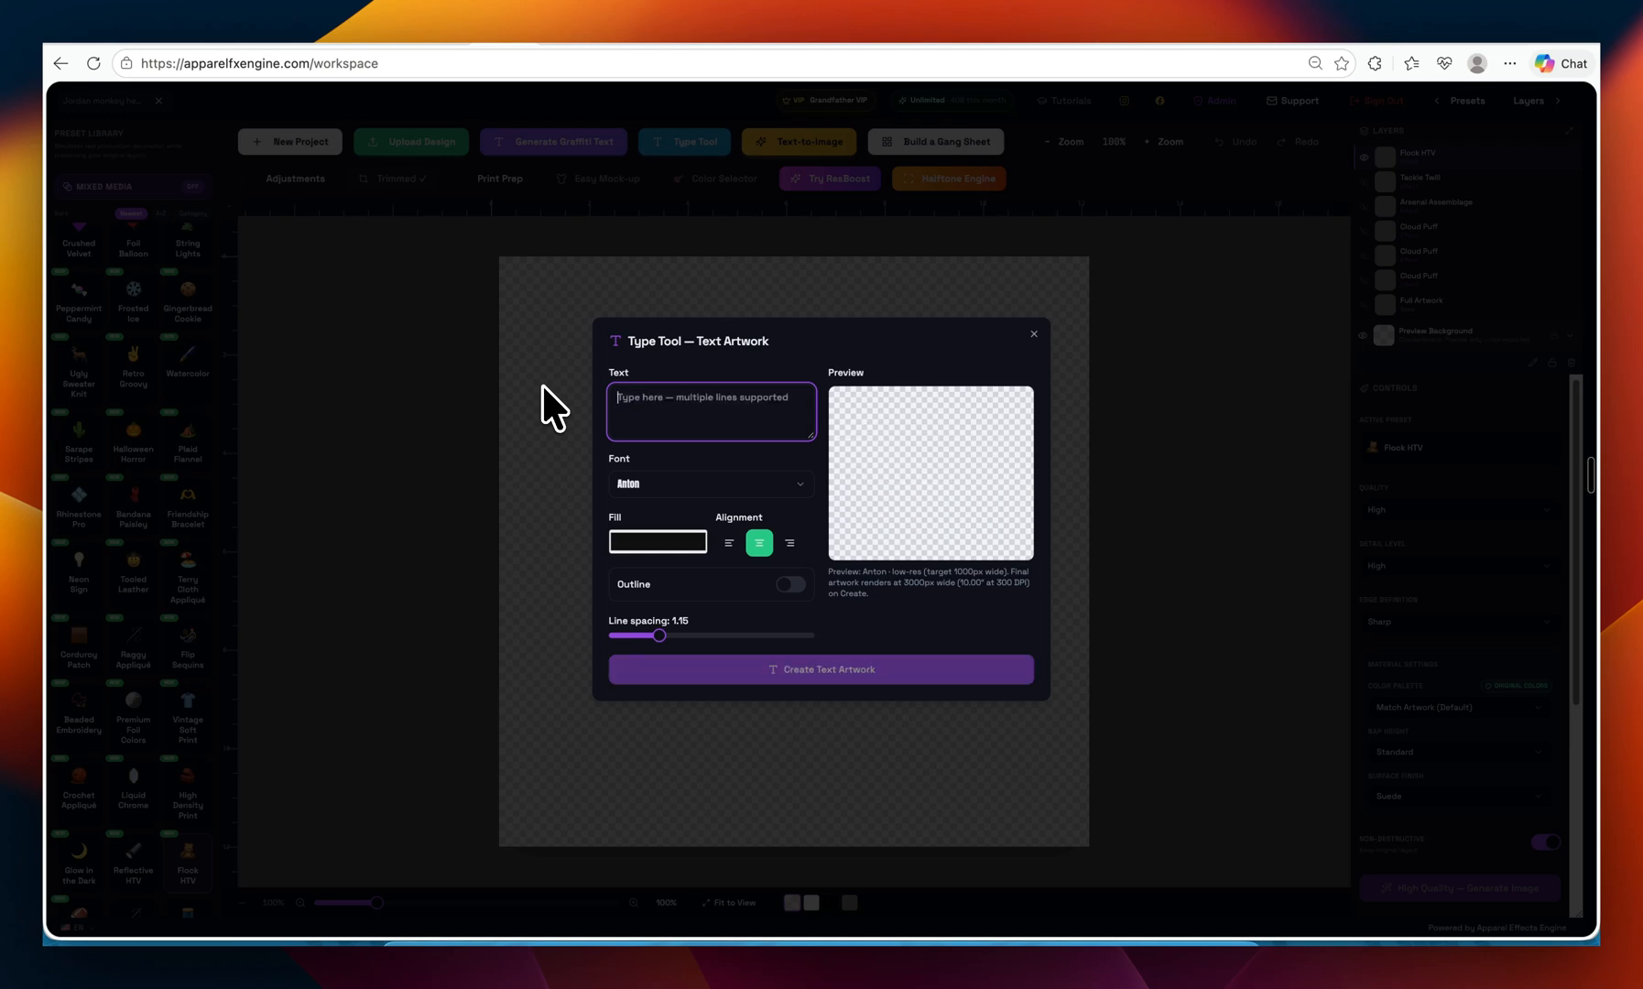
- Enter the capitalised words APPAREL, EFFECT and ENGINE on three separate lines as the artwork text
key(Caps_Lock)
text(APPAREL)
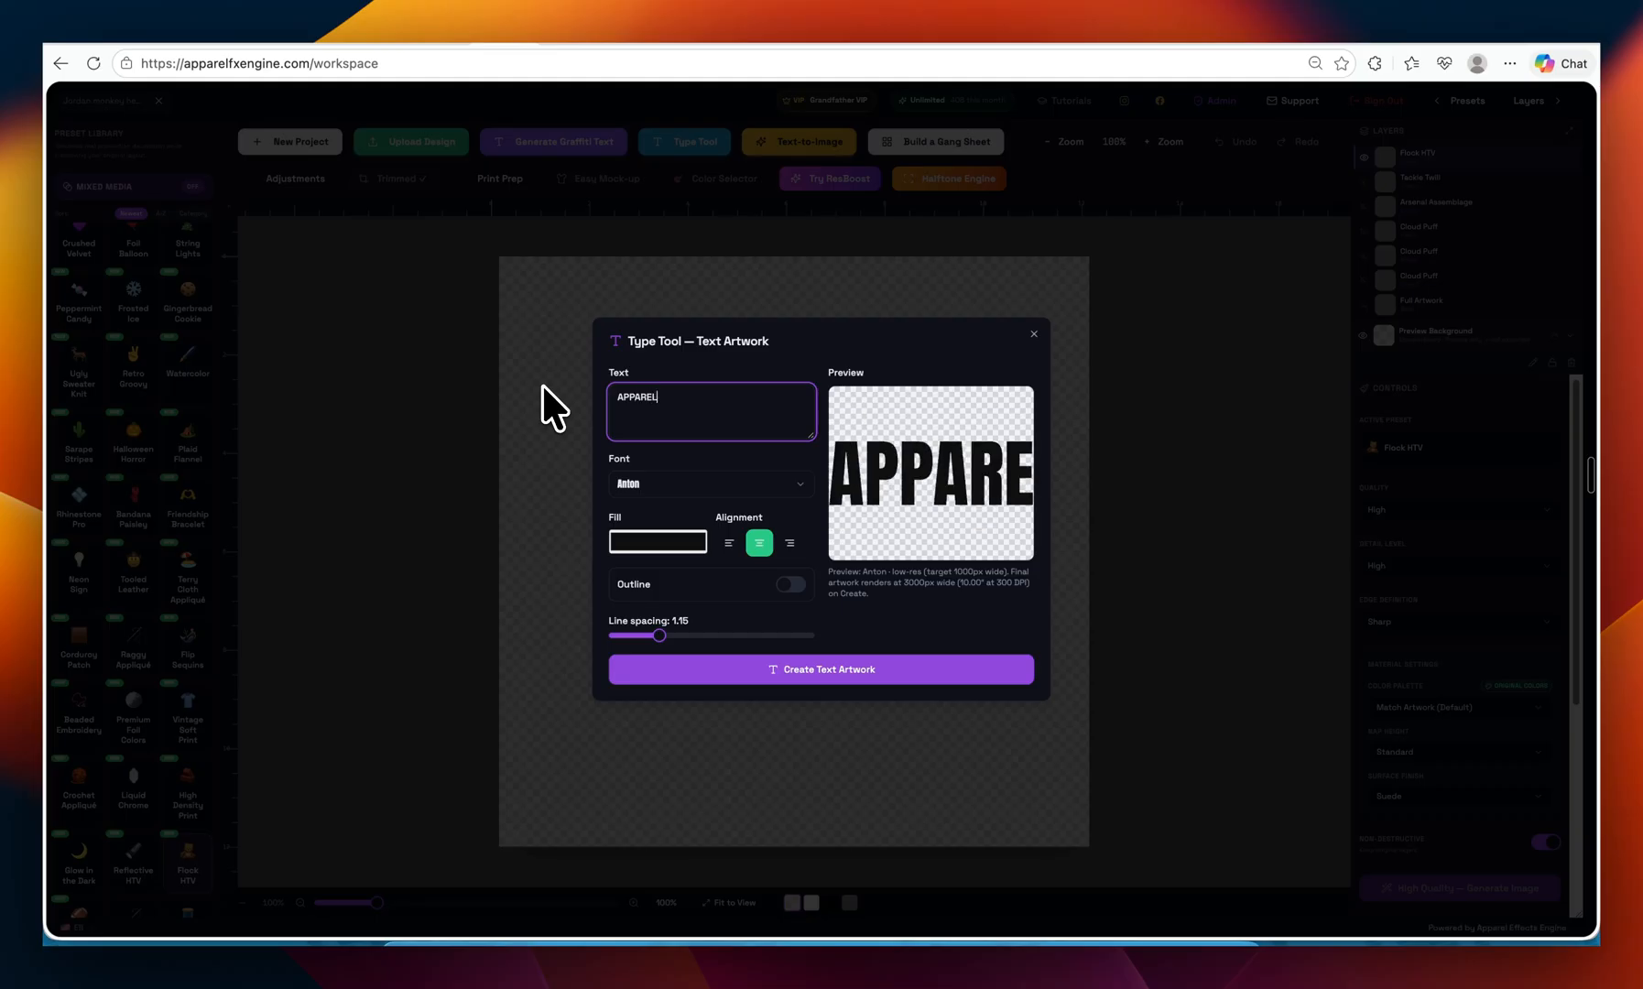
key(Return)
text(EN)
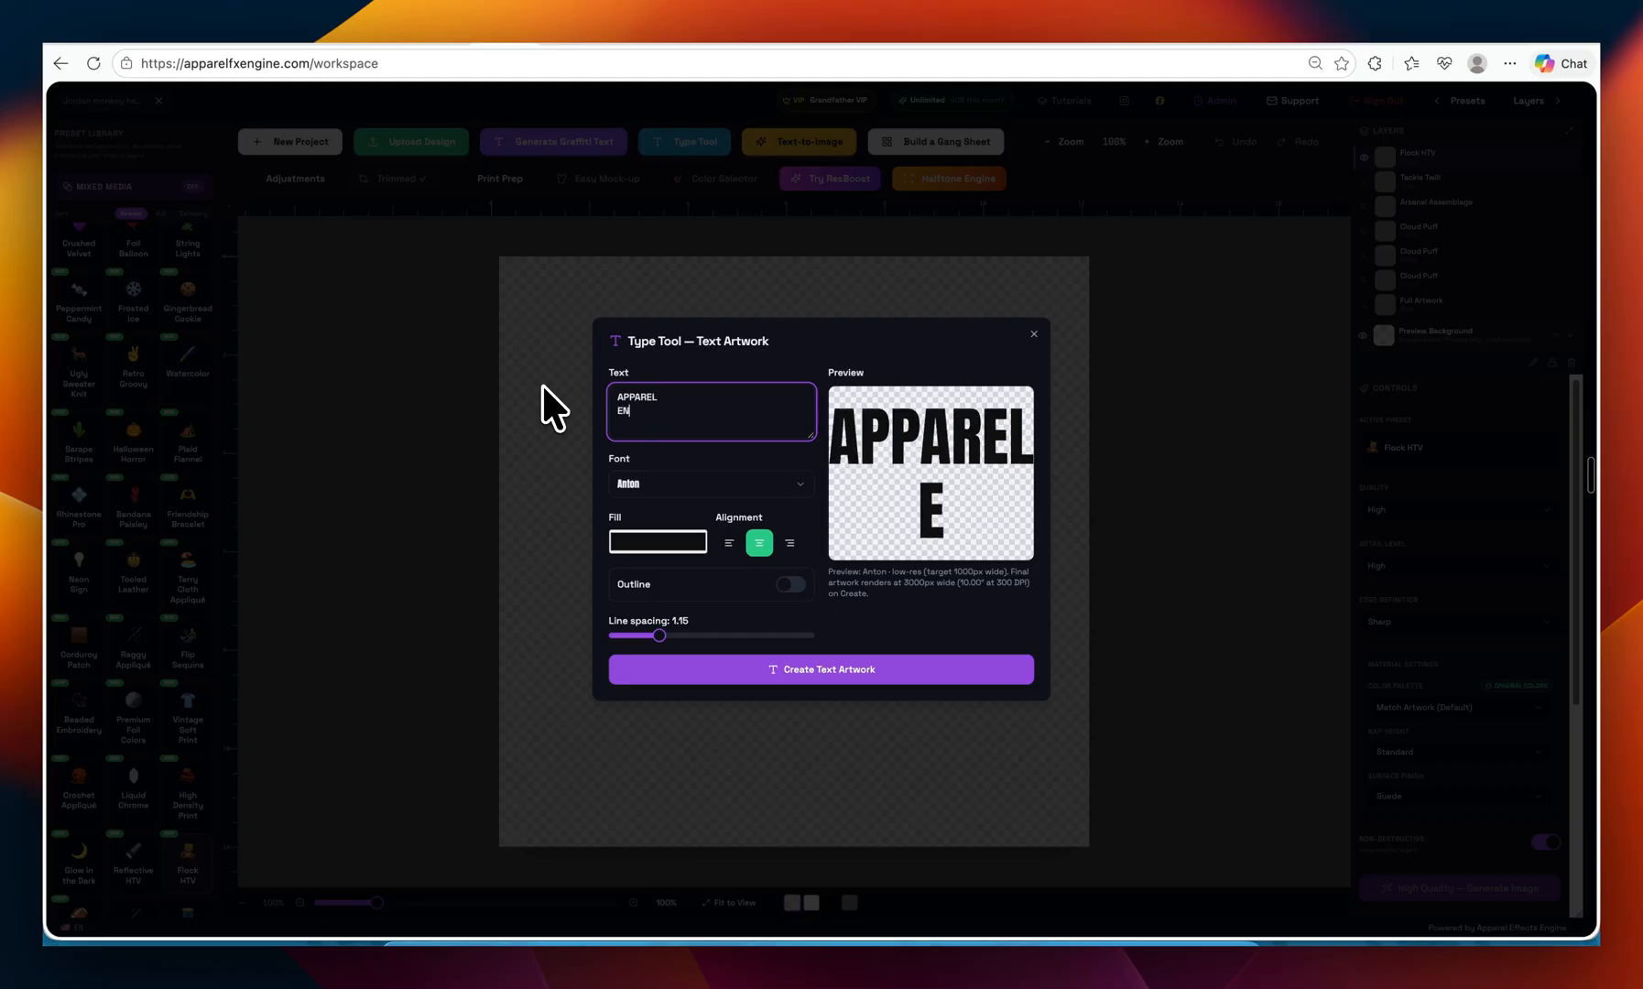
text(GI)
key(BackSpace)
key(BackSpace)
key(BackSpace)
text(FF)
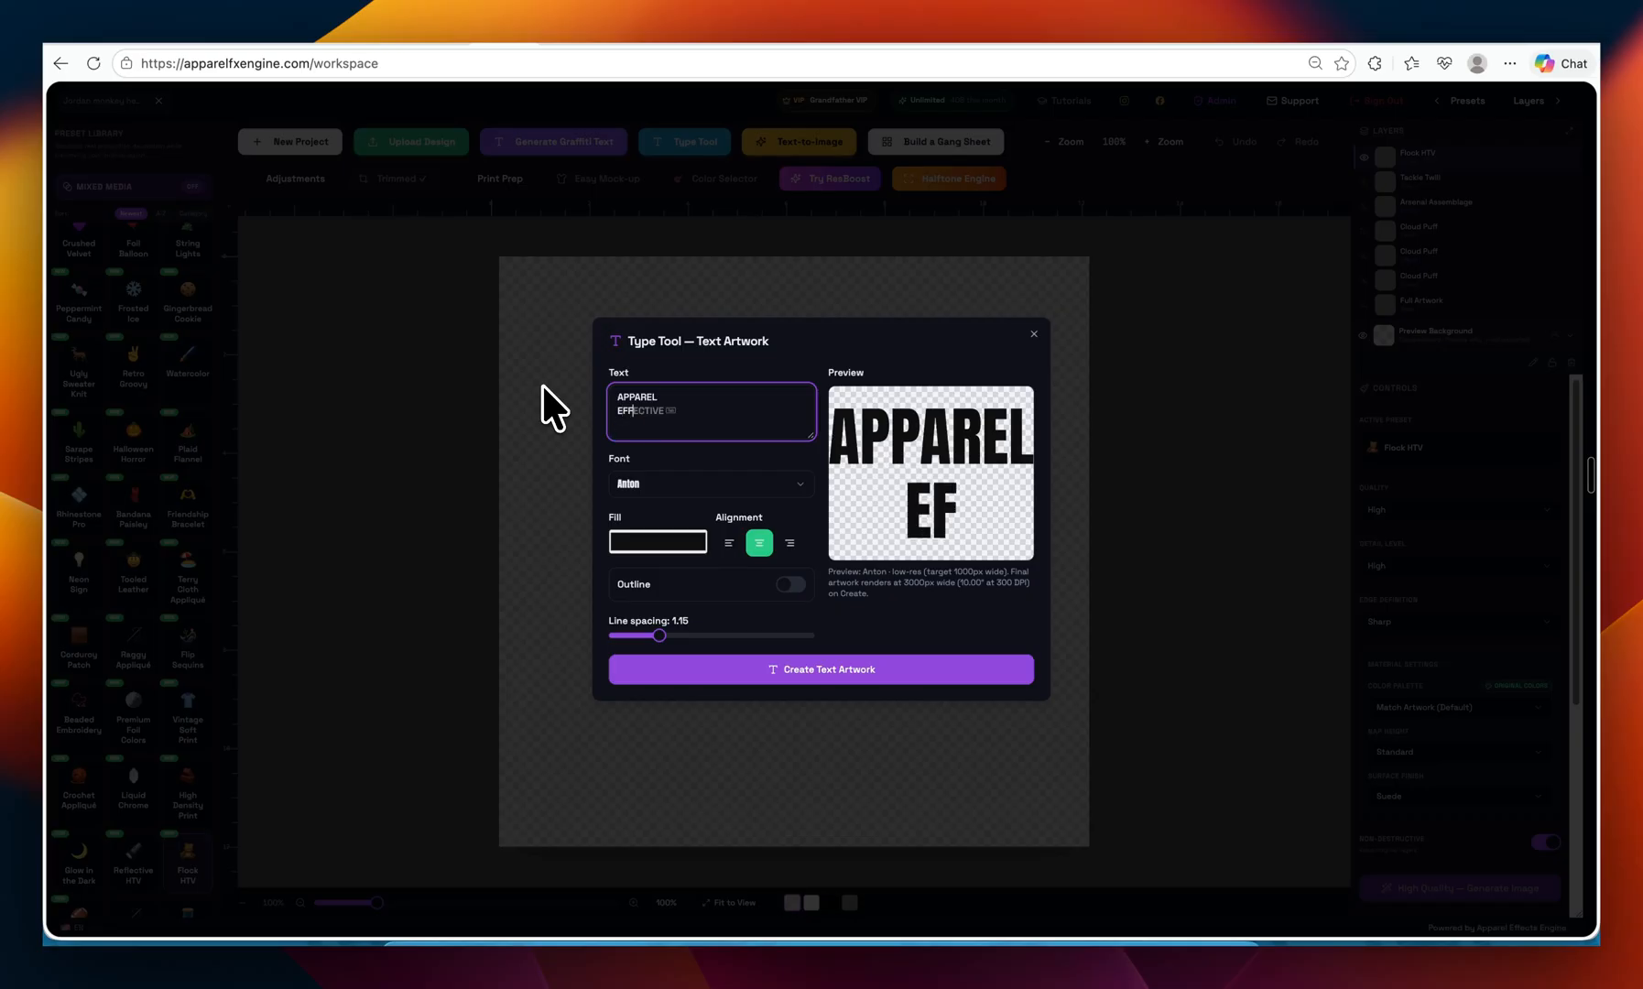
text(ECT)
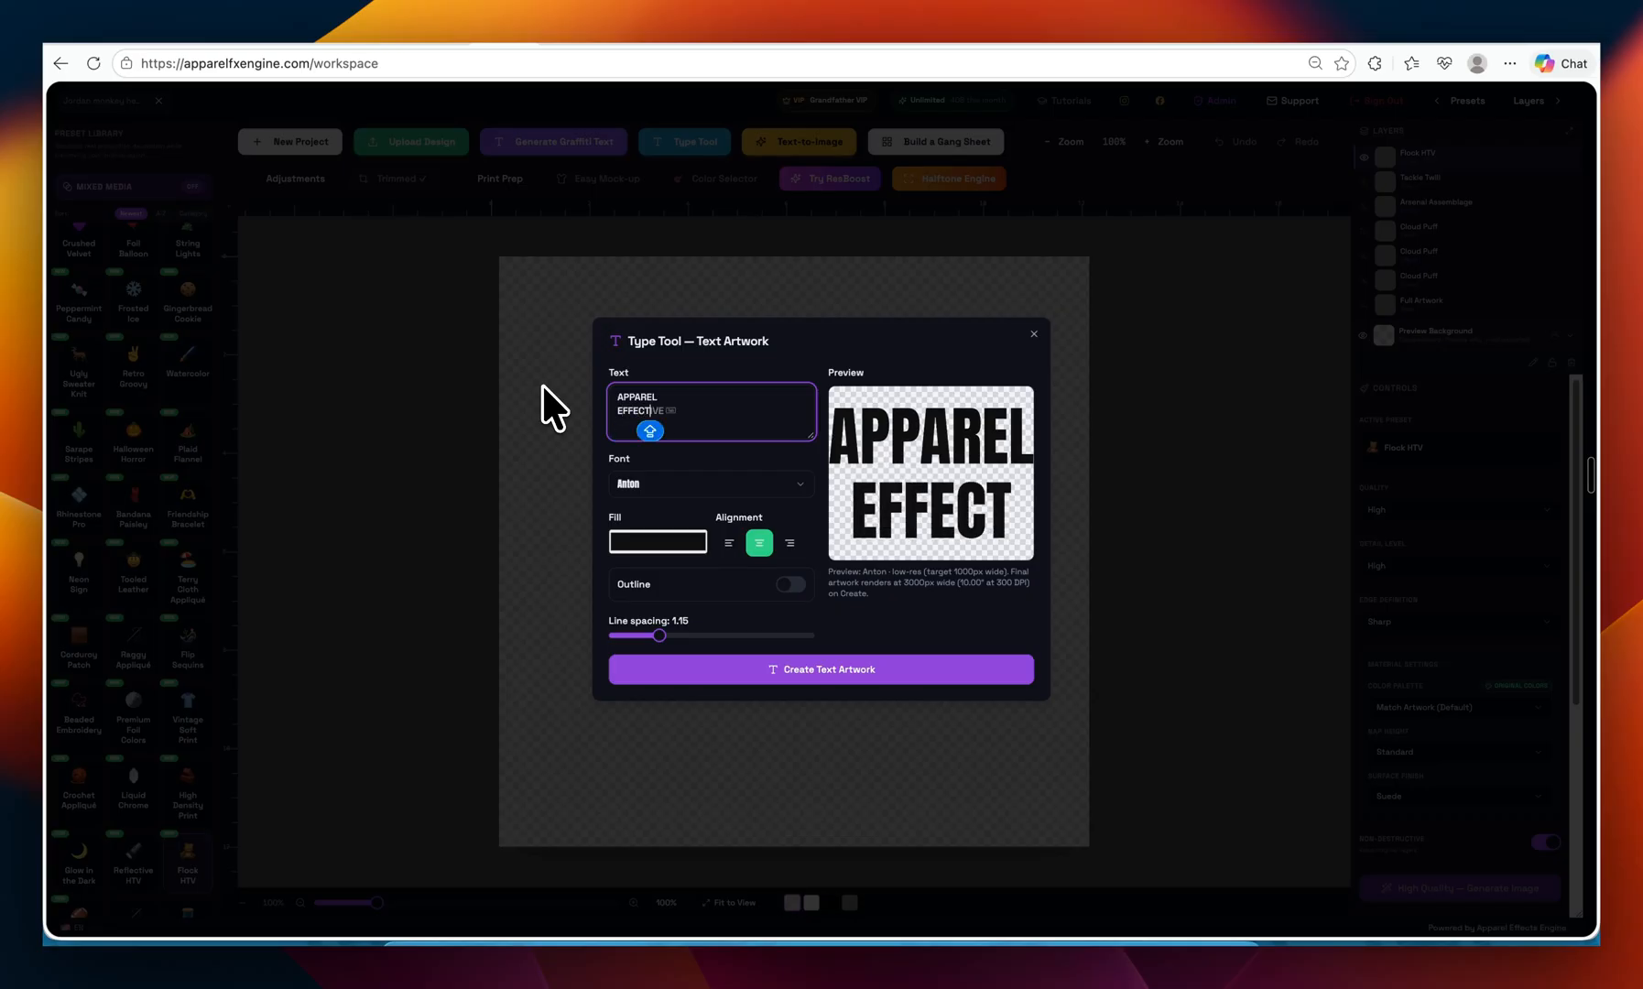
key(Return)
text(ENGINE)
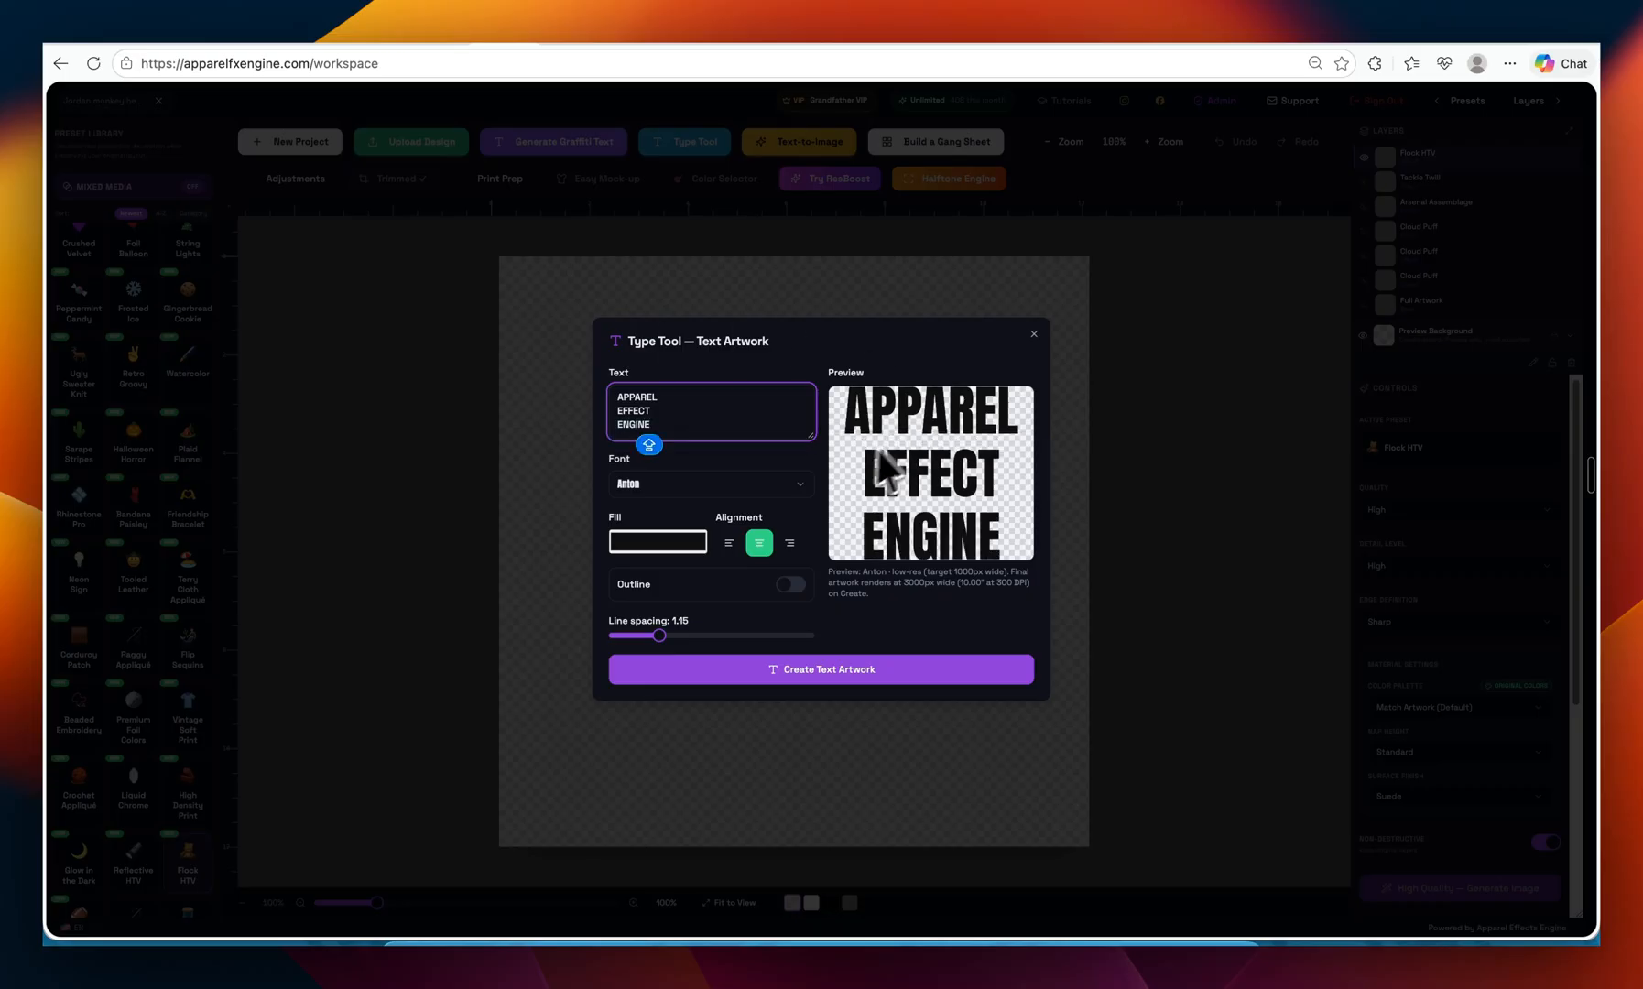
- Set the text fill to a strong blue, about RGB 13, 49, 197
click(664, 542)
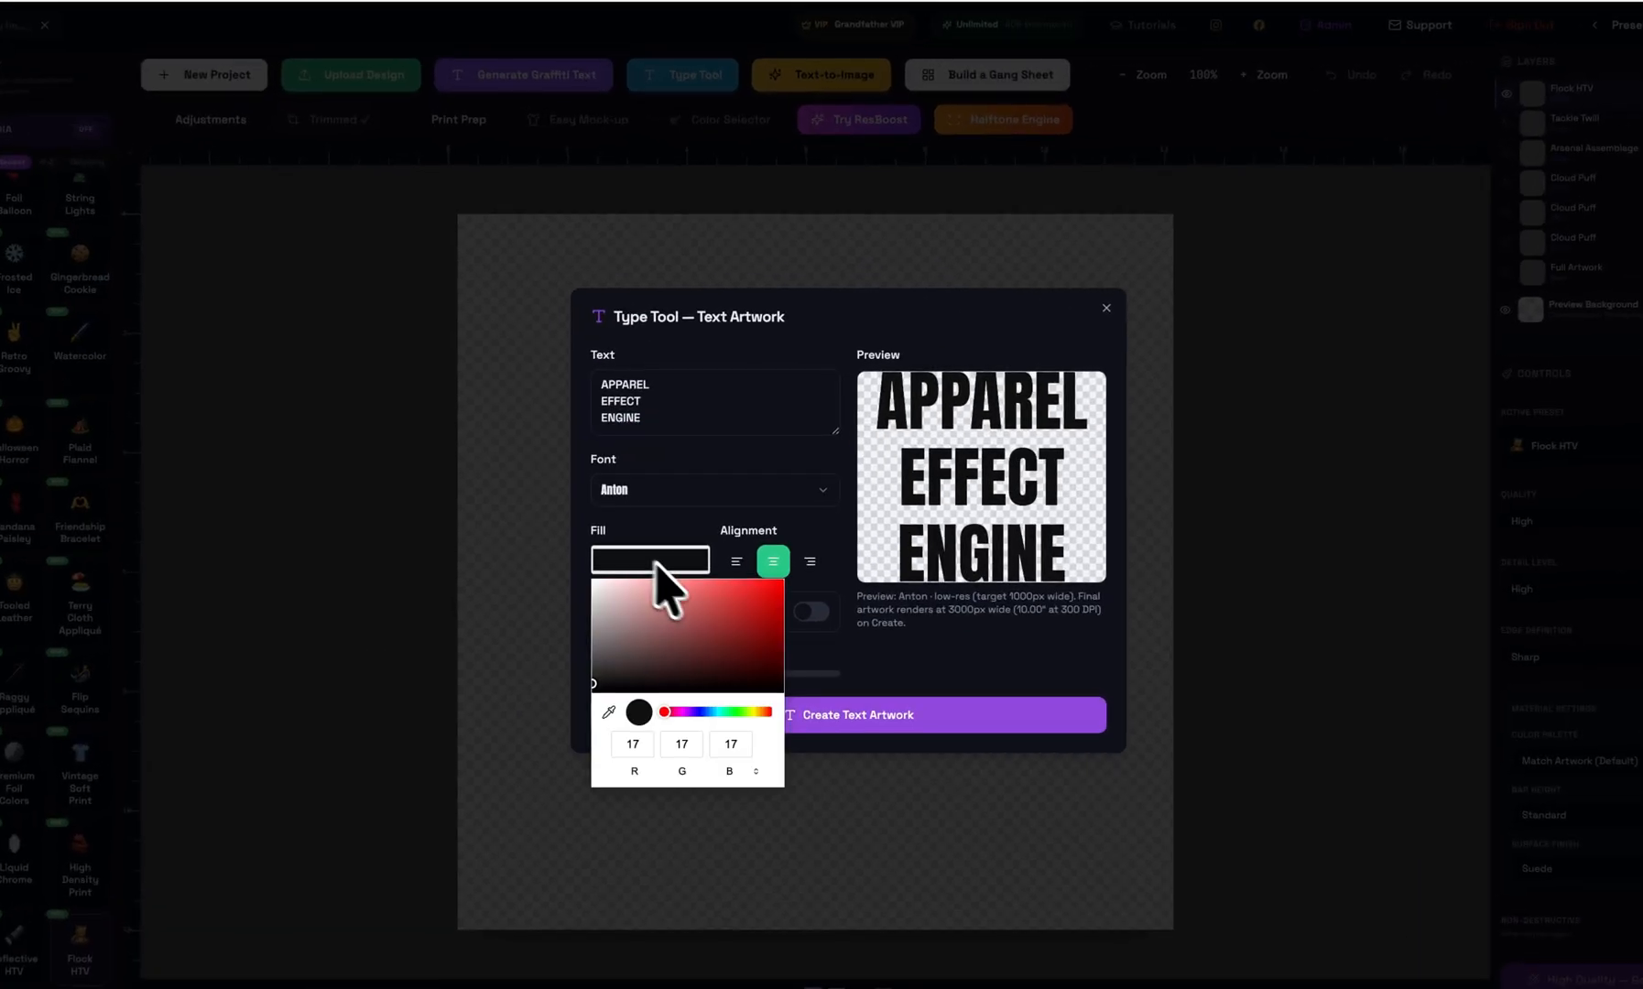
click(691, 712)
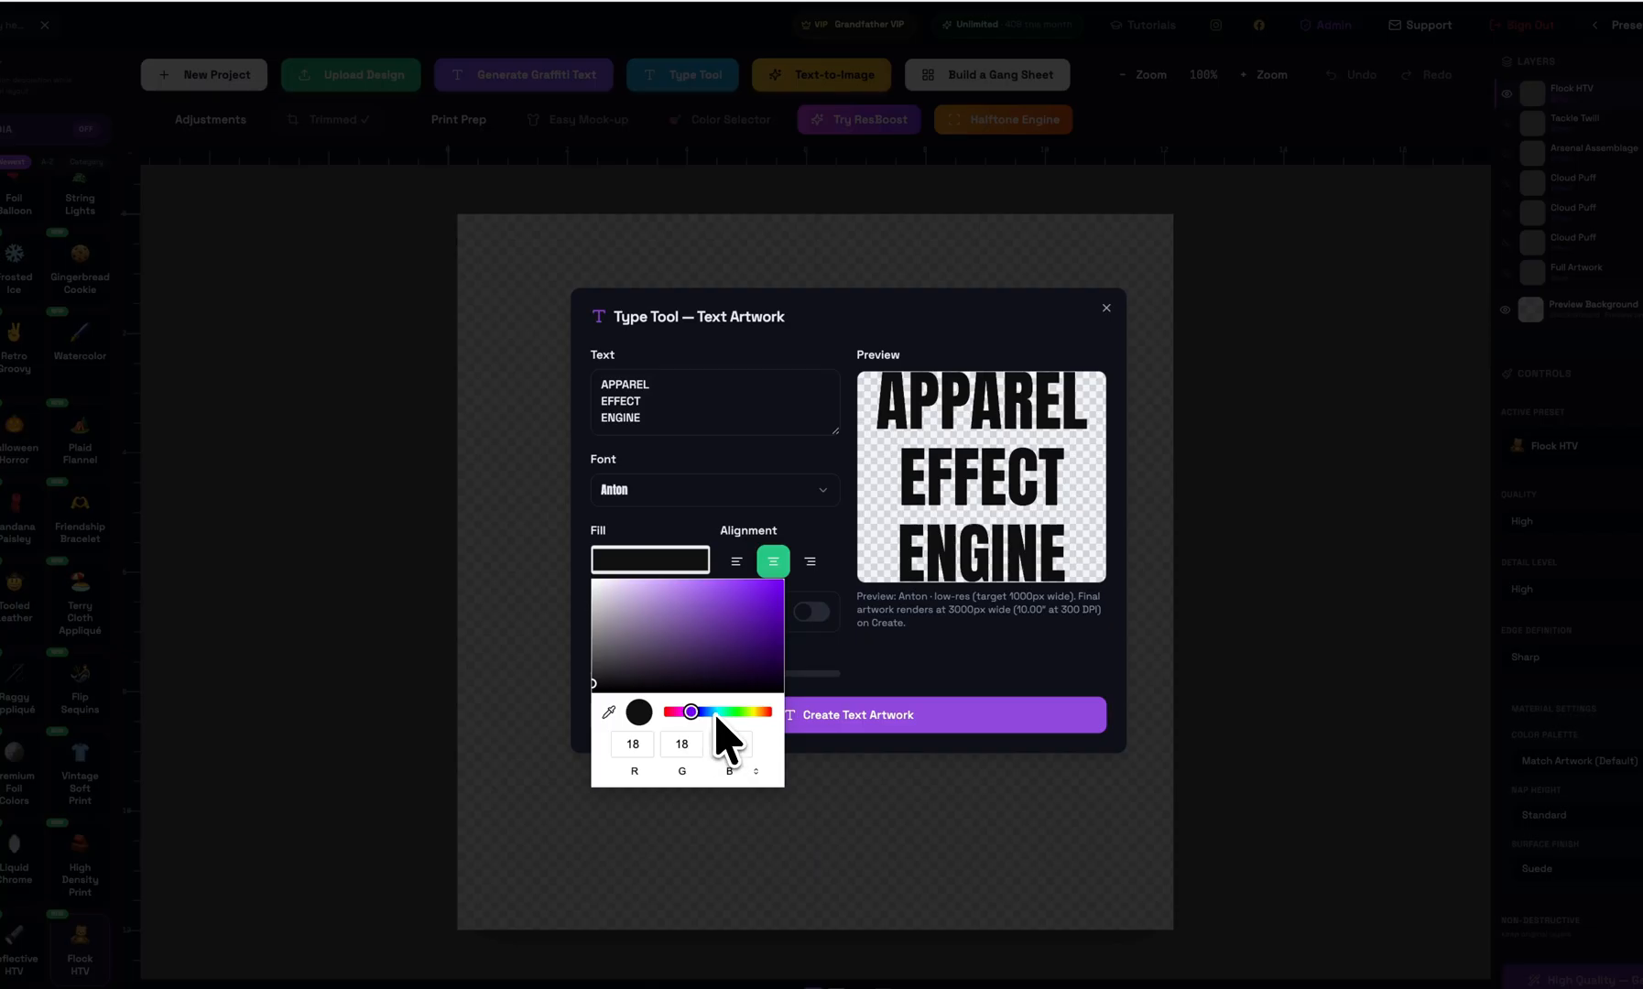
click(715, 713)
click(755, 608)
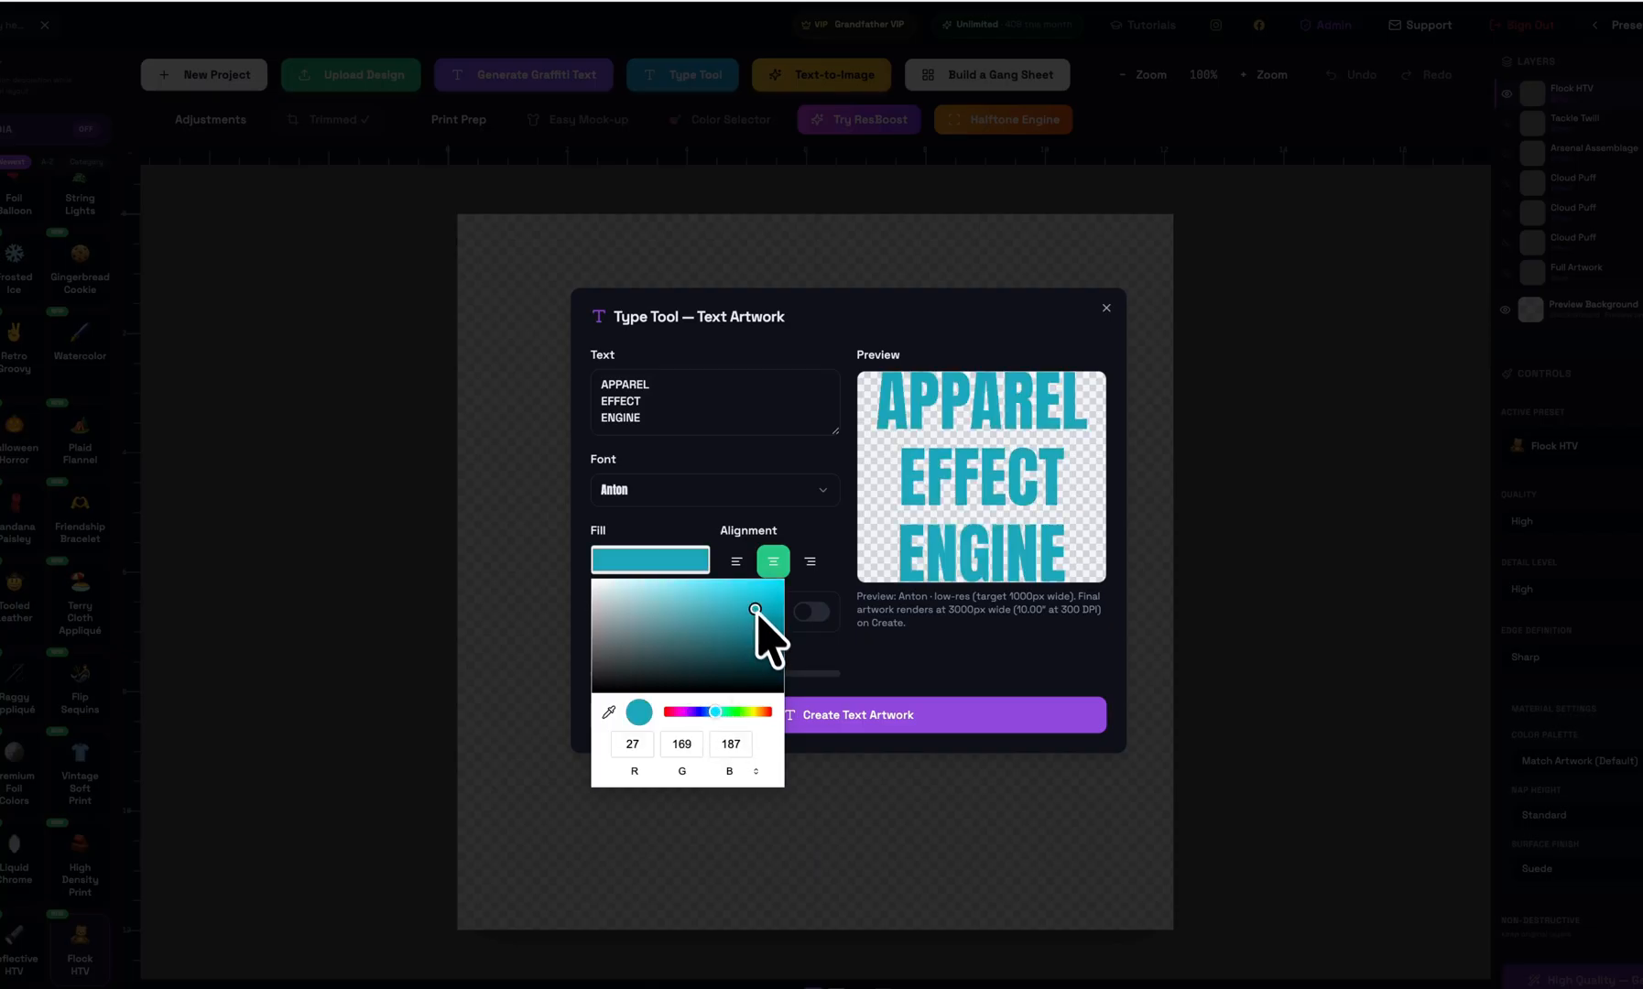
mouse_move(757, 612)
mouse_down()
mouse_move(776, 665)
mouse_move(795, 619)
mouse_move(711, 598)
mouse_move(770, 605)
mouse_up()
click(703, 712)
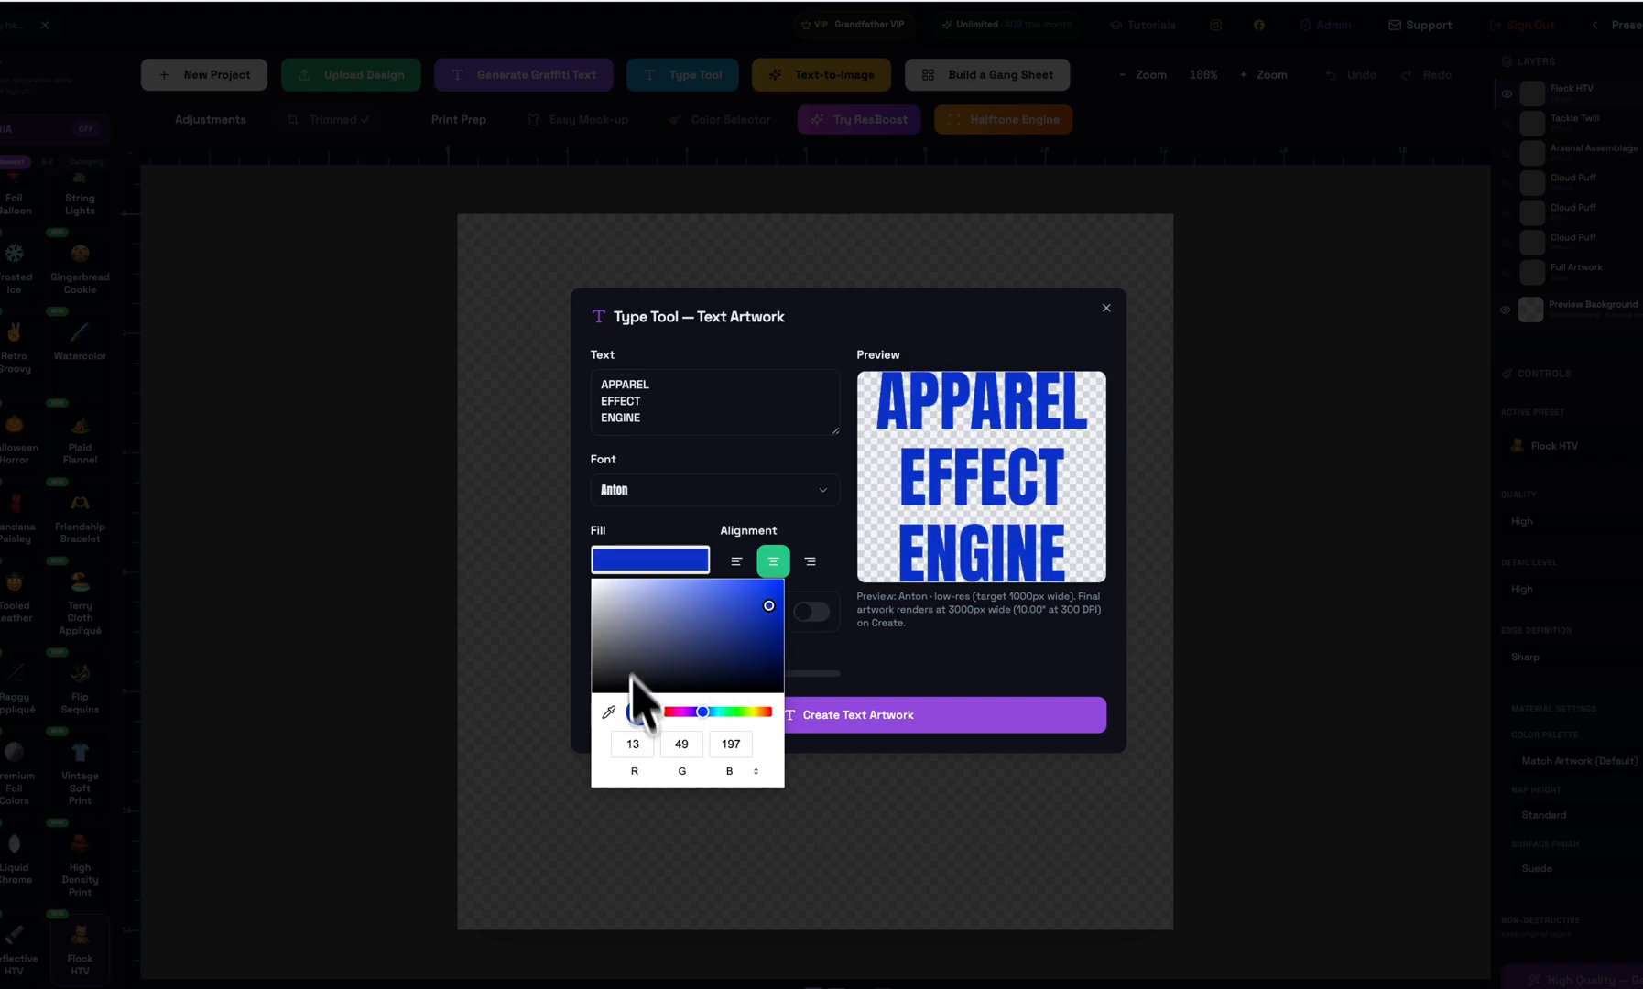
click(831, 550)
- Try the Jost, Teko and Bungee fonts on the text artwork
click(668, 499)
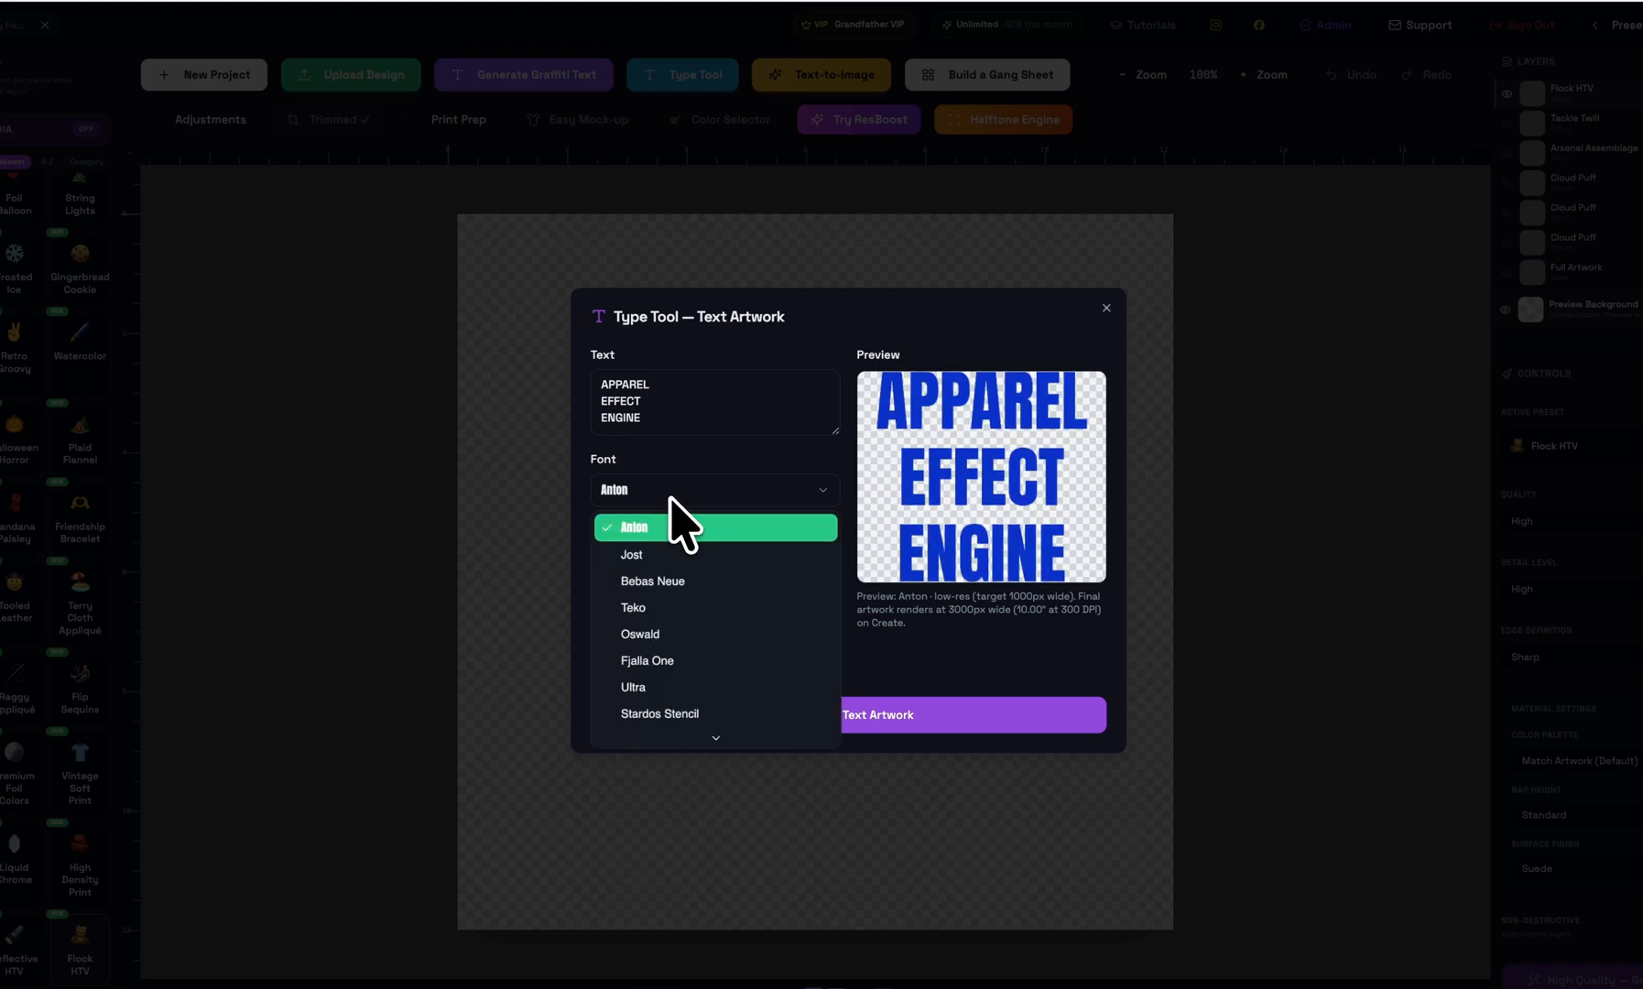
click(657, 552)
click(670, 494)
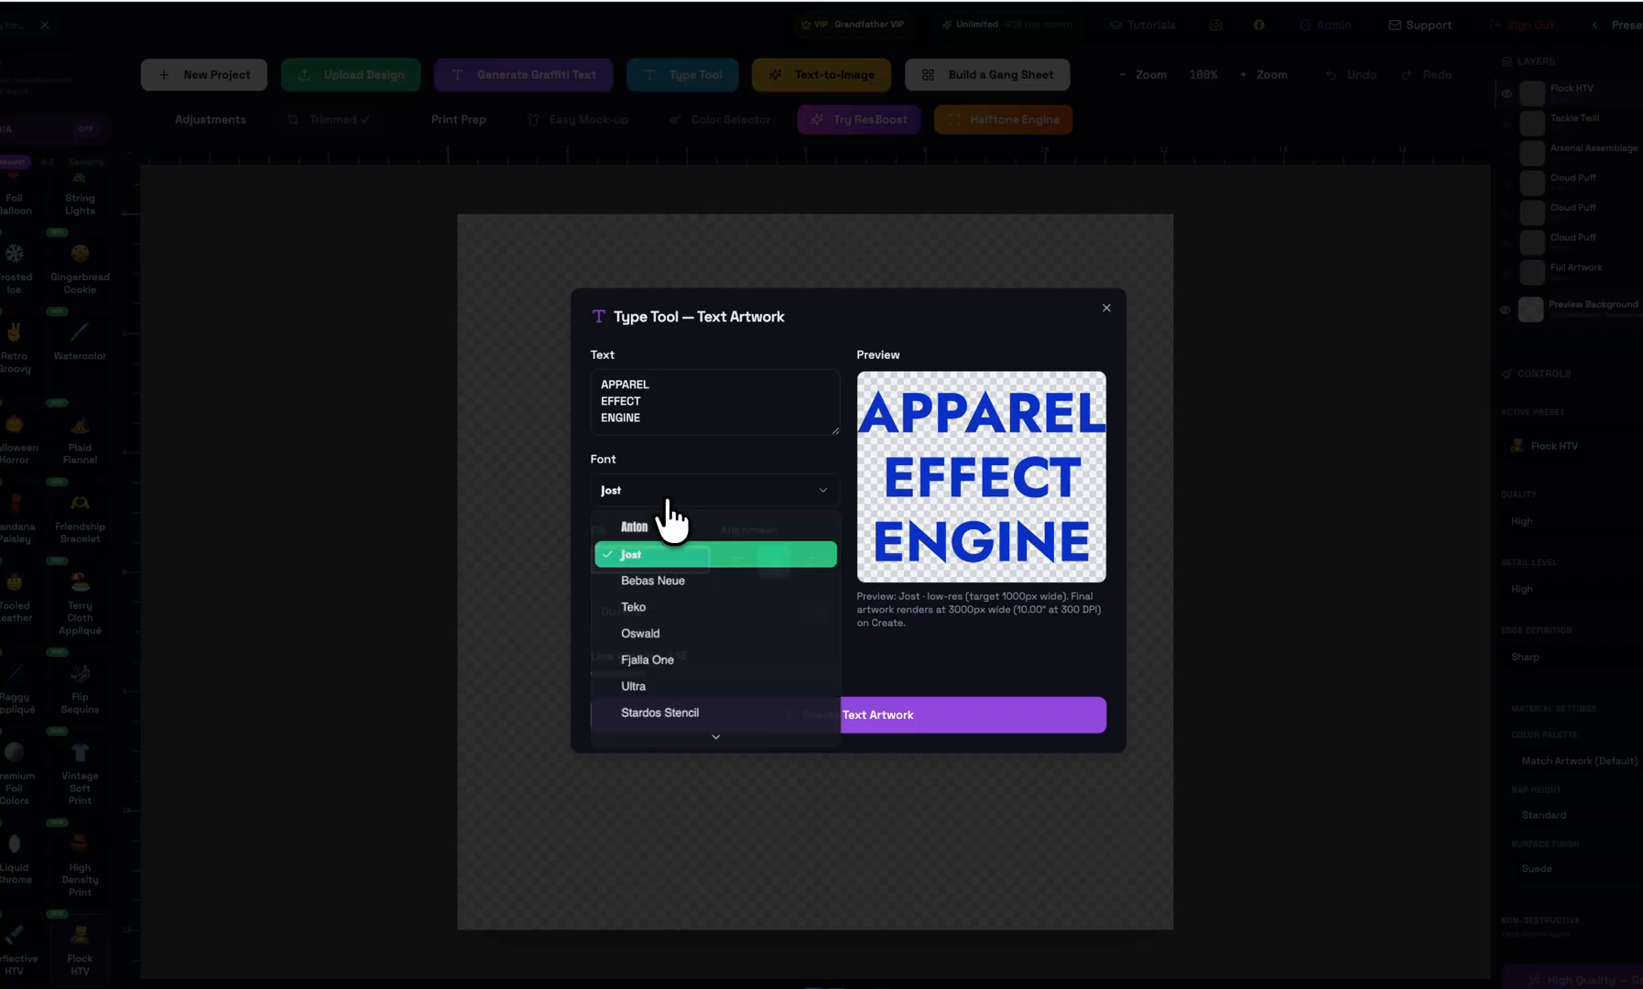
click(672, 609)
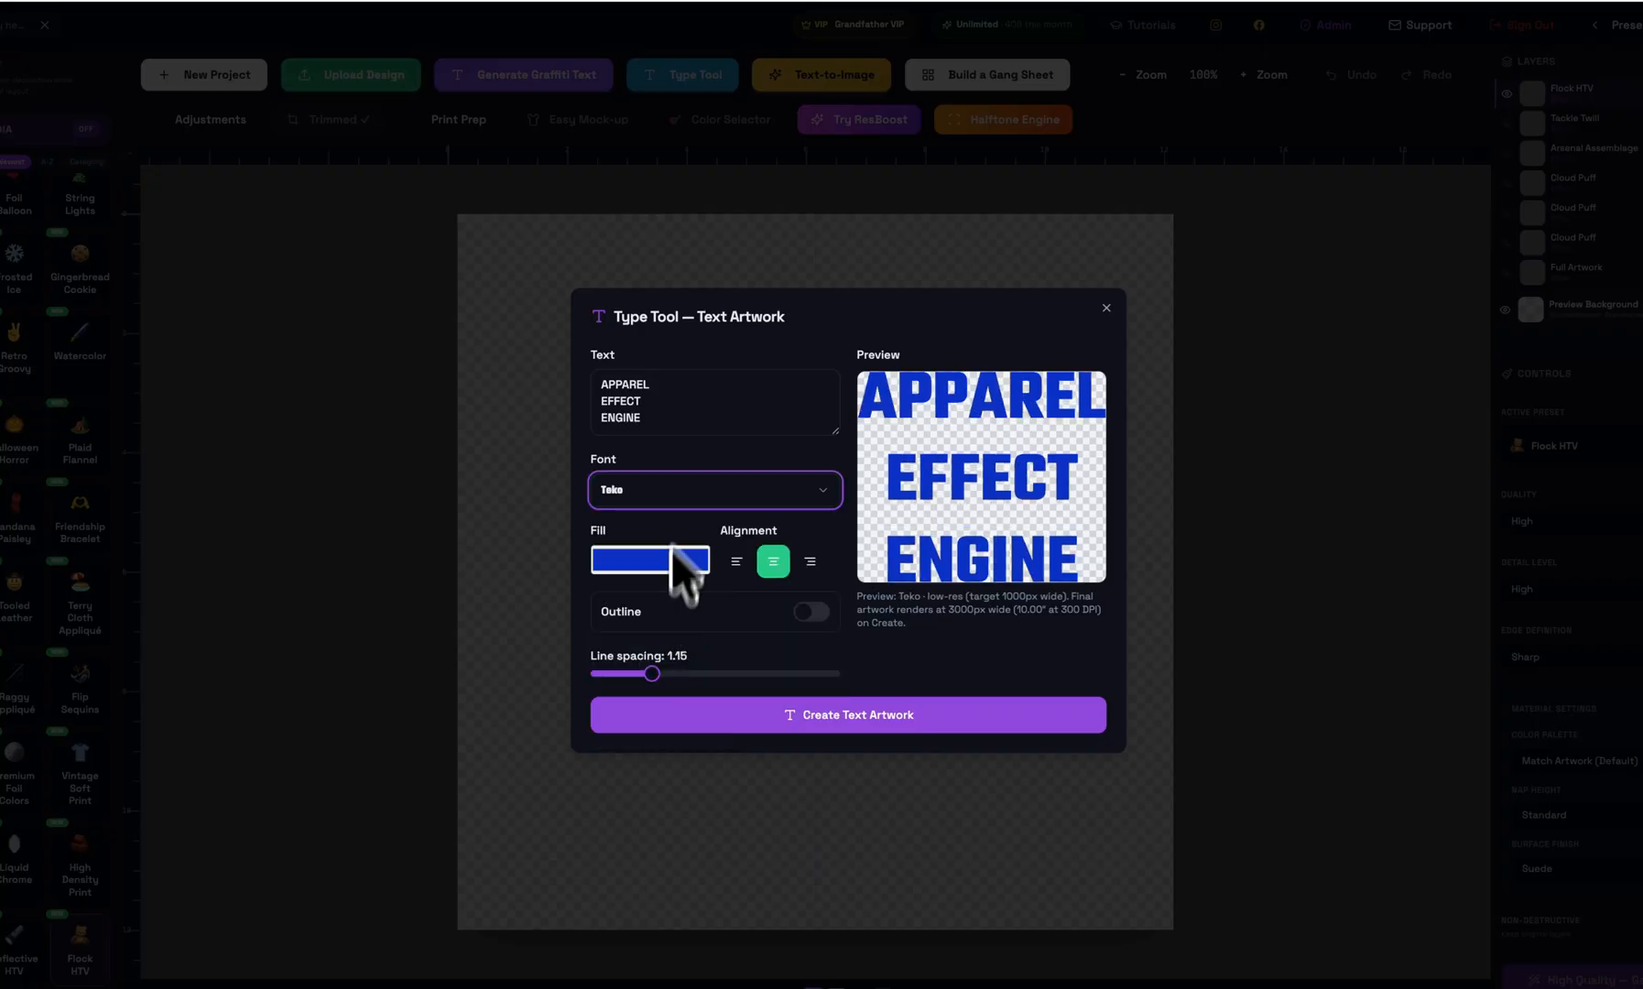
click(674, 499)
scroll(670, 678, down, 2)
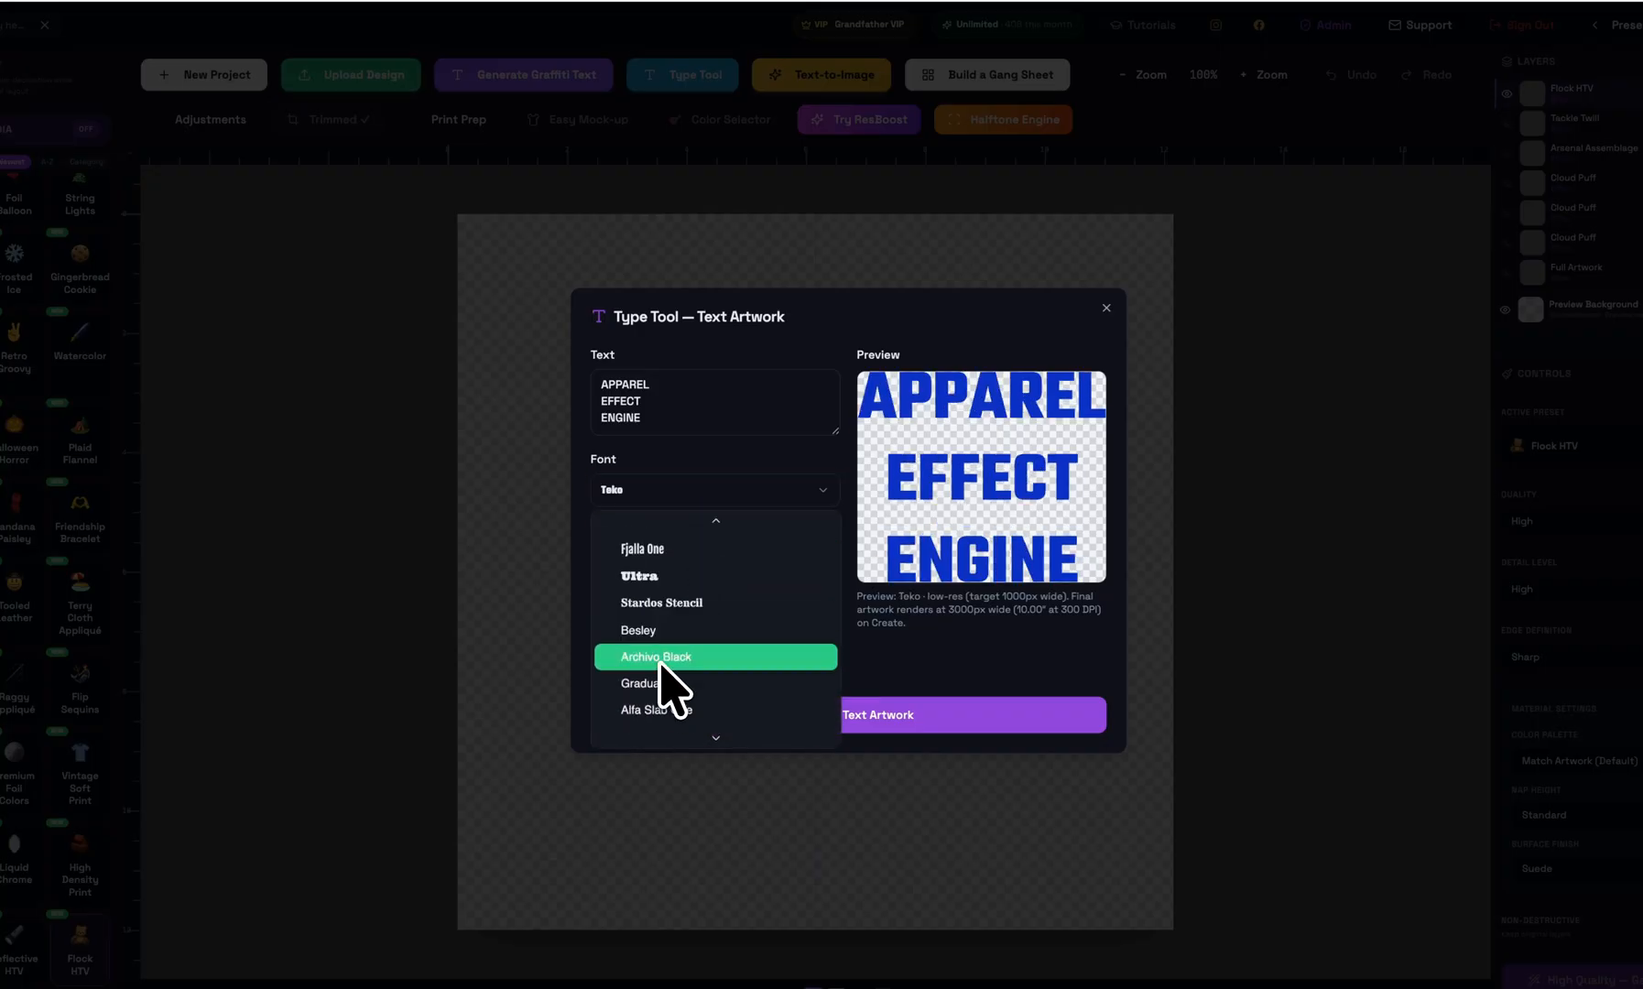
scroll(674, 678, down, 5)
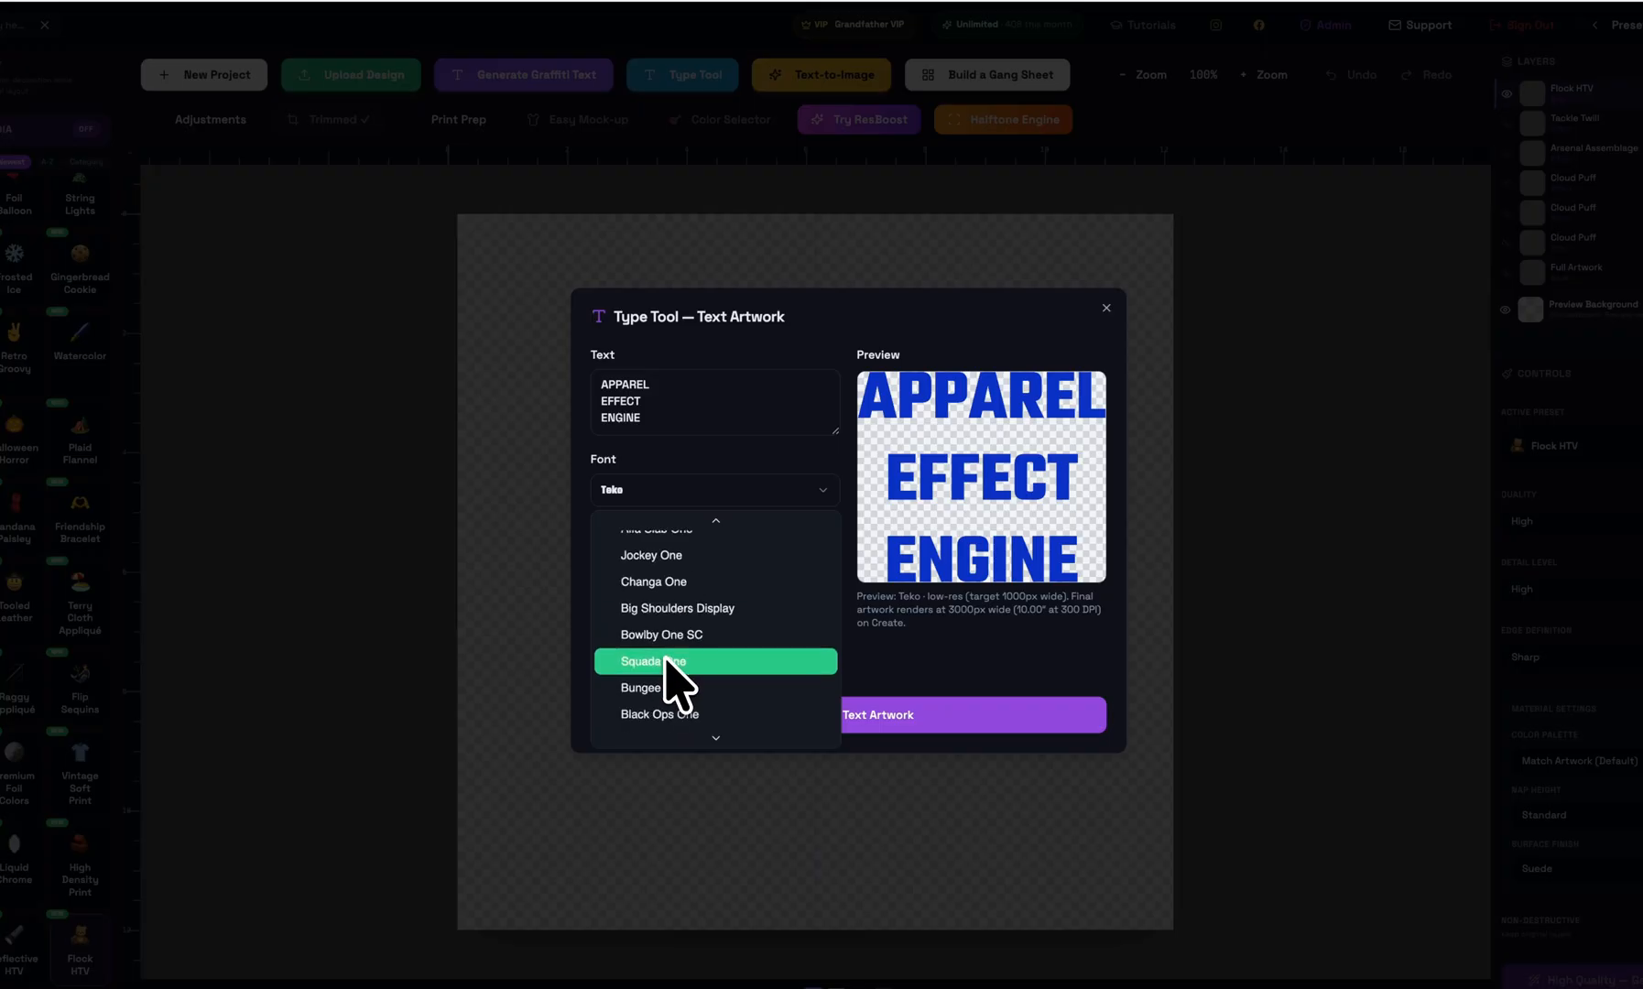
click(687, 687)
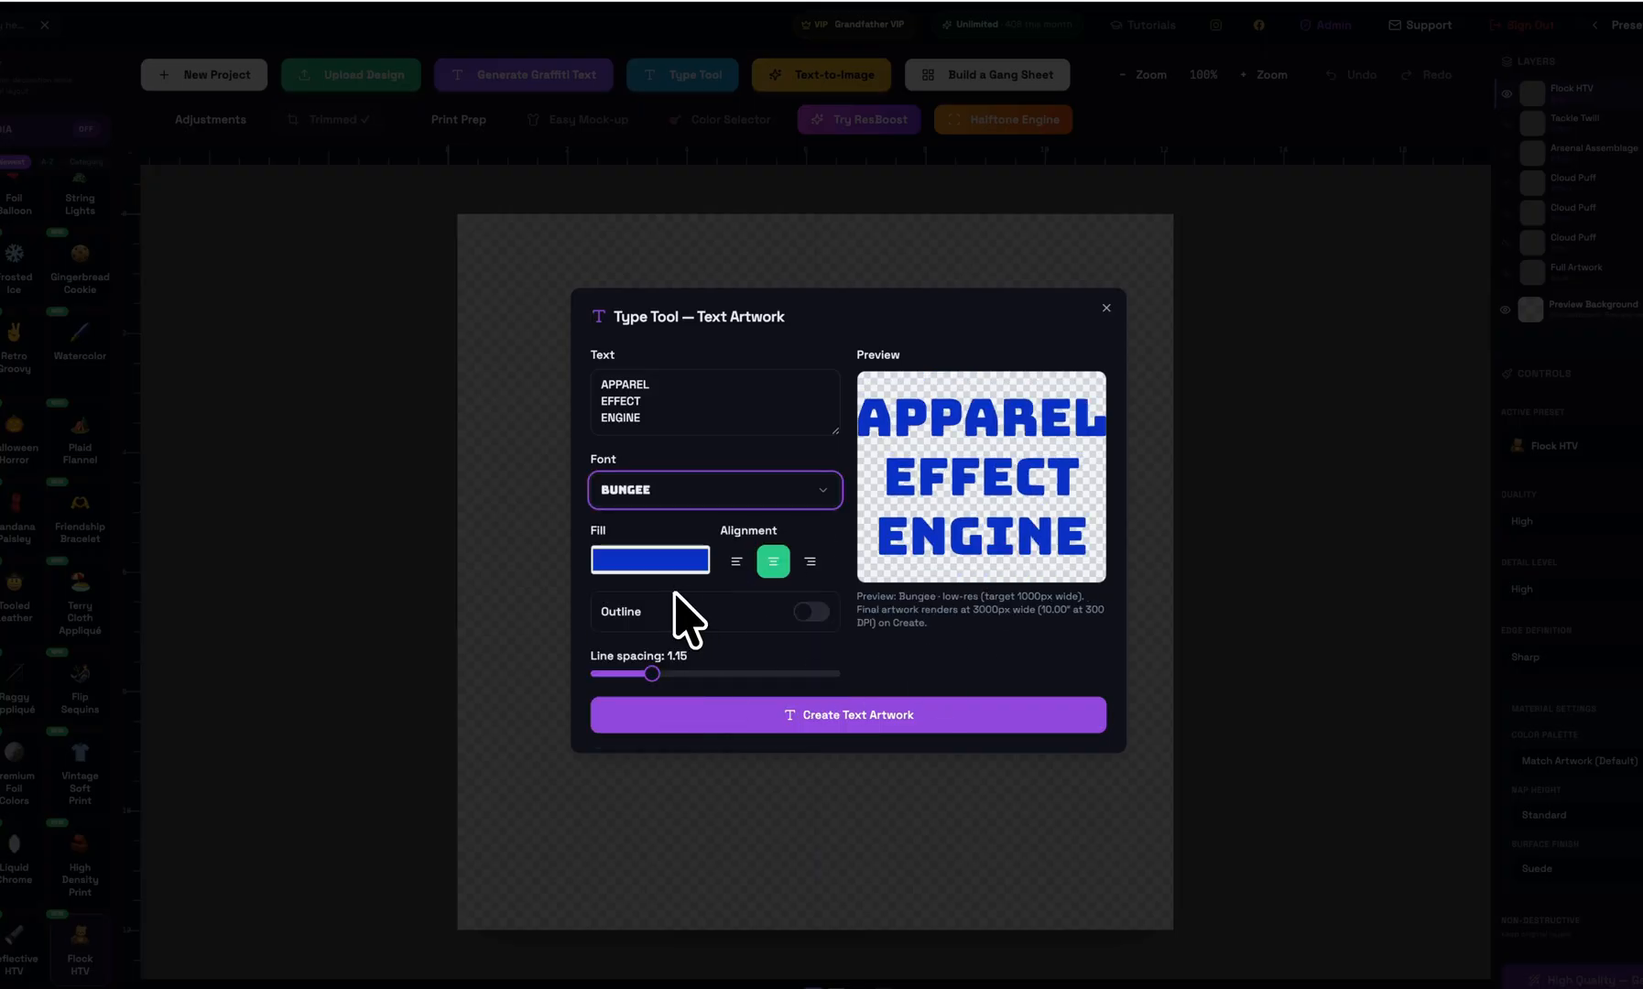
- Set the text font to Bowlby One SC and turn on an outline 11 px wide
click(687, 499)
click(663, 676)
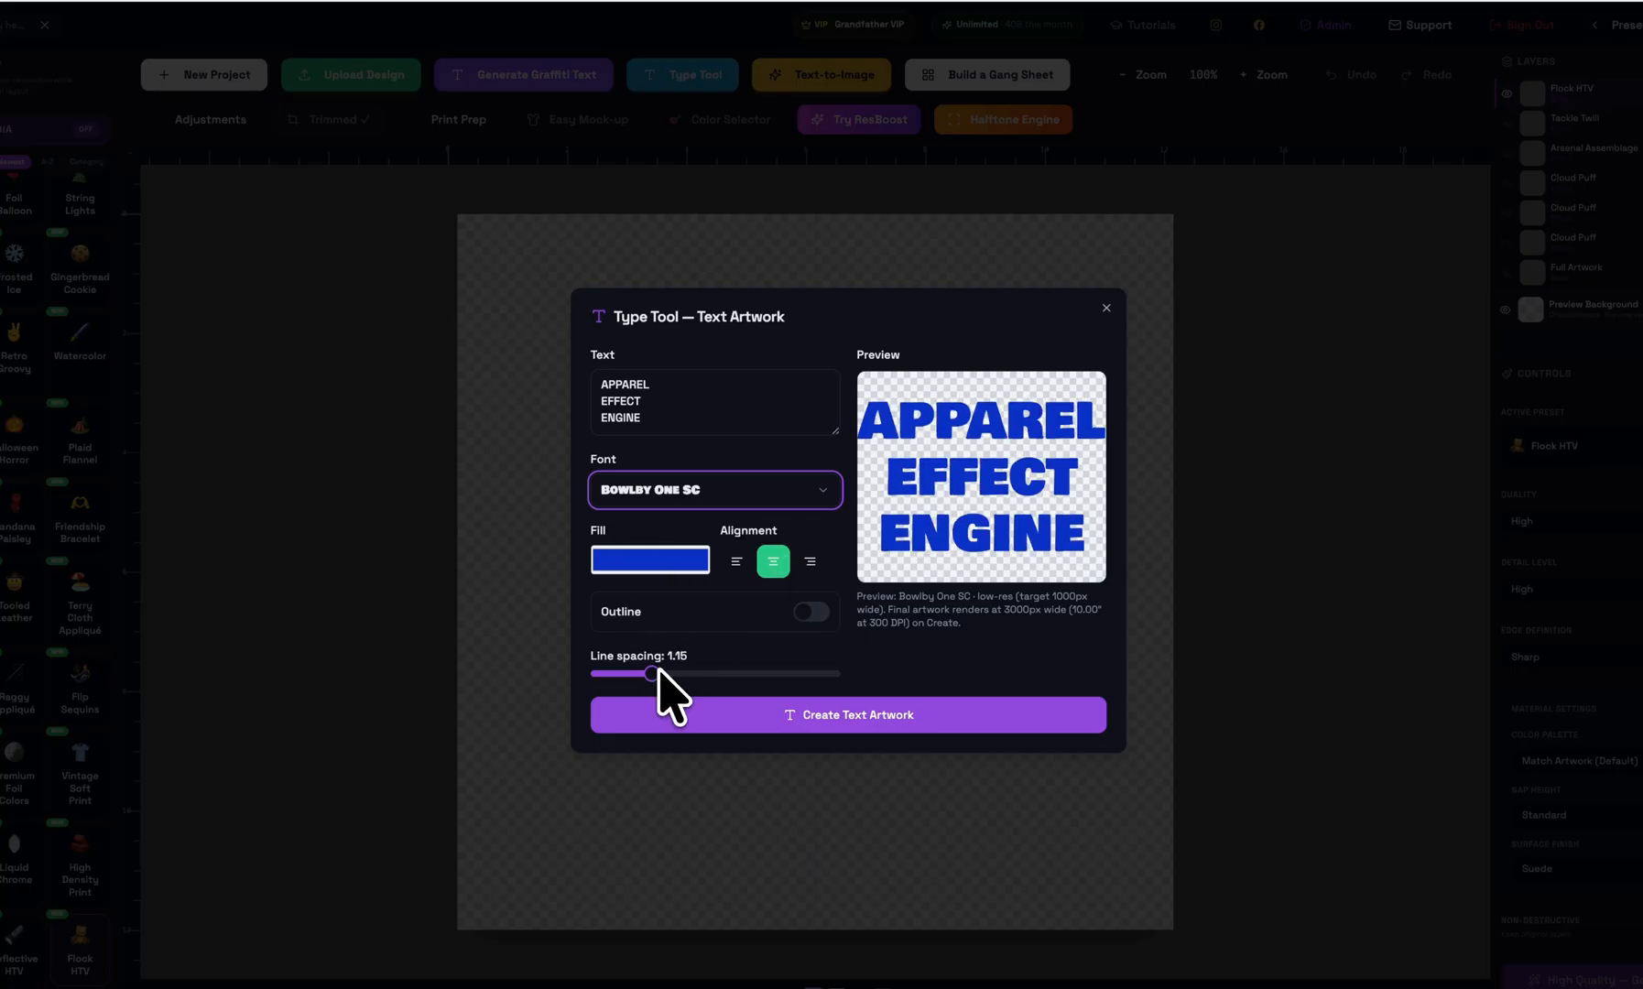
click(813, 611)
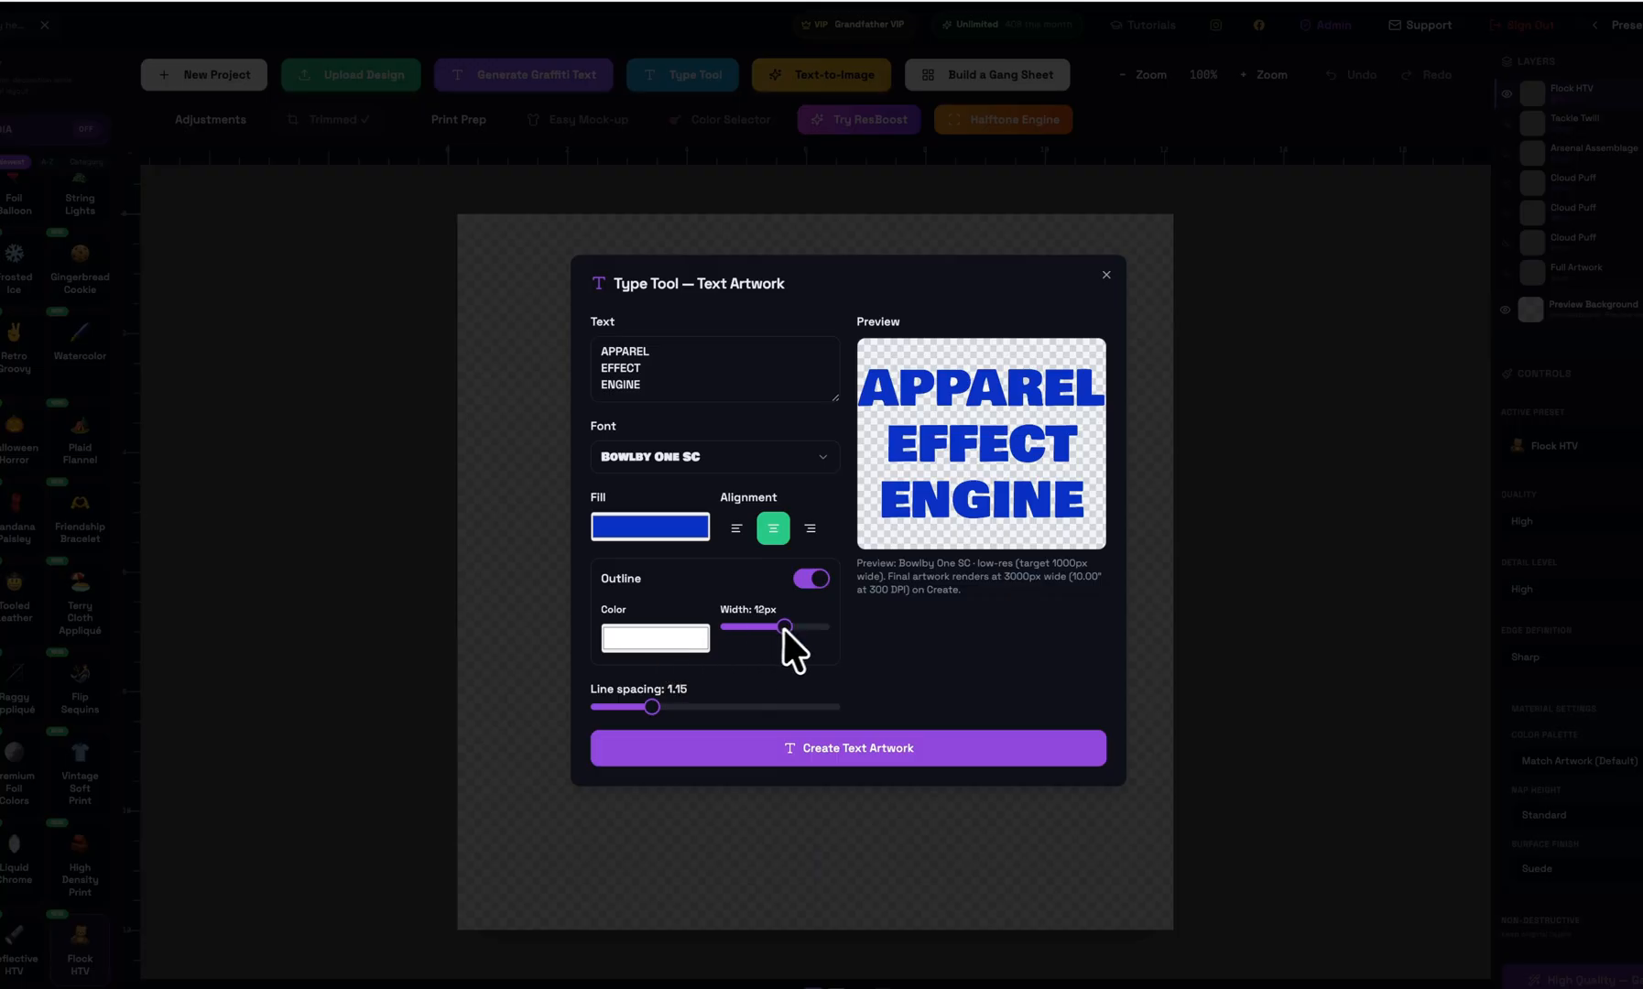
drag(789, 628, 777, 627)
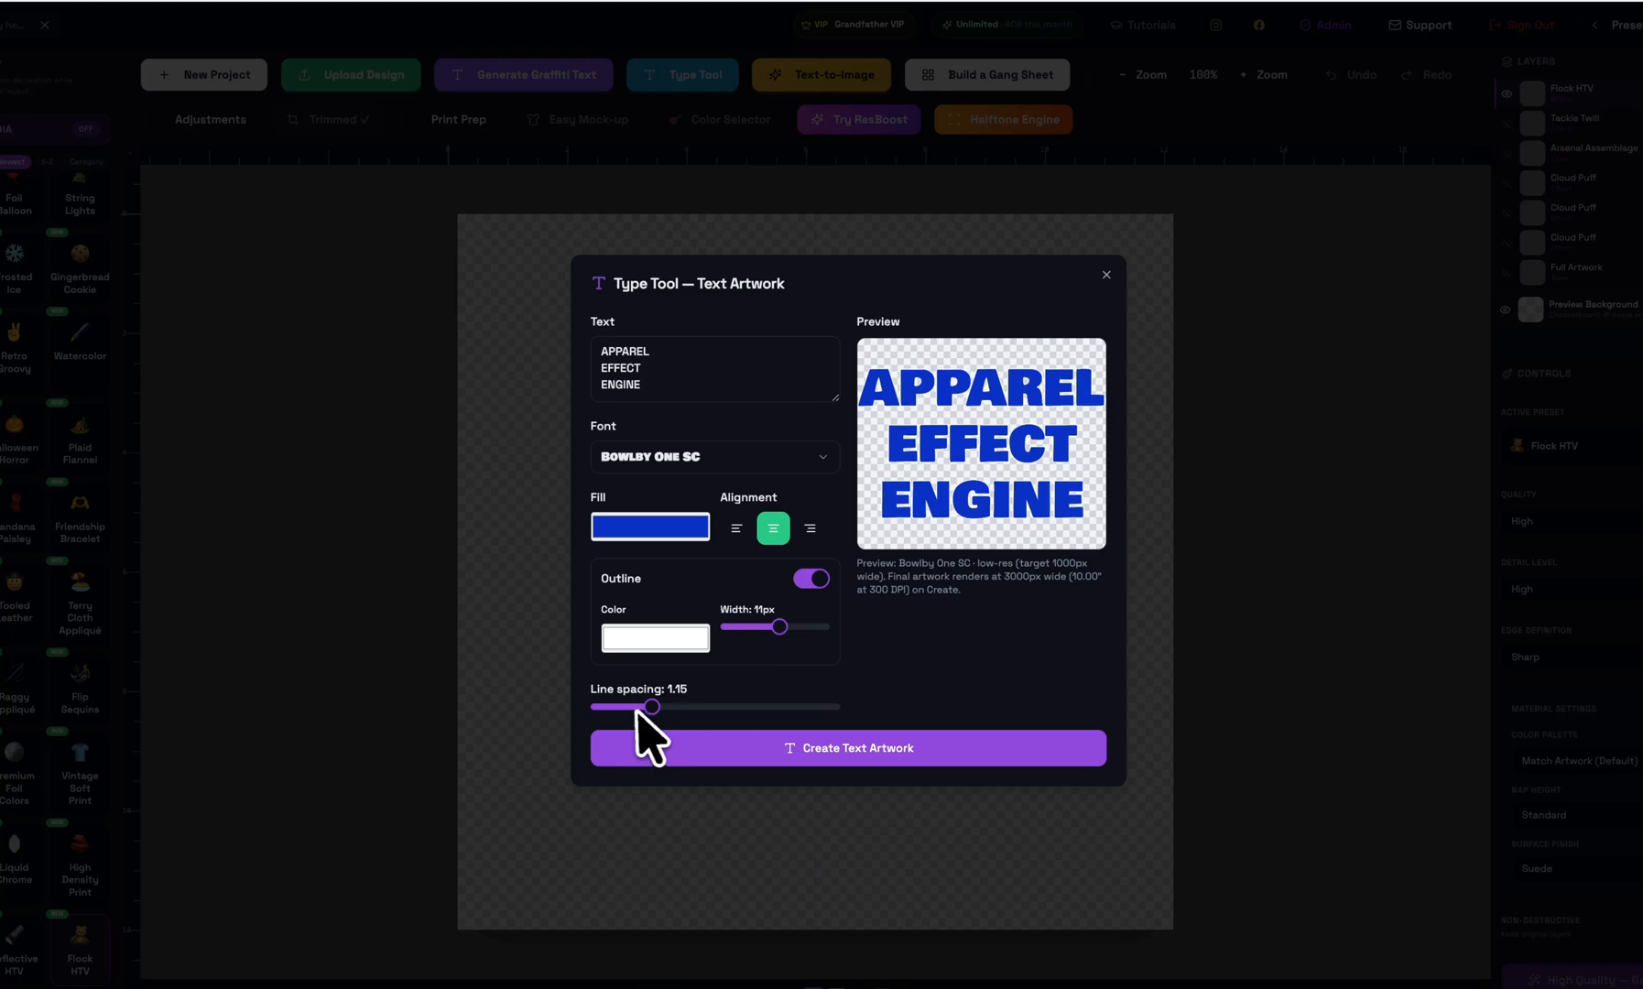
- Reduce the line spacing to 1.05 and create the text artwork on the canvas
mouse_move(637, 710)
mouse_down()
mouse_move(654, 711)
mouse_move(628, 707)
mouse_up()
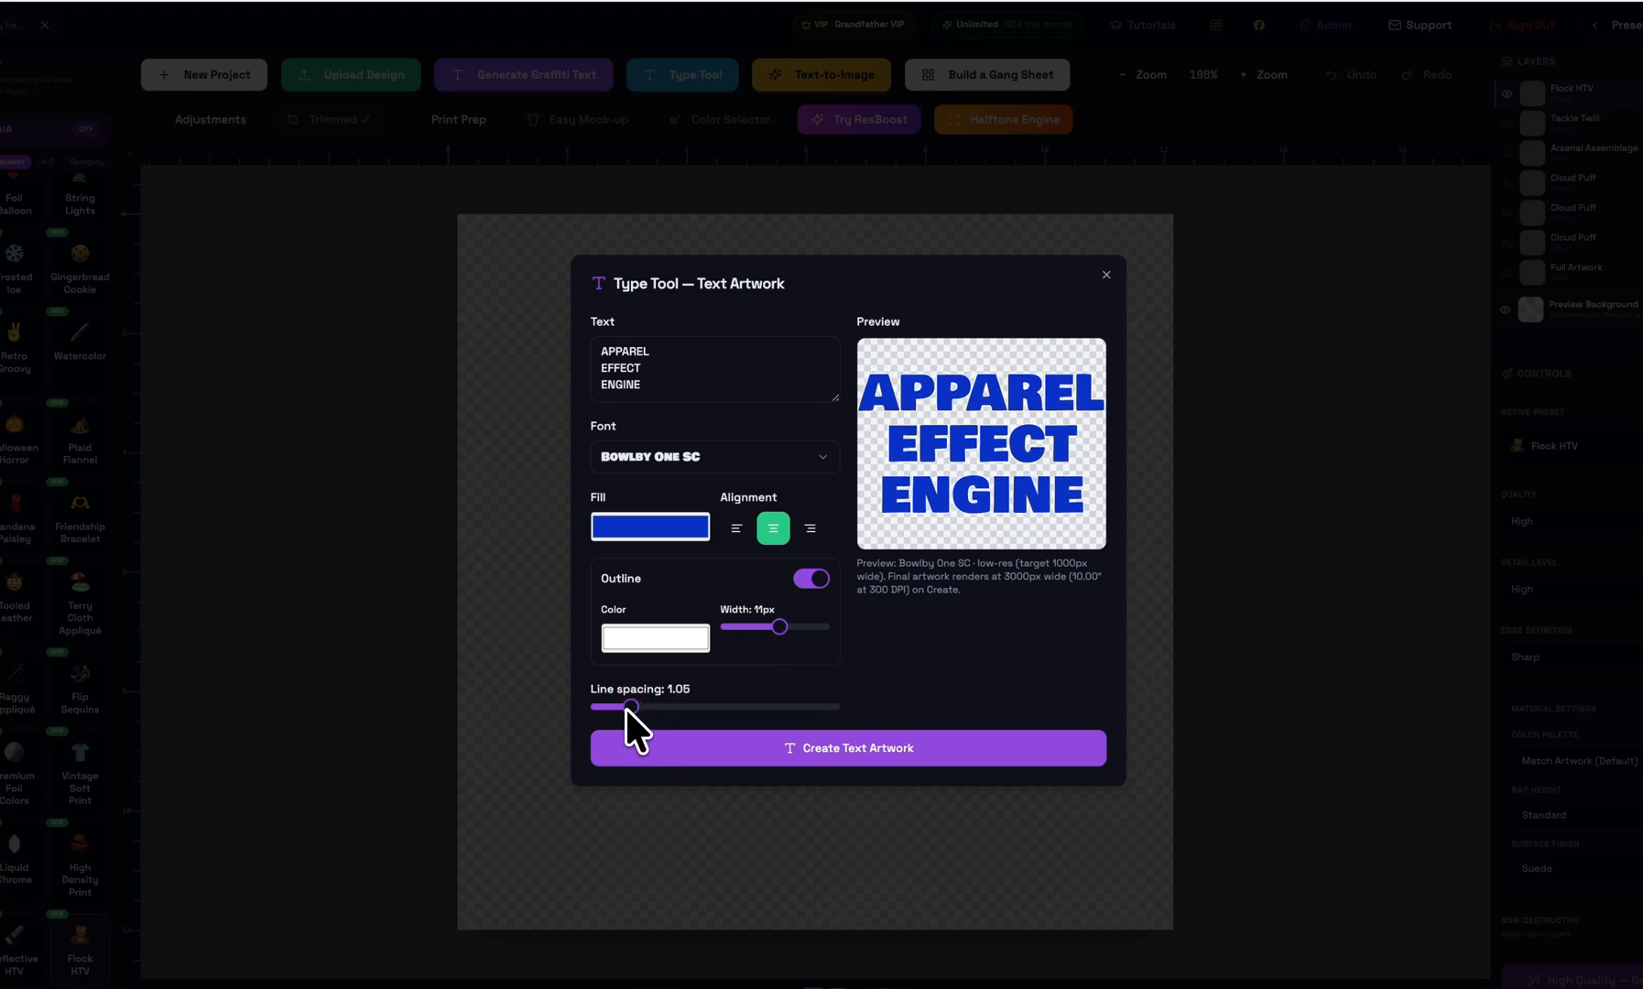
click(875, 749)
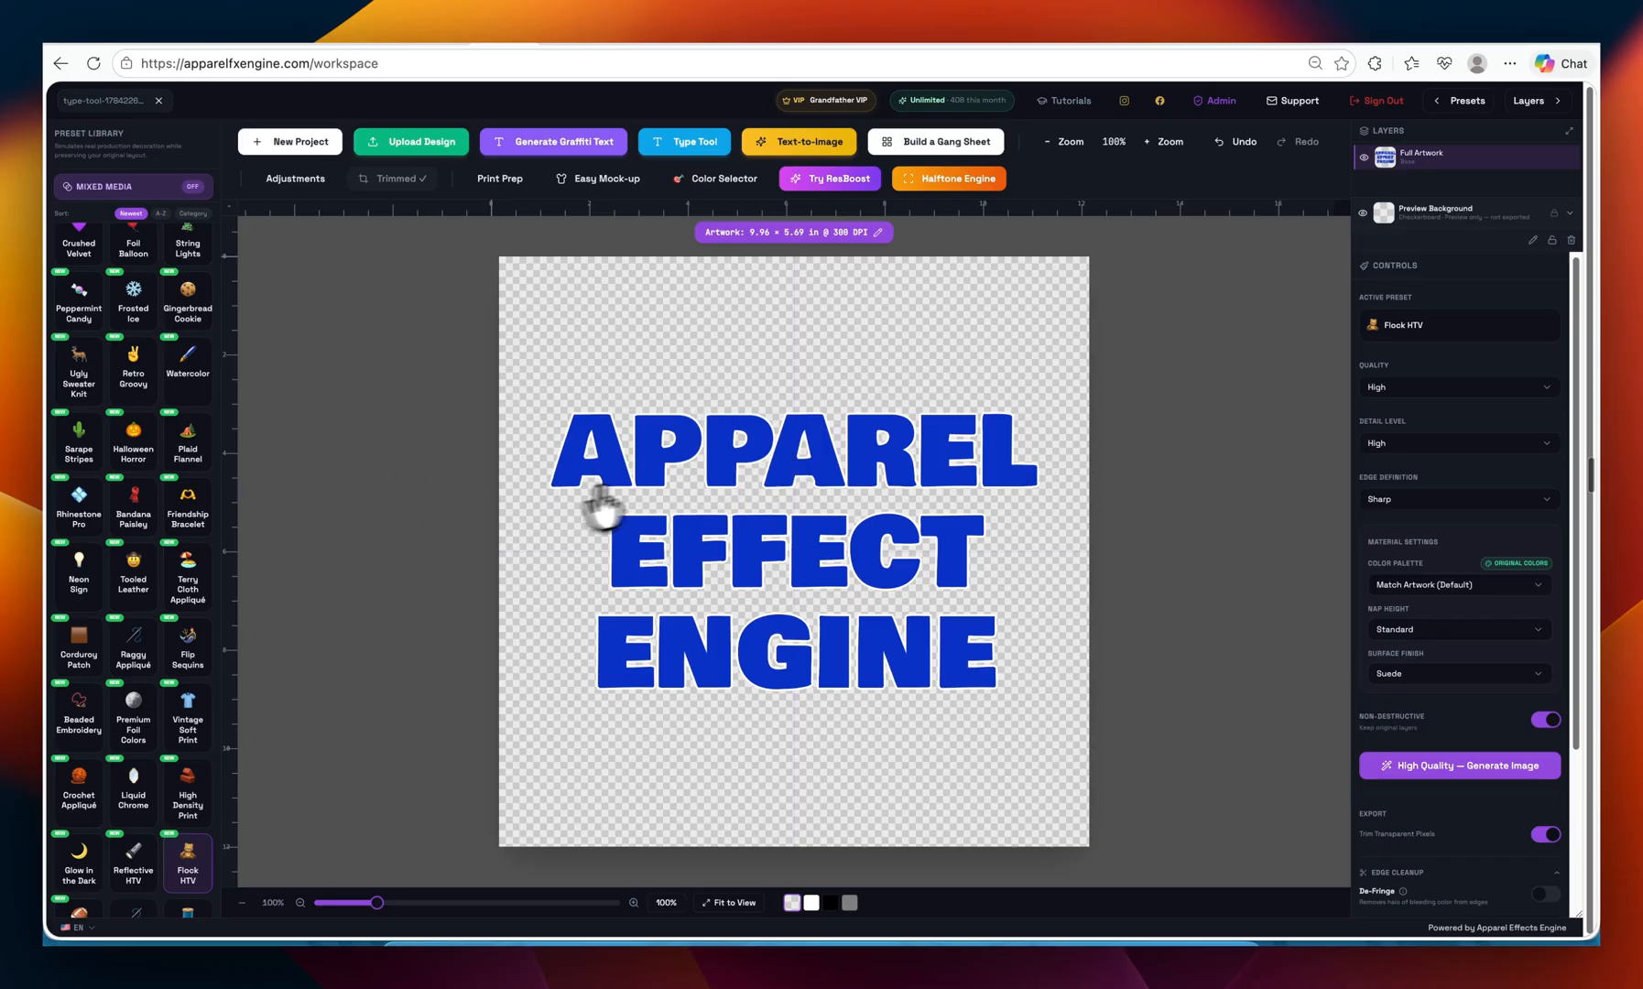
- Choose the Battleworn Camo Appliqué preset as the active effect for the text artwork
scroll(174, 440, up, 2)
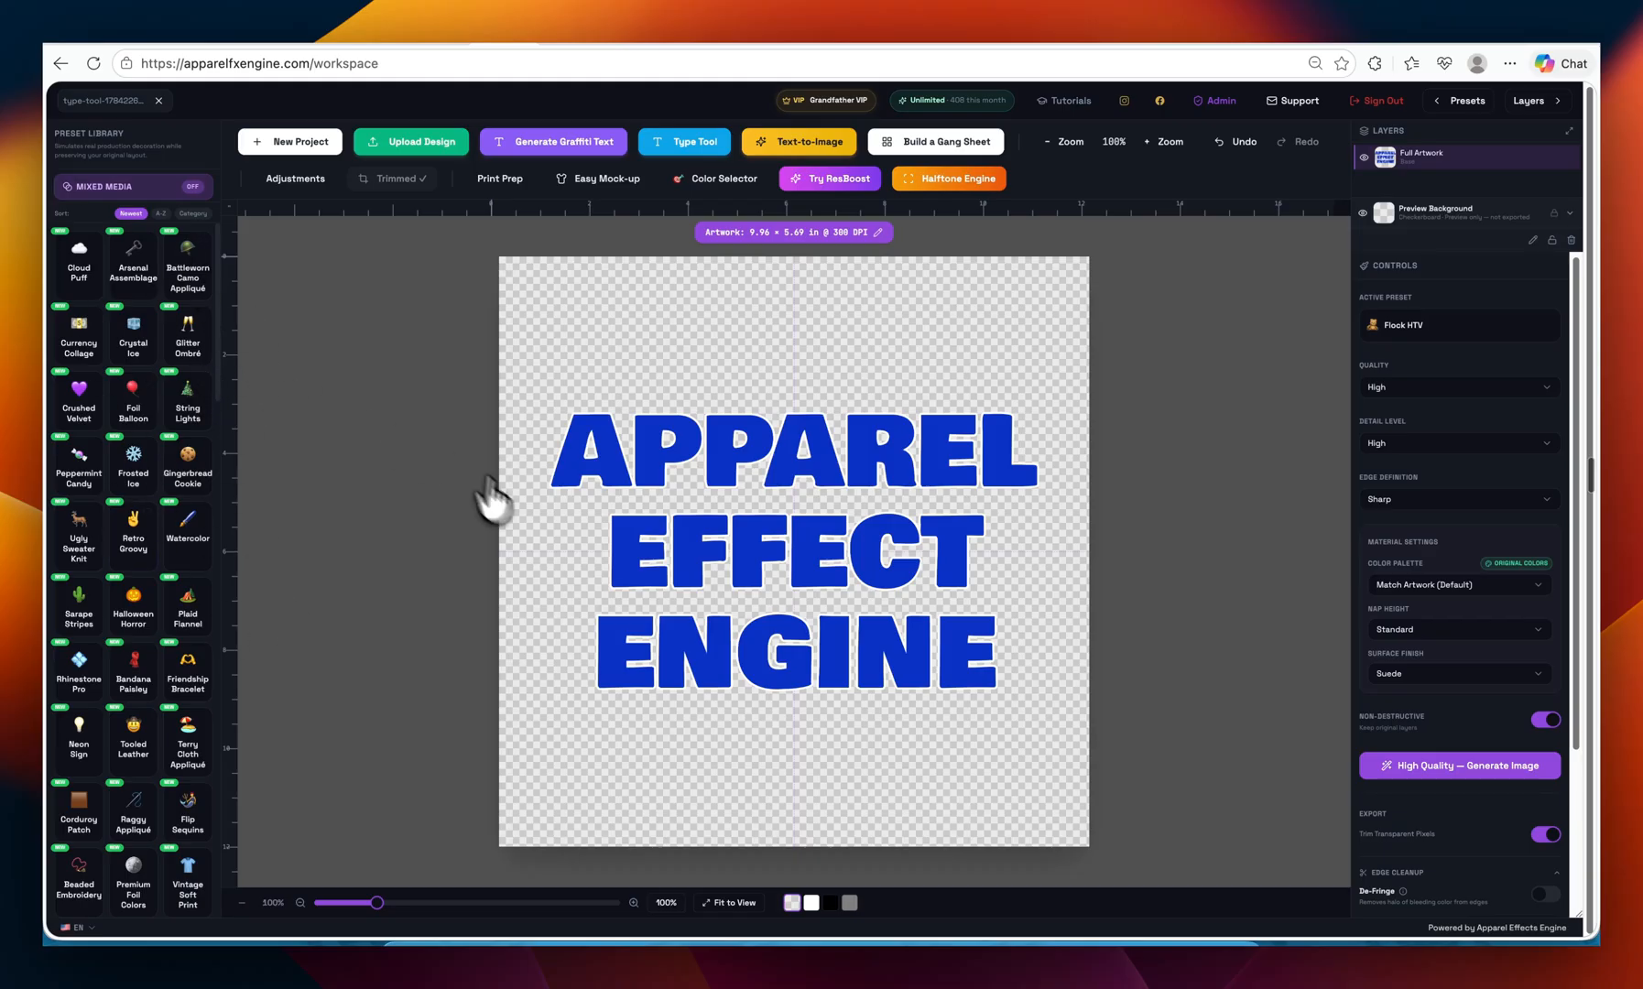
click(193, 292)
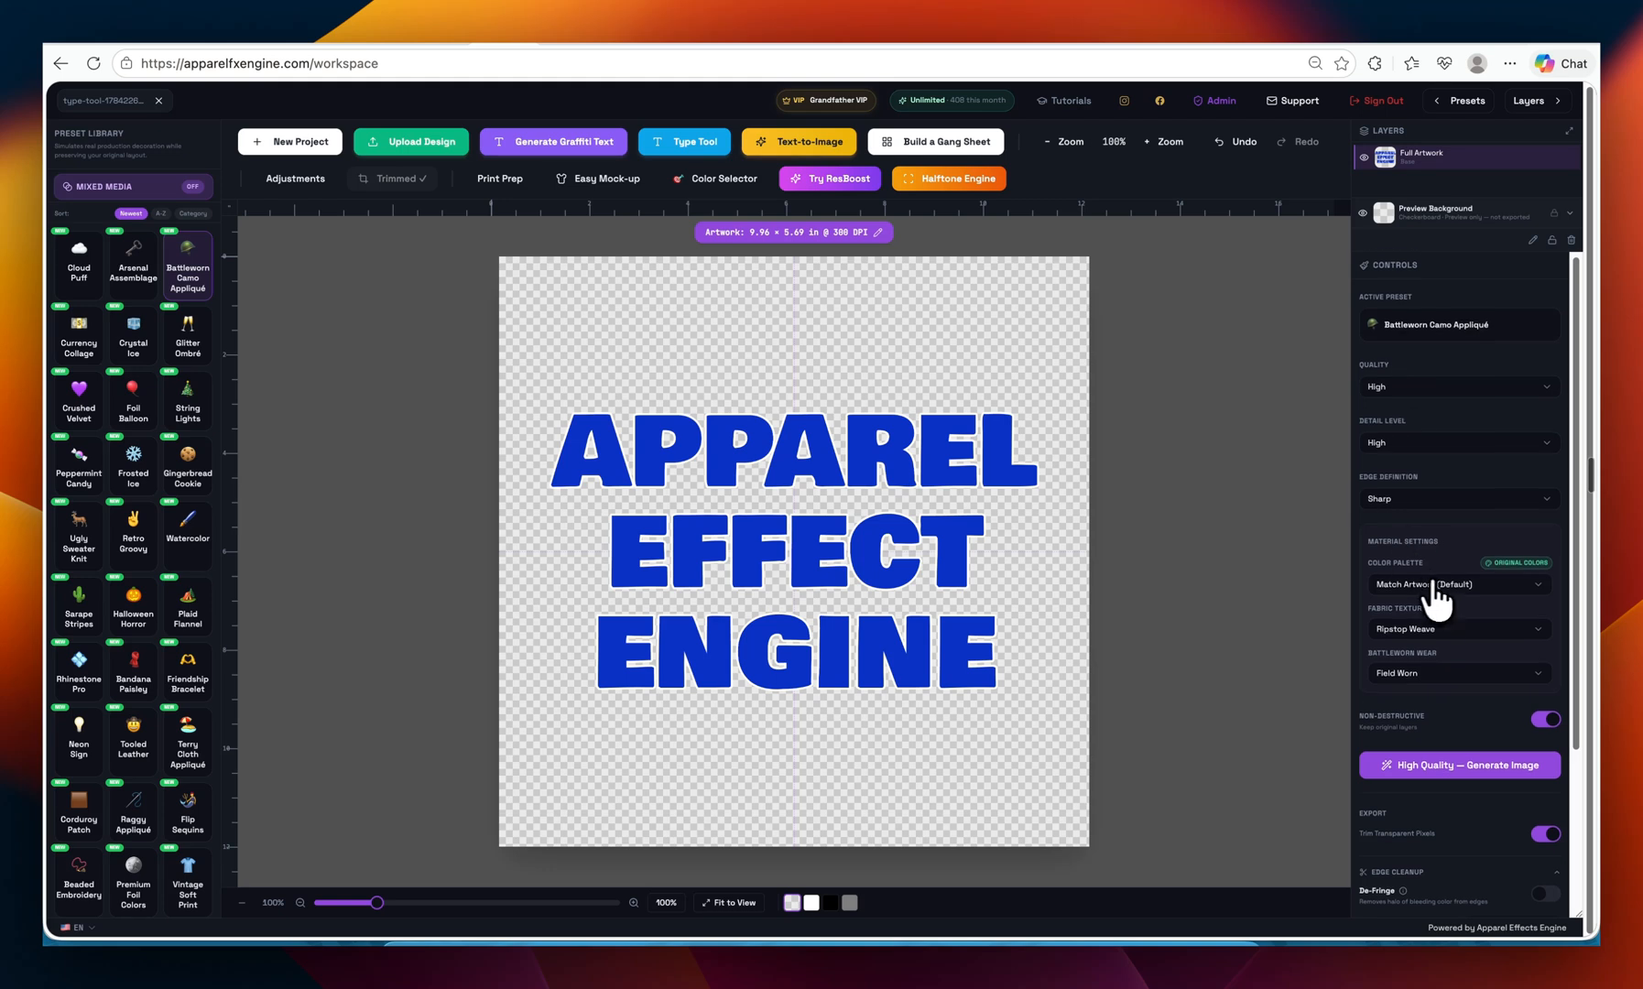
scroll(1383, 554, down, 3)
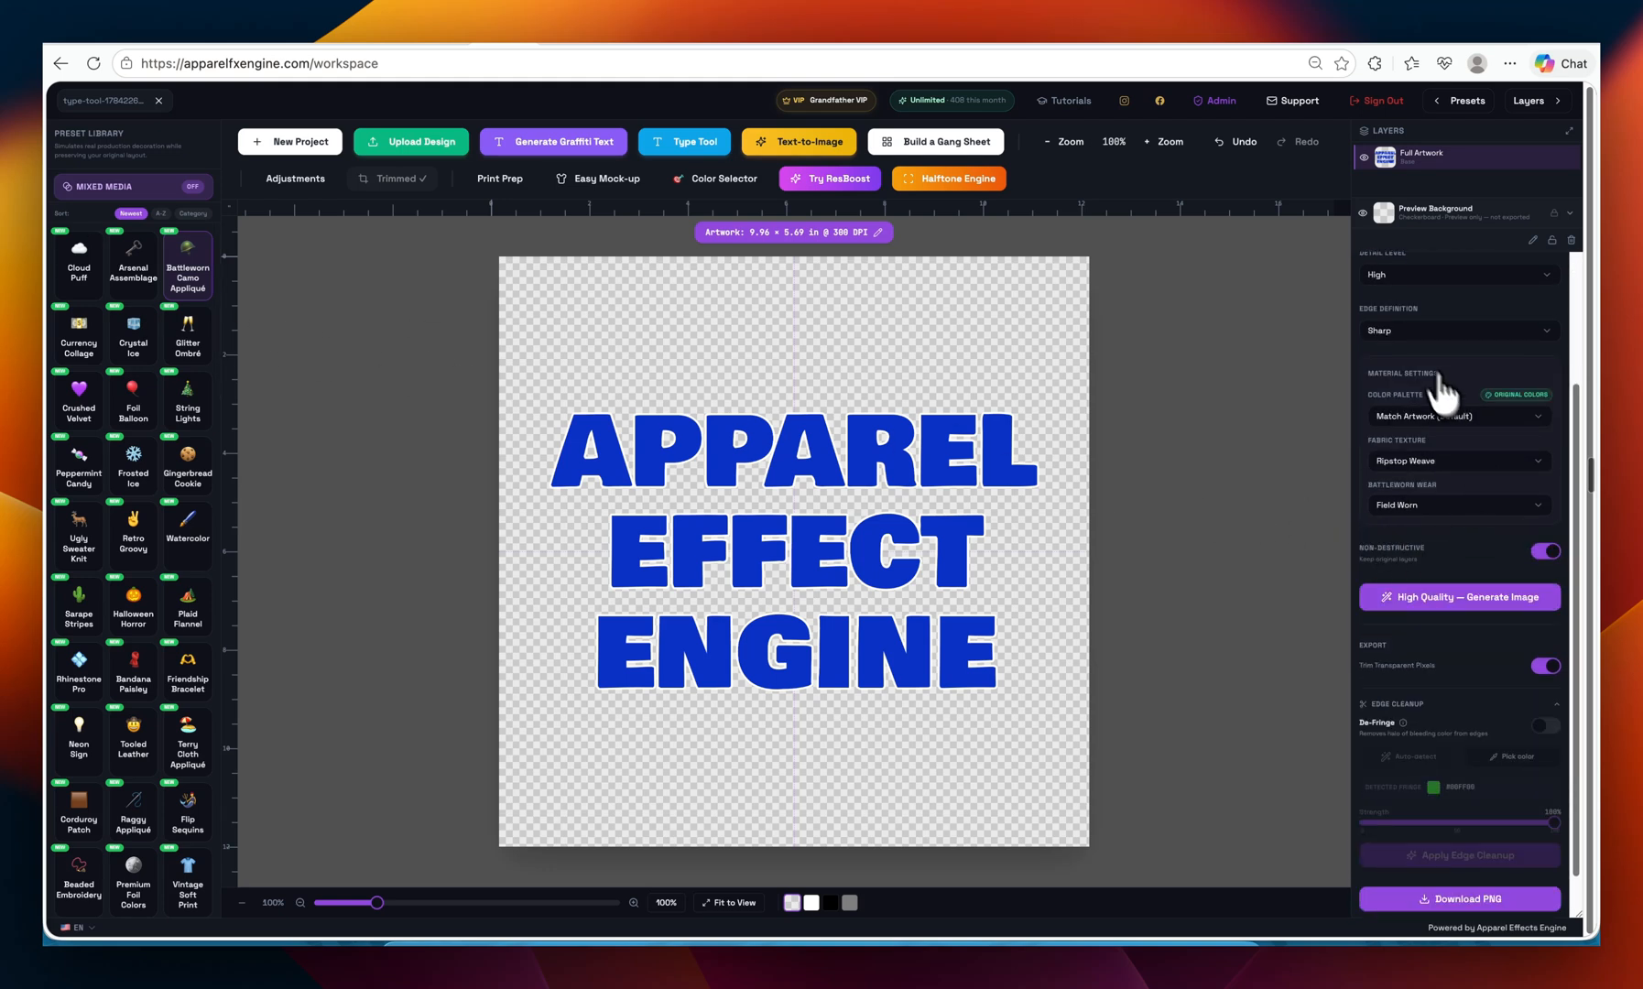
scroll(1443, 389, up, 1)
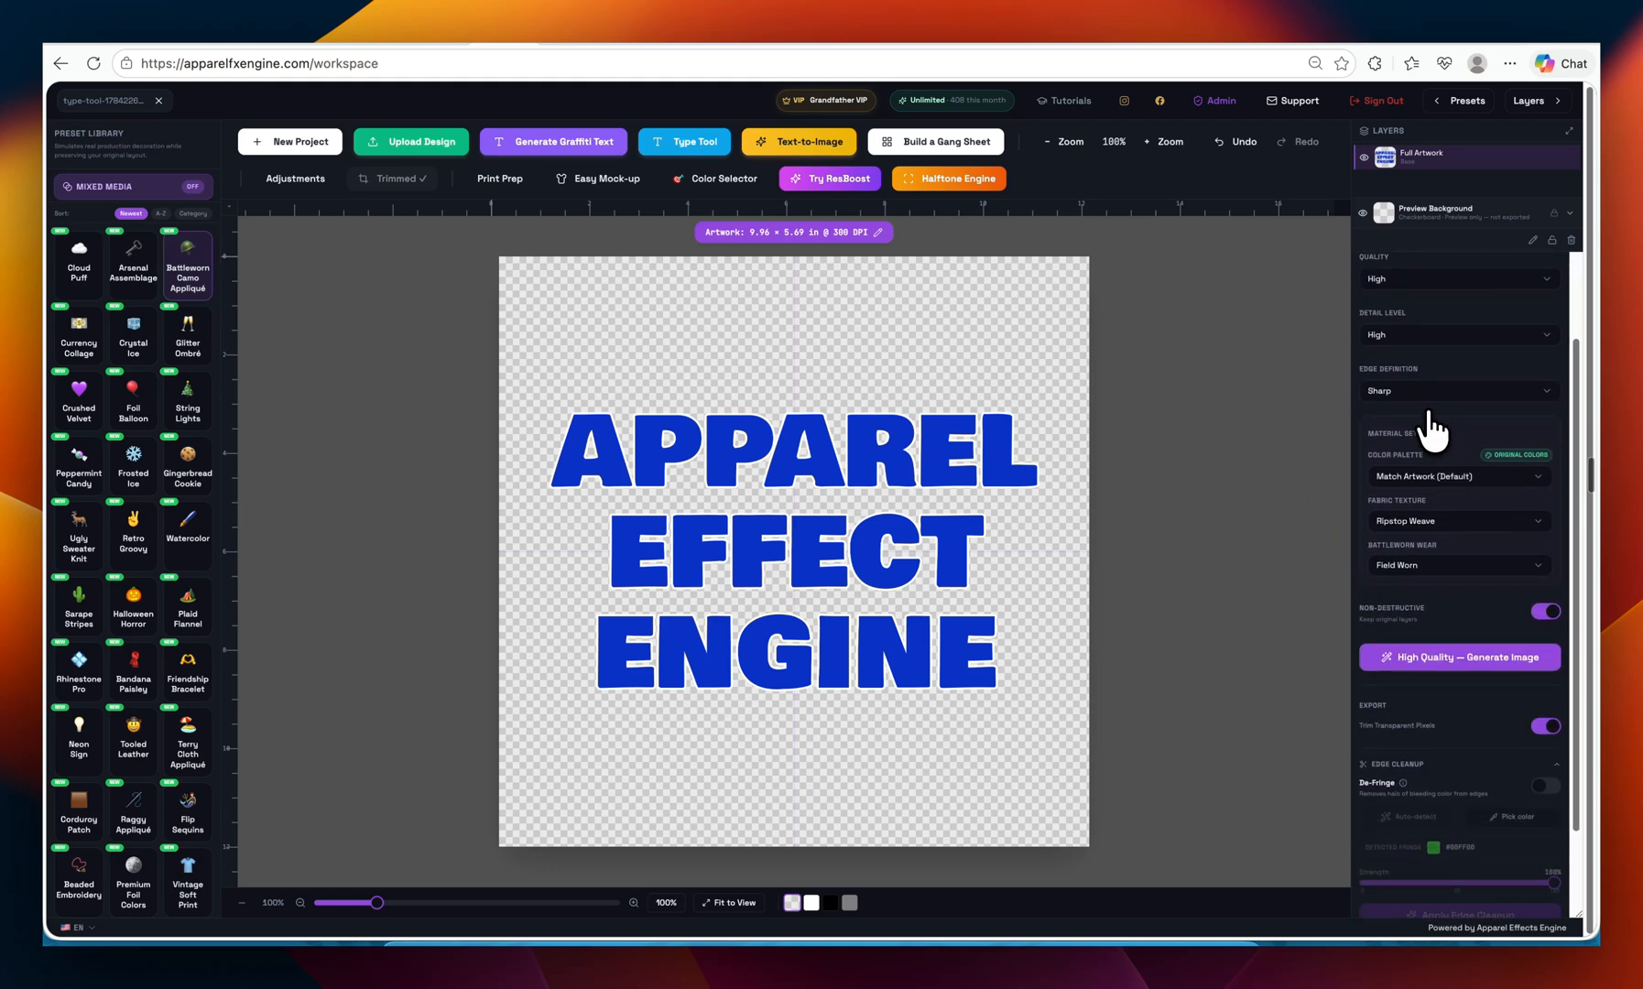
scroll(1429, 414, down, 1)
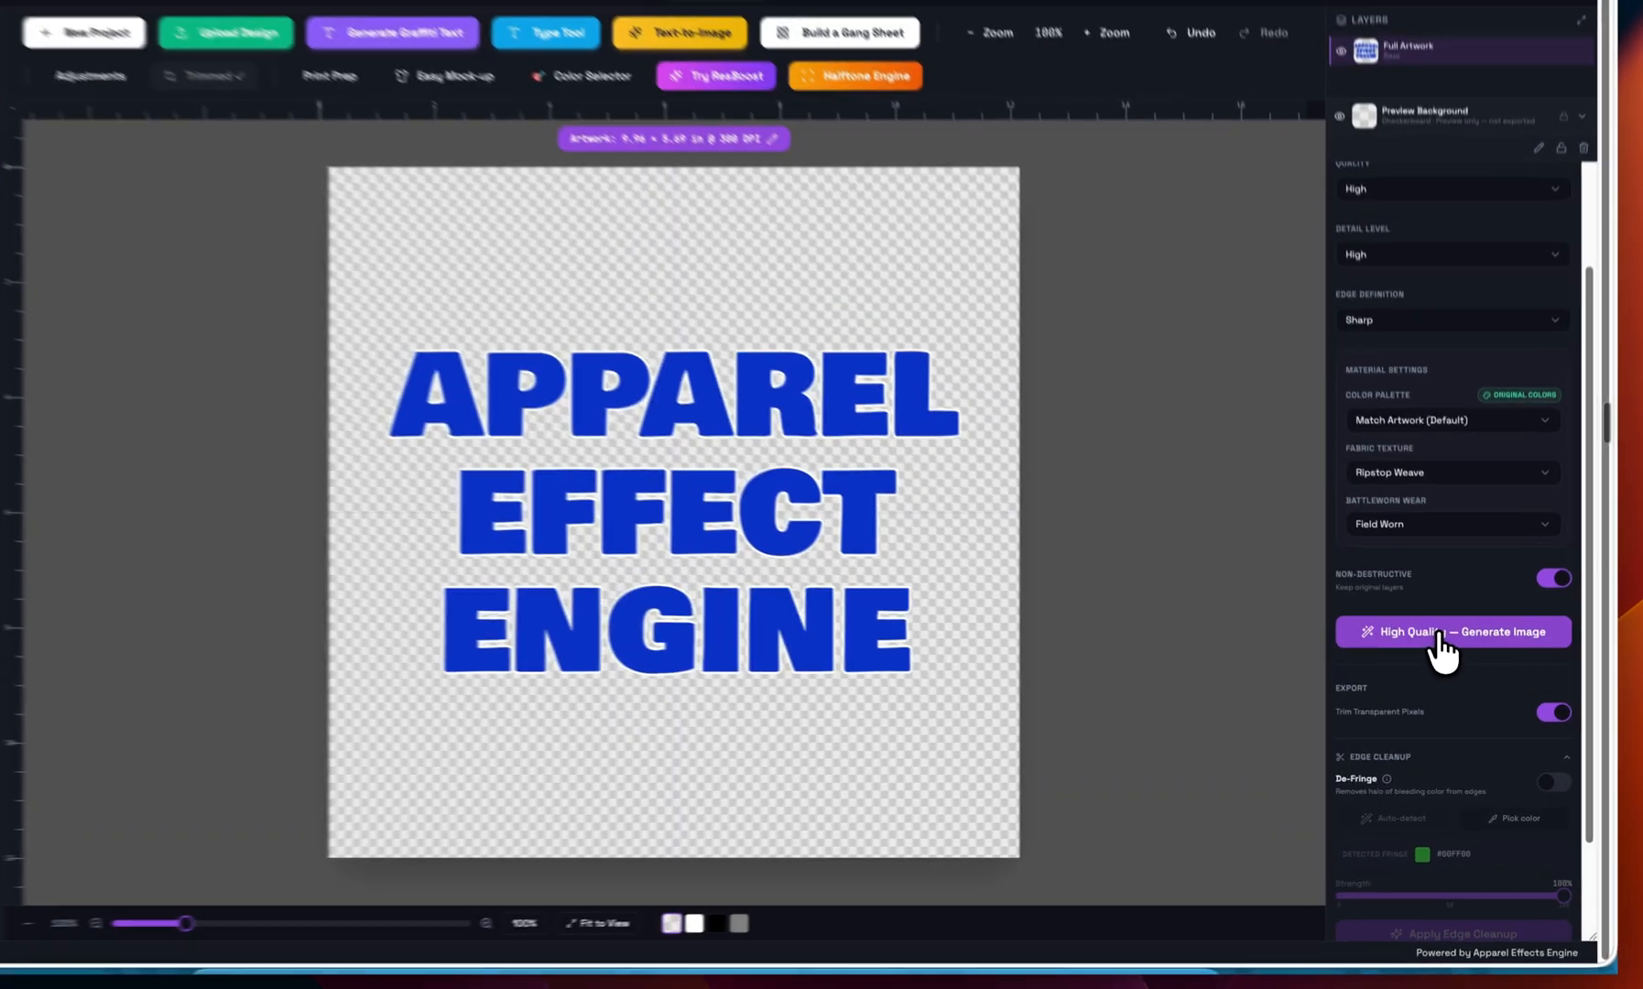
- Generate the high-quality Battleworn Camo Appliqué image, cycling the preview background through mid gray, black and white and back to black
click(1456, 656)
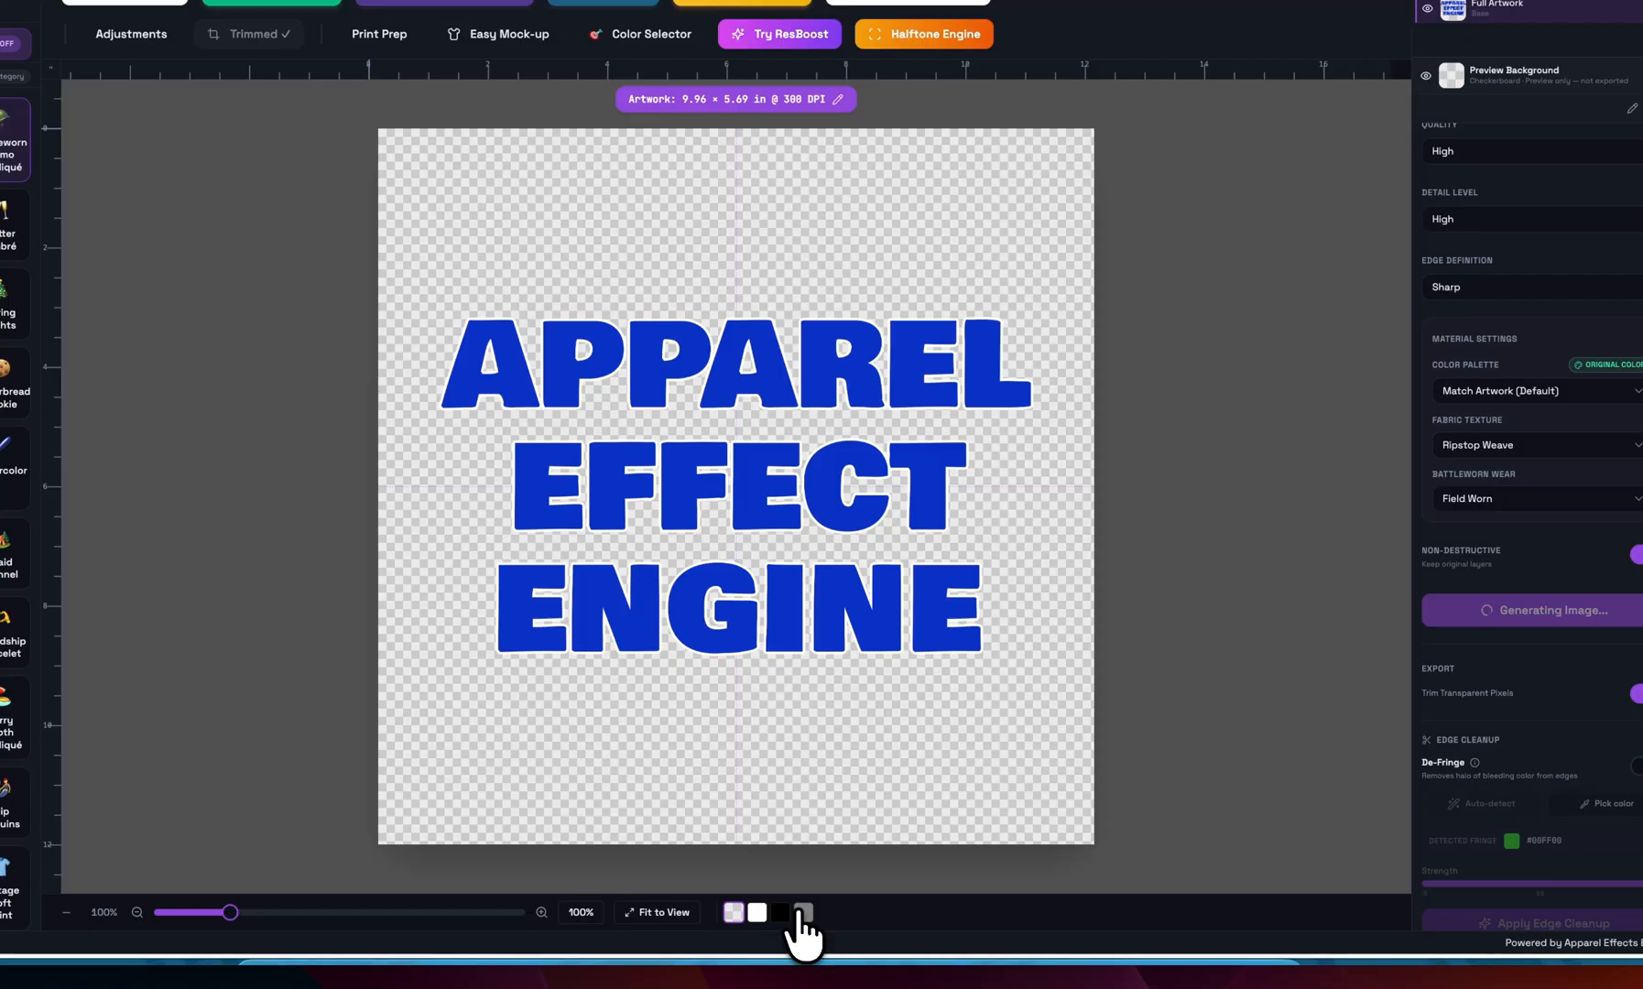
click(803, 914)
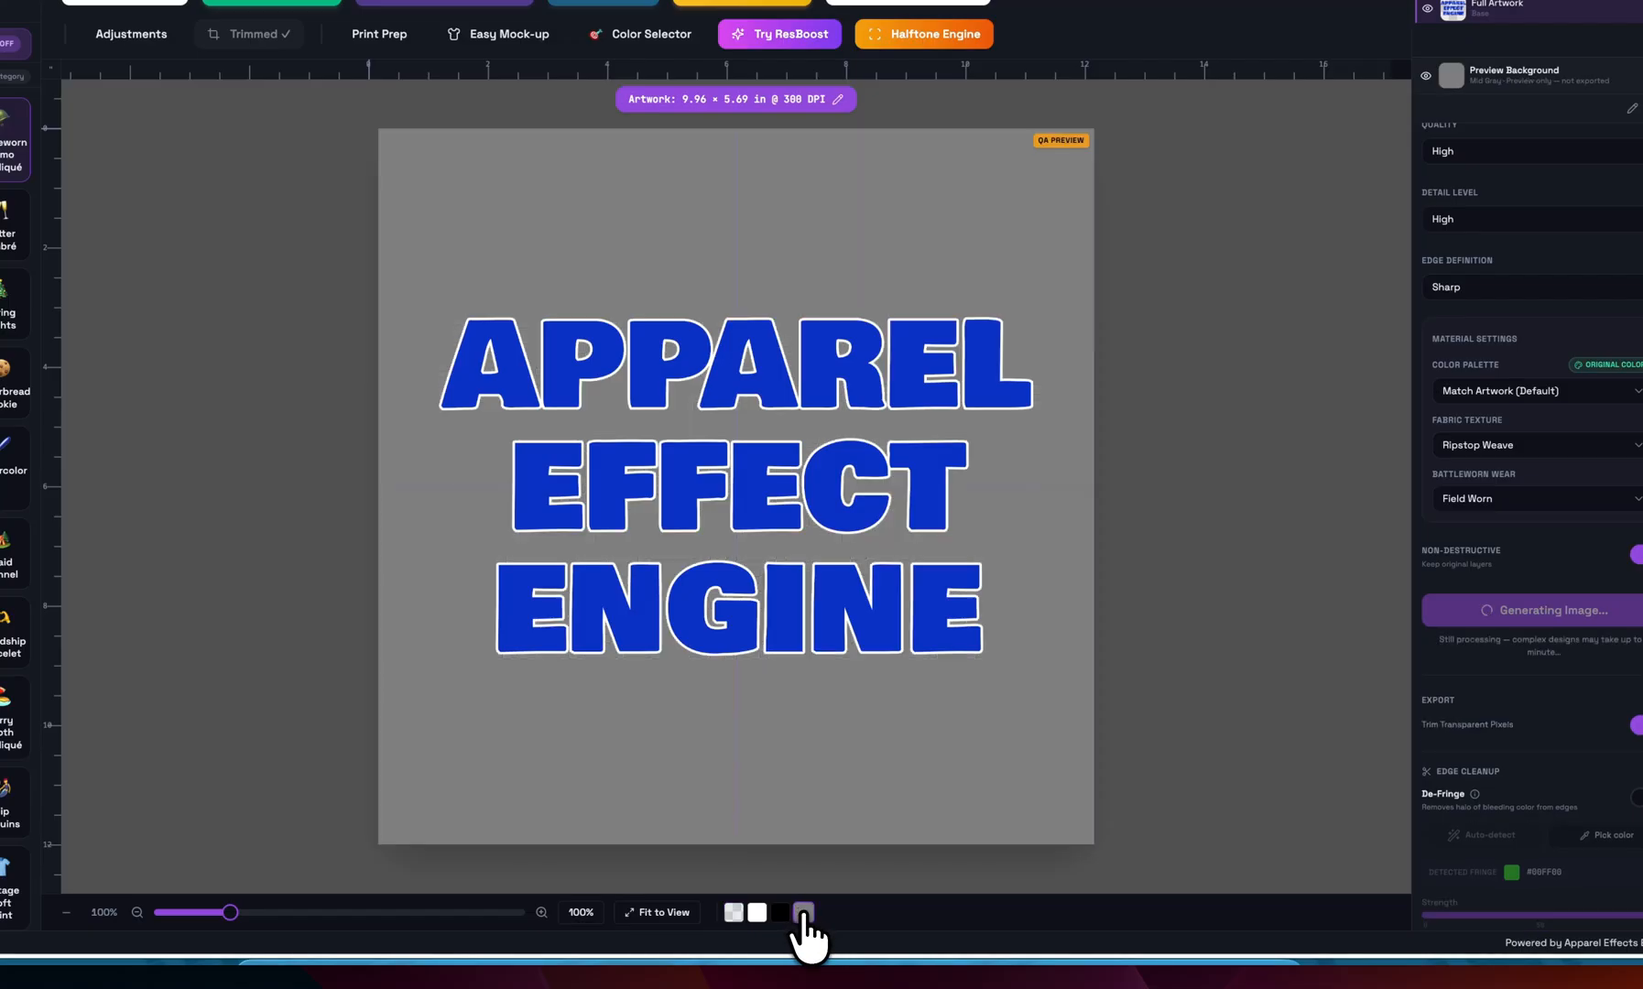
click(781, 913)
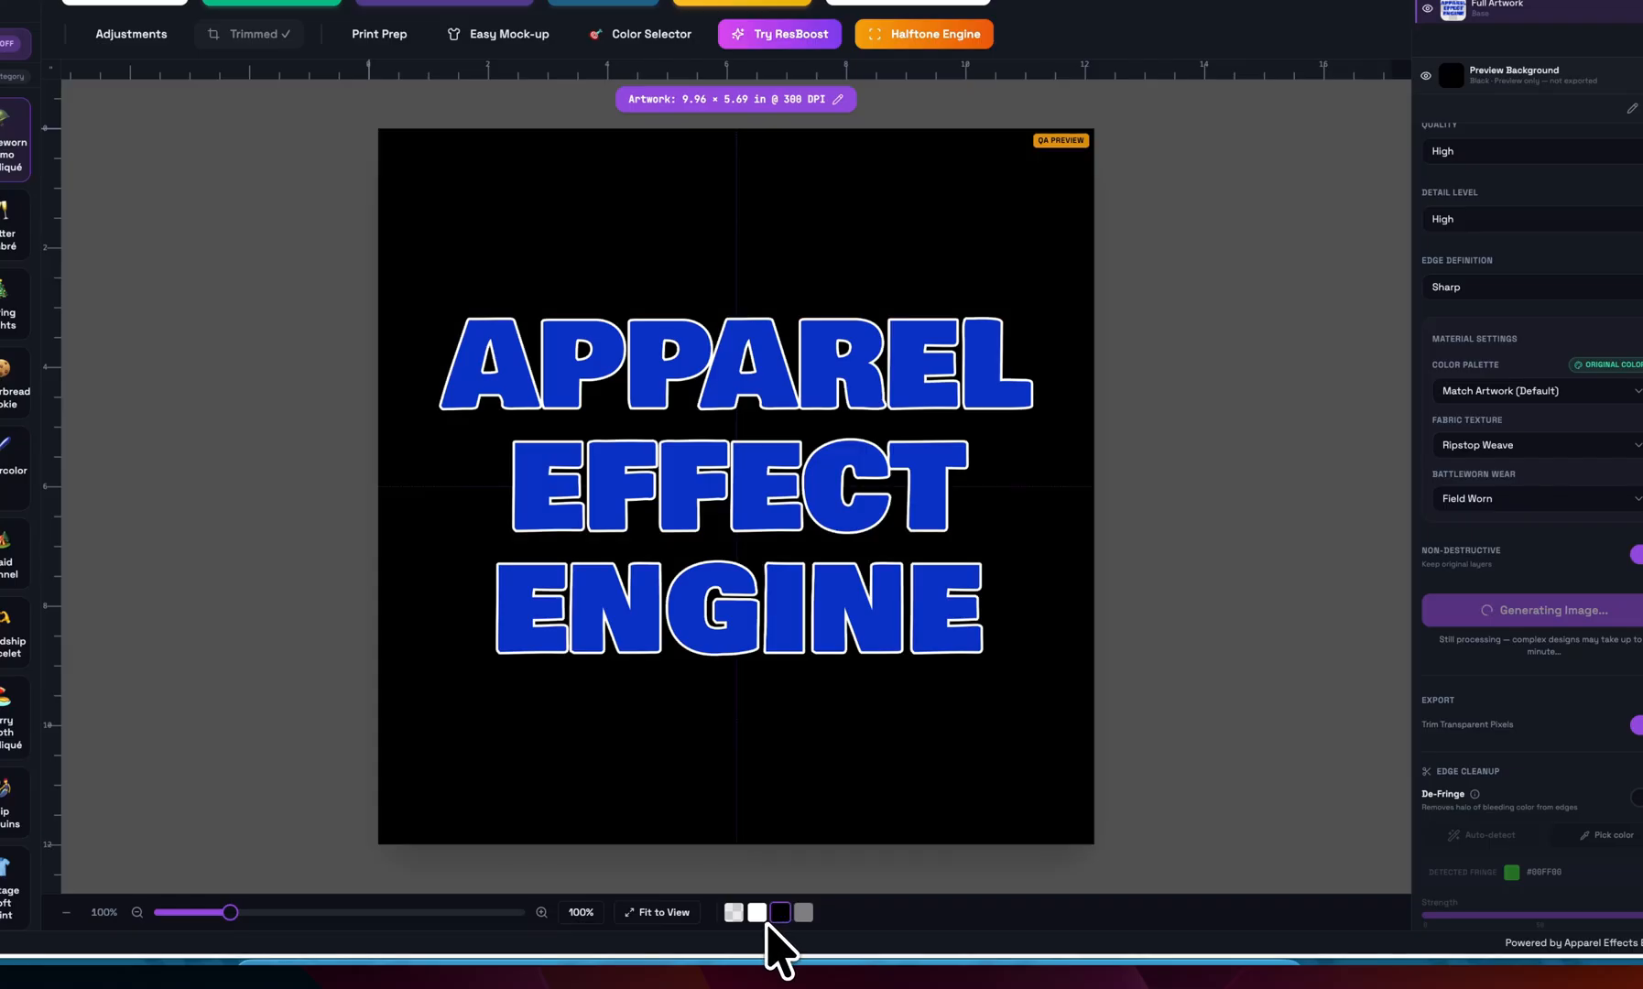
click(757, 913)
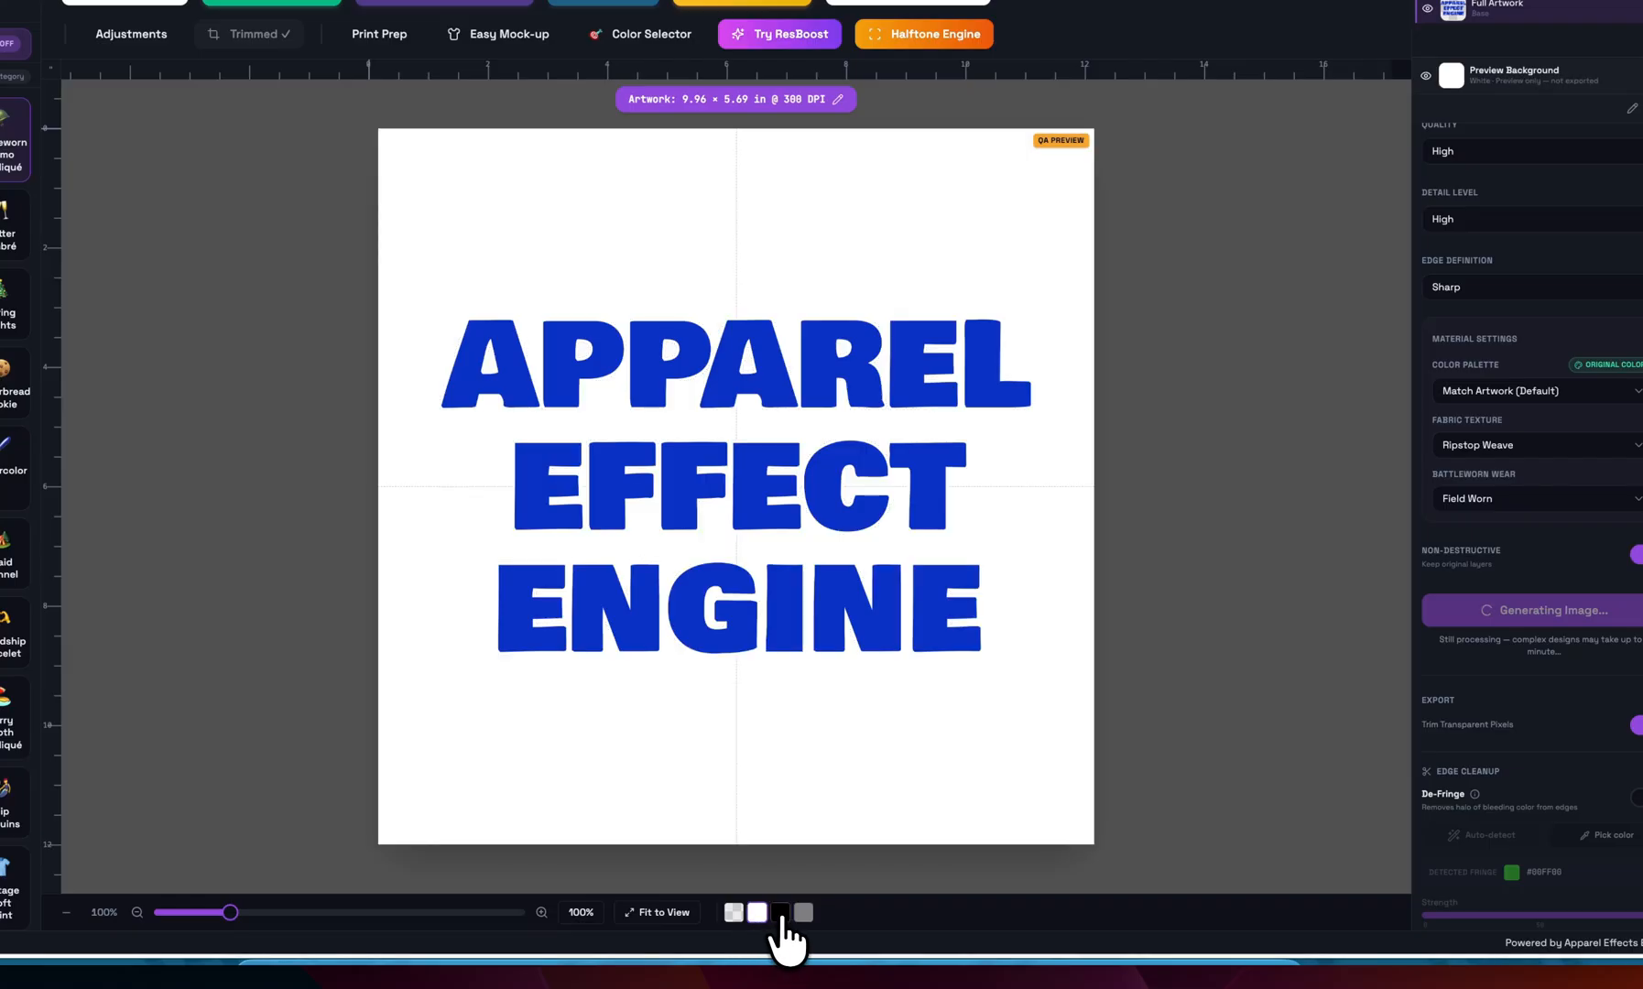
click(780, 913)
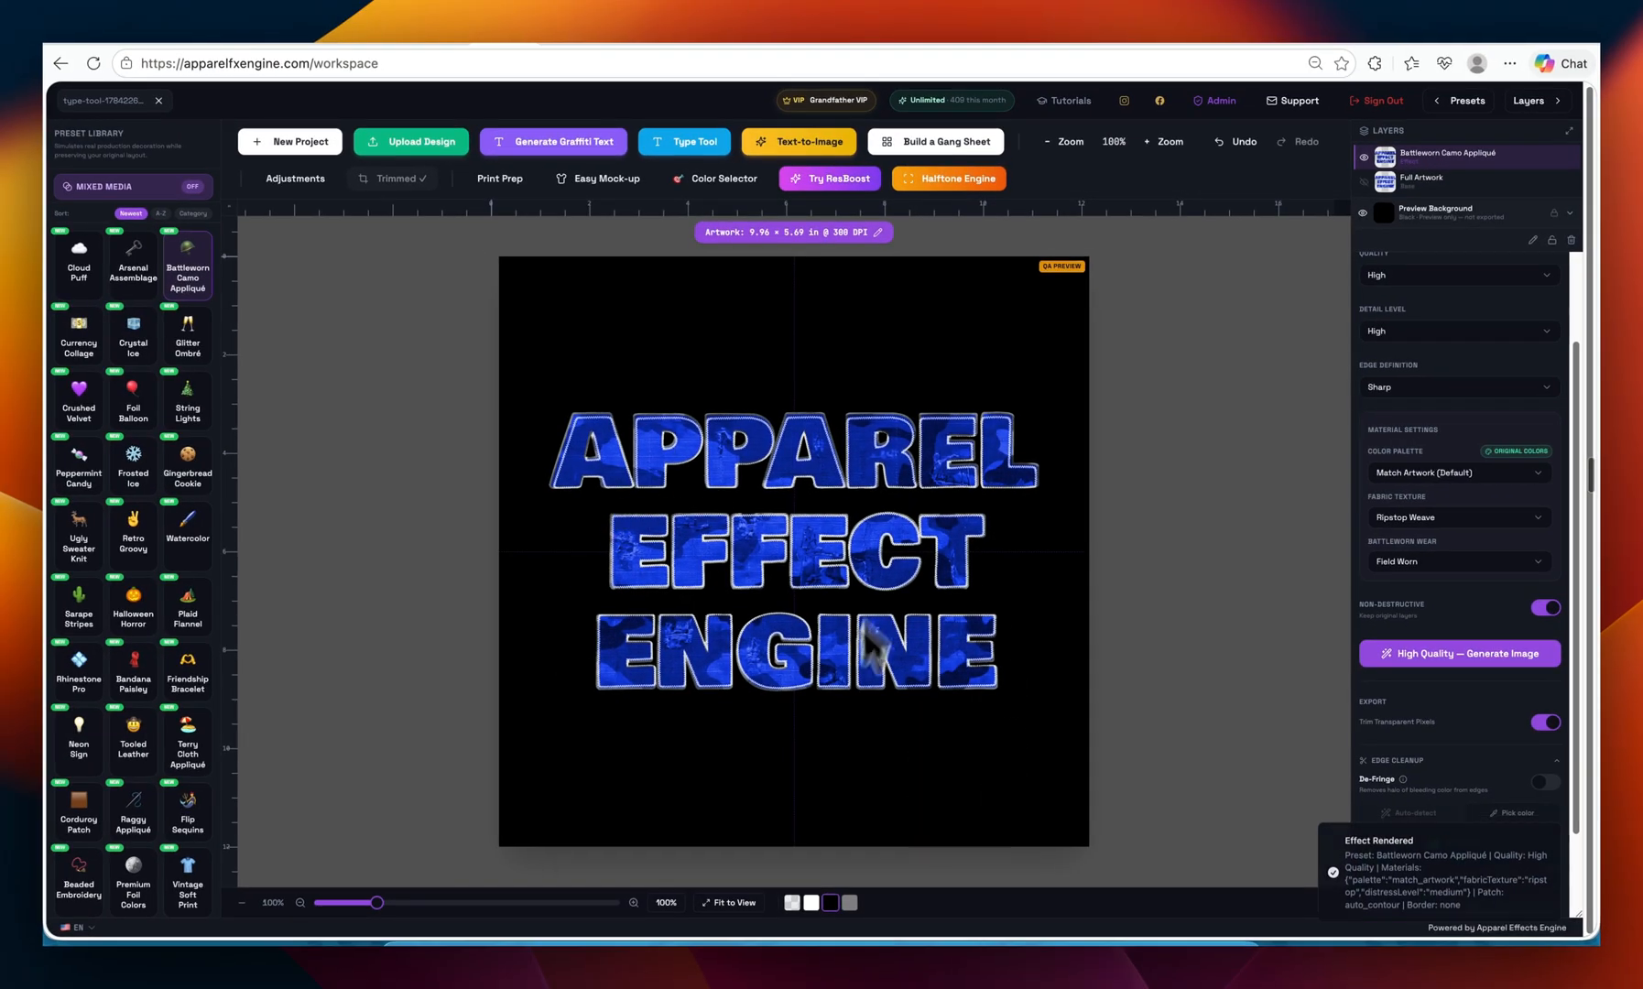
- Examine the generated camo appliqué lettering on a mid-gray preview background, enlarged to about 206%
click(850, 902)
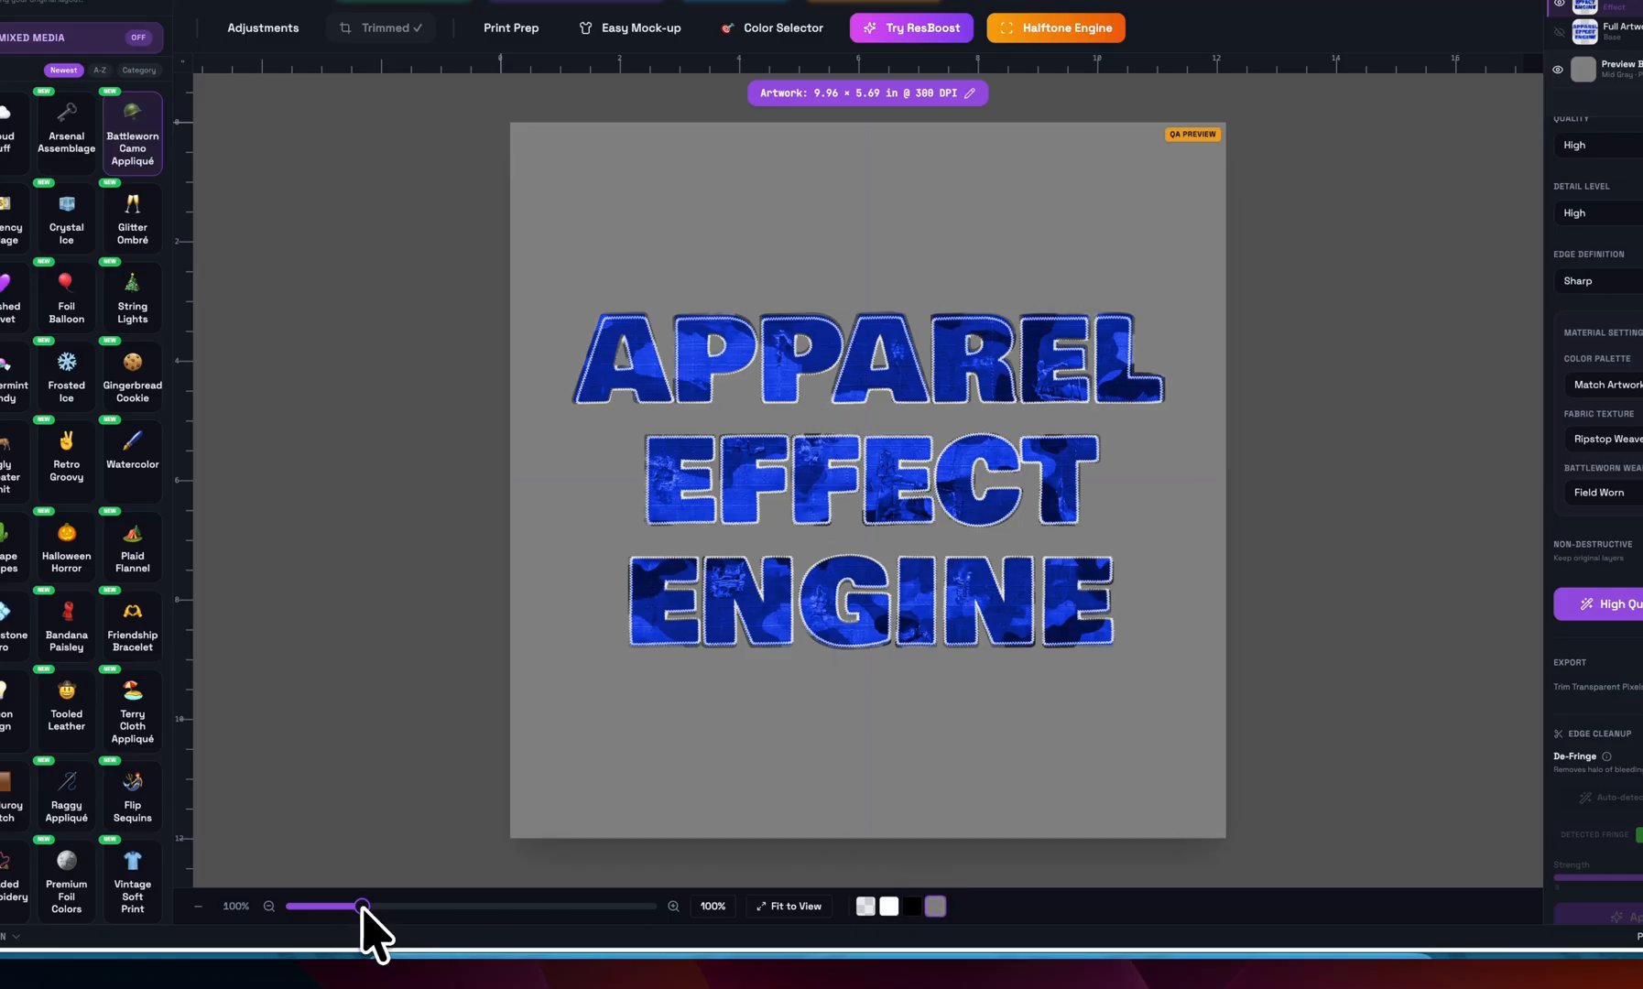
drag(363, 906, 438, 907)
scroll(734, 672, down, 3)
scroll(867, 663, down, 1)
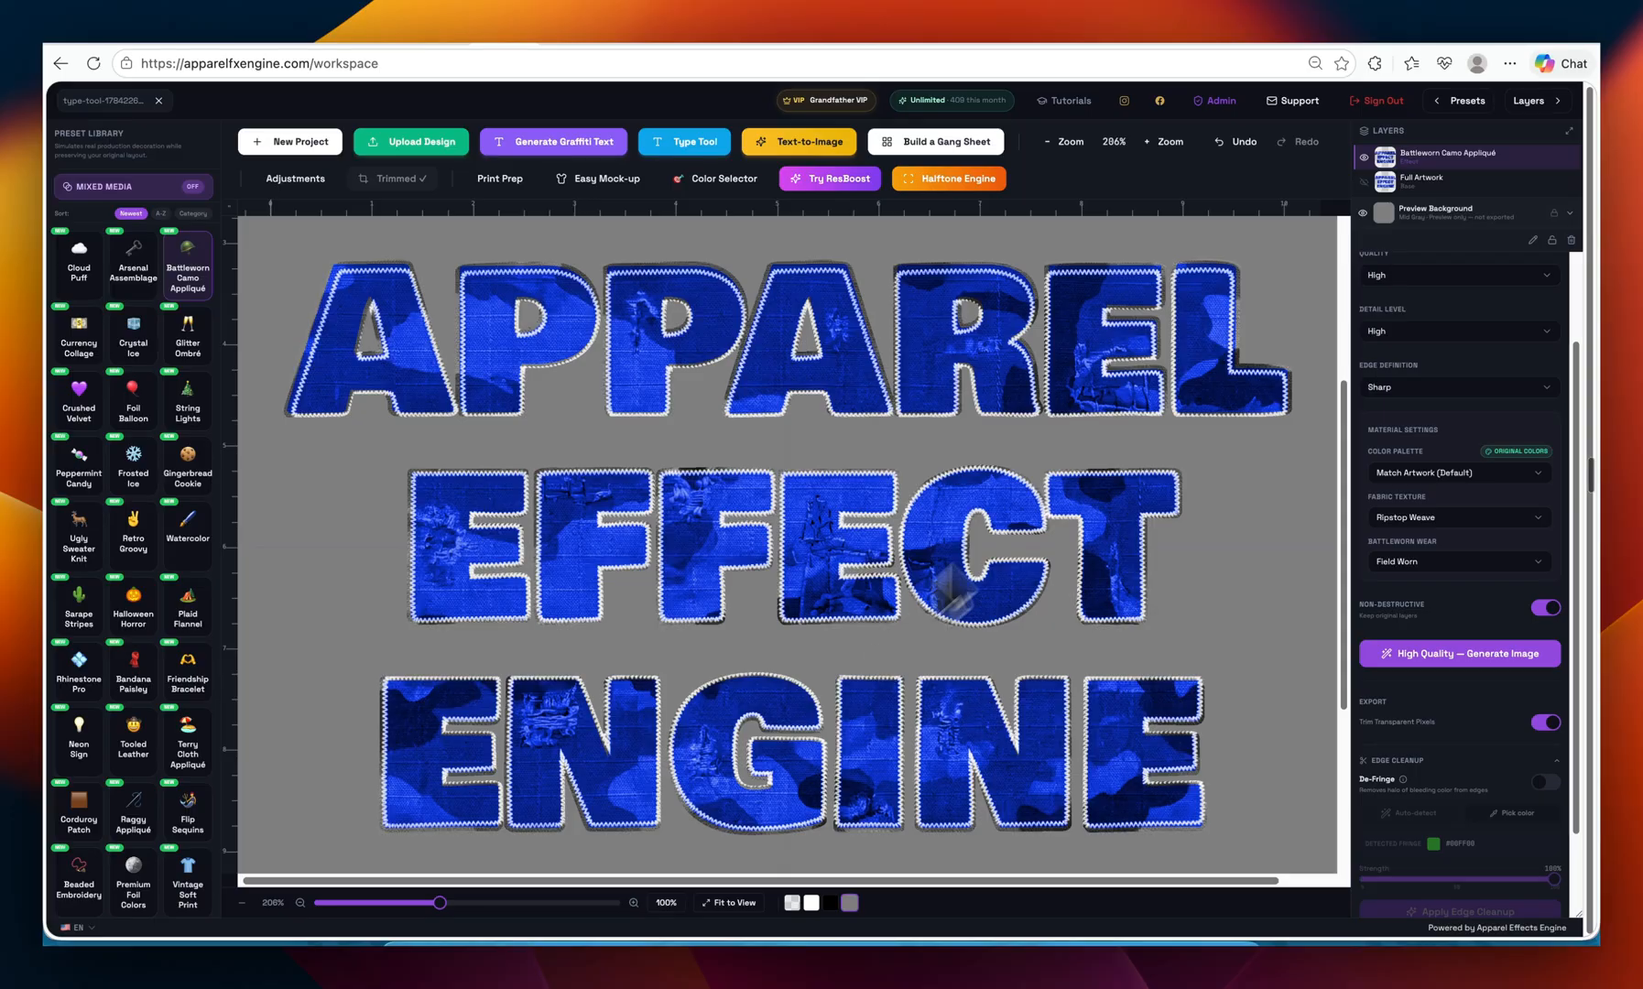
scroll(883, 546, down, 3)
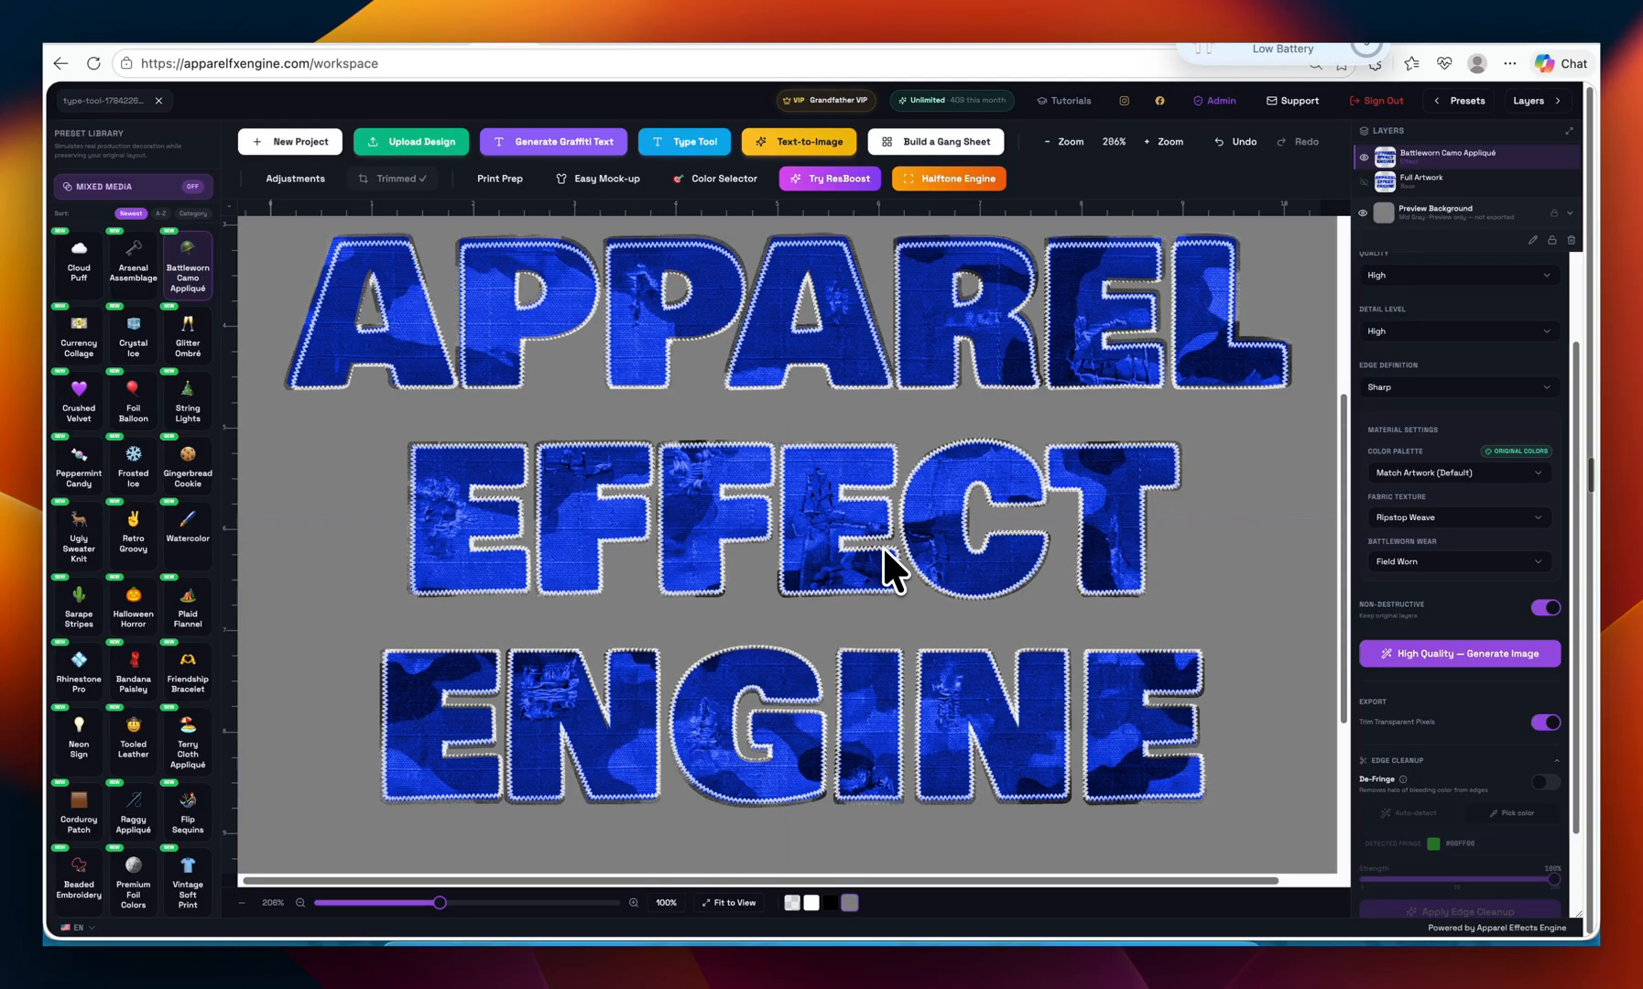
scroll(878, 540, up, 5)
scroll(879, 538, down, 3)
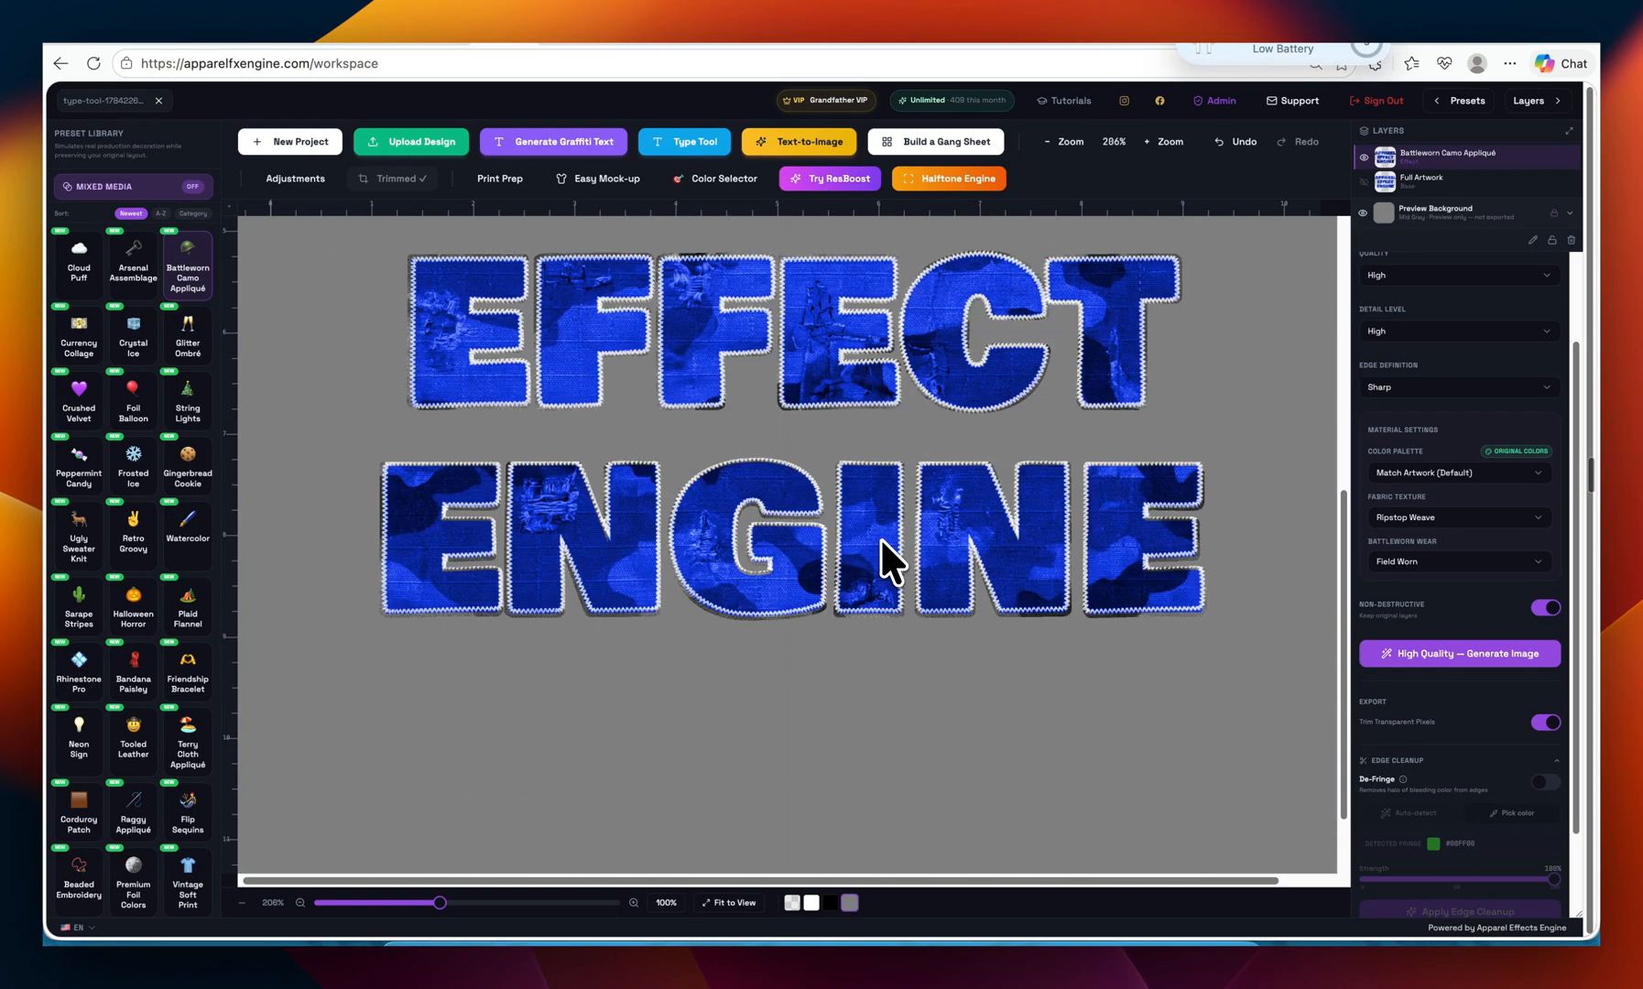
scroll(880, 538, up, 3)
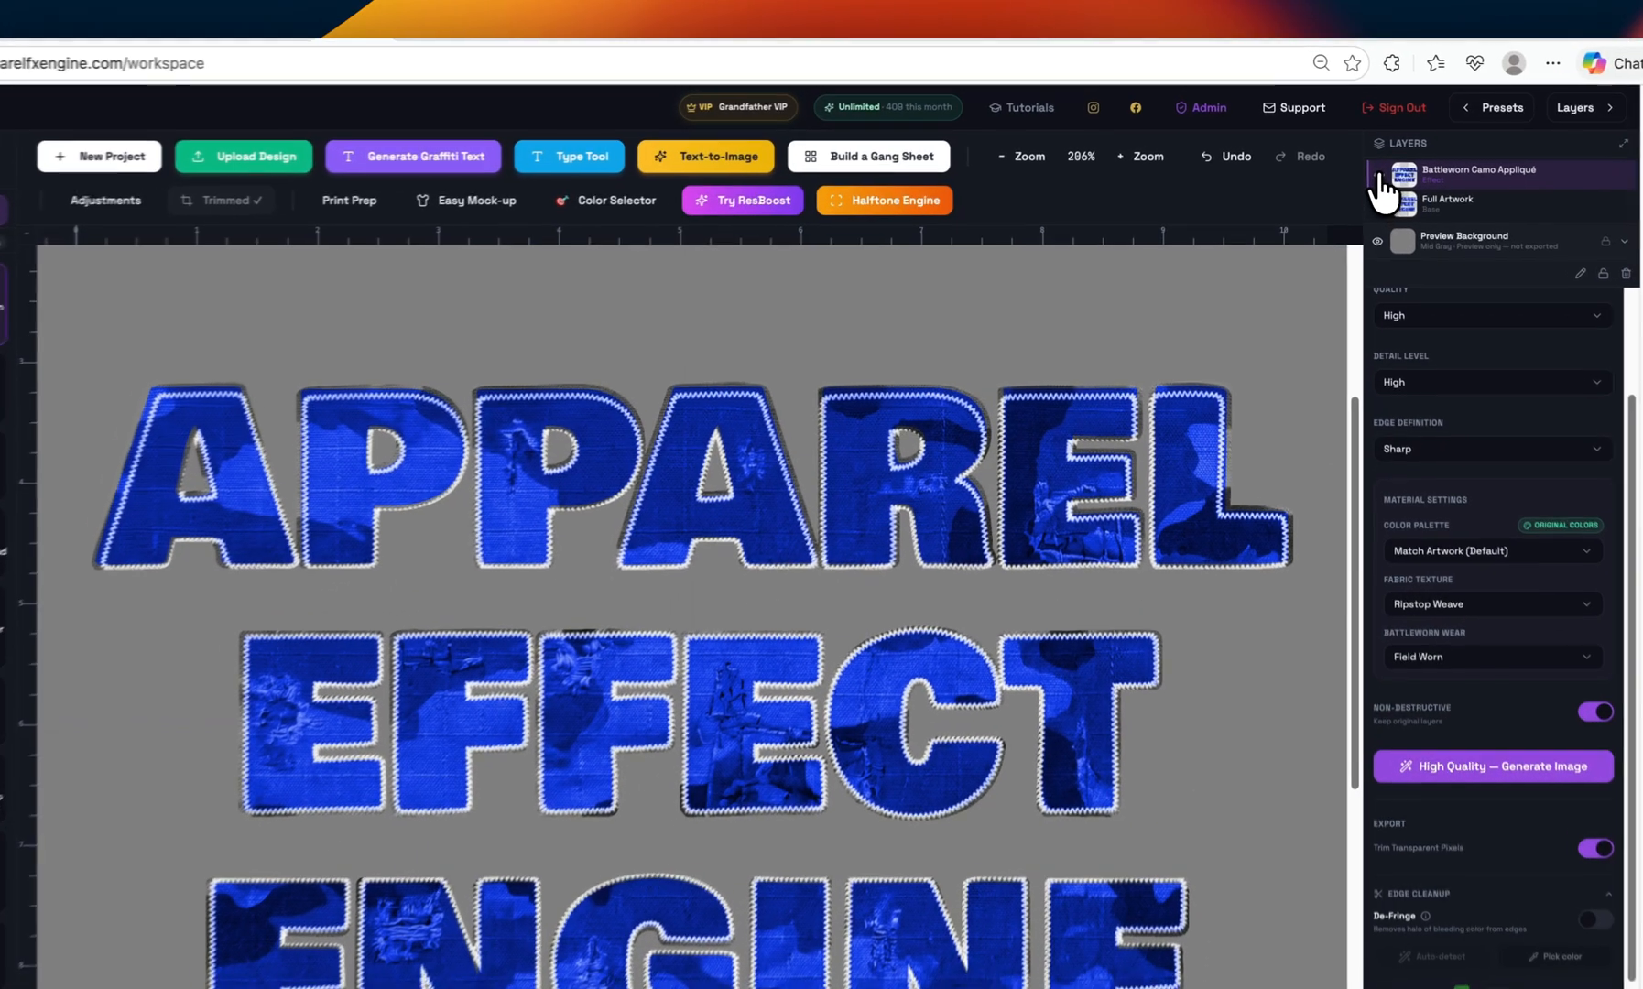
- Hide the Battleworn Camo Appliqué layer to show the original artwork, and choose the Currency Collage preset
click(1363, 156)
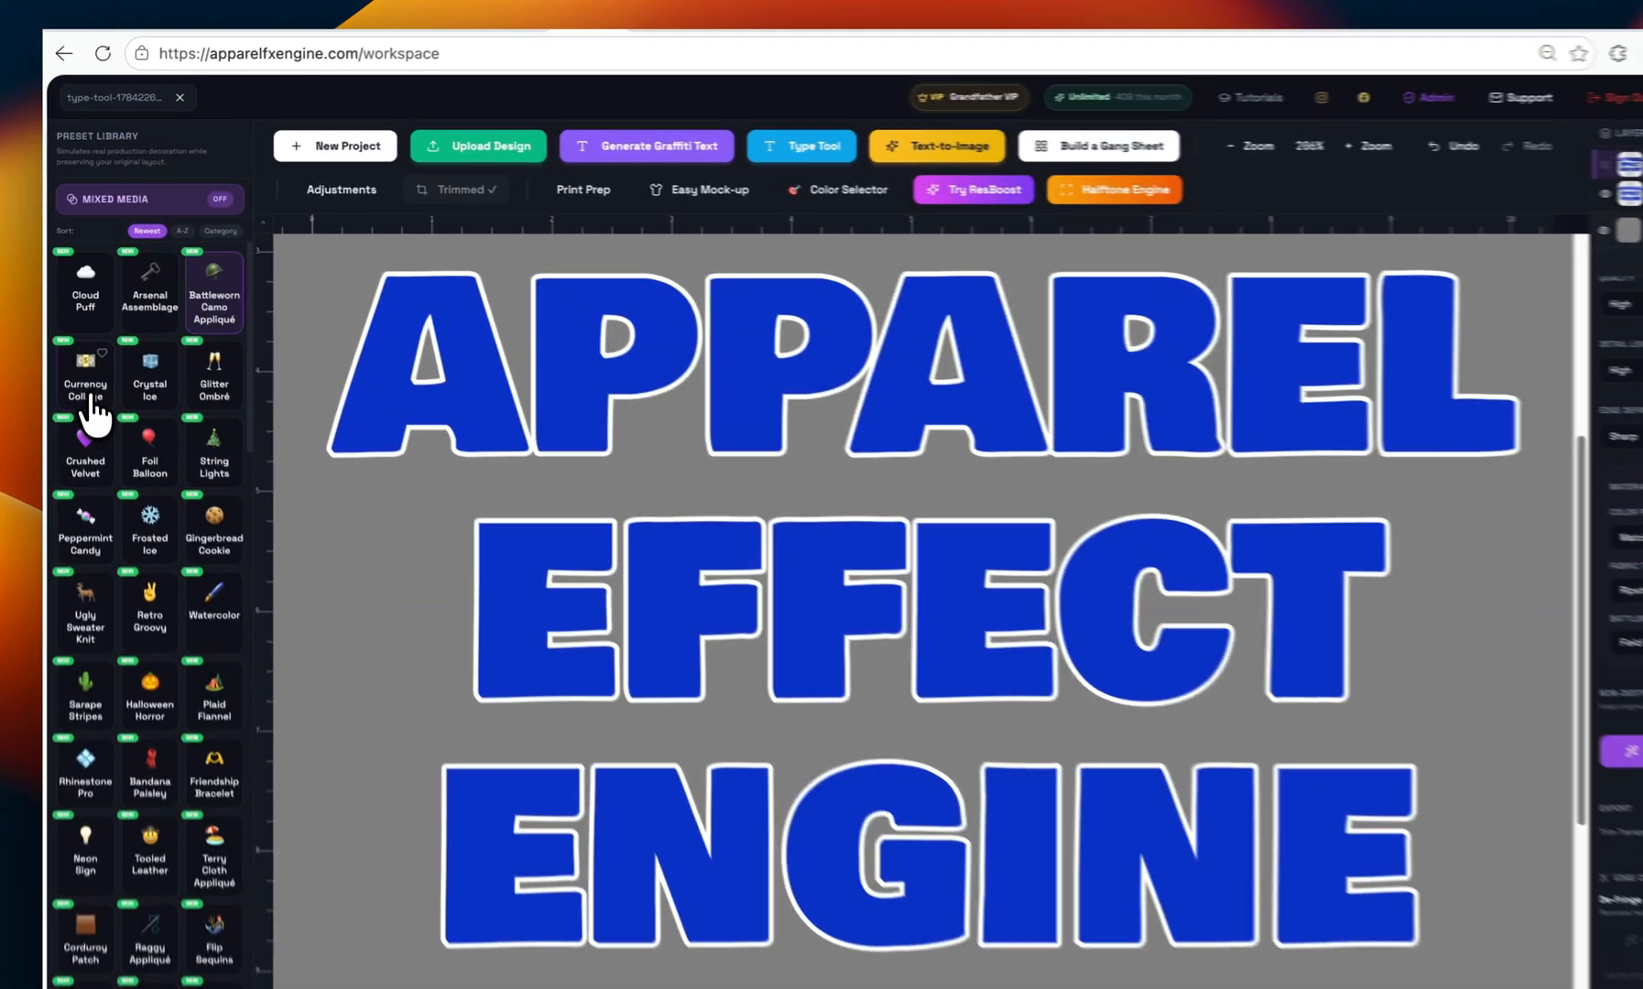
click(78, 332)
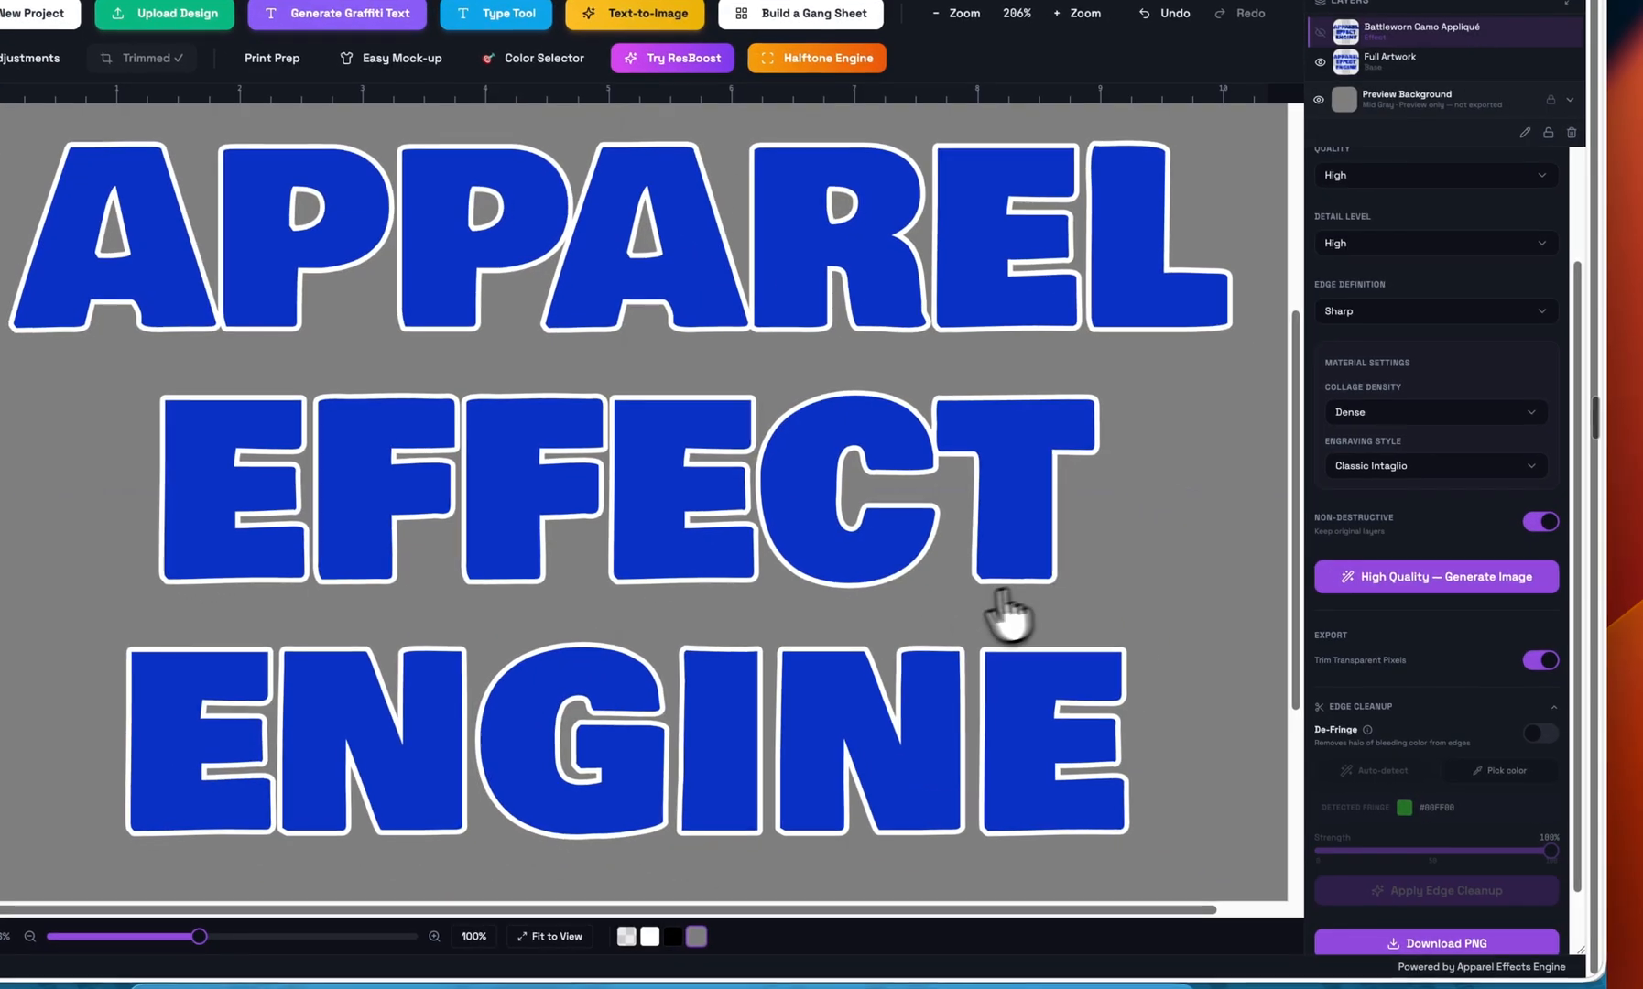
scroll(946, 641, down, 3)
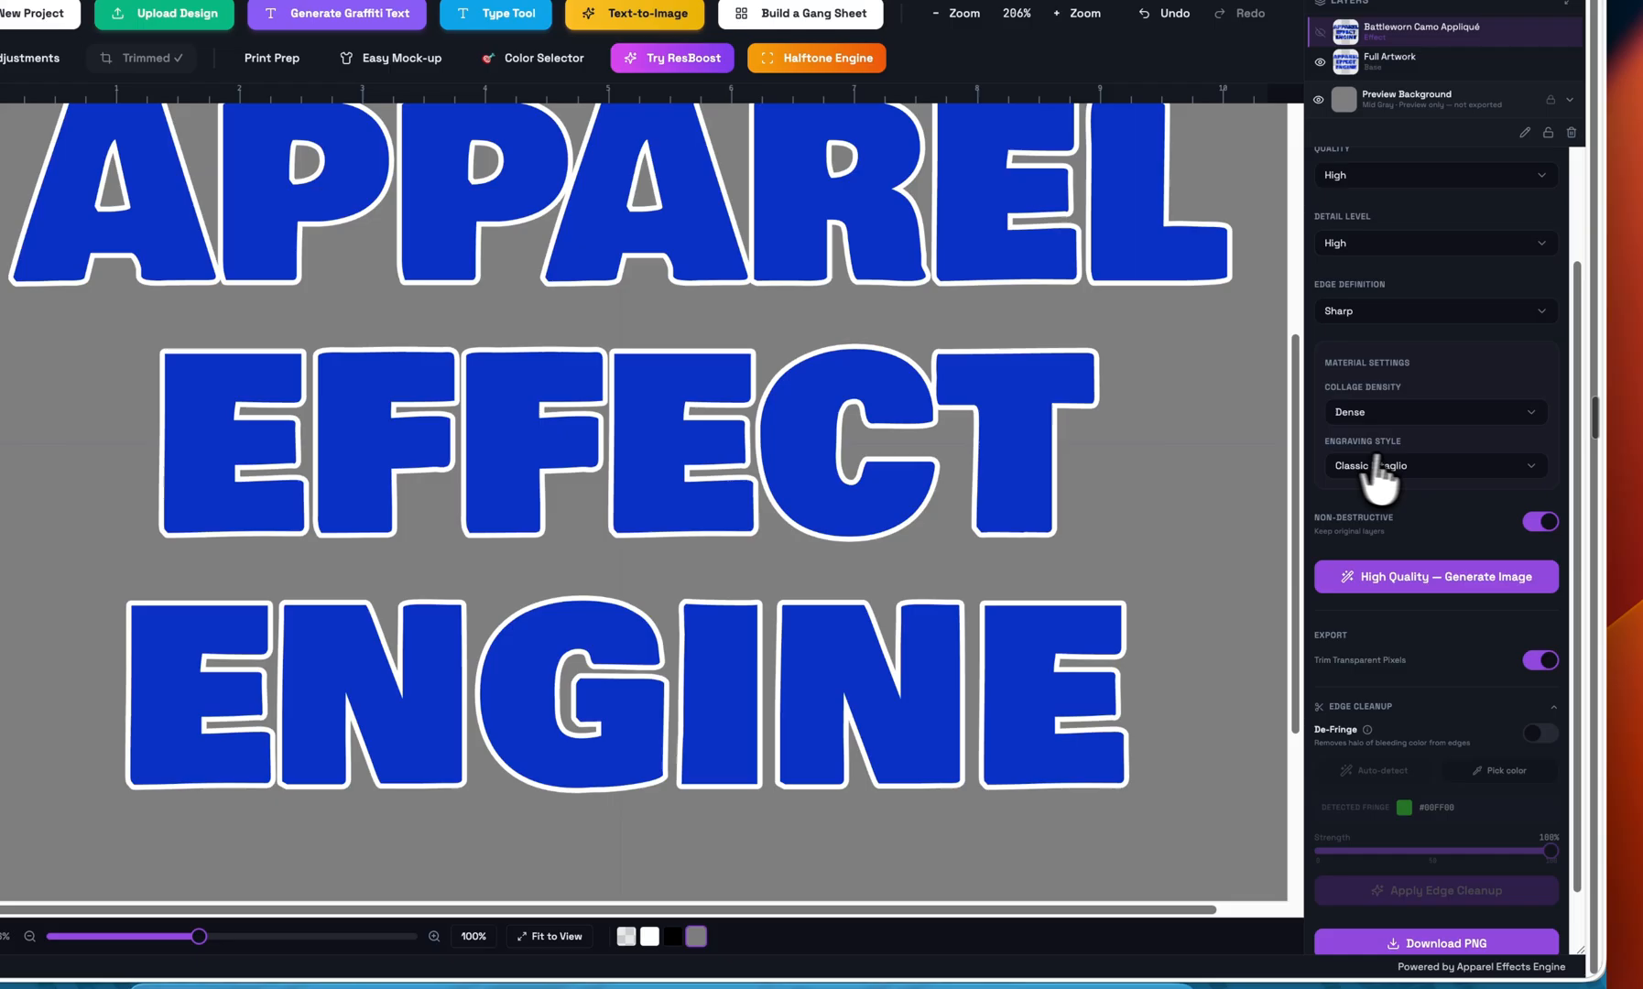
- Set the engraving style to Guilloche & Scrollwork and the collage density to Ultra Dense, and generate the high-quality Currency Collage image
click(1382, 468)
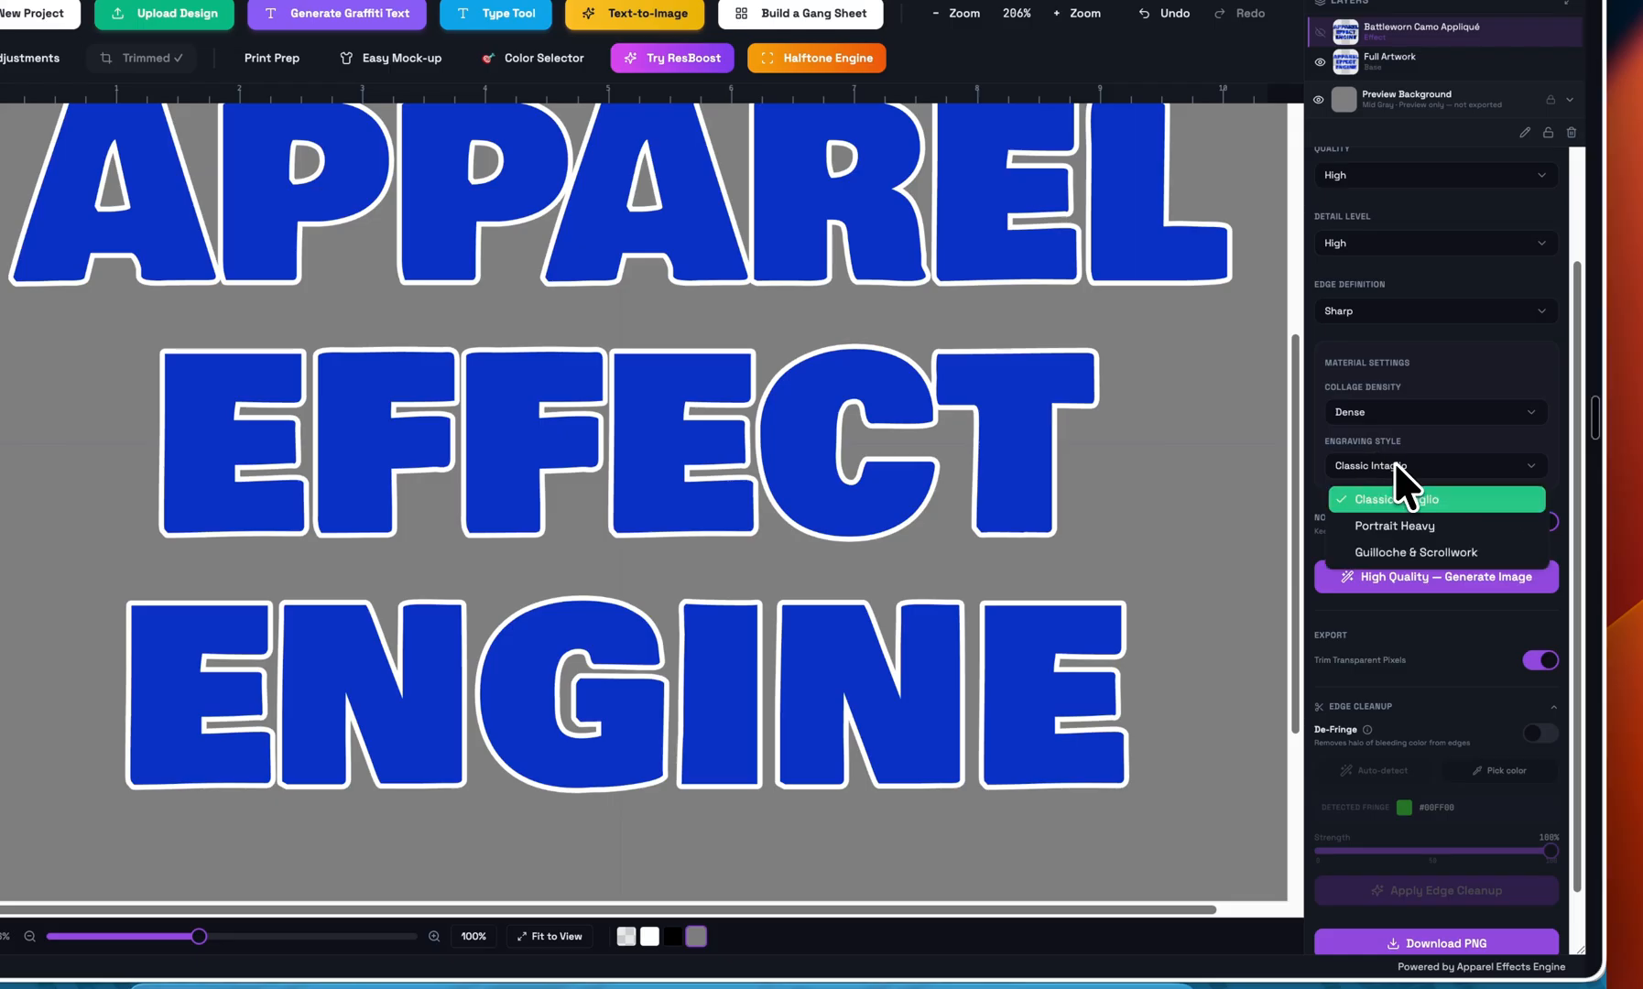
click(1383, 553)
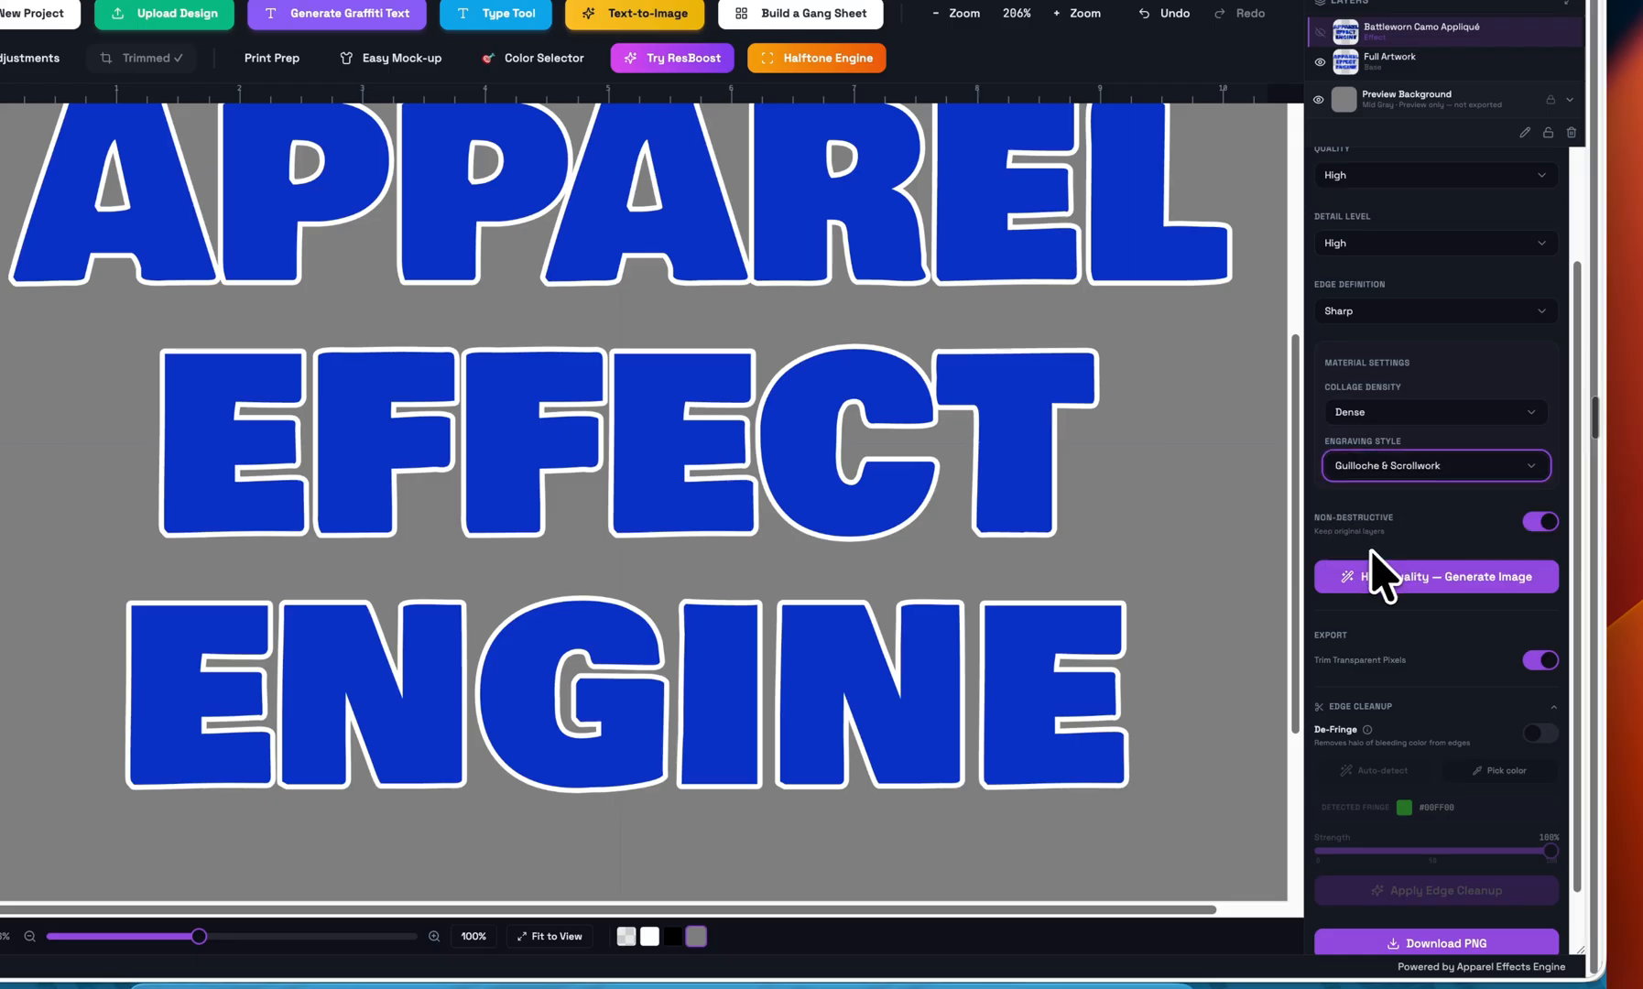
click(1380, 424)
click(1385, 505)
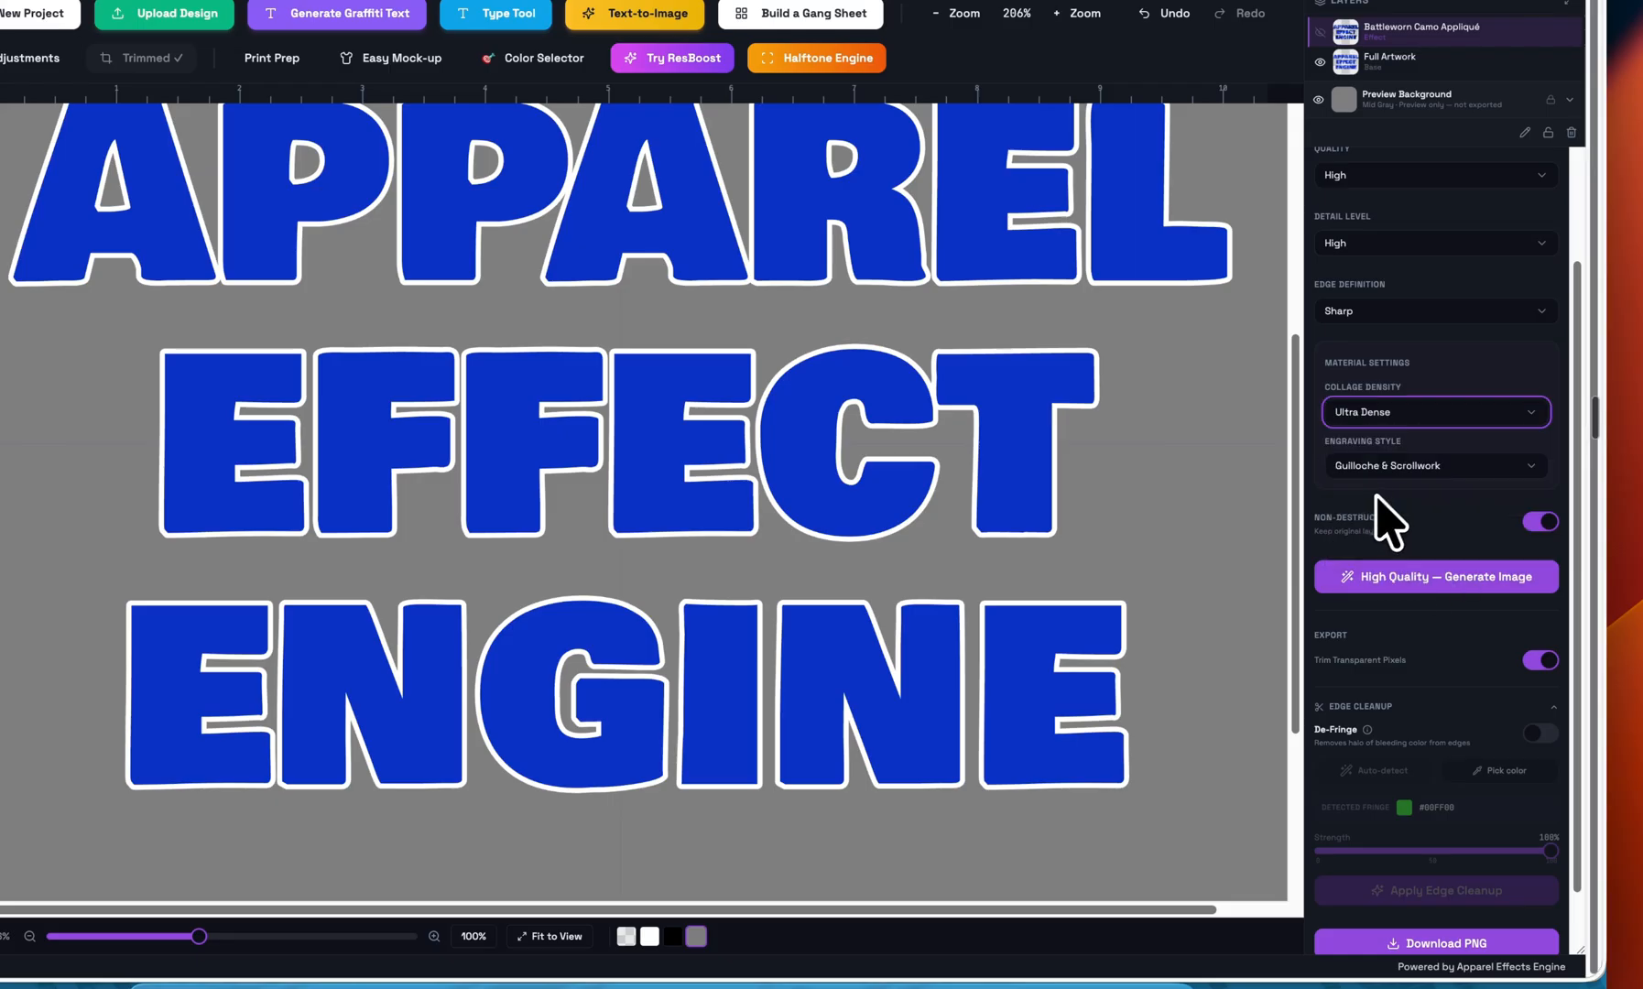
click(1427, 584)
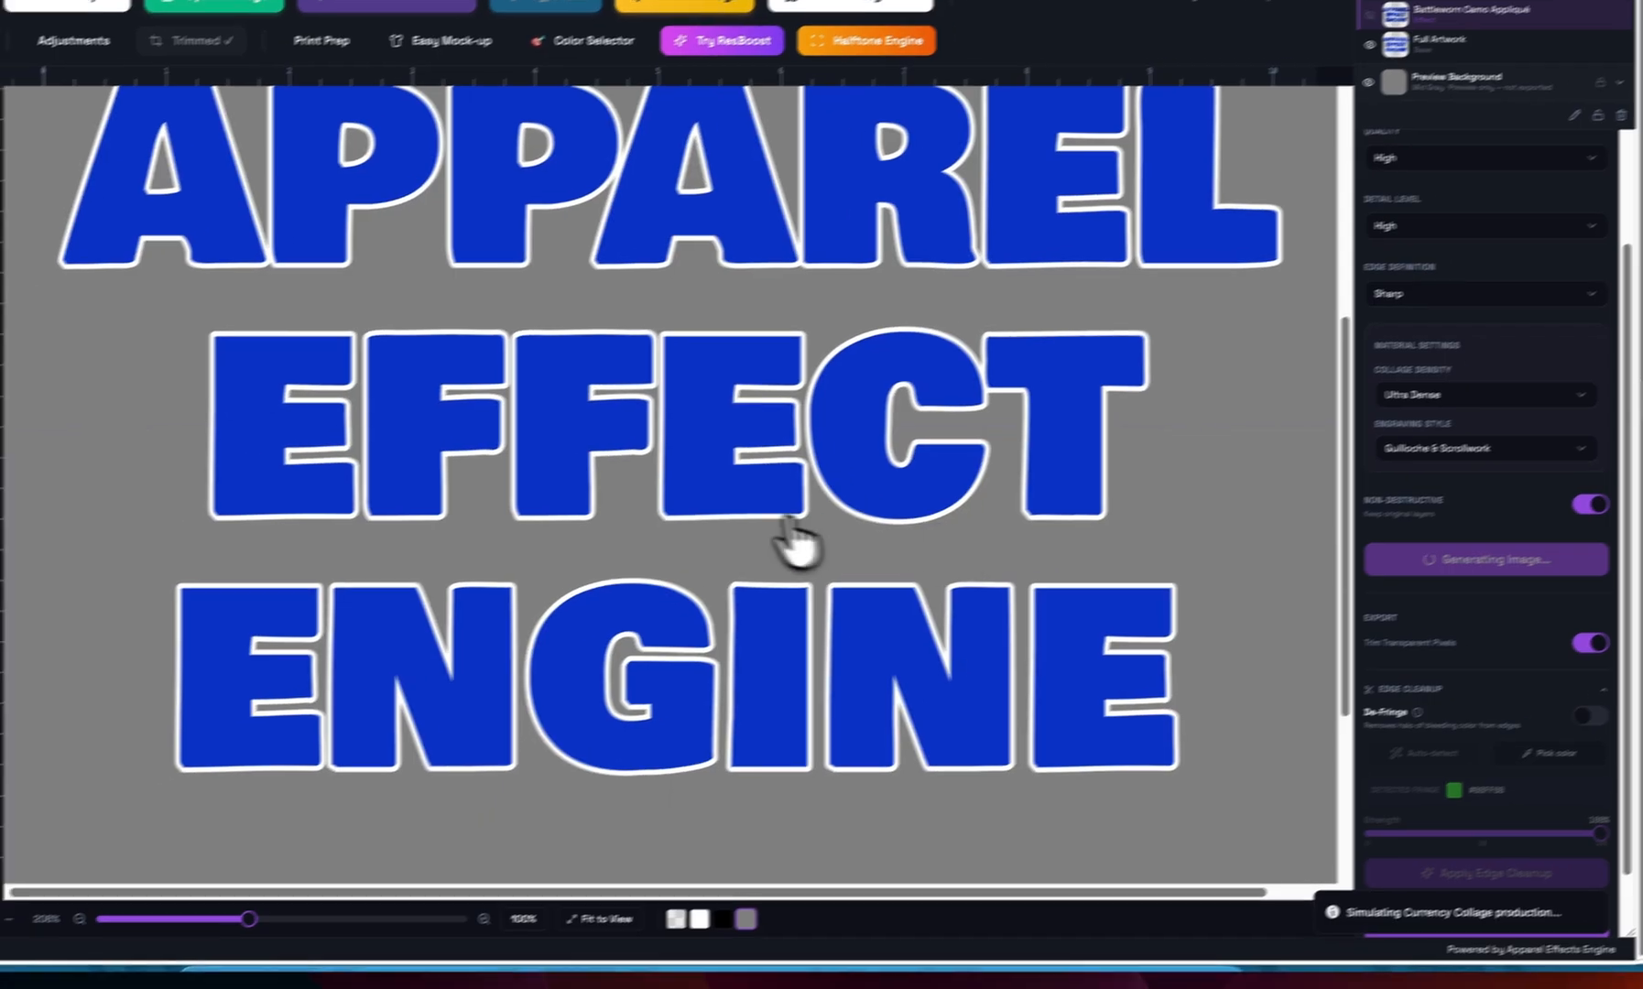
- Try a white and then a black preview background and examine the generated Currency Collage lettering
scroll(948, 453, up, 2)
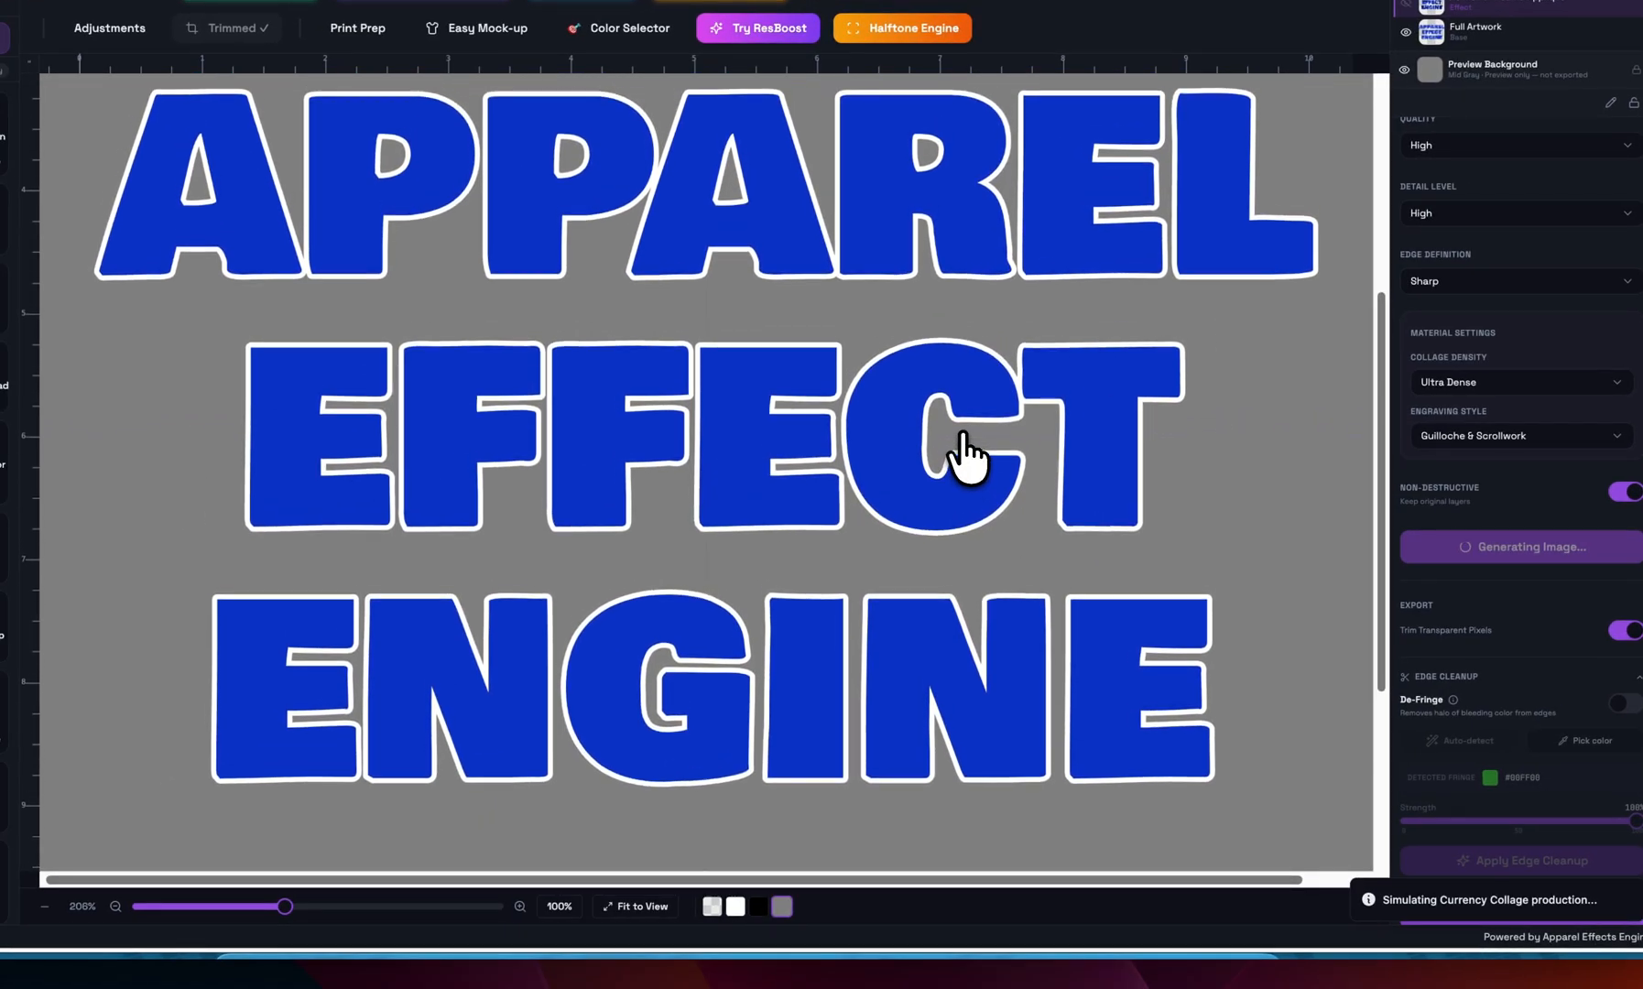
click(735, 906)
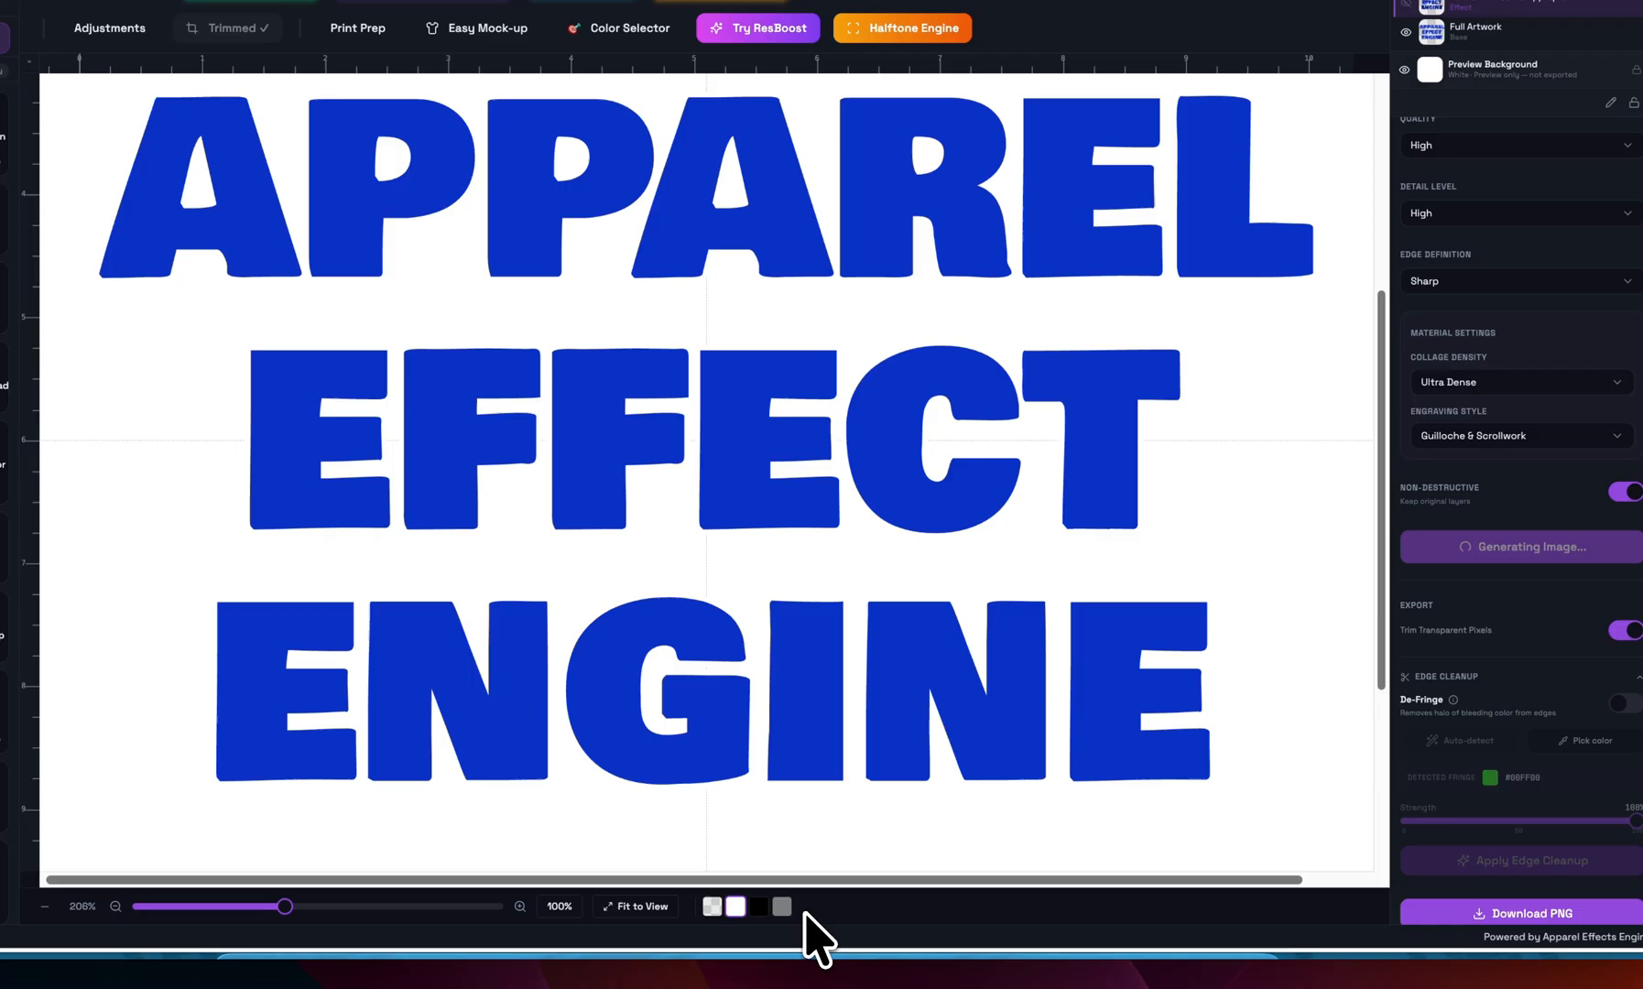
click(759, 906)
scroll(839, 568, up, 1)
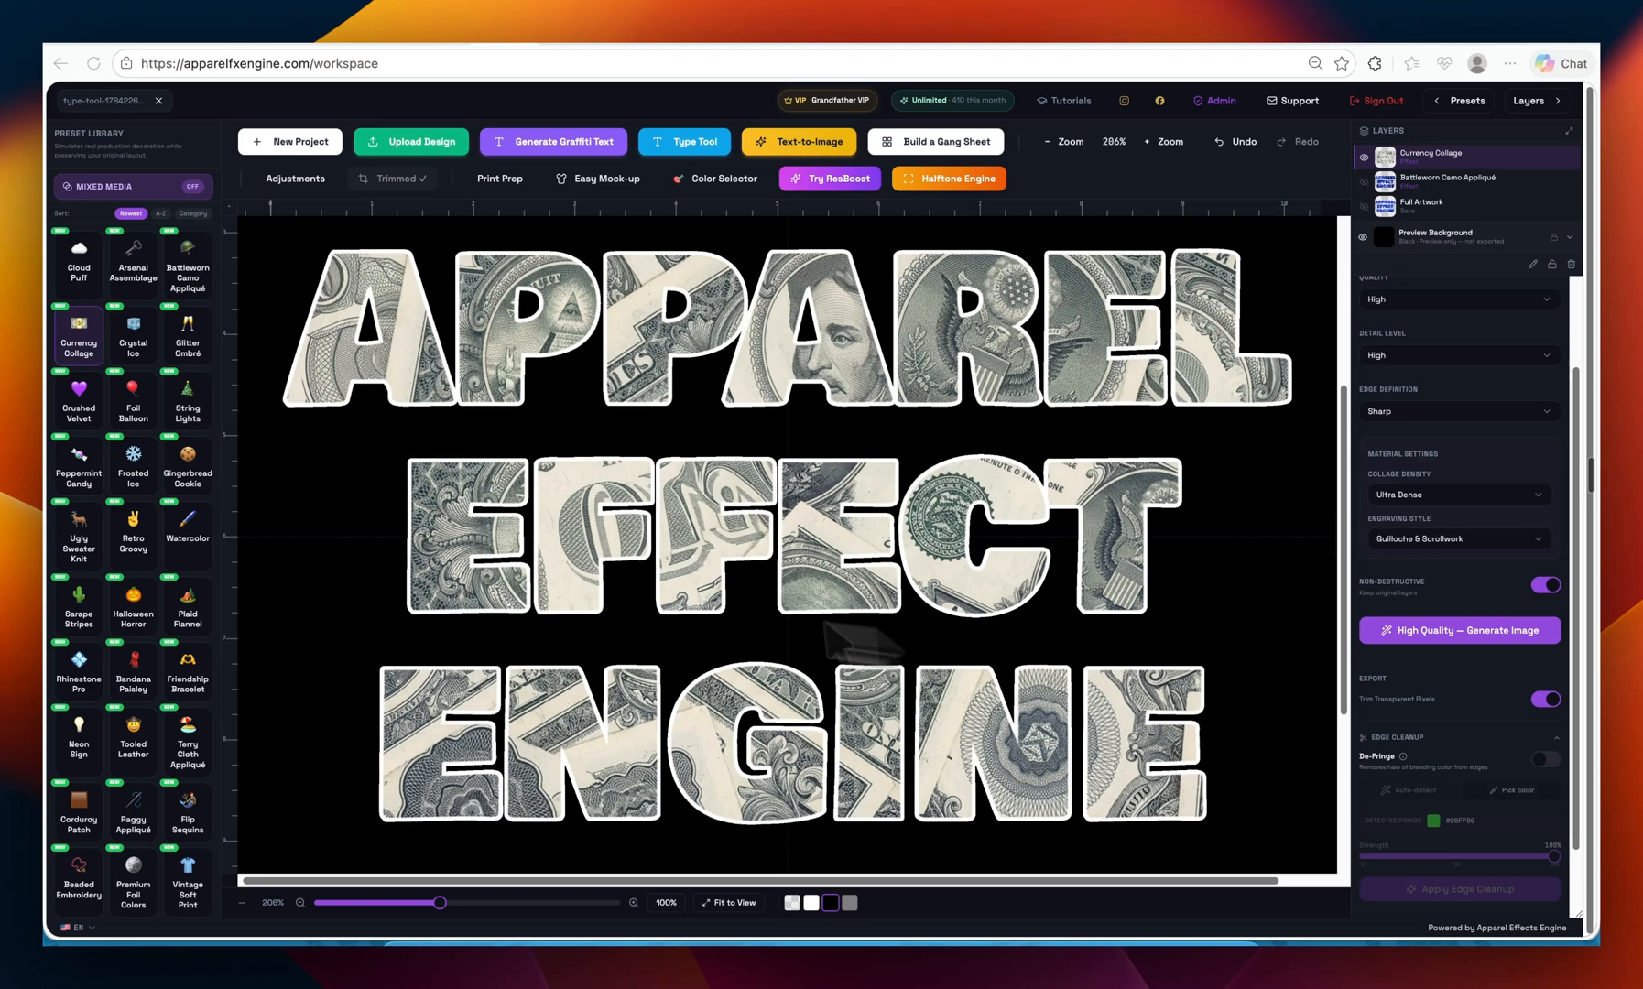
scroll(642, 509, down, 1)
scroll(642, 509, down, 1)
scroll(642, 509, up, 1)
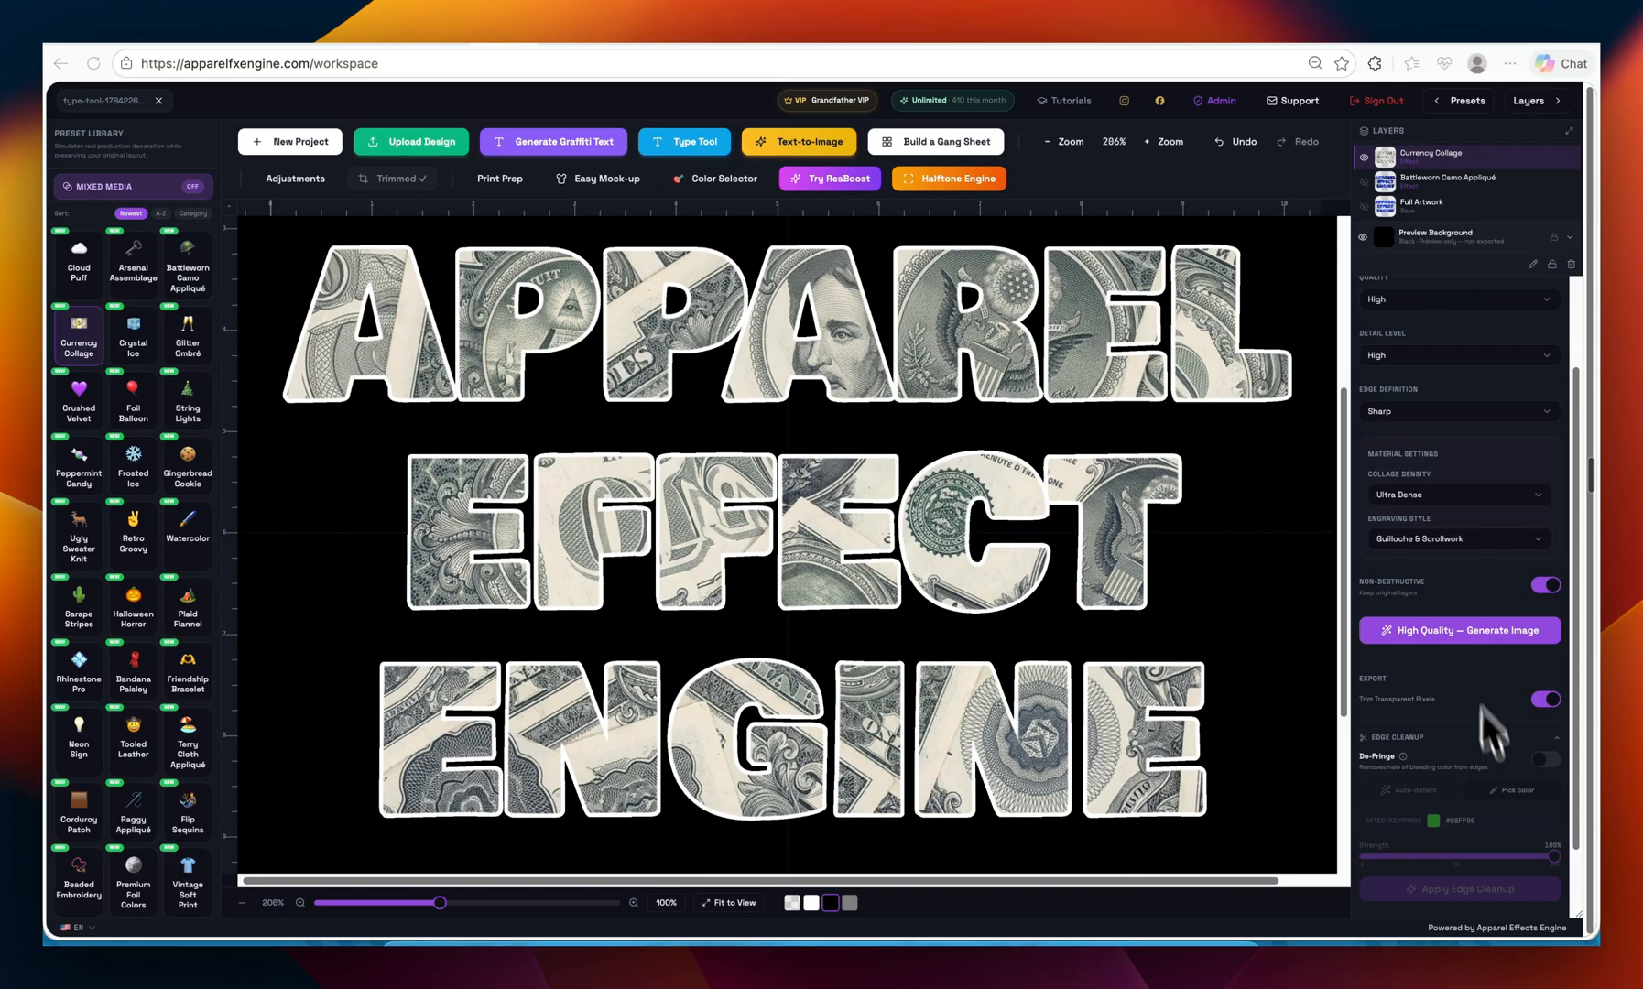
scroll(1486, 722, down, 2)
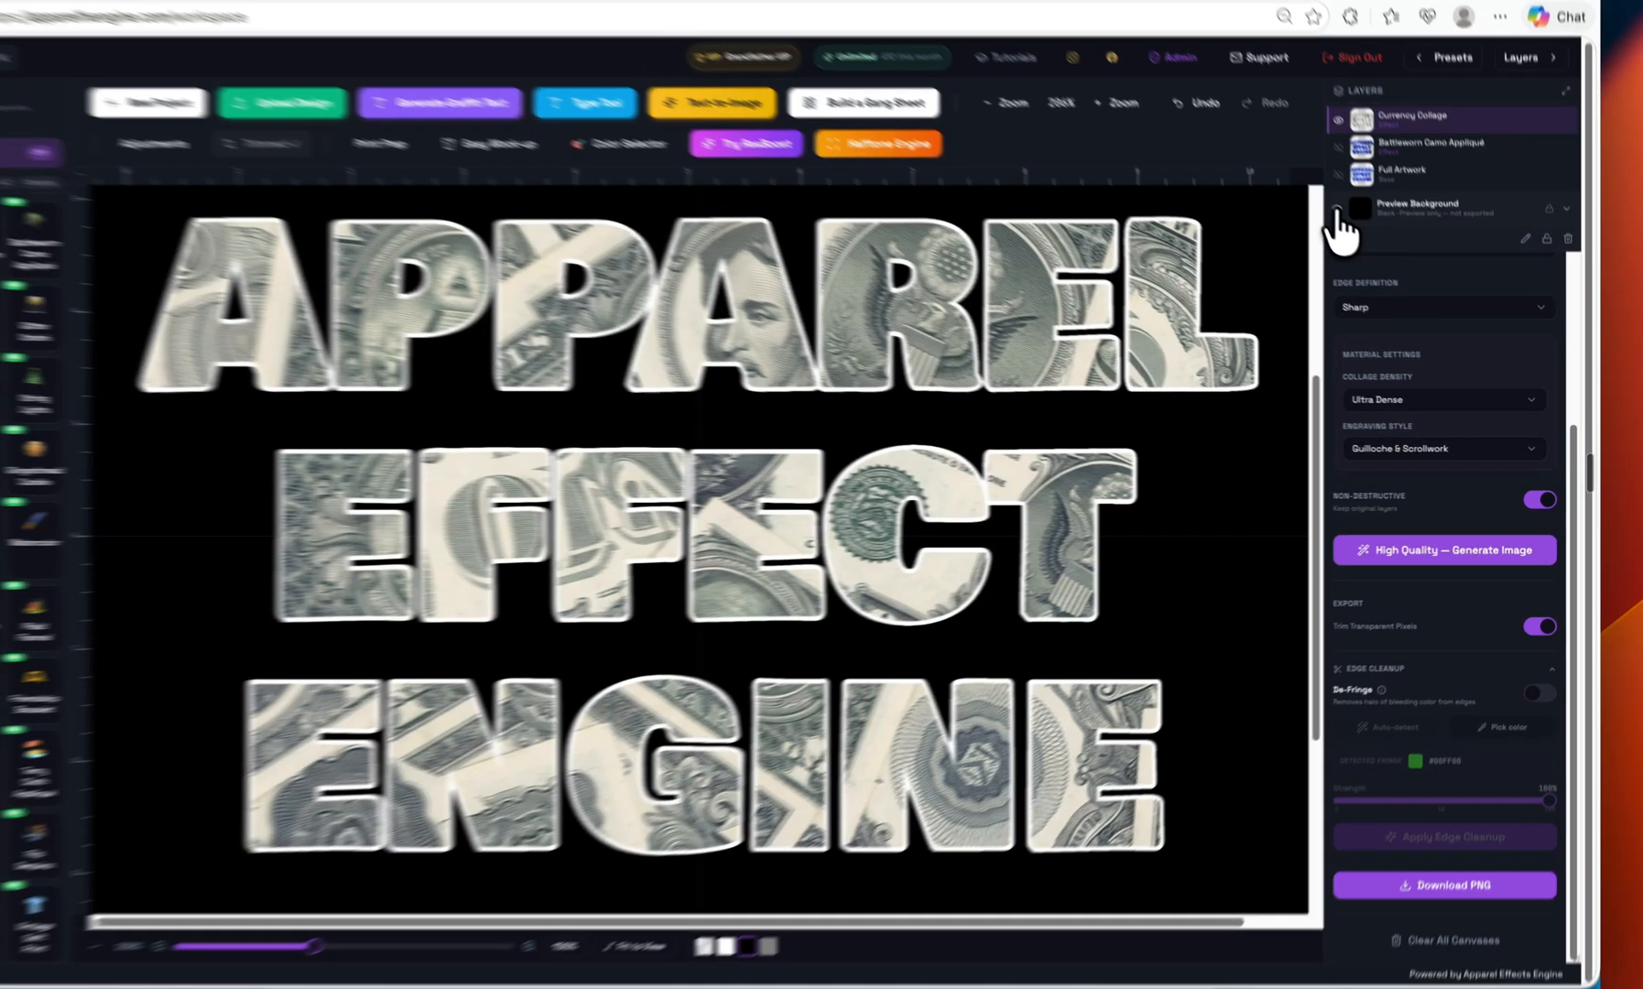
- Hide the preview background, download the Currency Collage artwork as a PNG, and check the downloaded file
click(1364, 238)
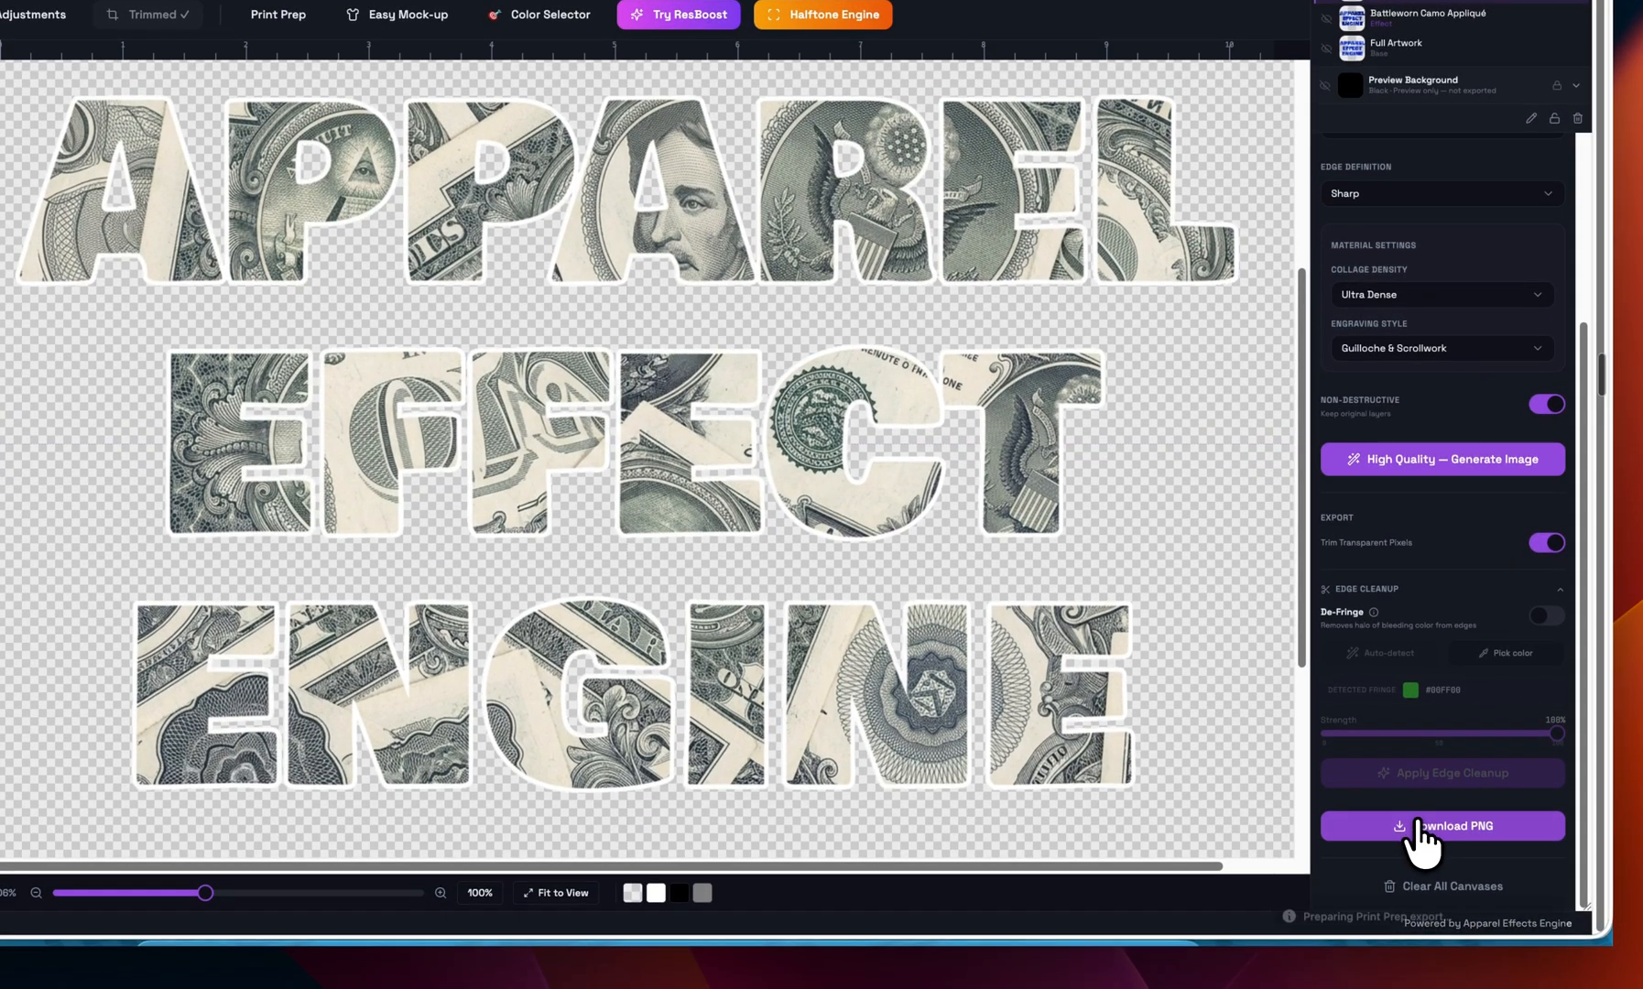
click(1427, 829)
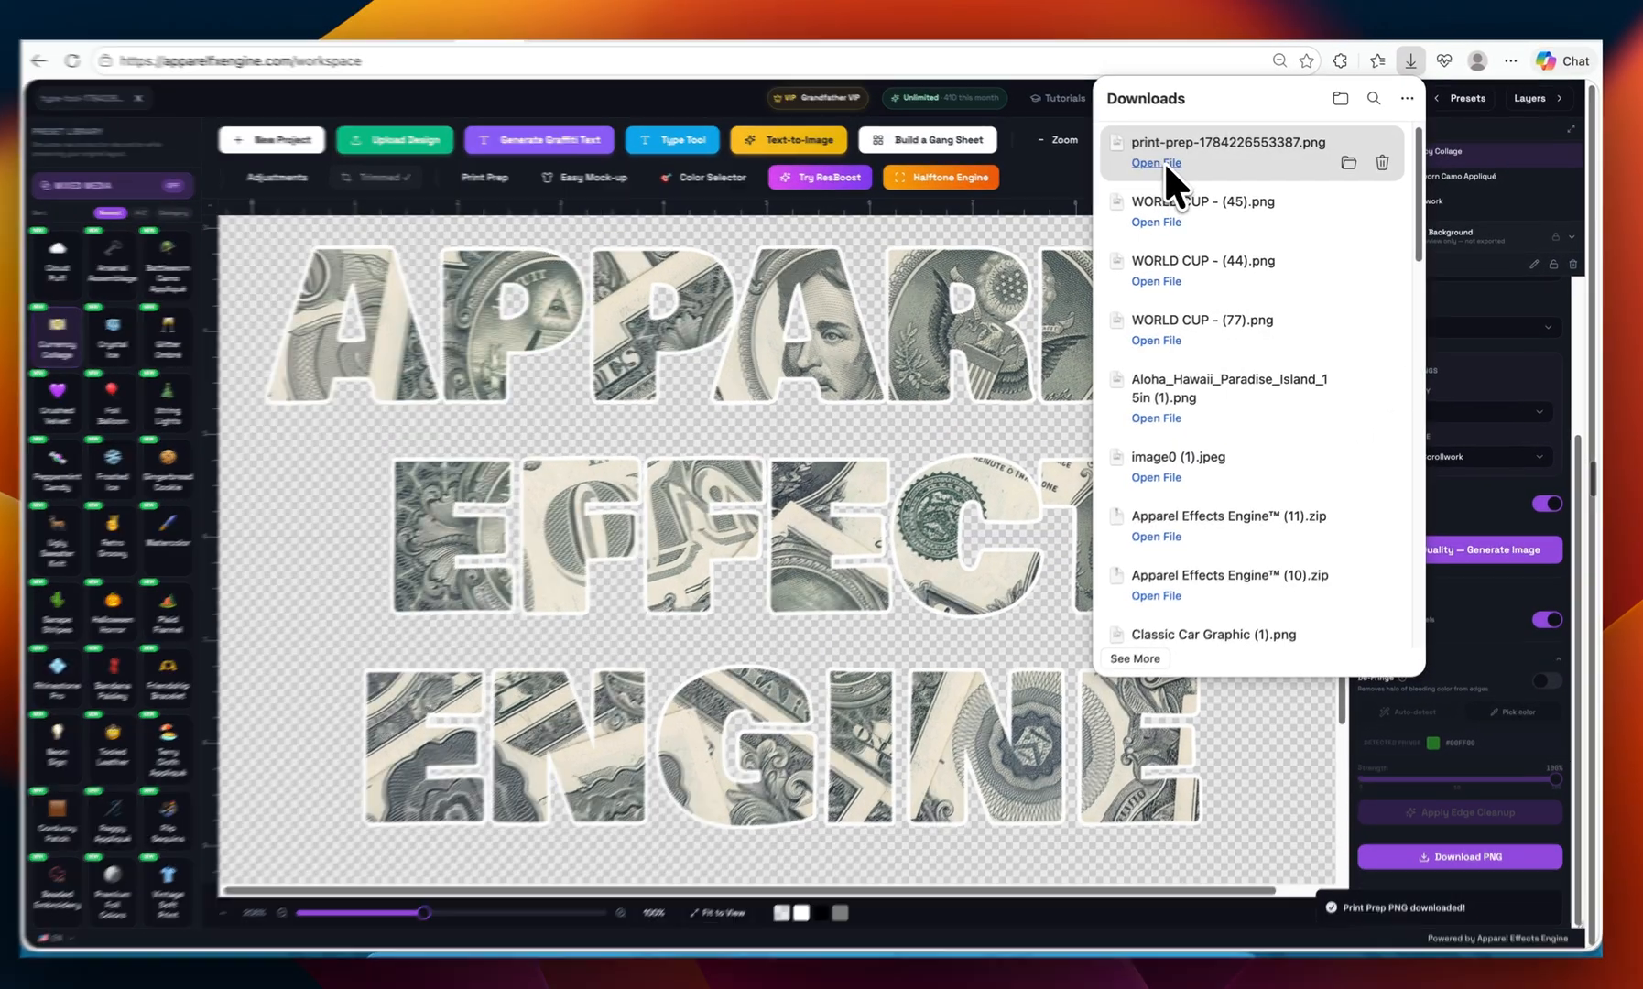
click(1169, 166)
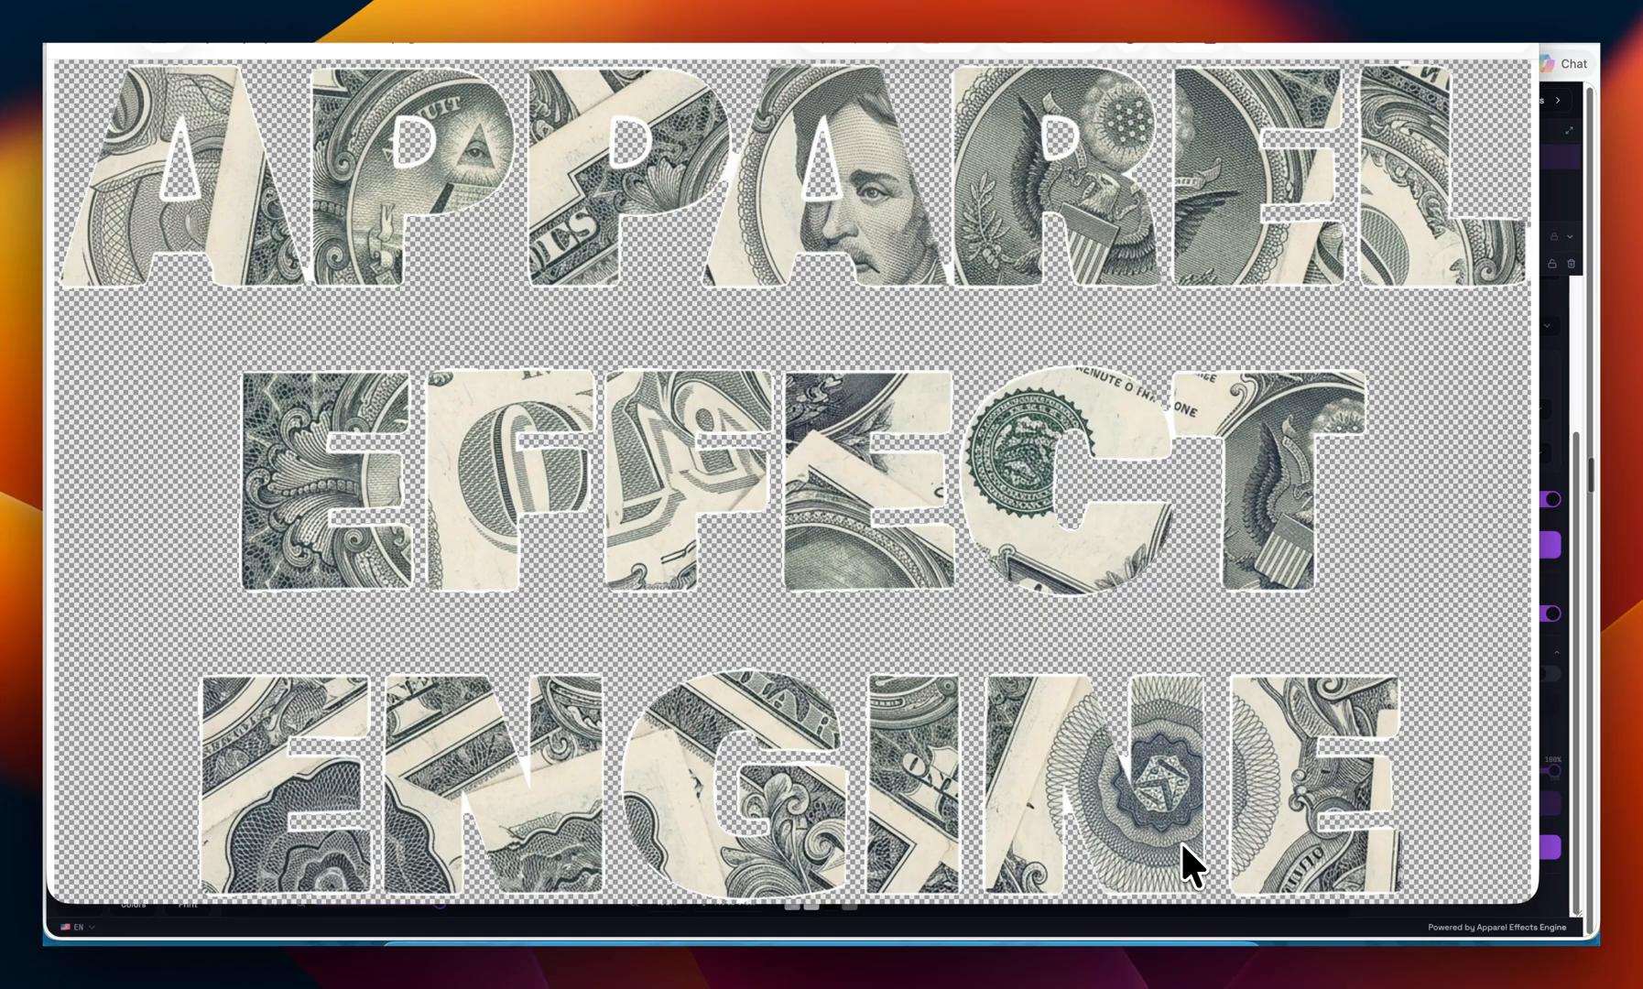
click(961, 943)
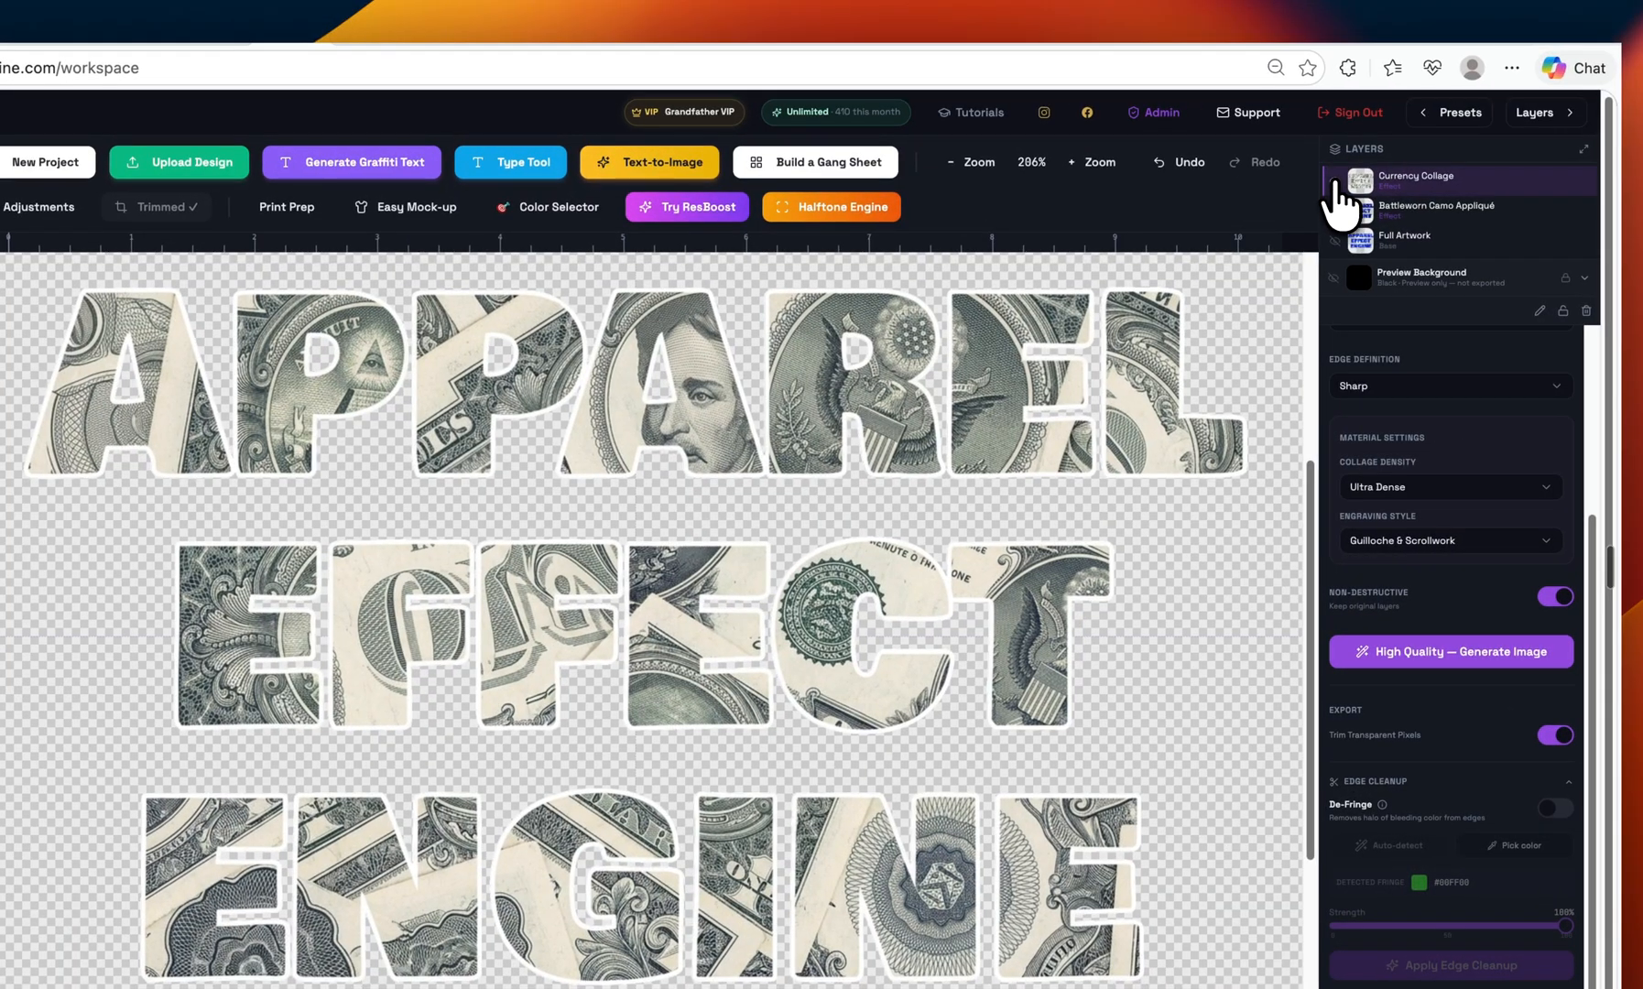
- Hide the Currency Collage layer and make the Full Artwork layer visible
click(1335, 182)
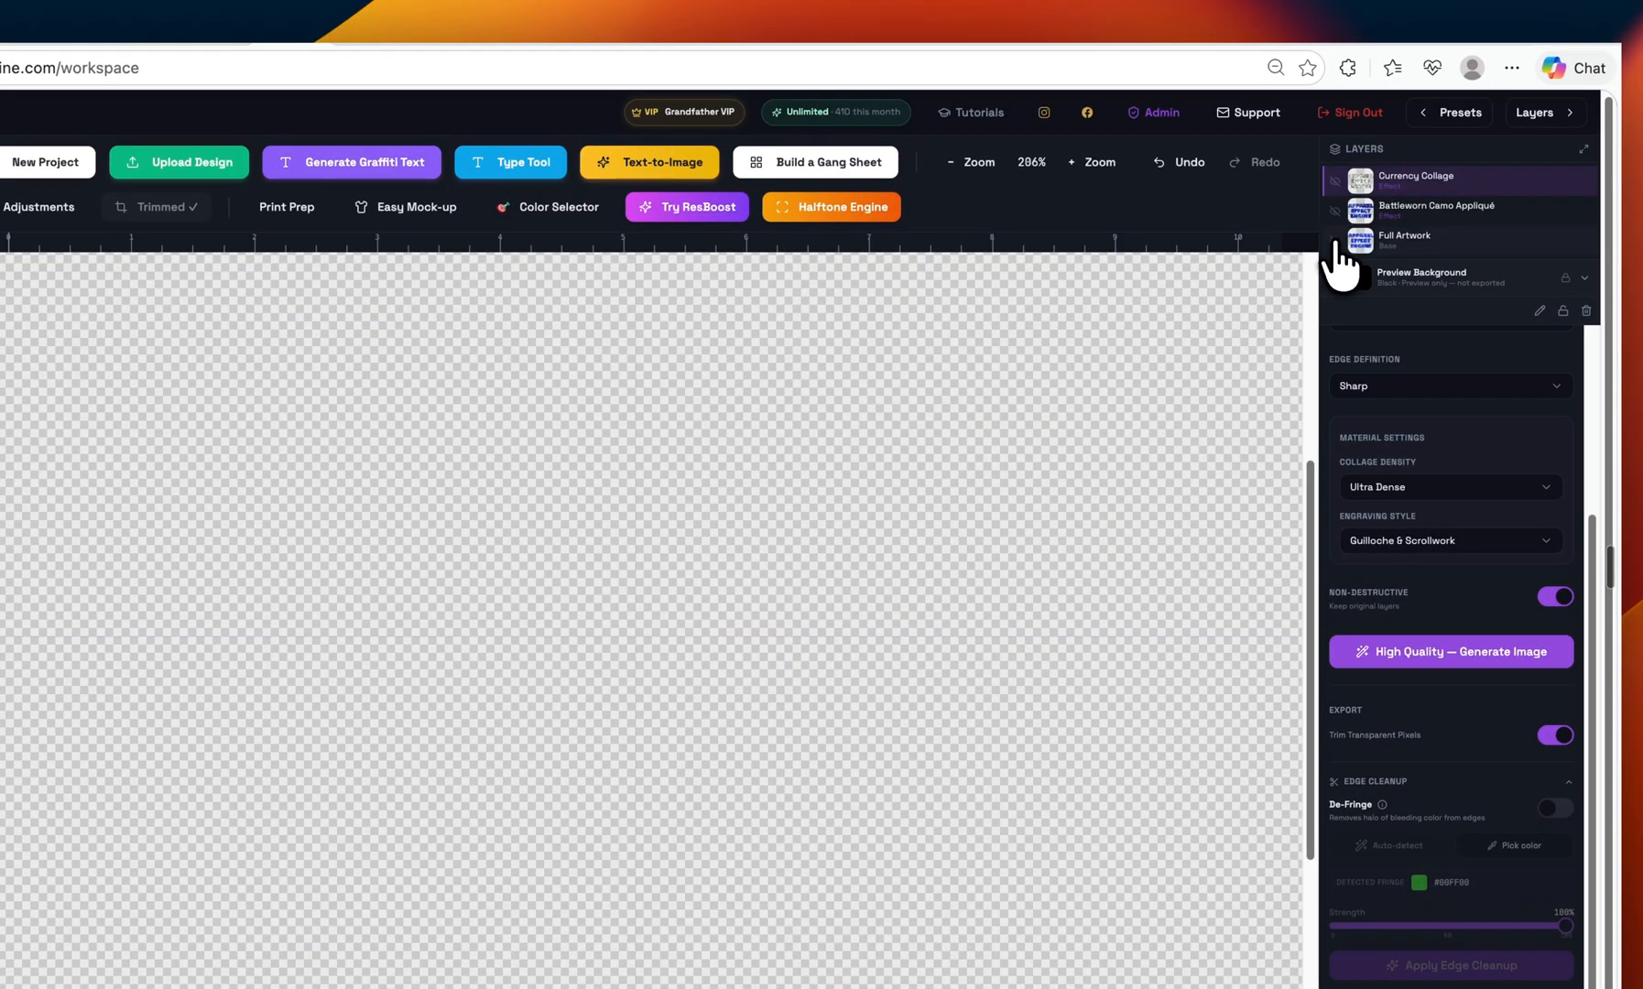
click(1336, 241)
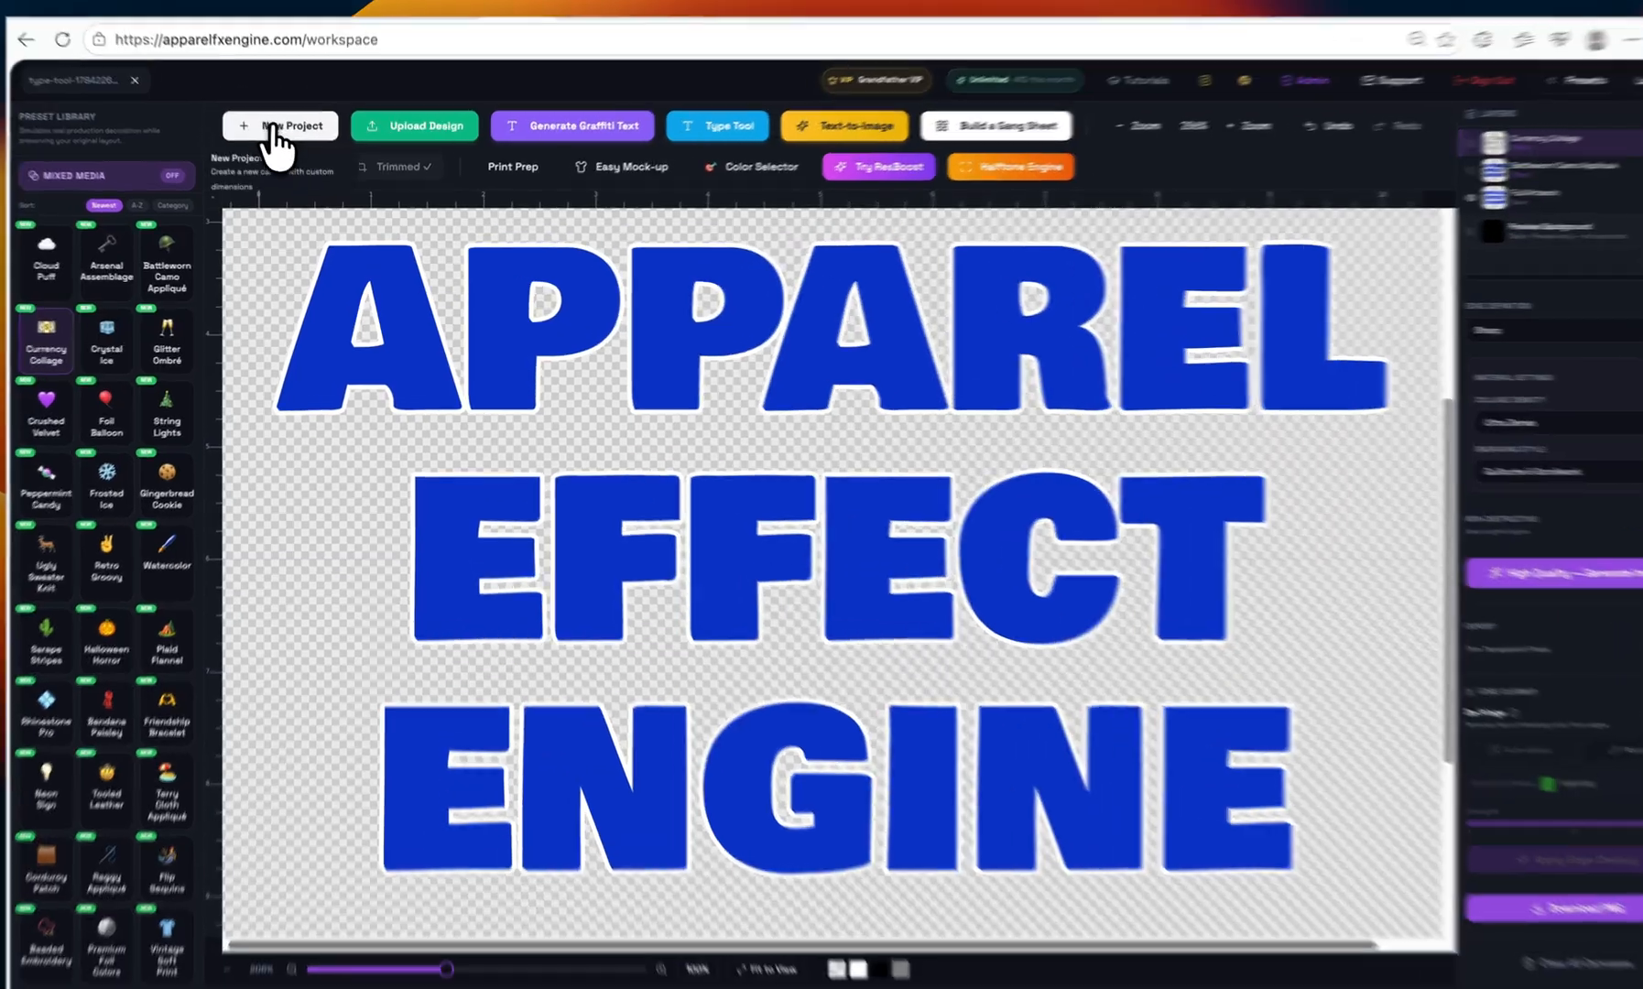
- Create a new project with the Standard 12×12 size and open the text-to-image artwork generator
click(275, 147)
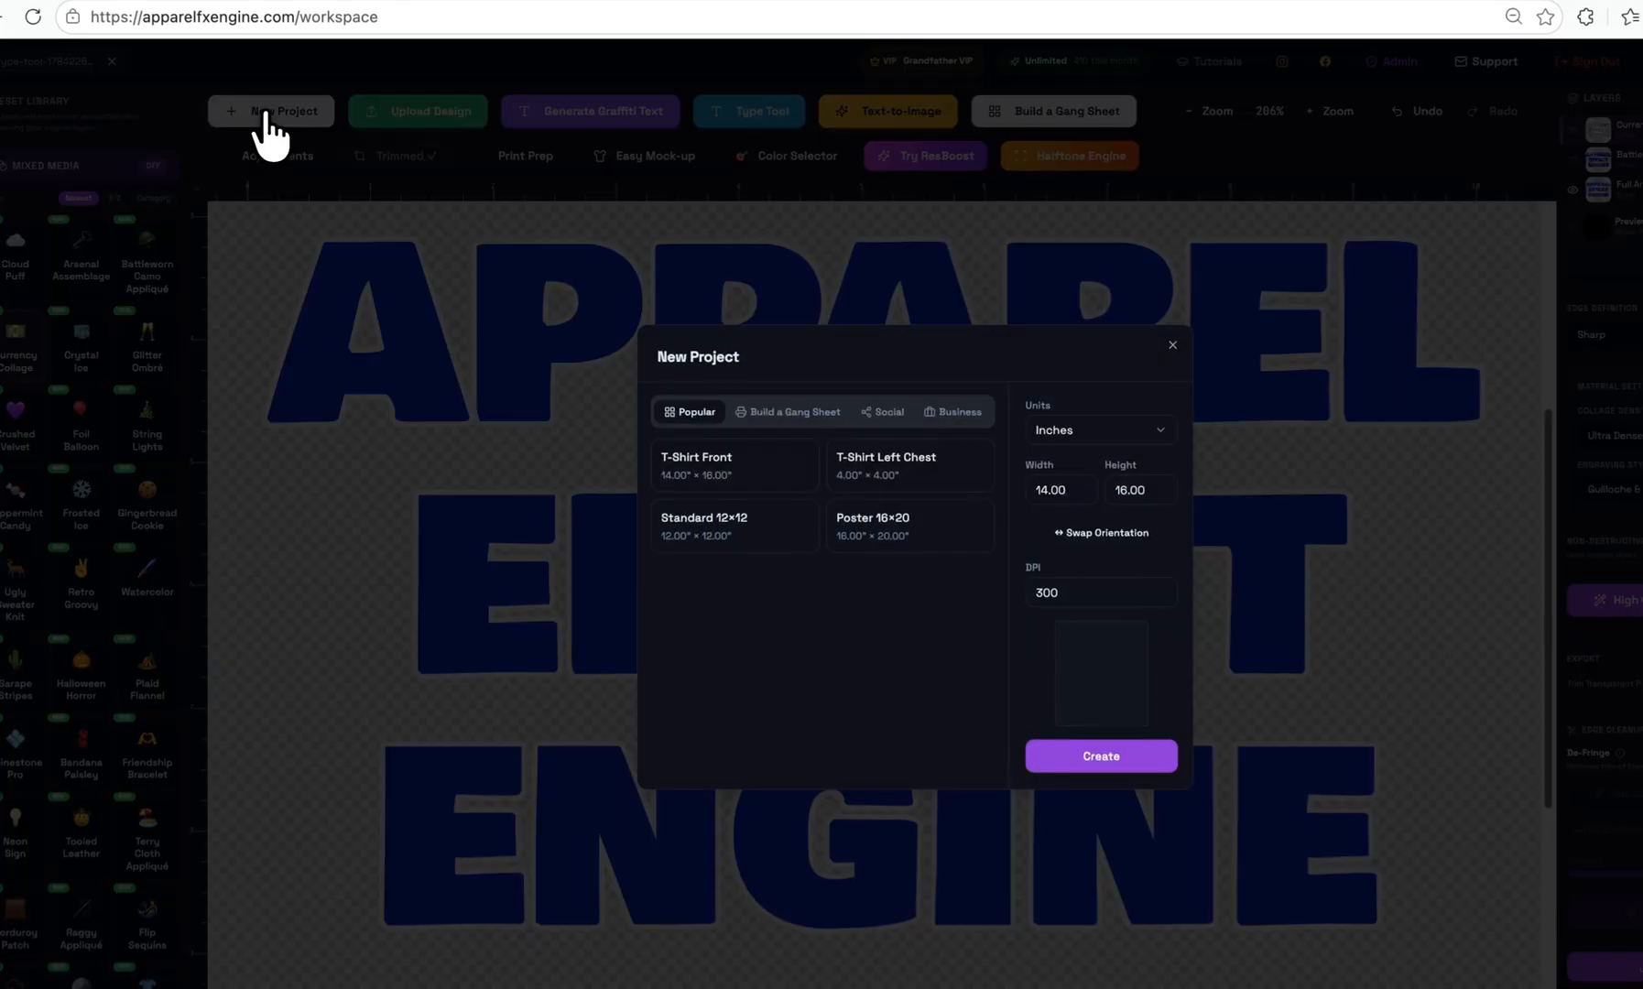
click(662, 505)
click(1045, 746)
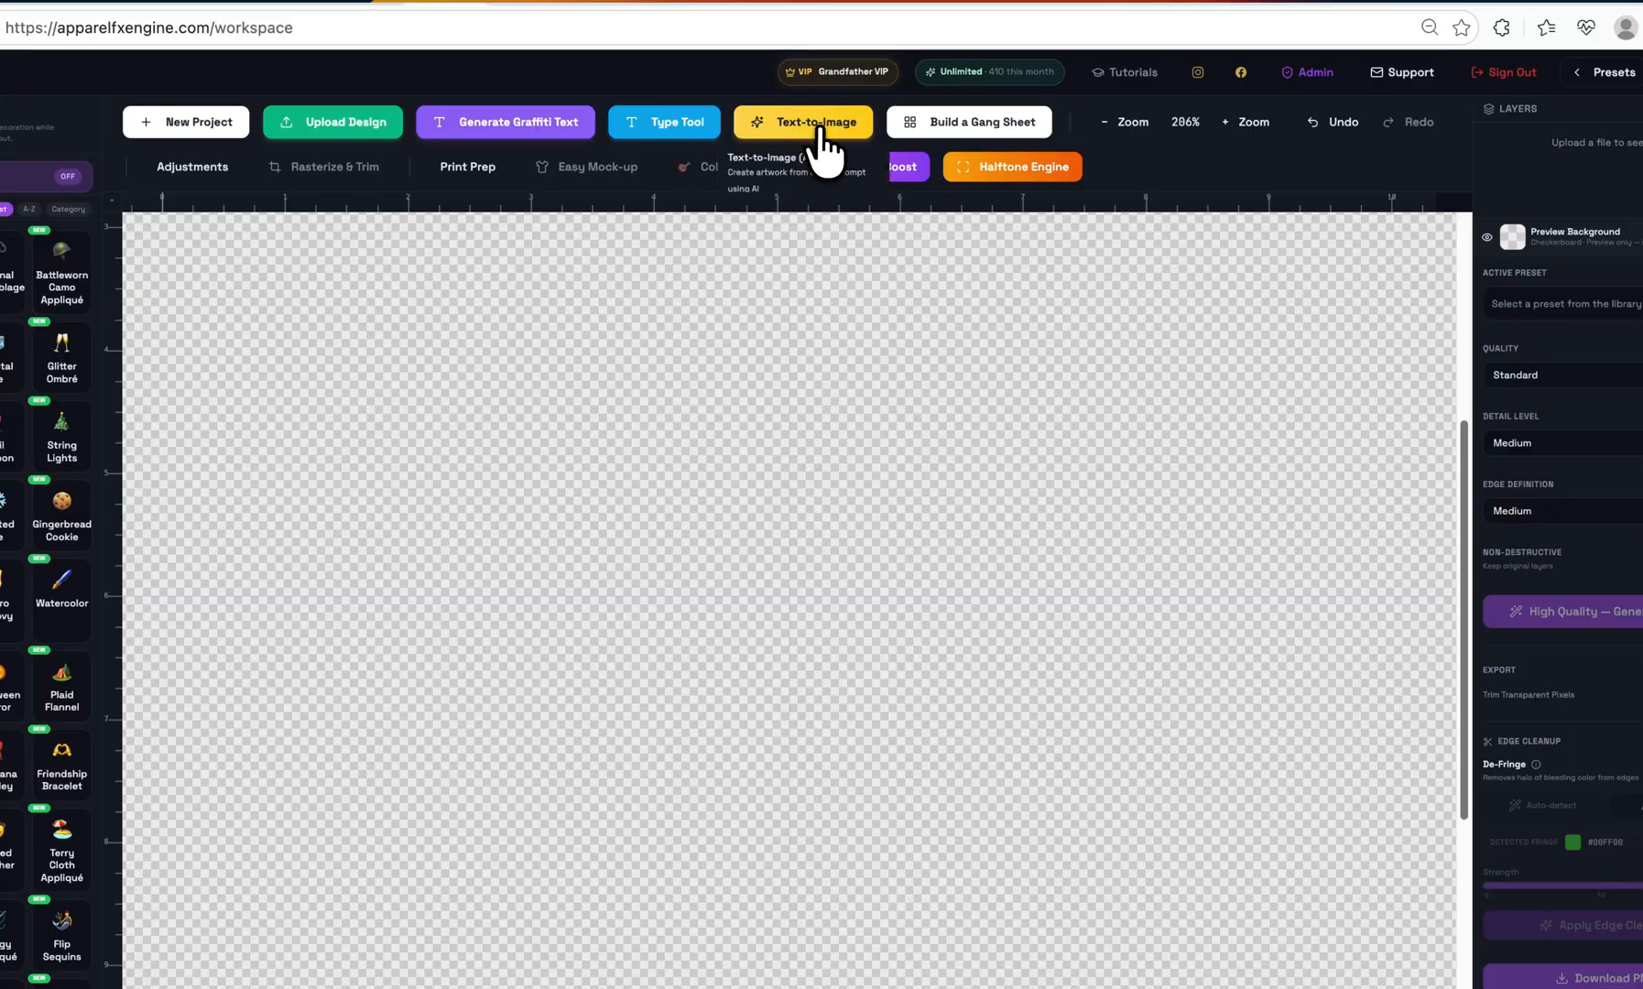
click(746, 105)
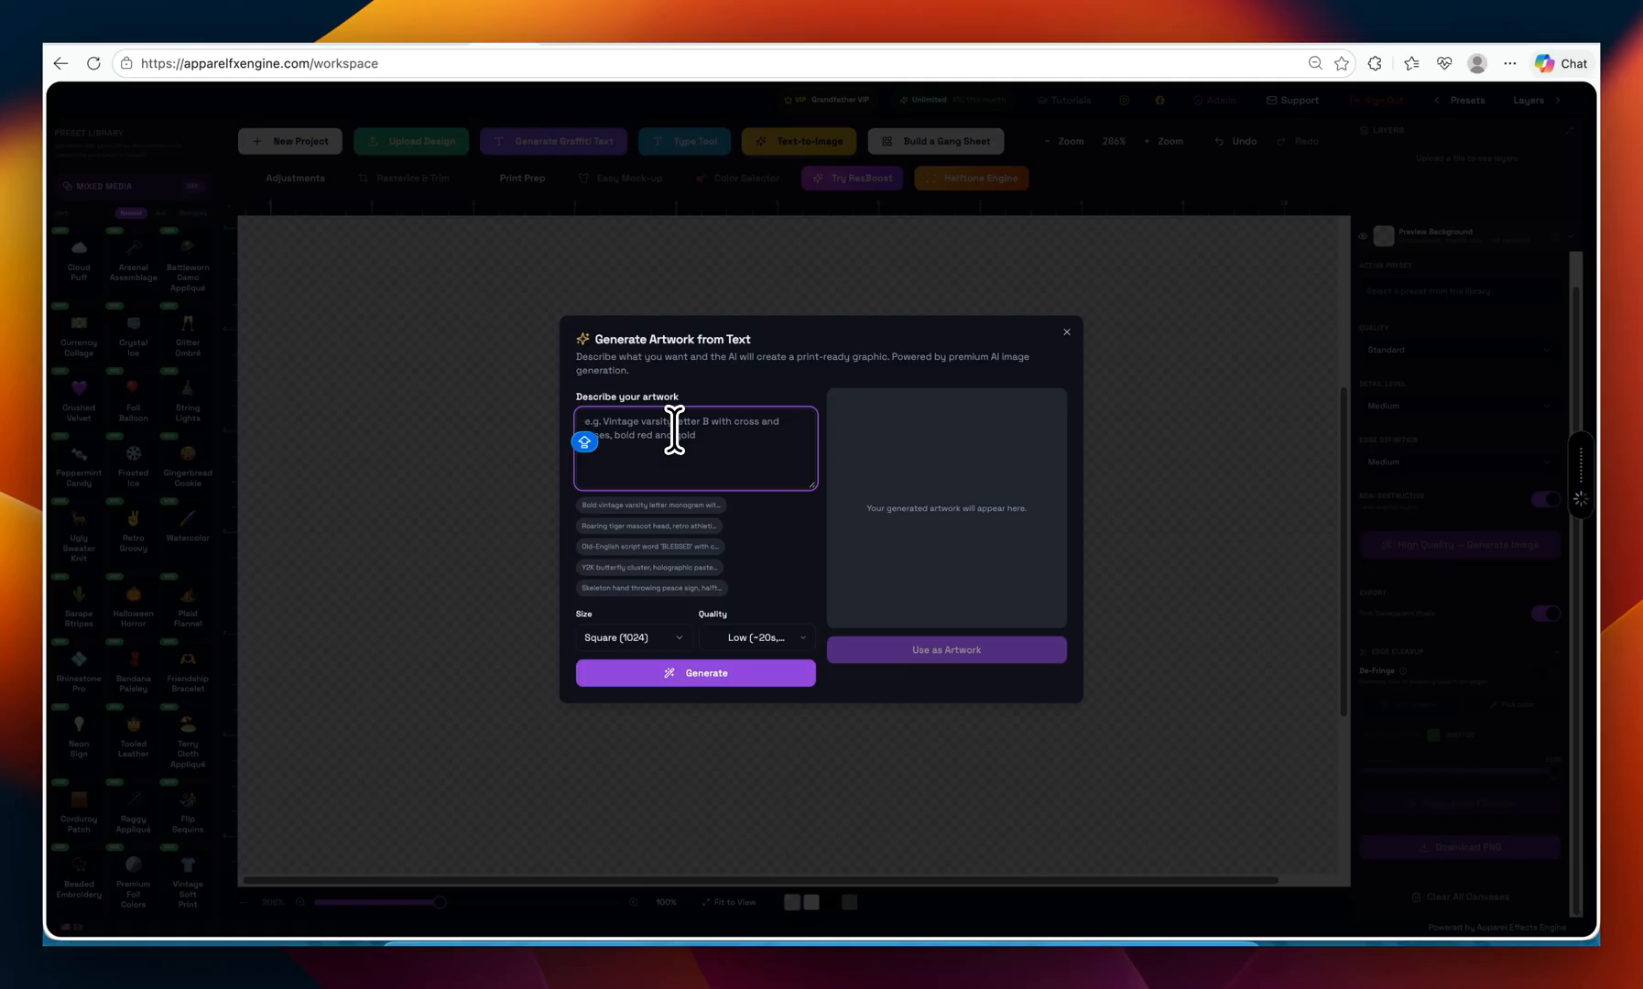
text(I want you to create an image of)
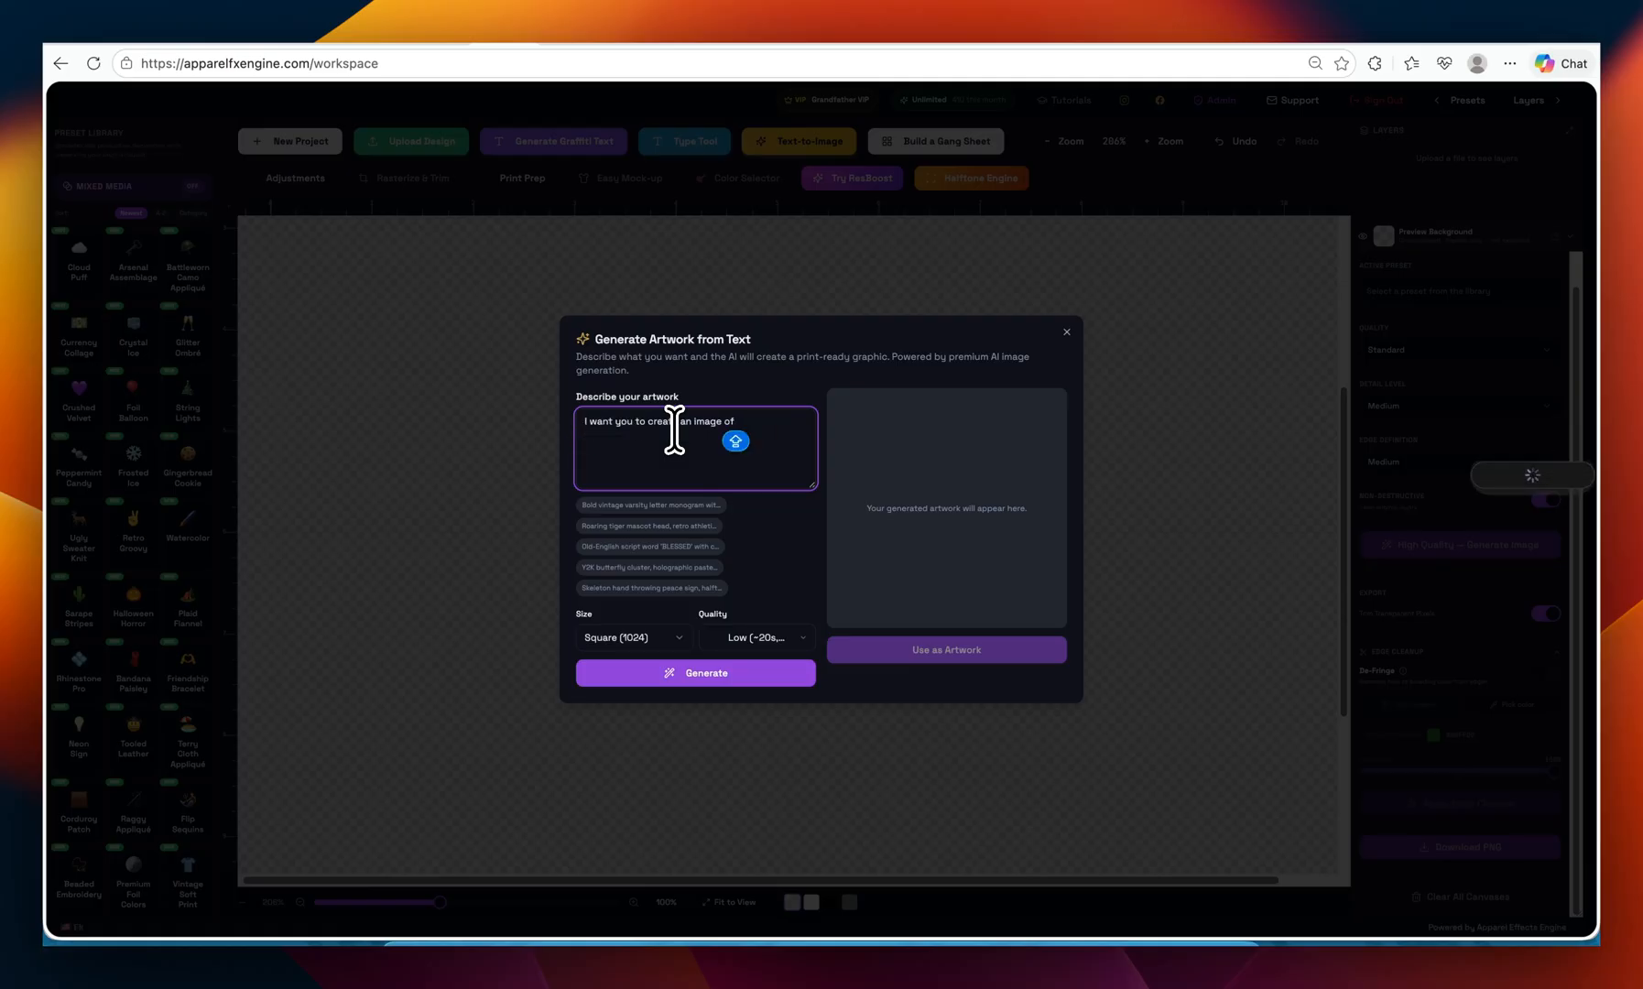
key(BackSpace)
key(BackSpace)
key(BackSpace)
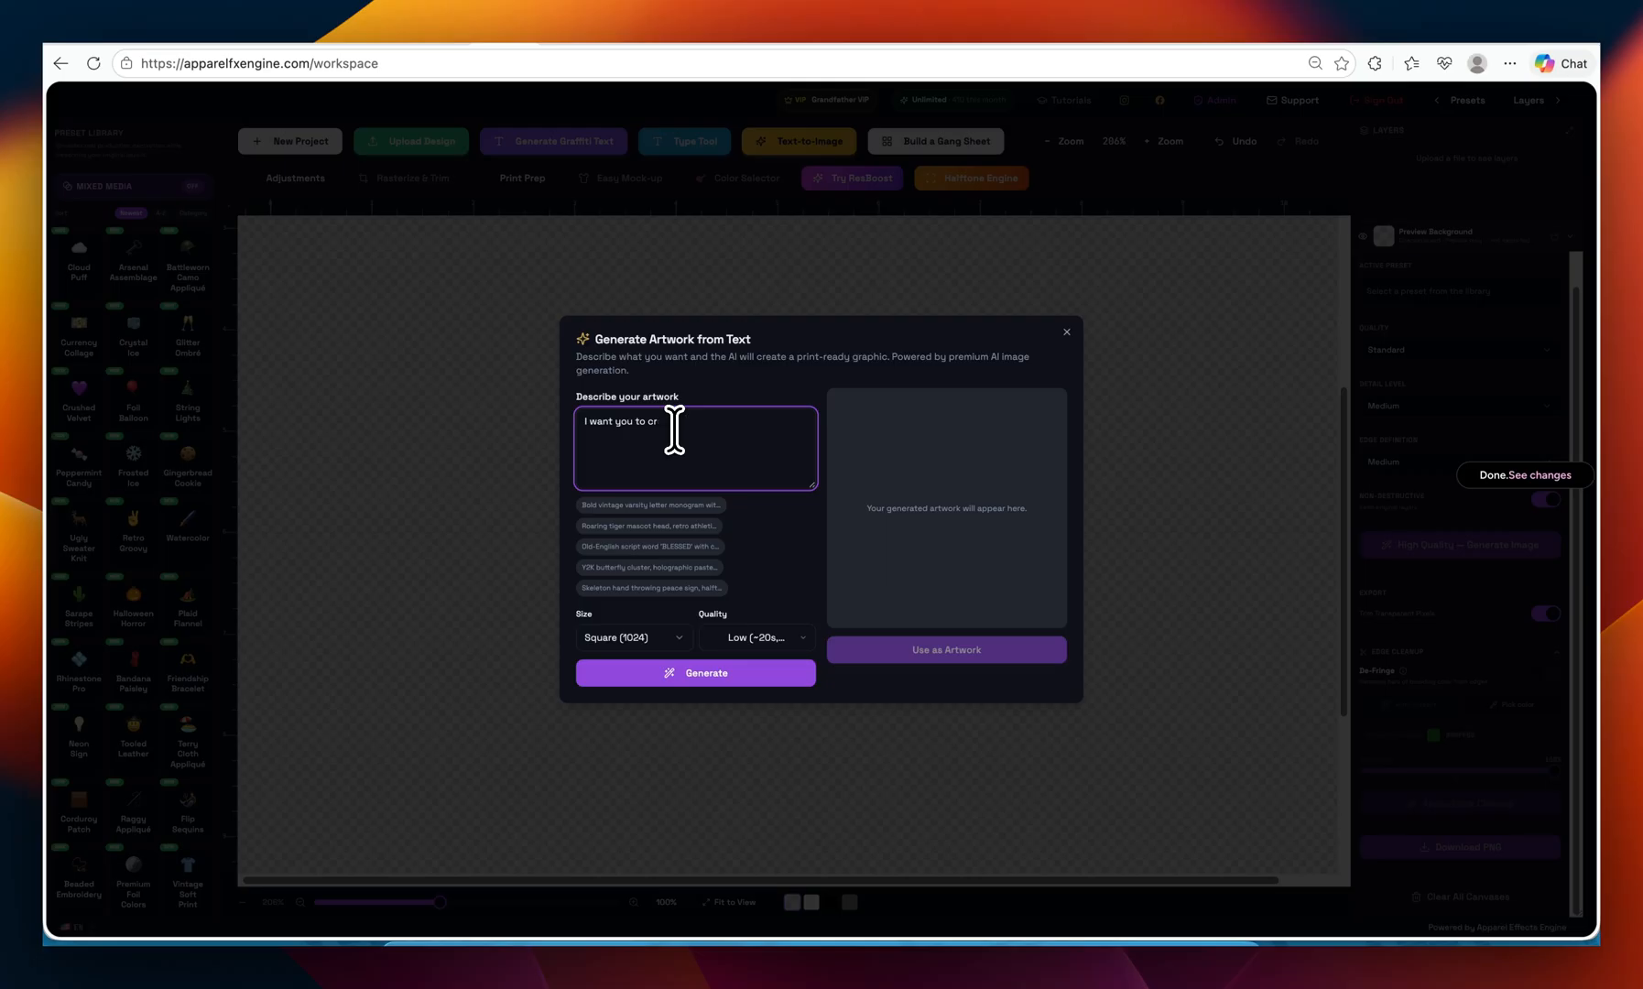
key(BackSpace)
key(BackSpace)
key(BackSpace)
key(BackSpace)
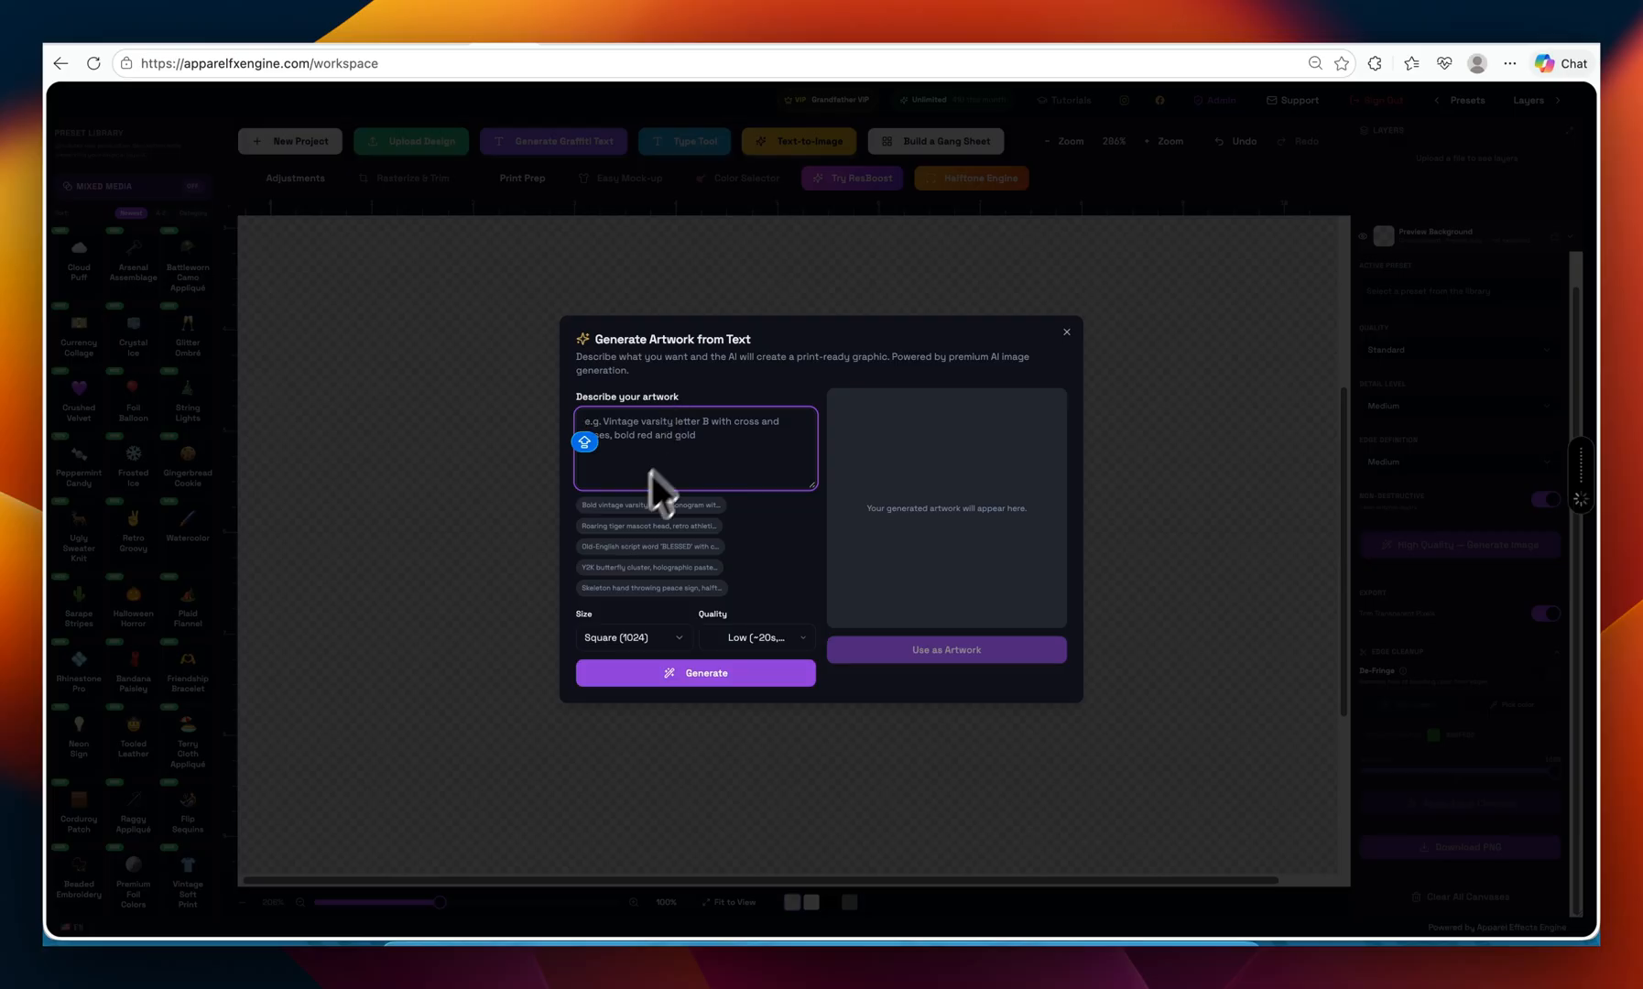
- Enter the artwork description "Design a World Cup T-shirt representing Argentina and Messi. Make it vibrant, bold, and eye-catching."
text(Design a World Cup T-shirt representing Argentina and Messi. Make it vibrant, bold, and eye-catching.)
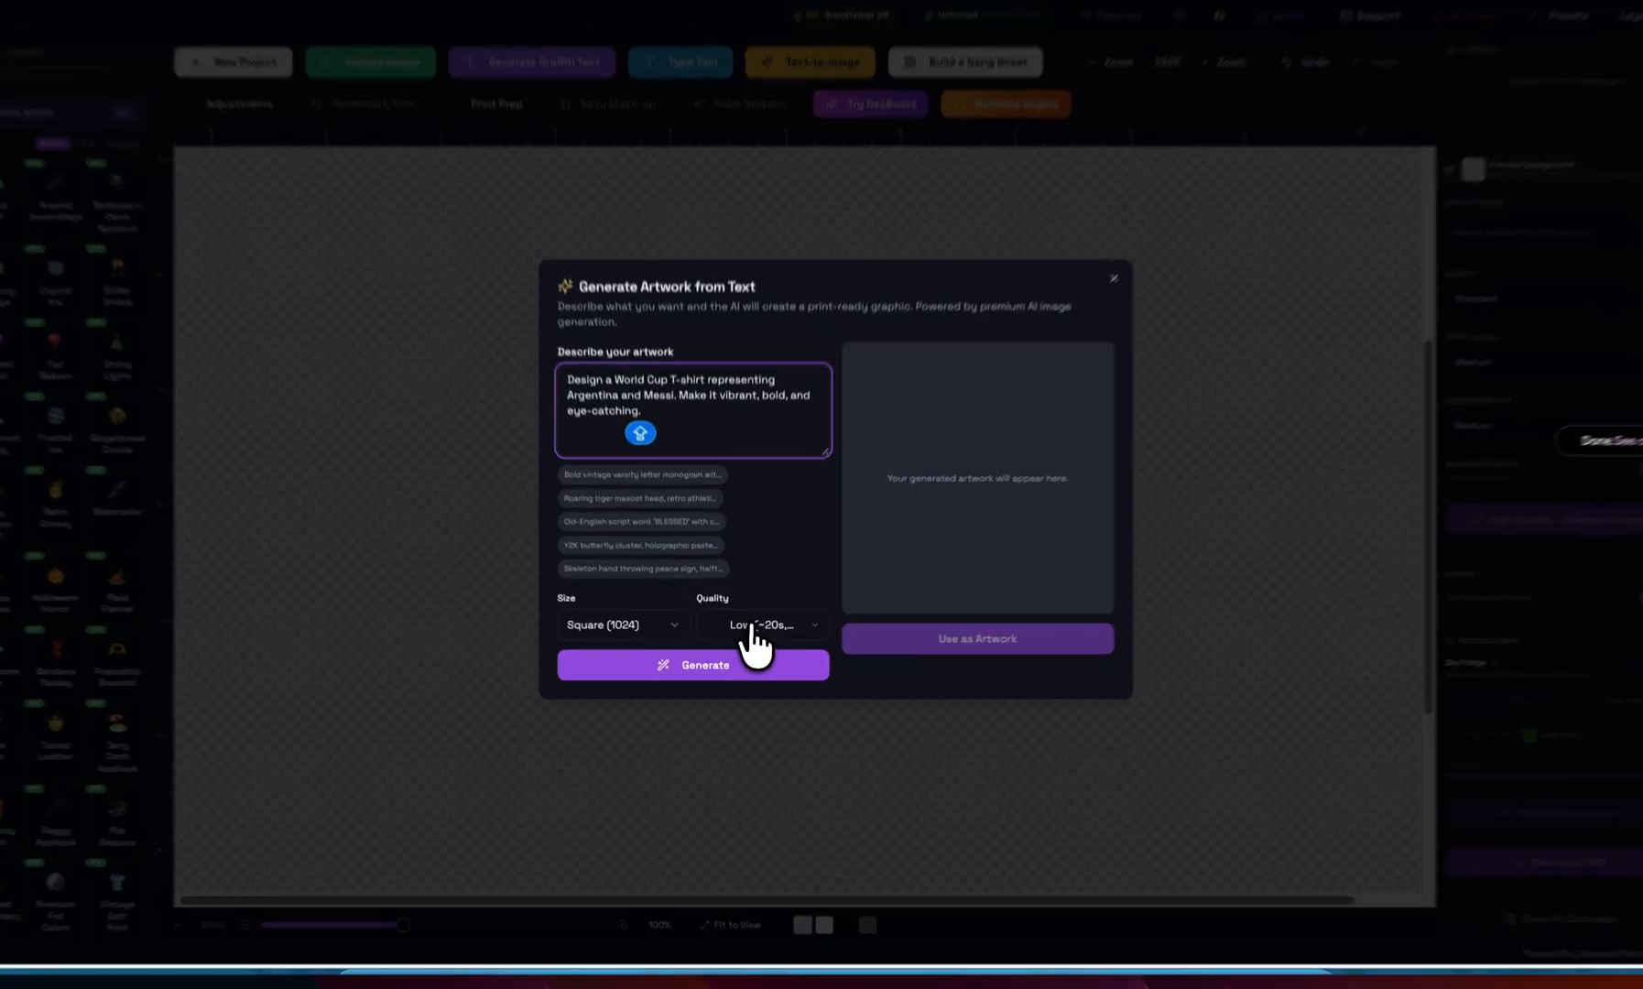
- Generate the artwork at Medium (~60s) quality and place the result on the canvas
click(752, 626)
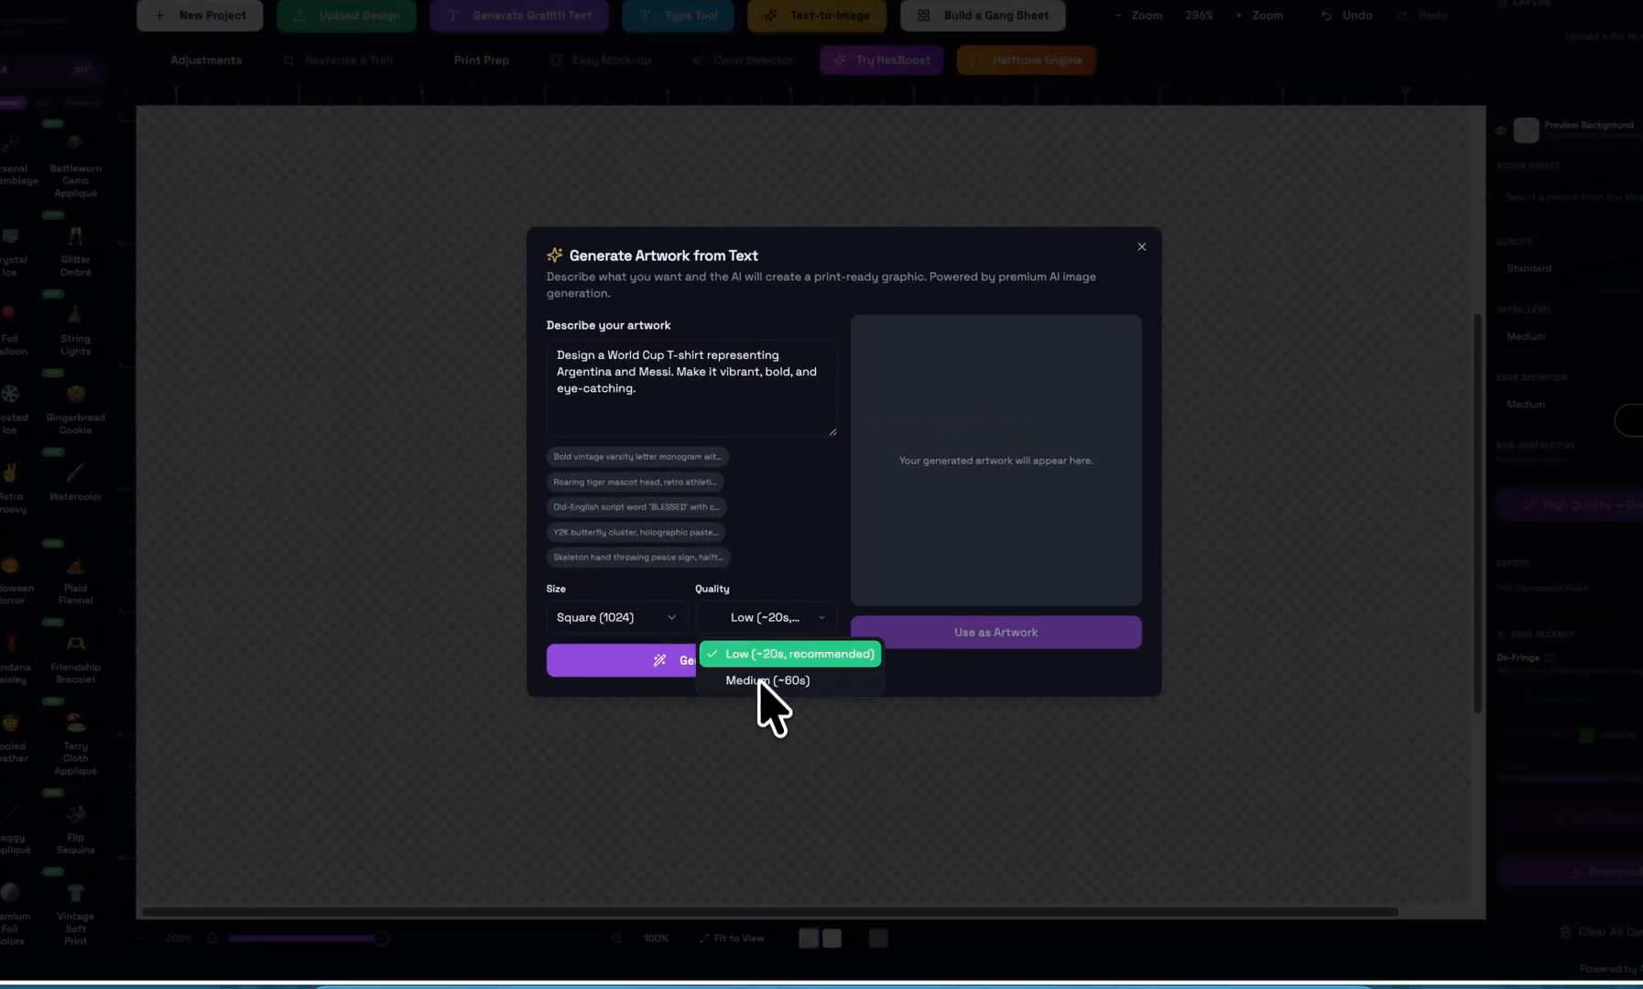
click(765, 681)
click(711, 664)
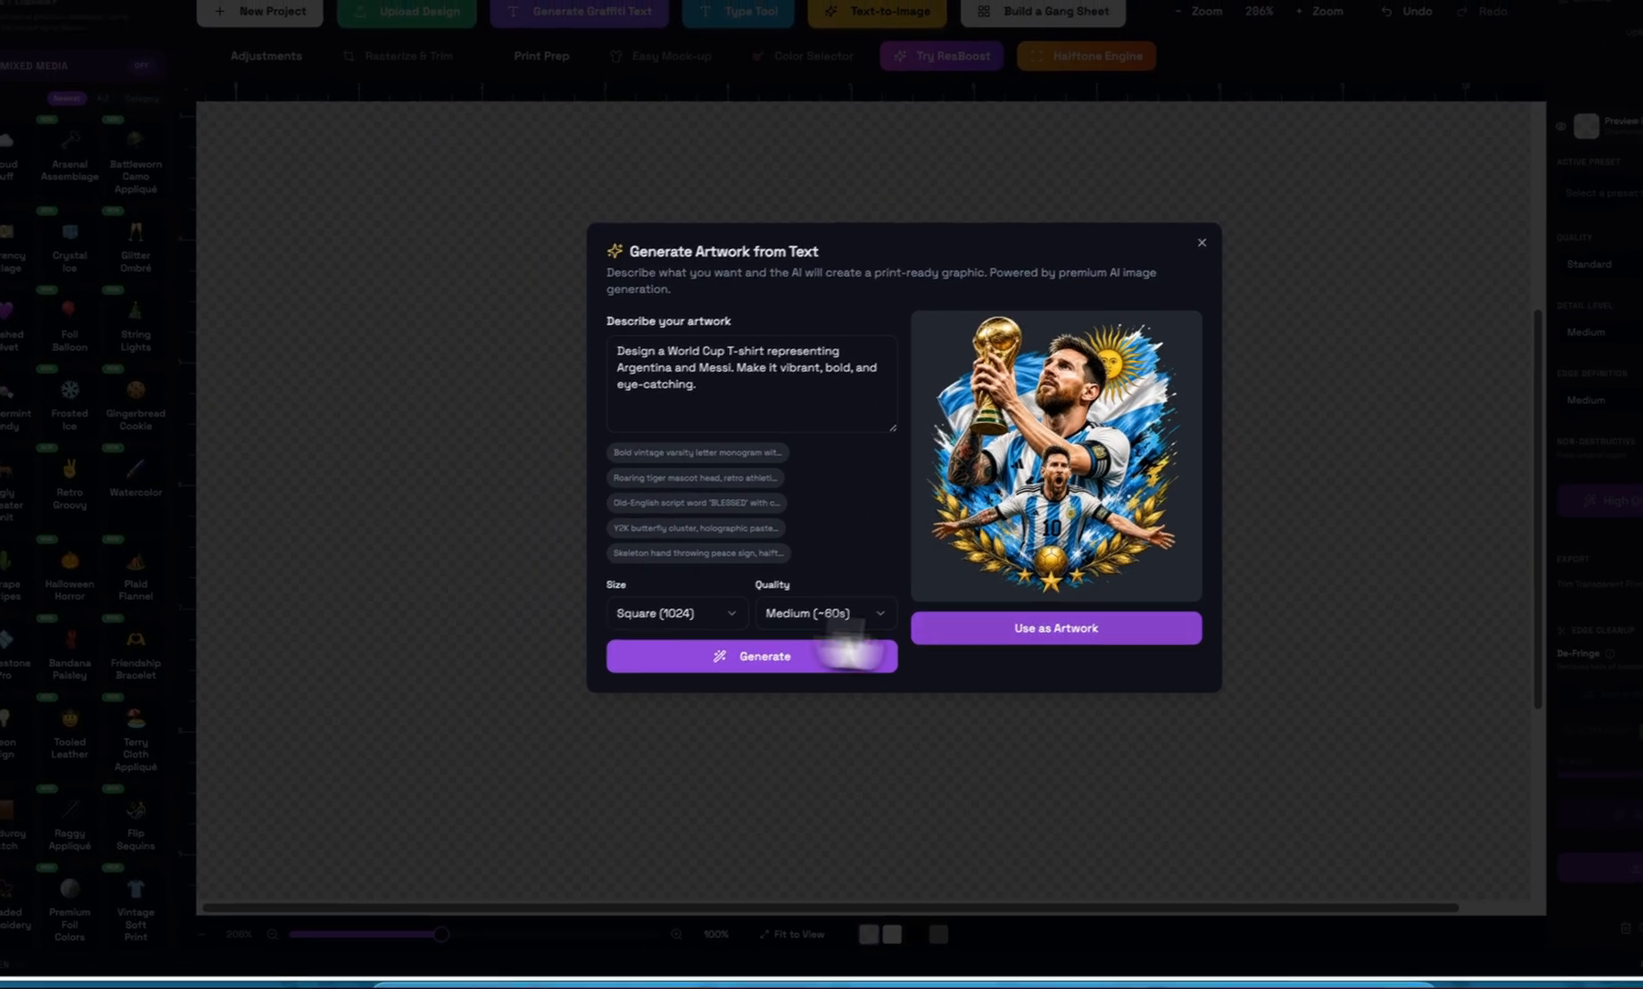
click(1063, 632)
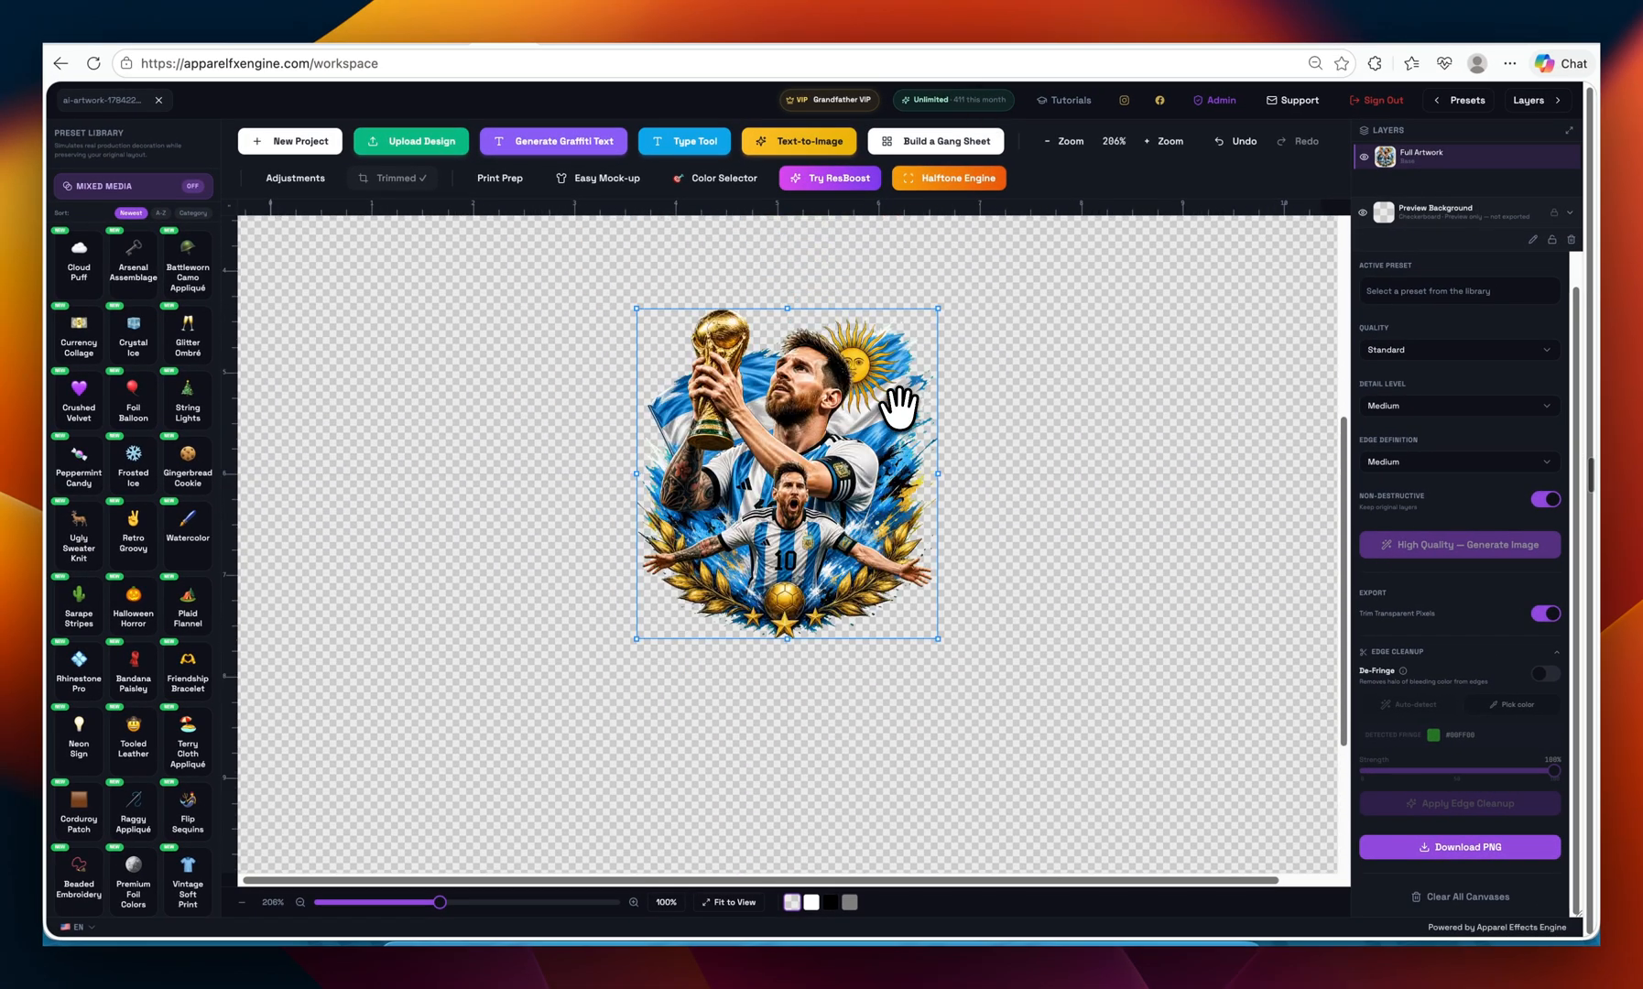
- Resize the generated artwork to 10.5 inches wide by 11.5 inches high
scroll(864, 284, up, 1)
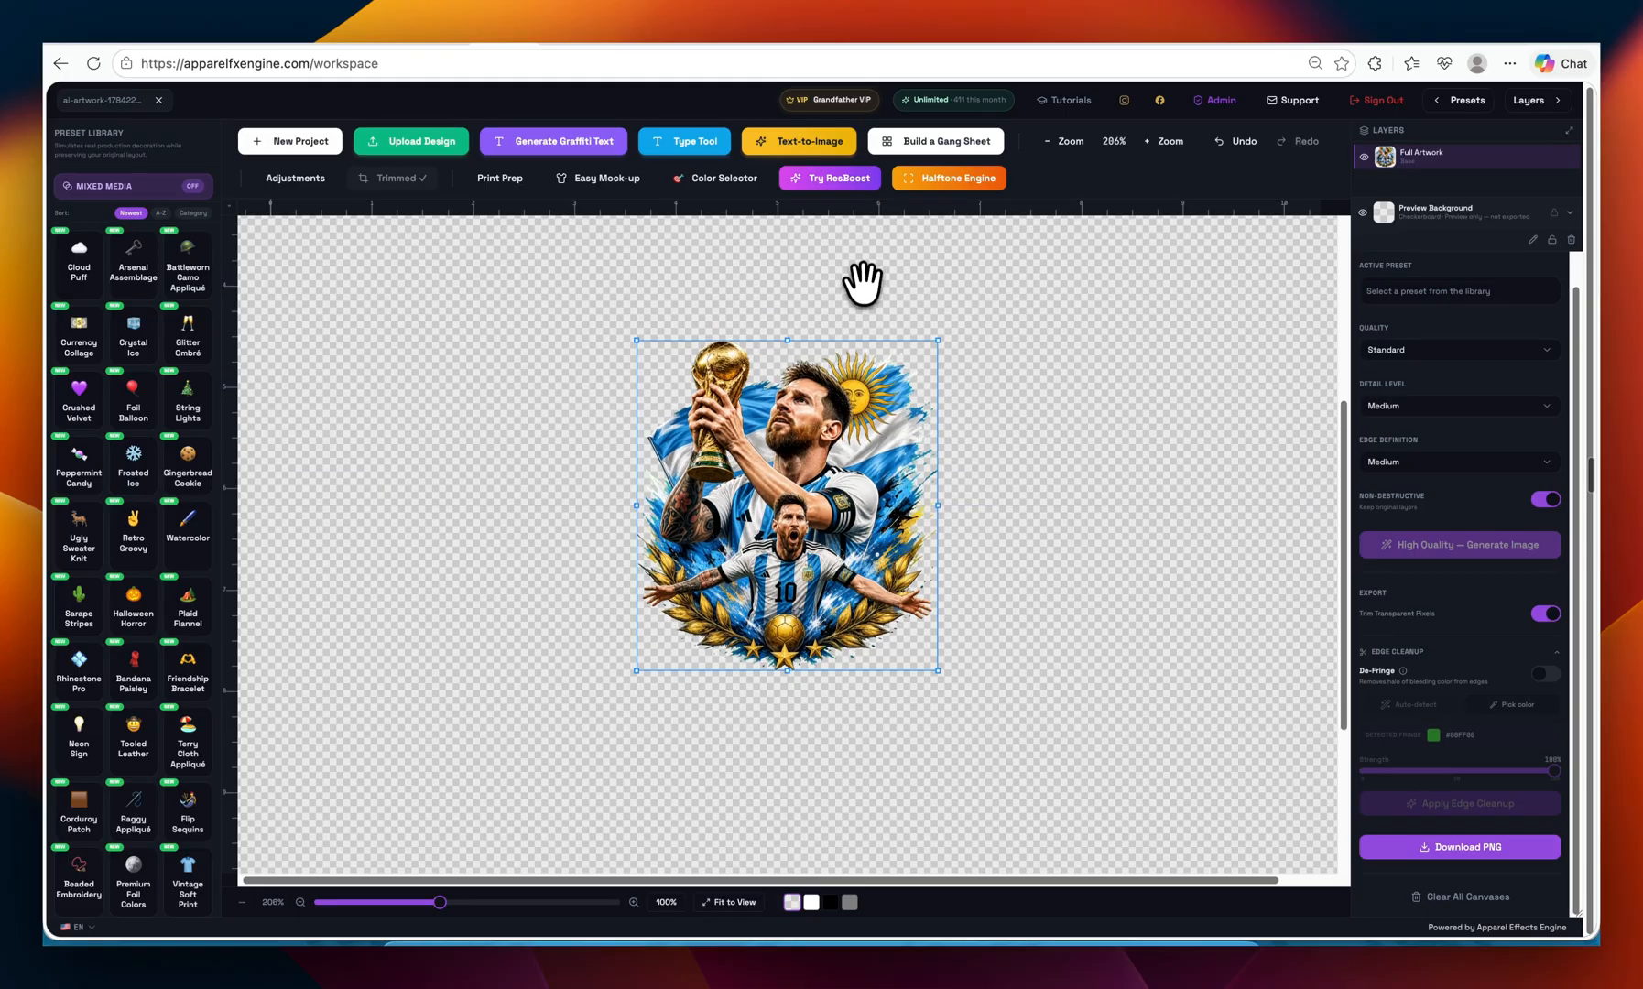
scroll(864, 284, up, 8)
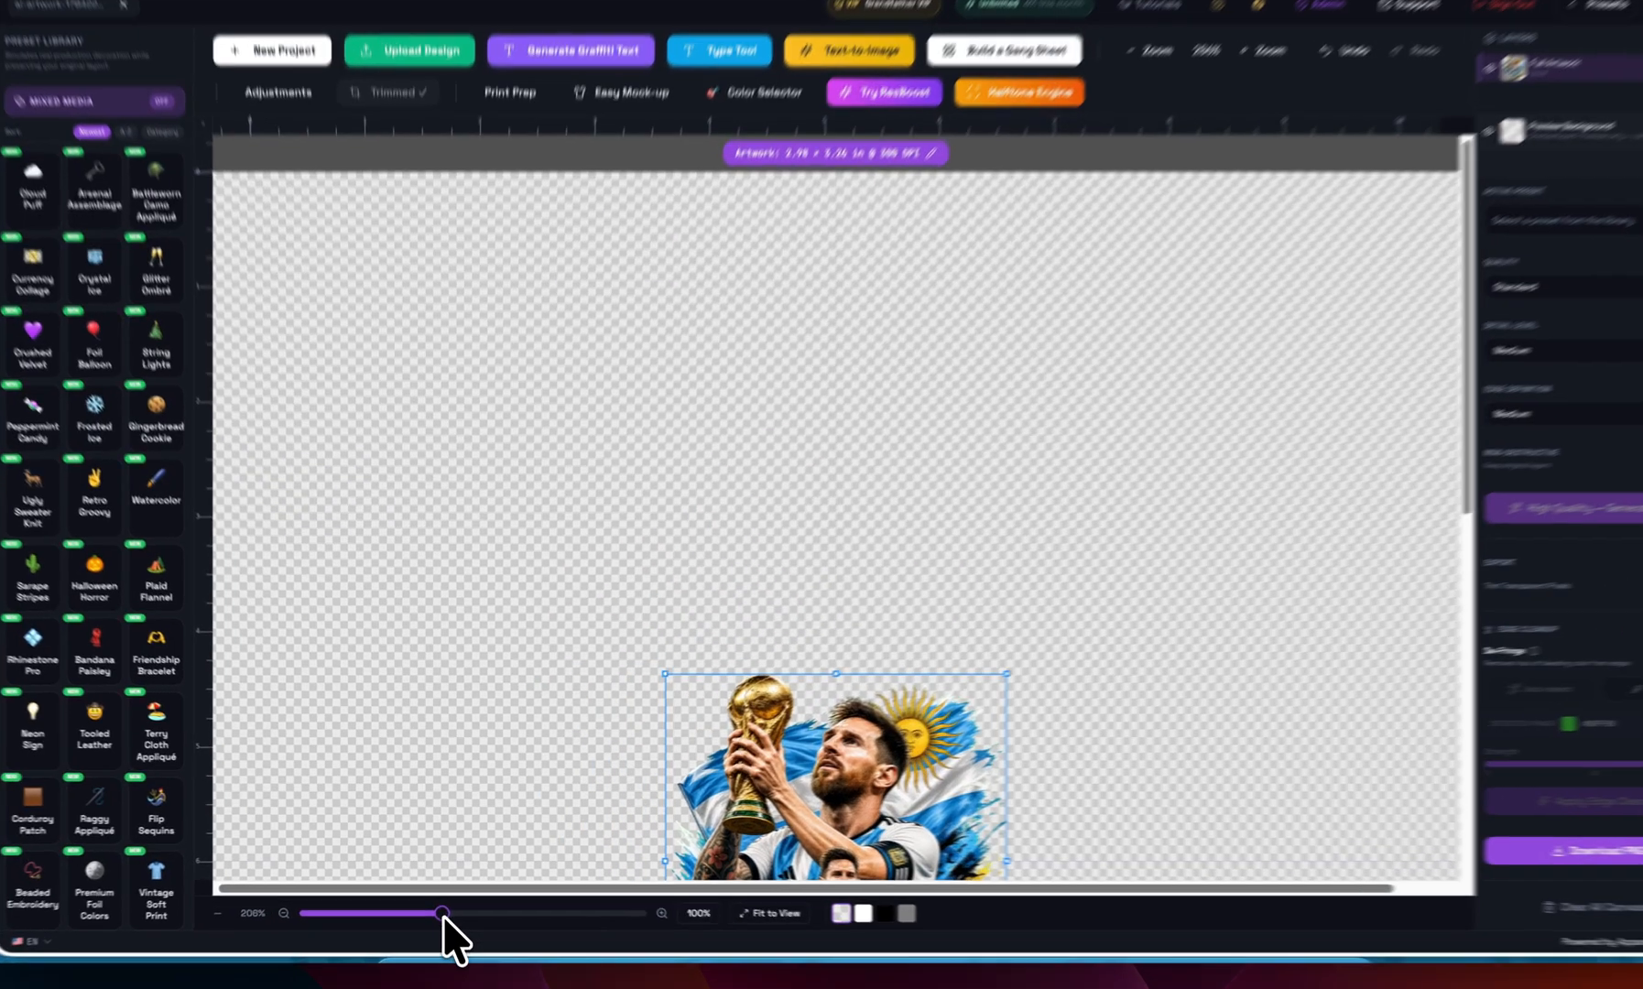
drag(443, 913, 369, 916)
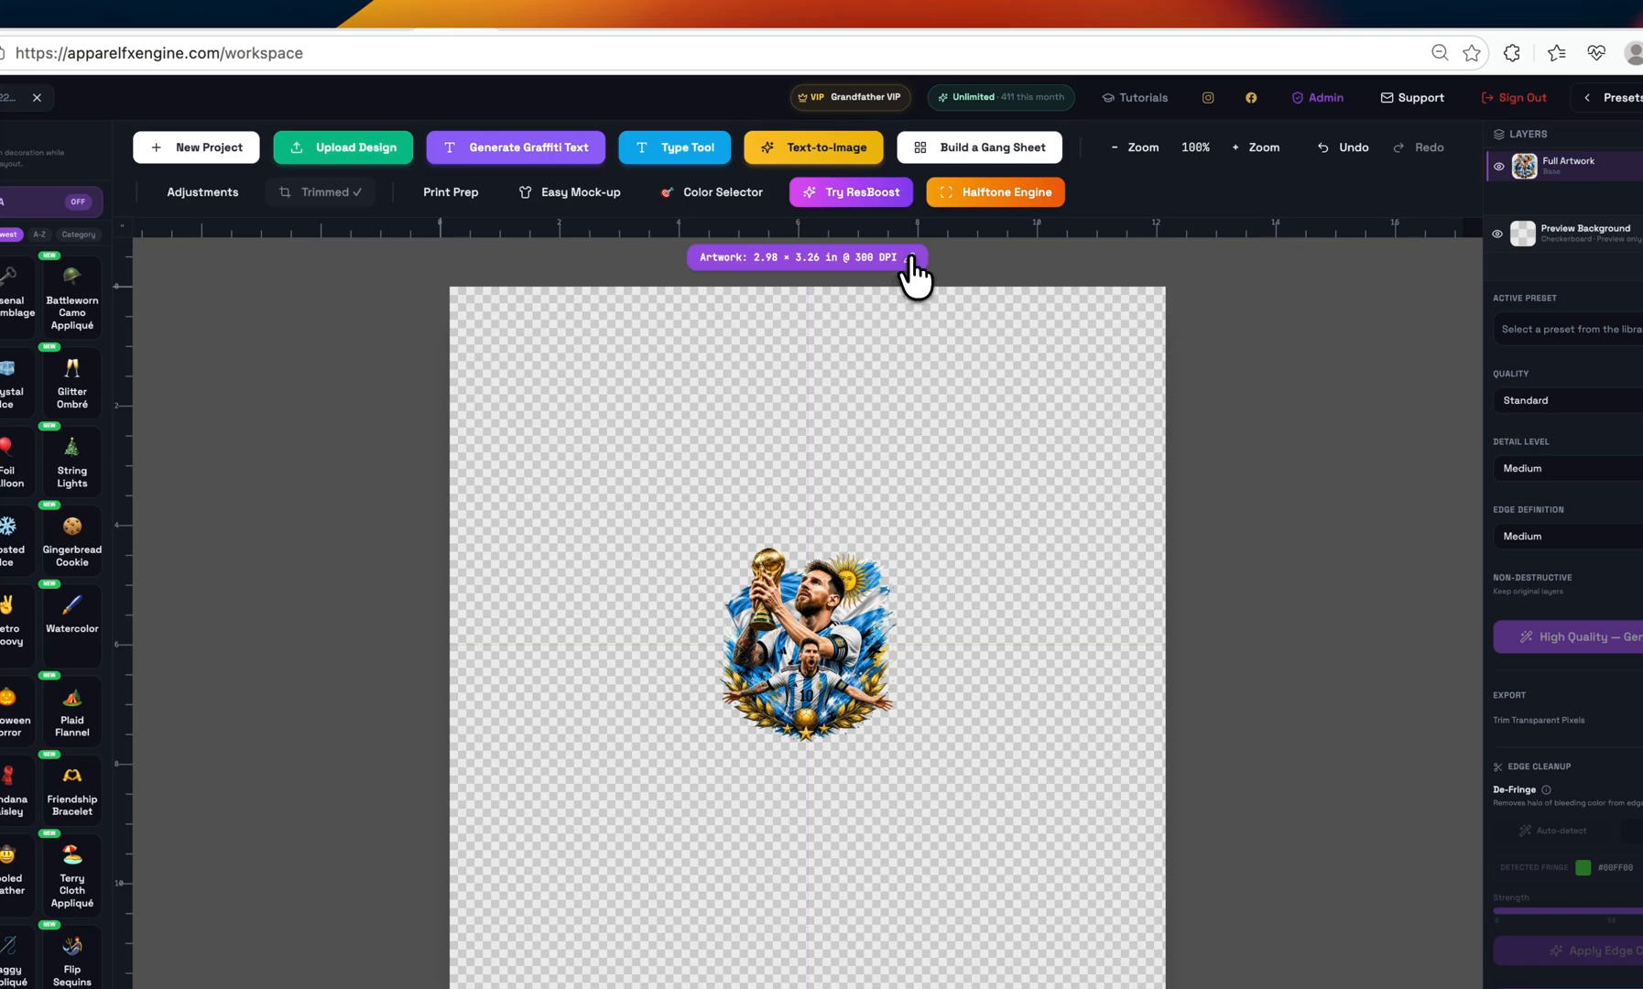
click(911, 259)
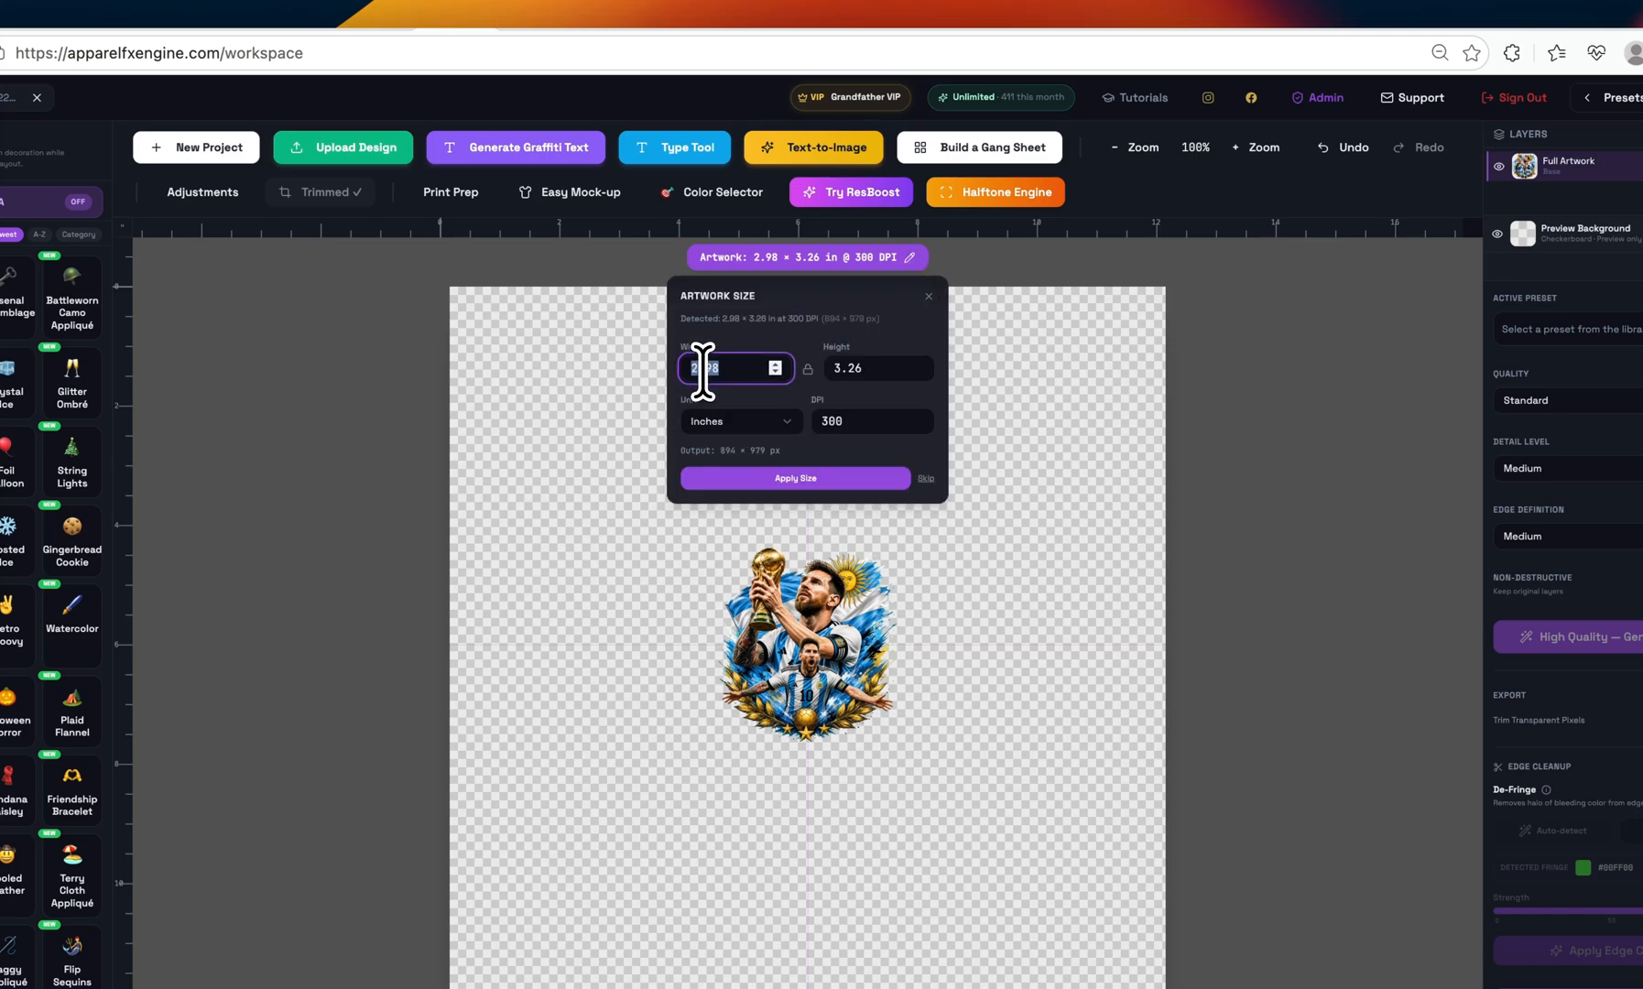
text(10.)
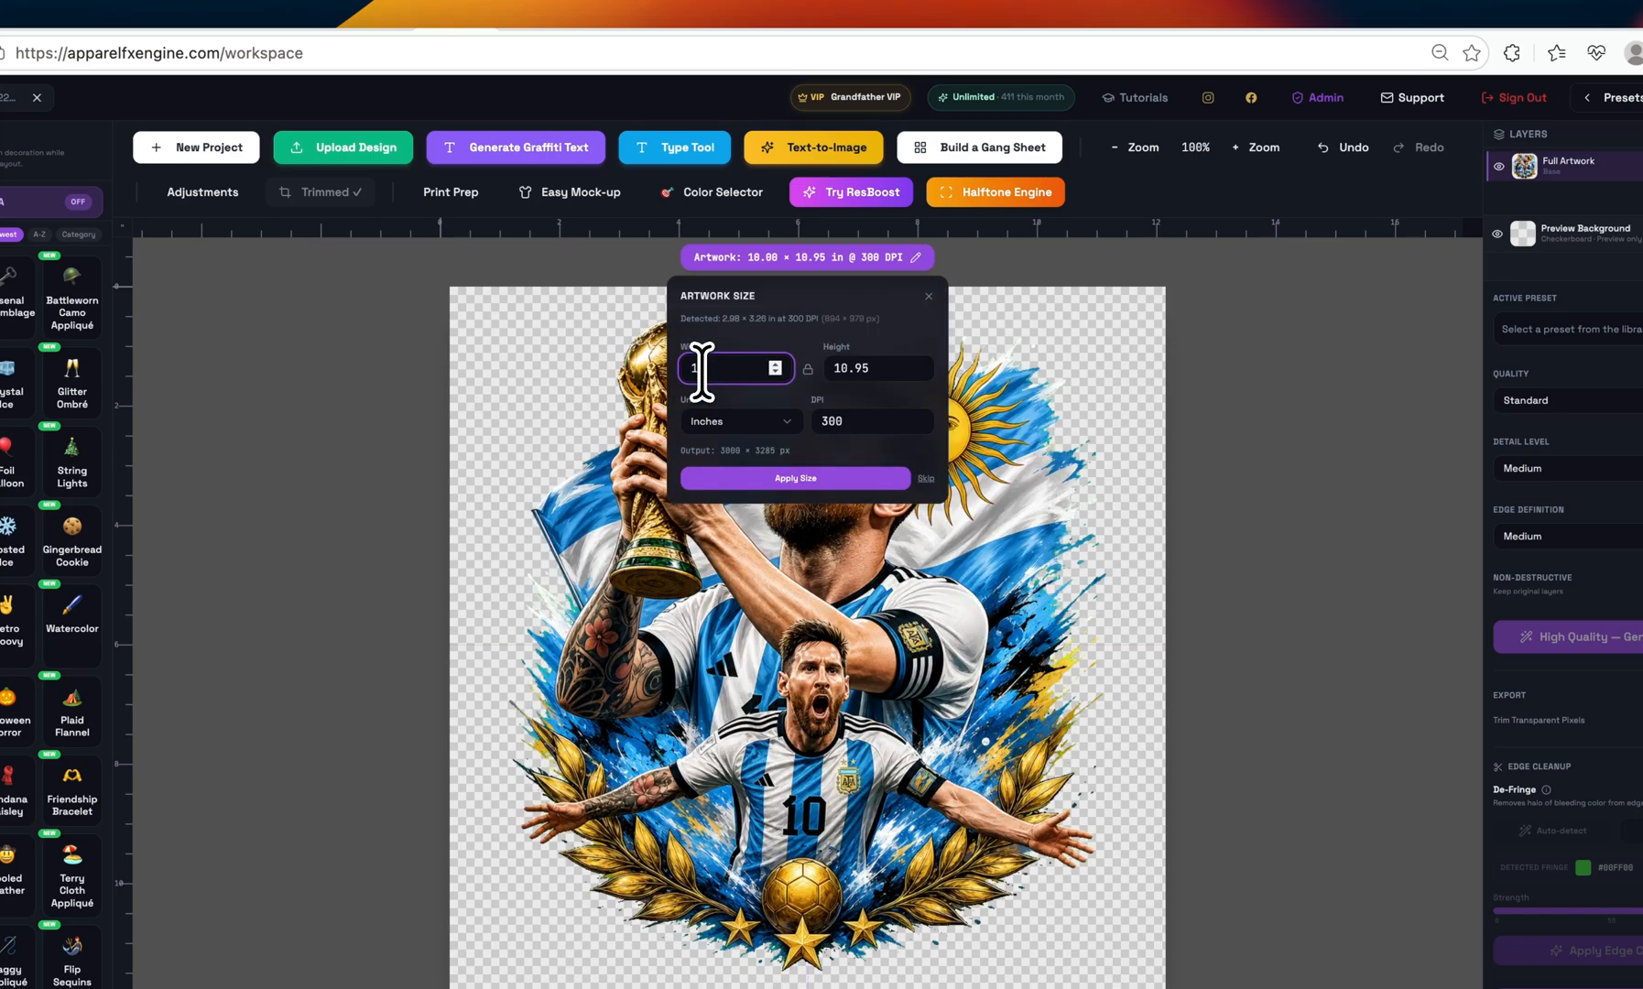
text(5)
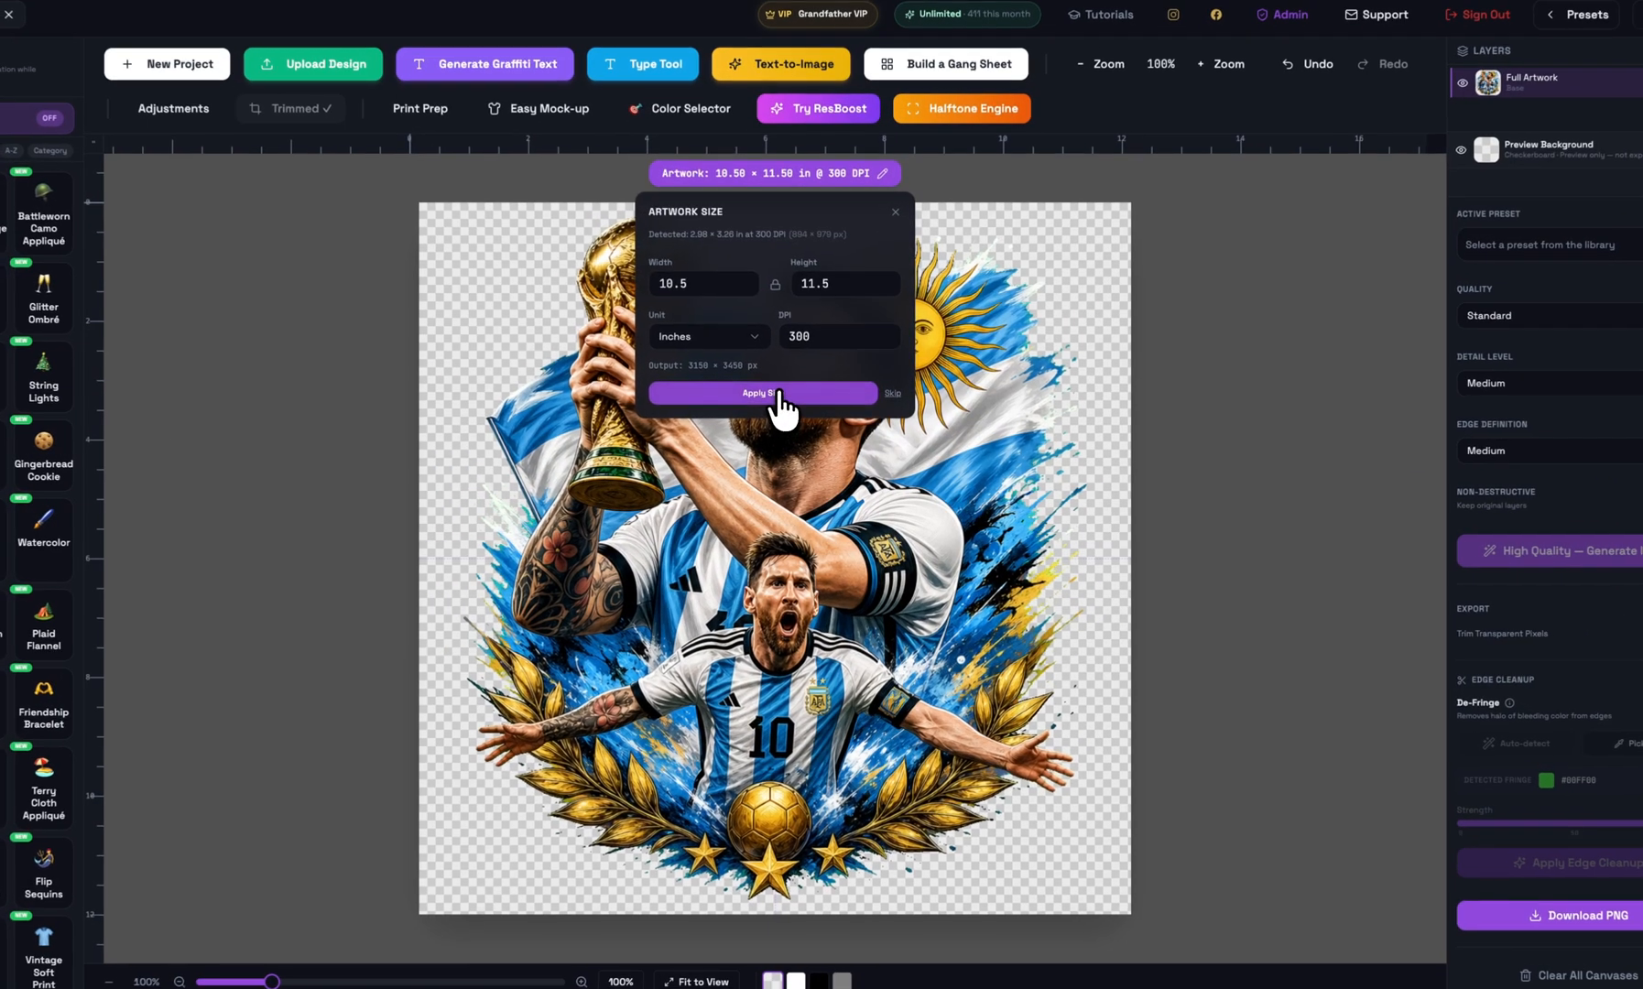
click(785, 416)
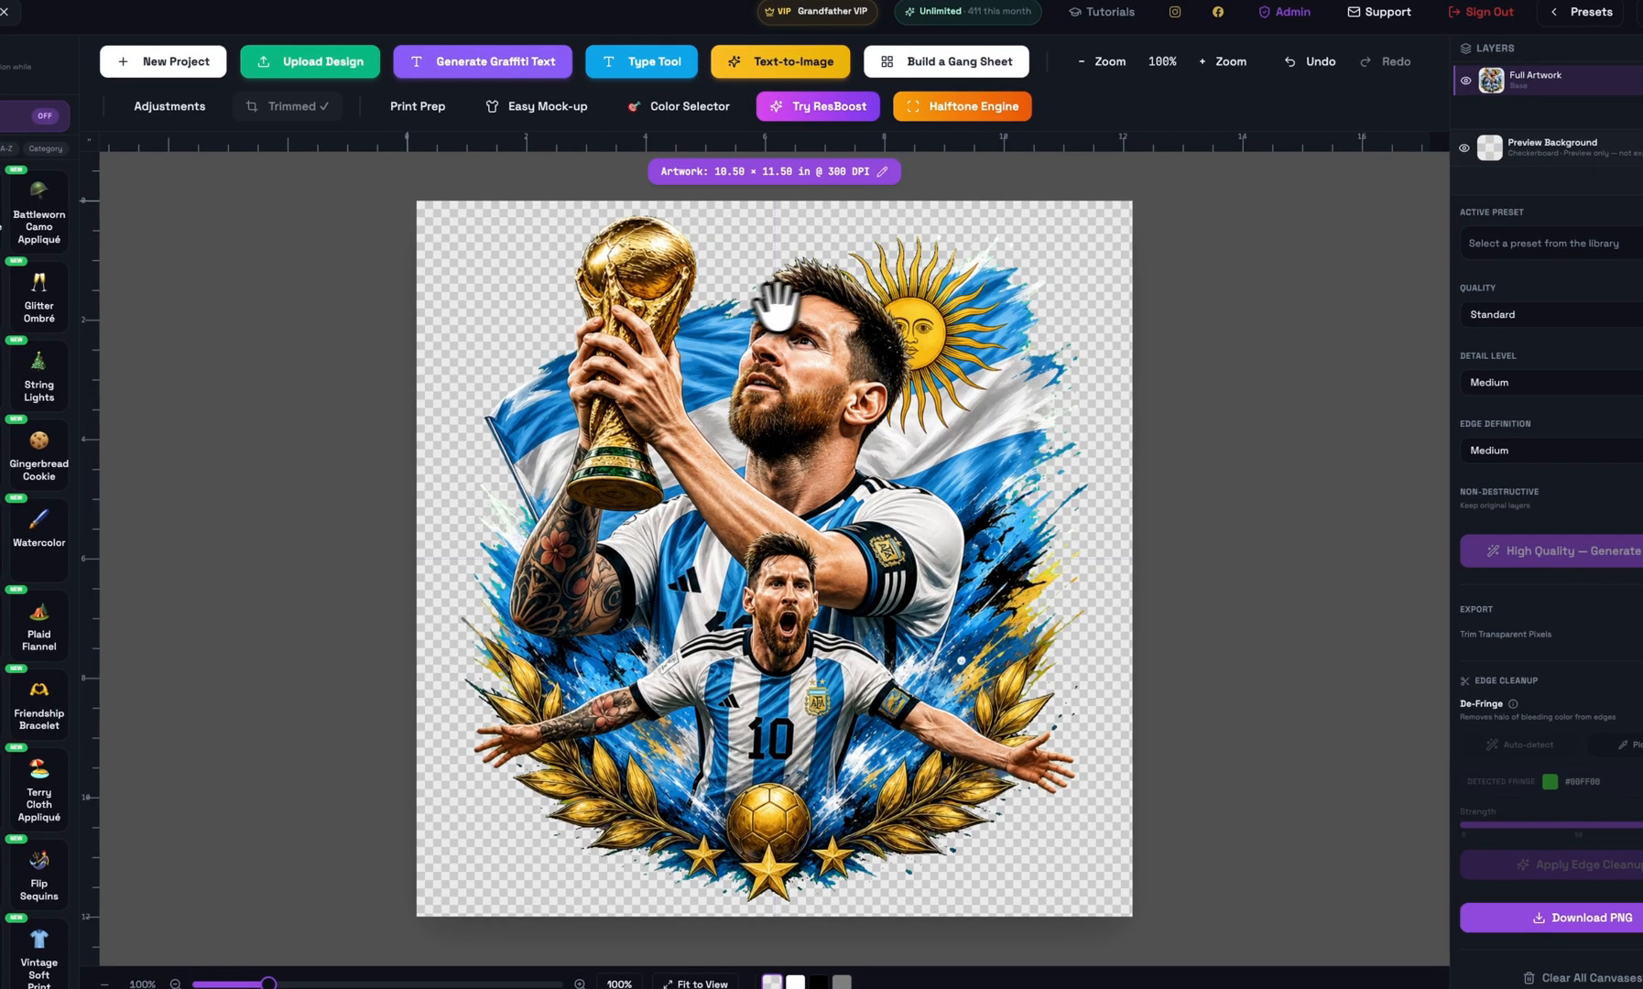
- Download the resized World Cup artwork as a PNG
click(821, 550)
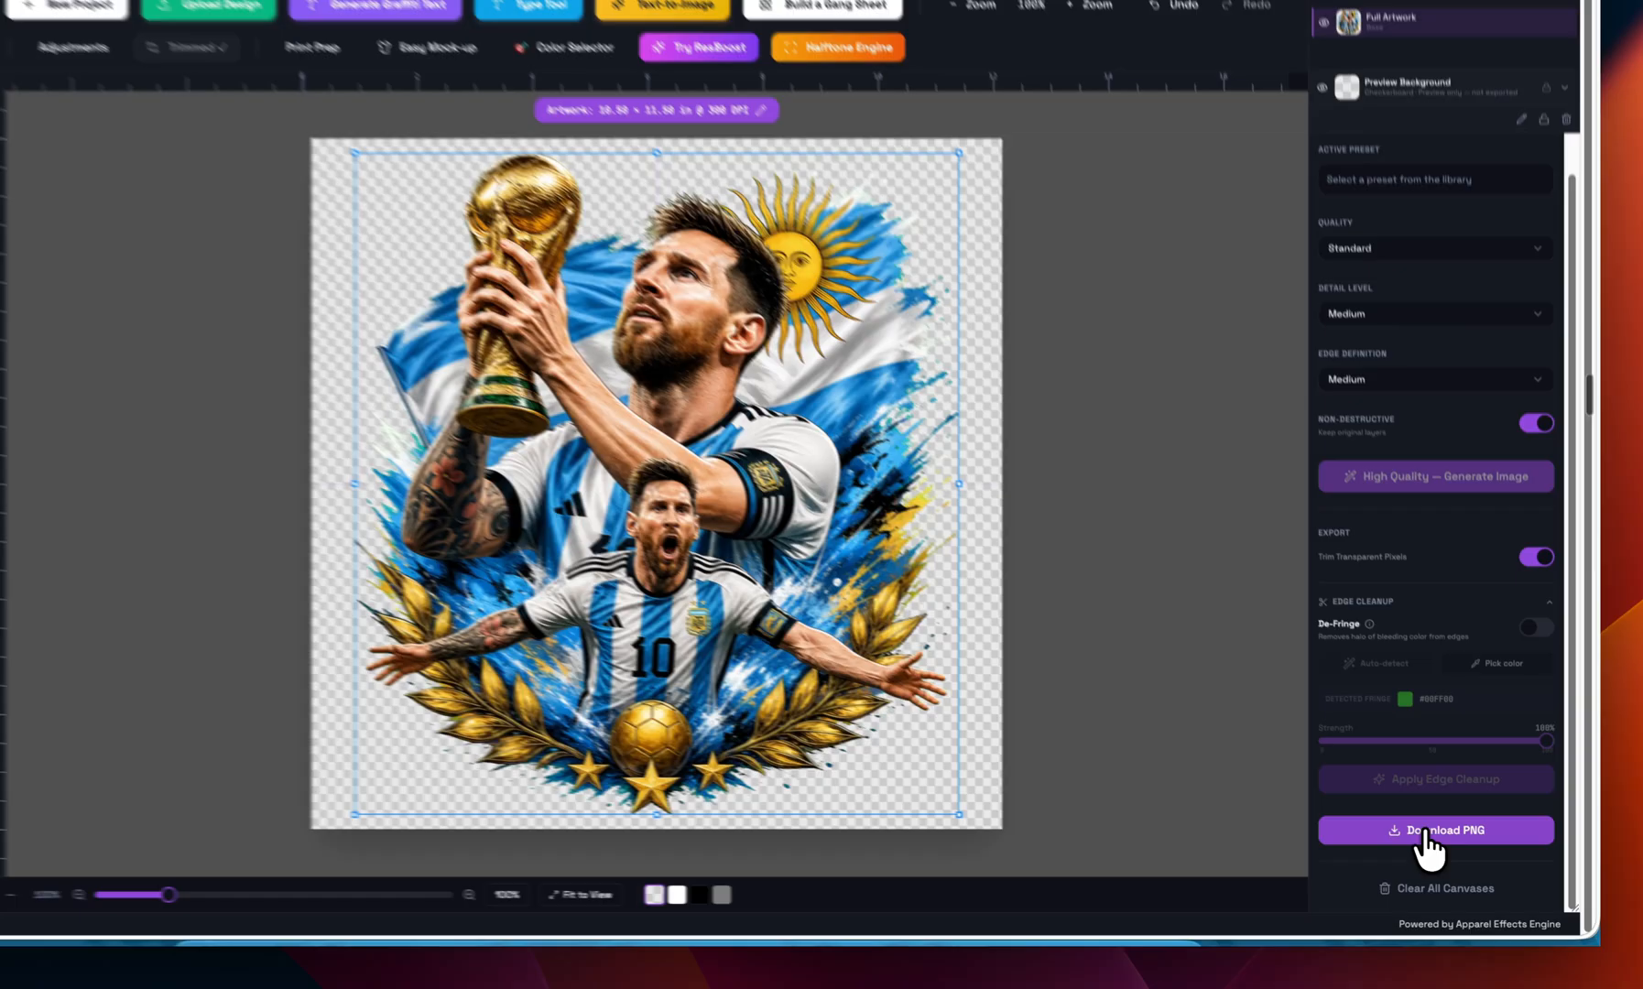
click(1452, 848)
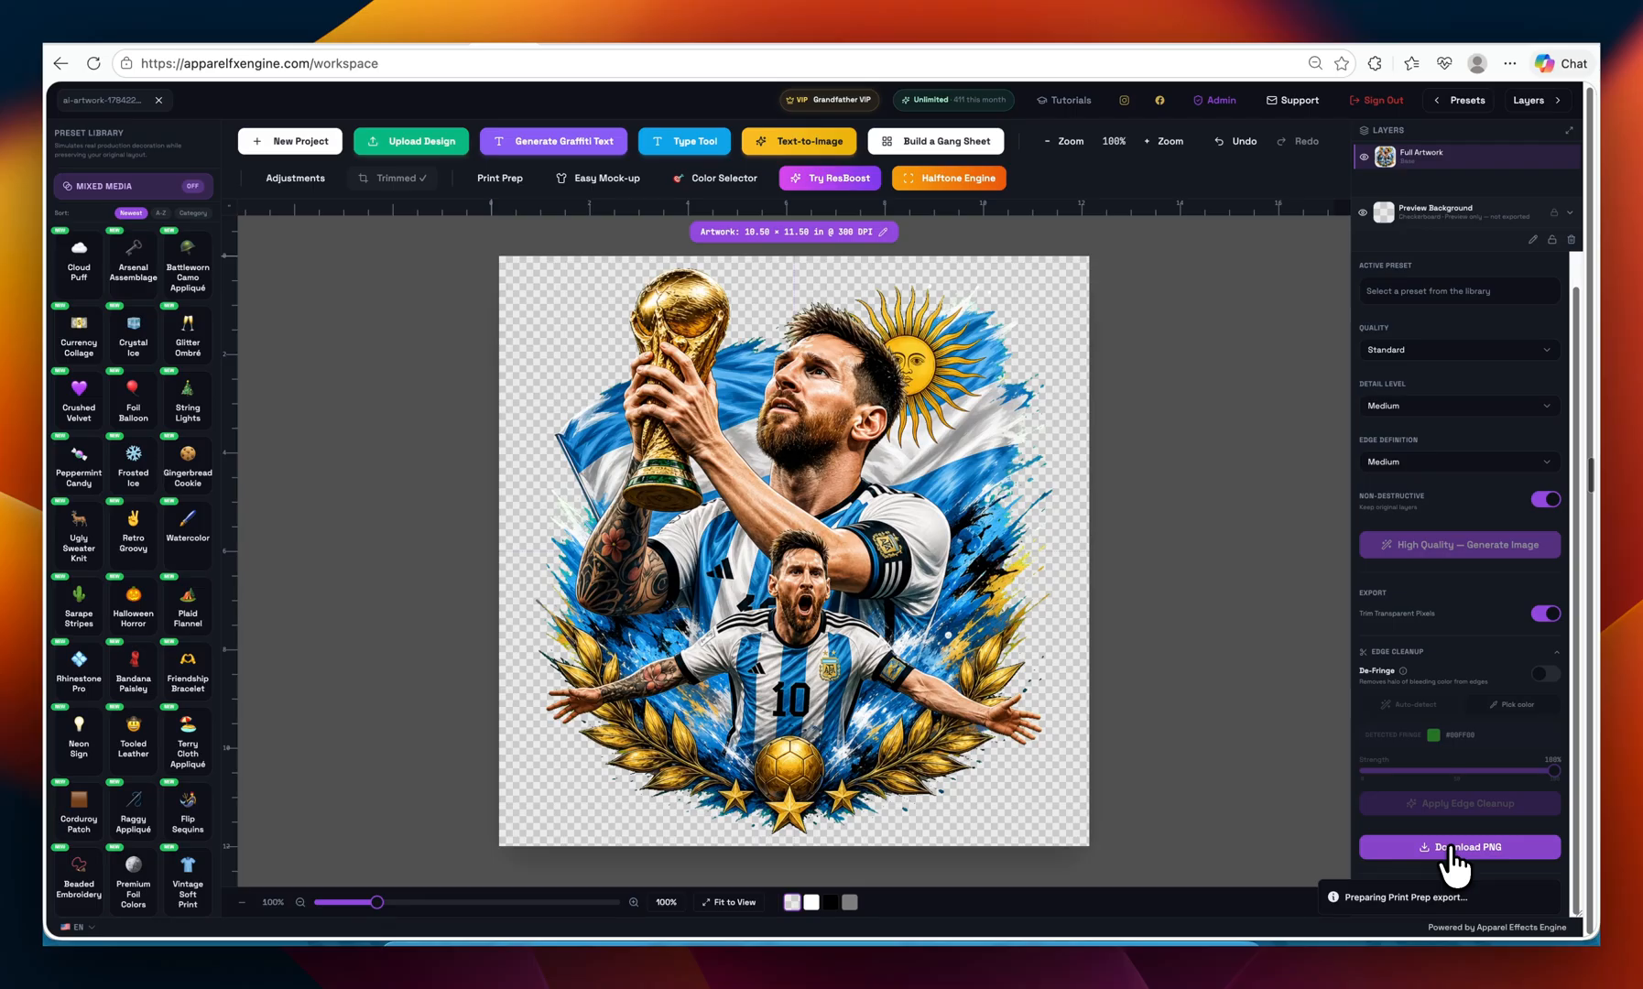
click(1453, 848)
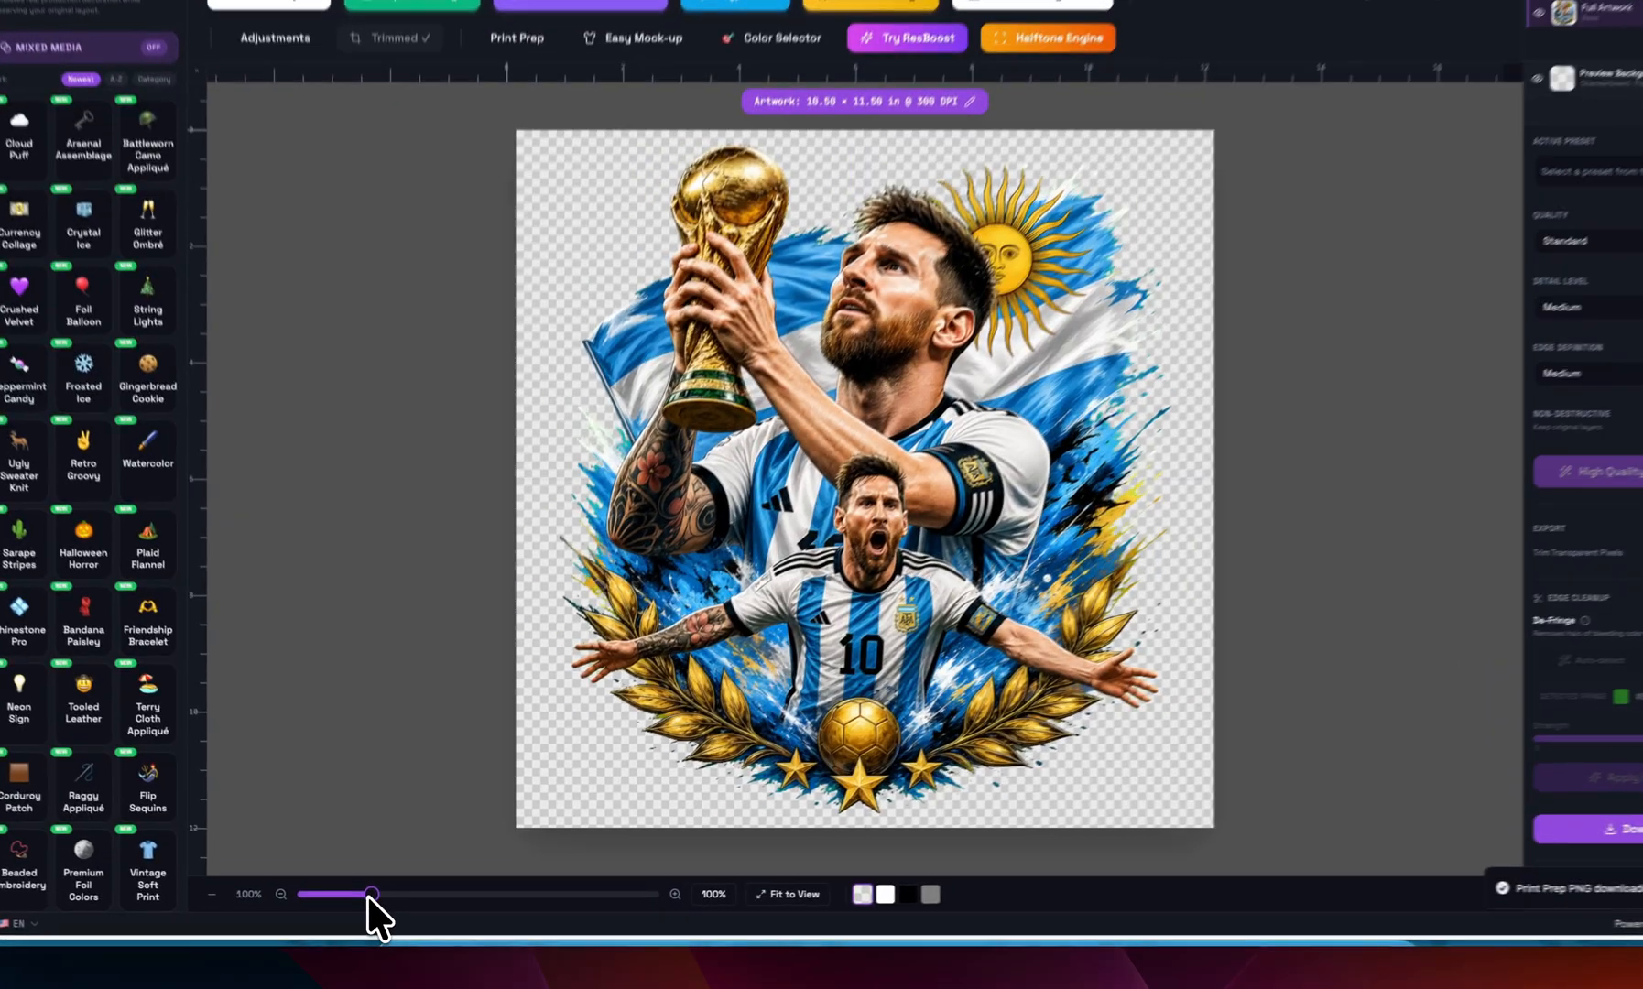
- Examine the generated artwork's details up close, from the trophy down to the stars, and then as a whole
drag(383, 903, 445, 903)
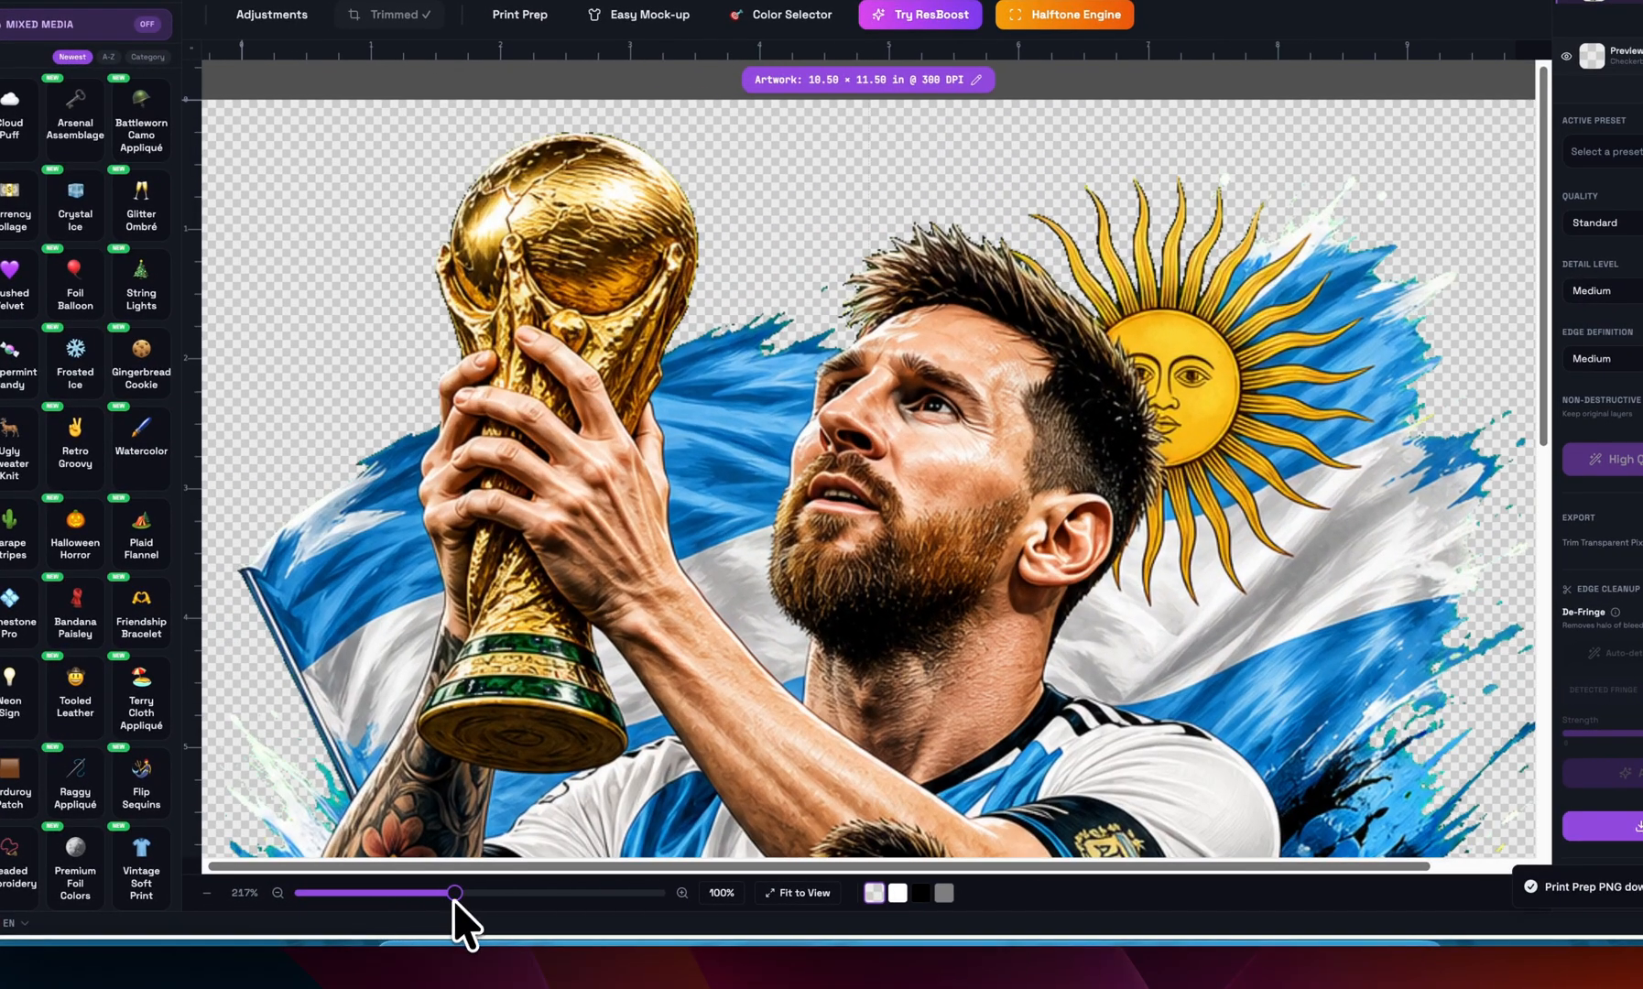
scroll(948, 586, down, 5)
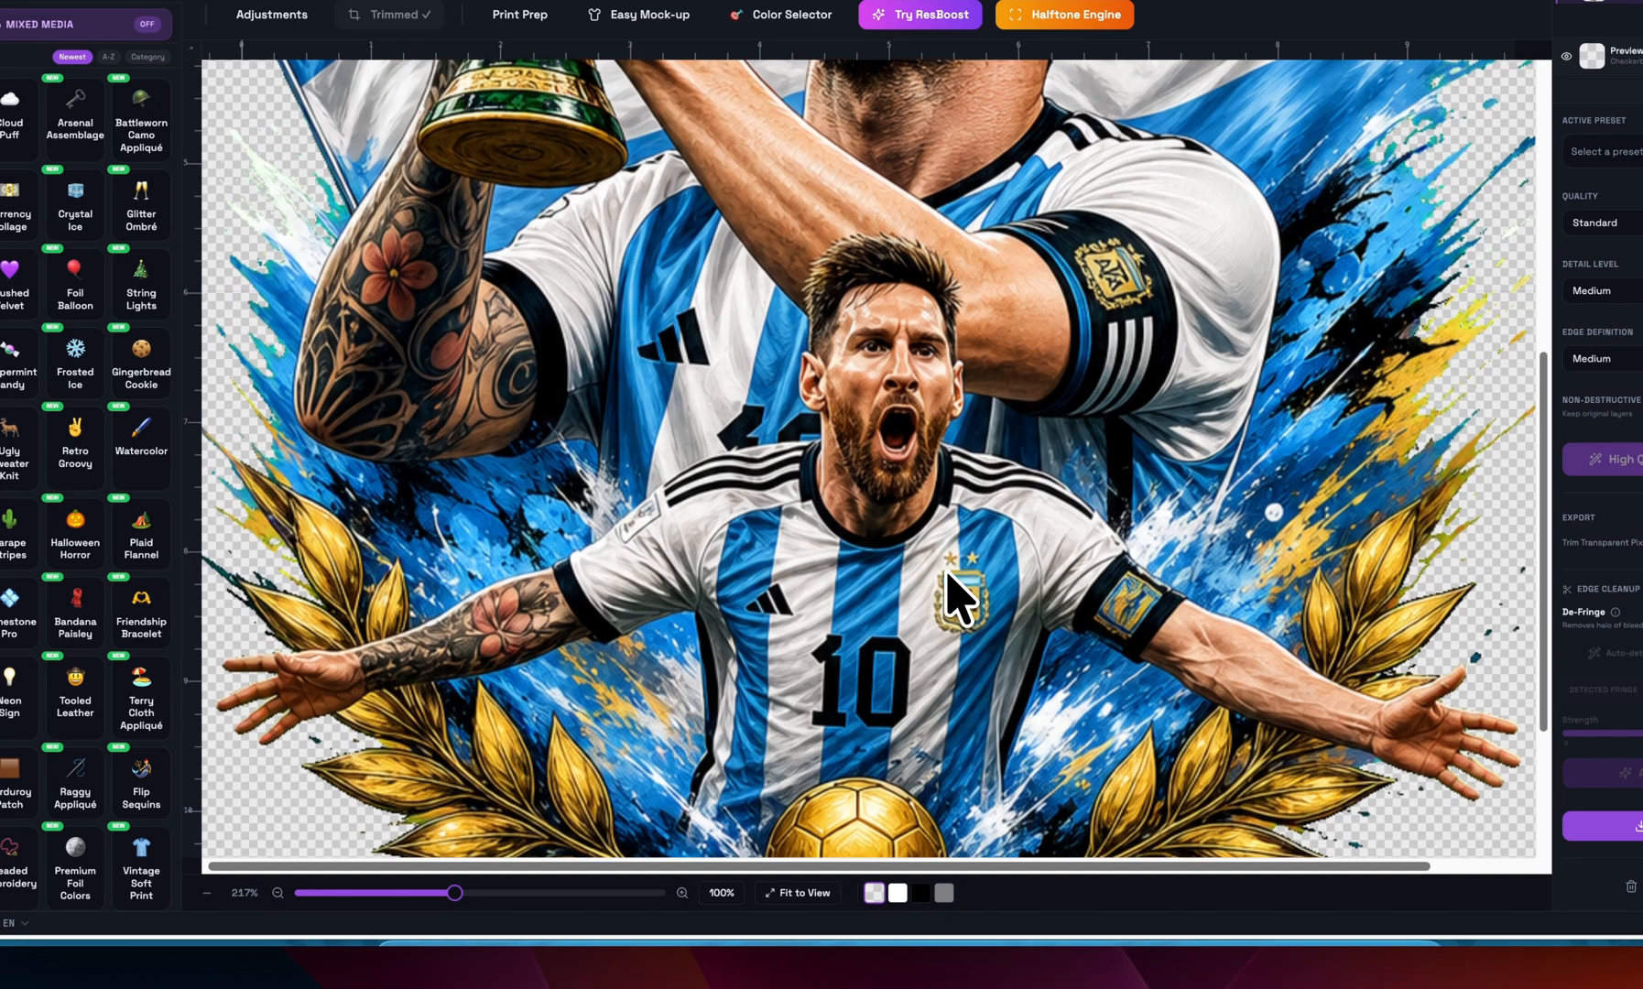
scroll(947, 576, down, 4)
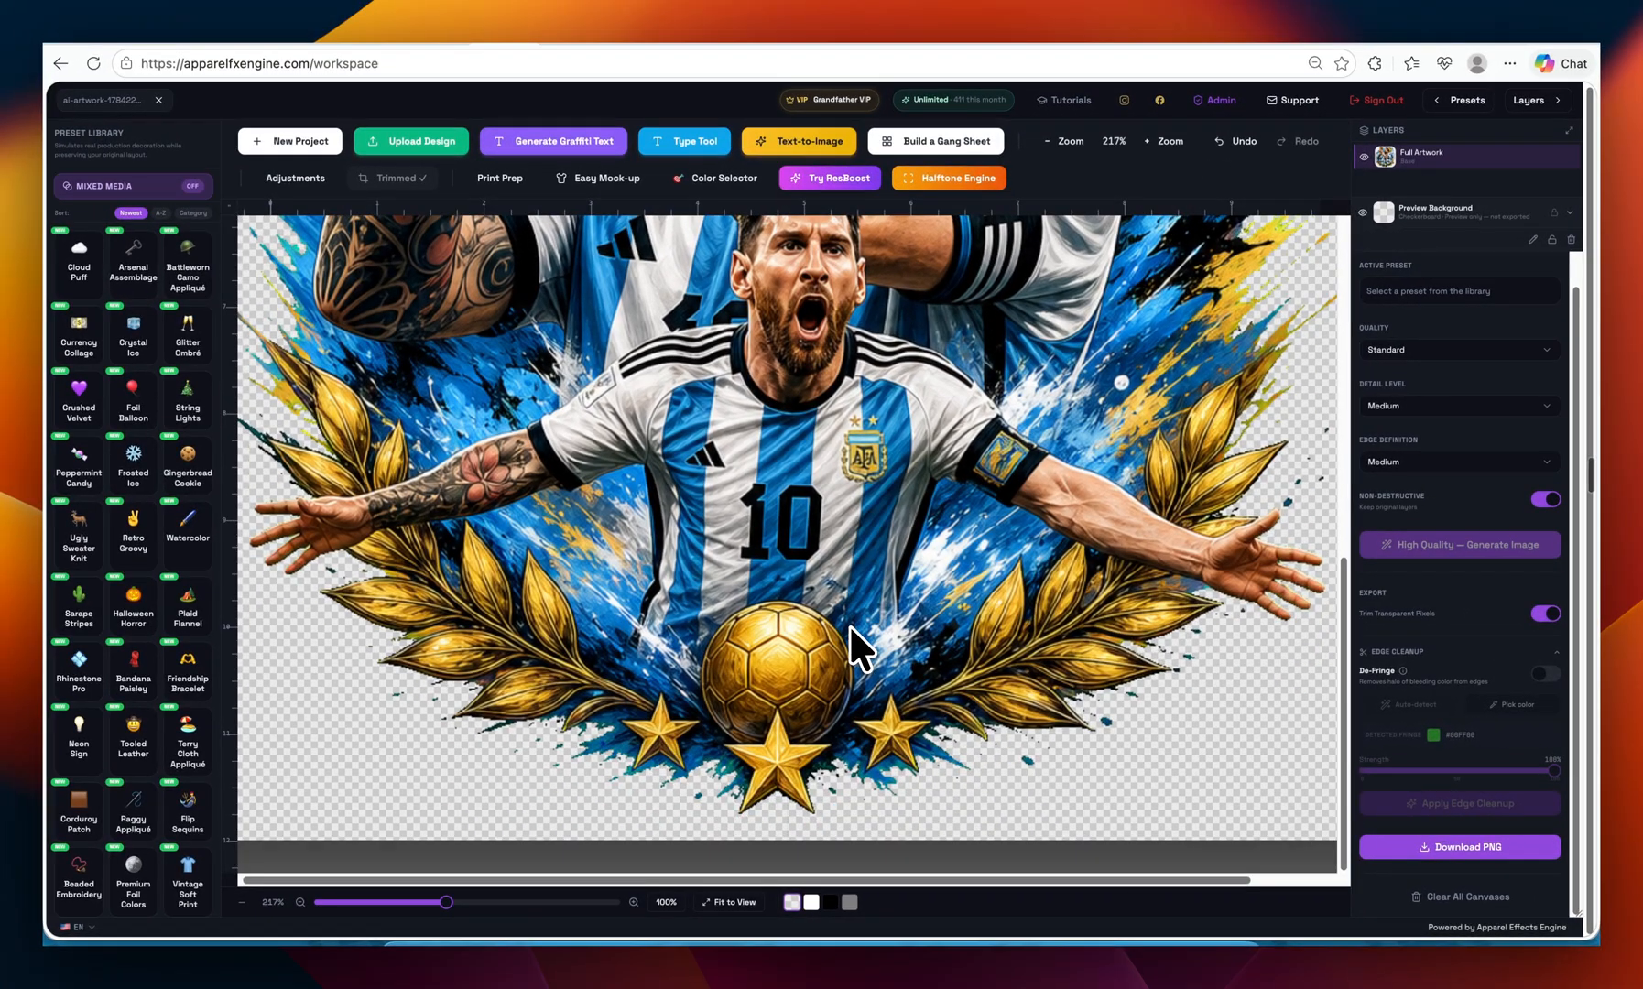
scroll(850, 626, up, 2)
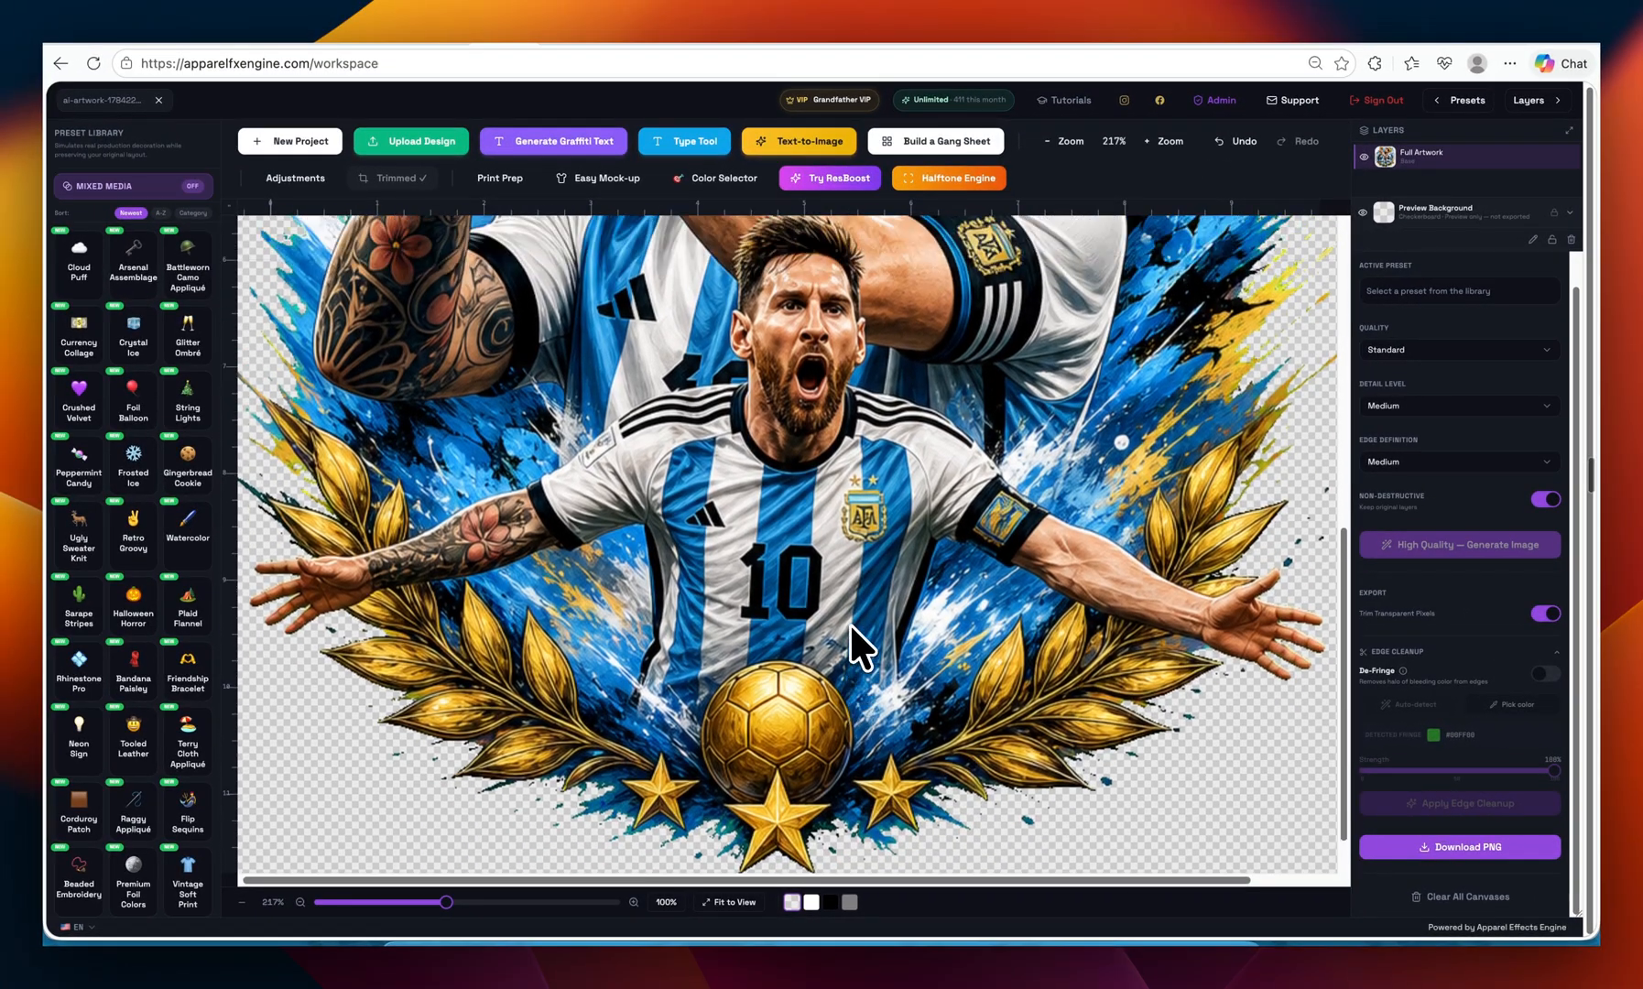
scroll(850, 624, up, 2)
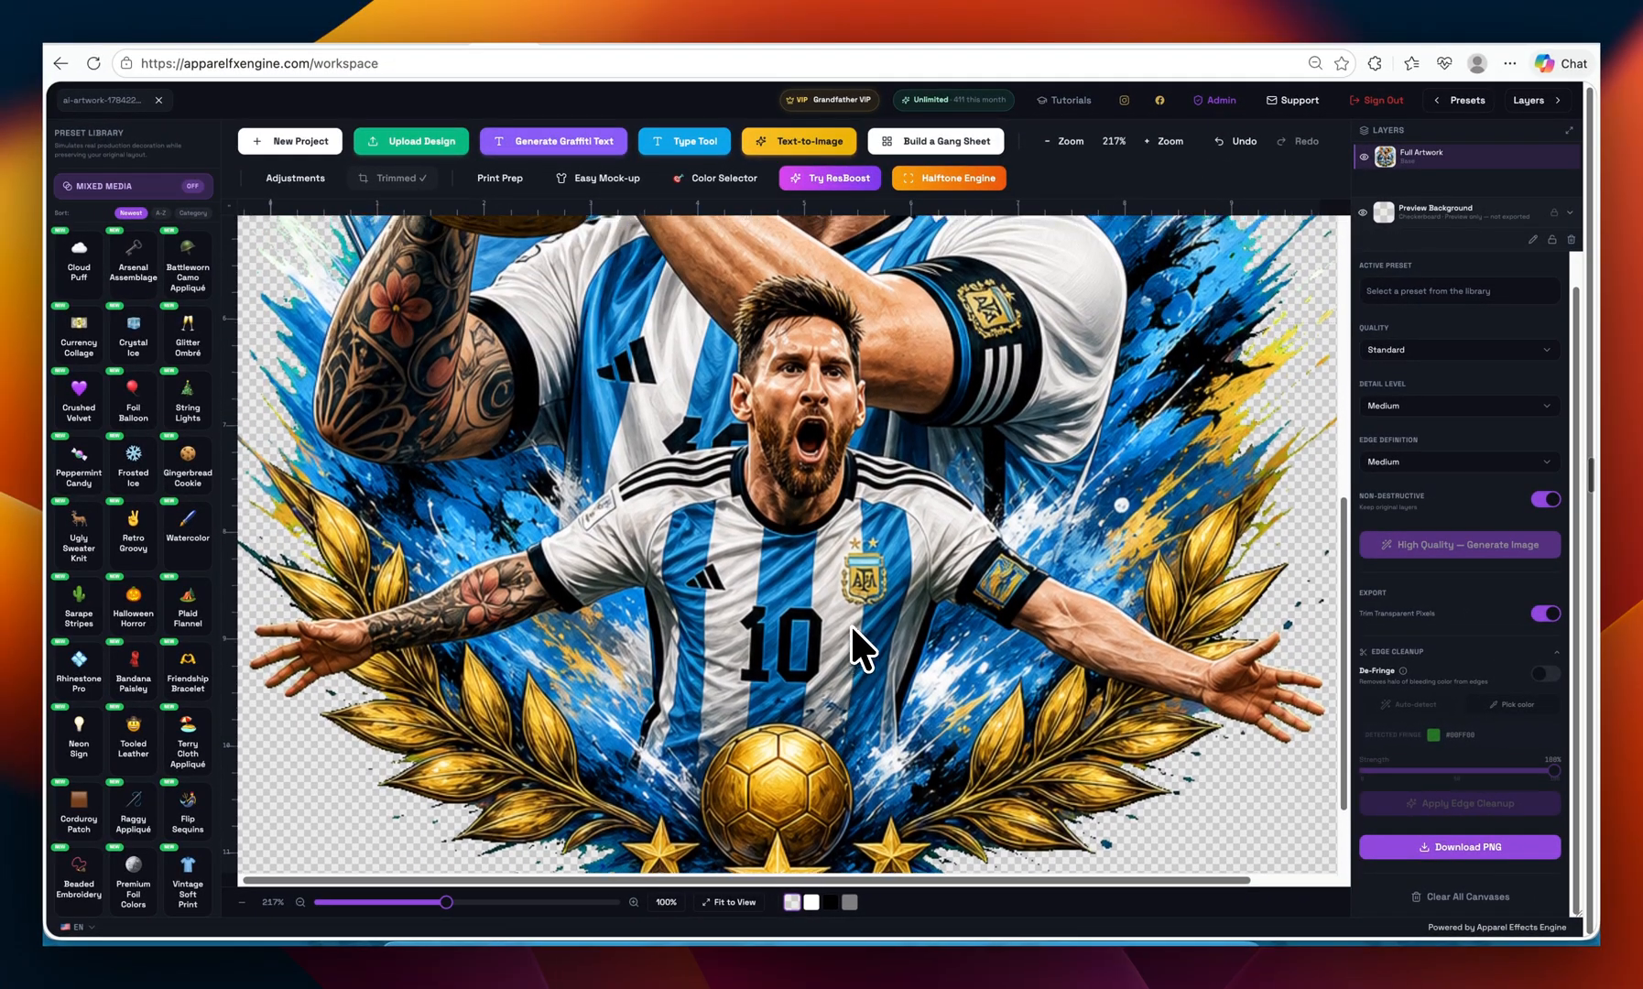
scroll(851, 625, up, 6)
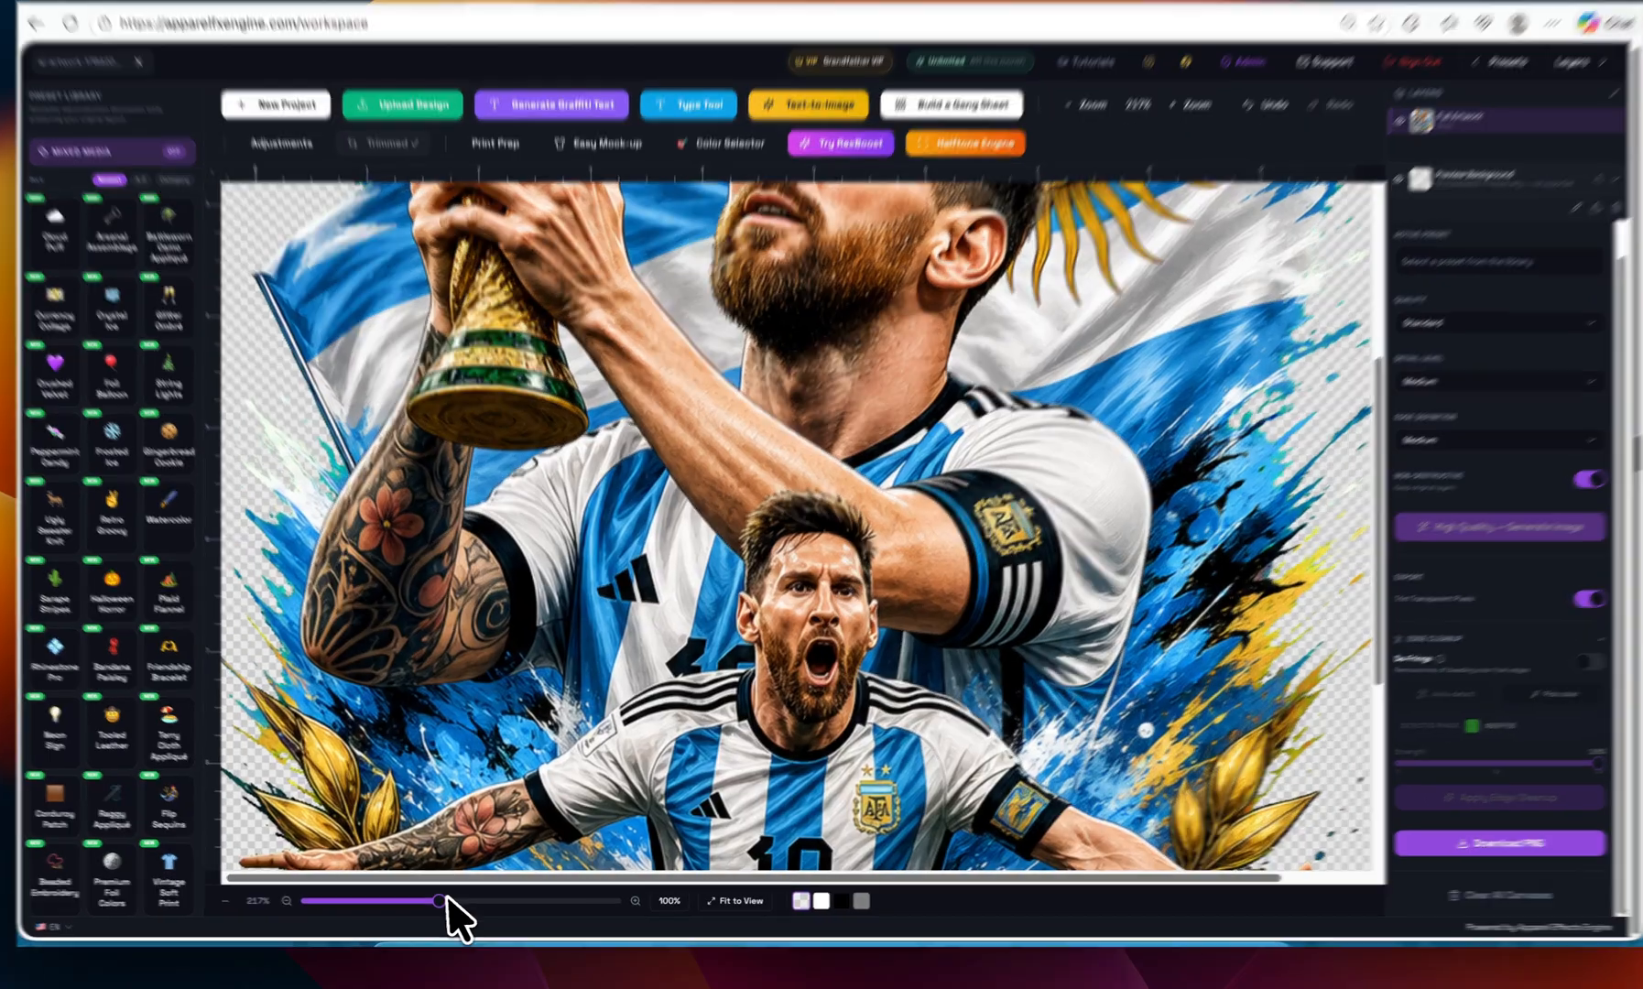
mouse_move(440, 901)
mouse_down()
mouse_move(392, 900)
mouse_move(424, 900)
mouse_up()
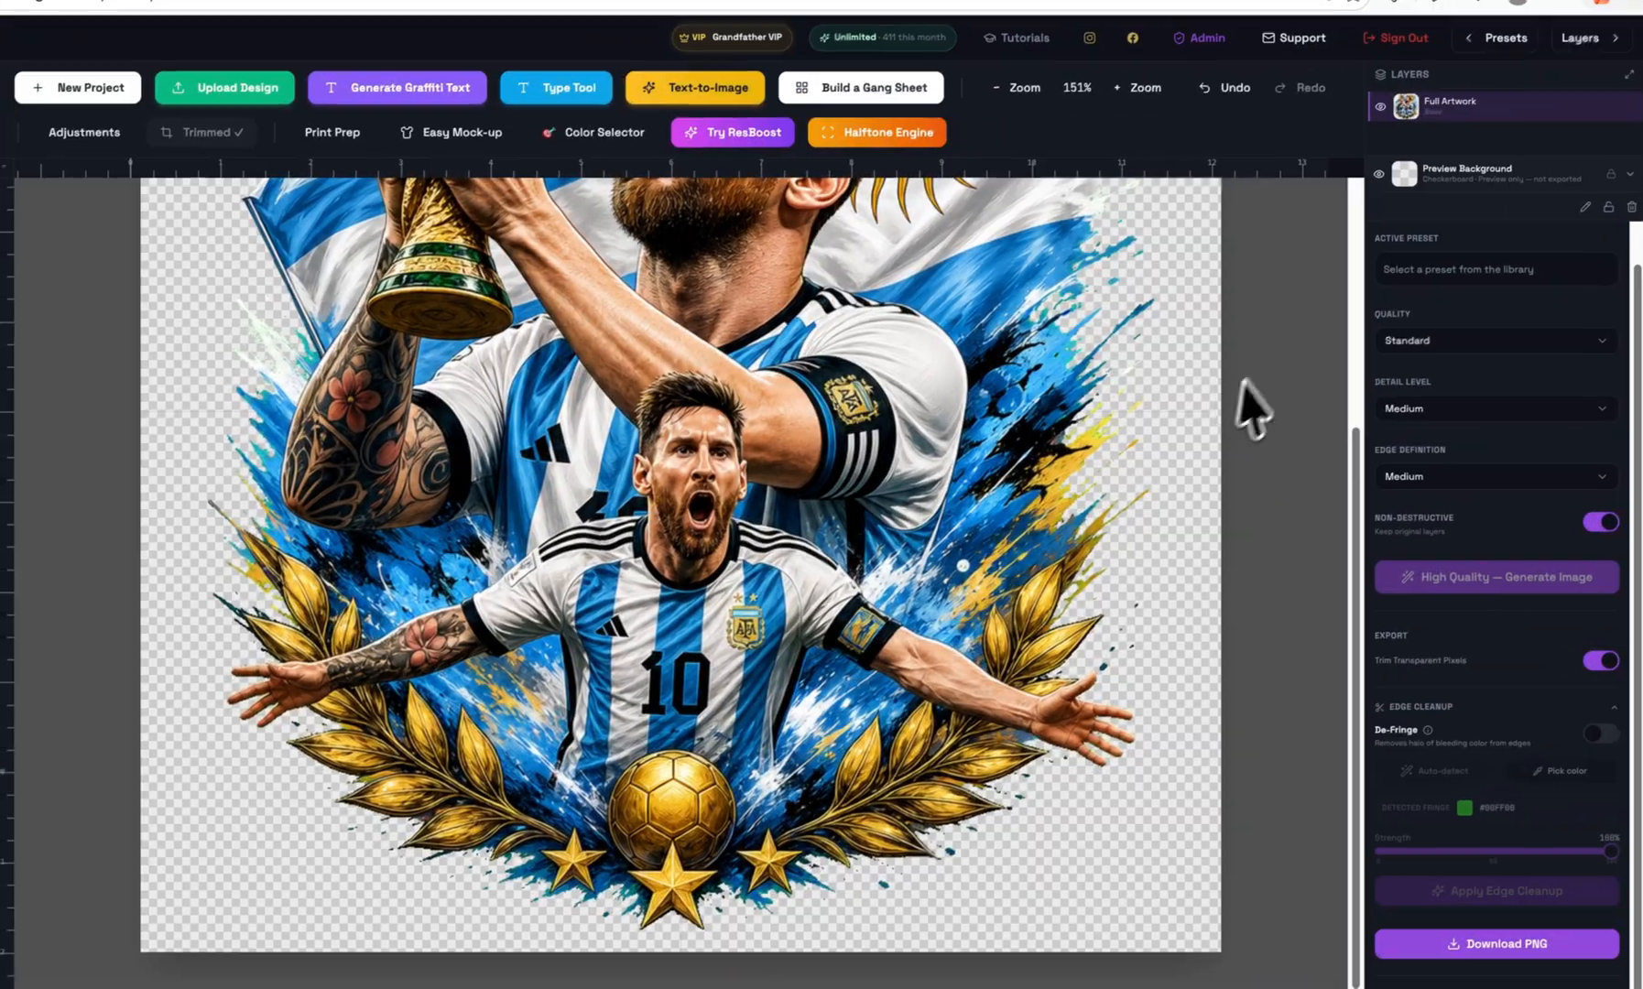
scroll(869, 600, up, 5)
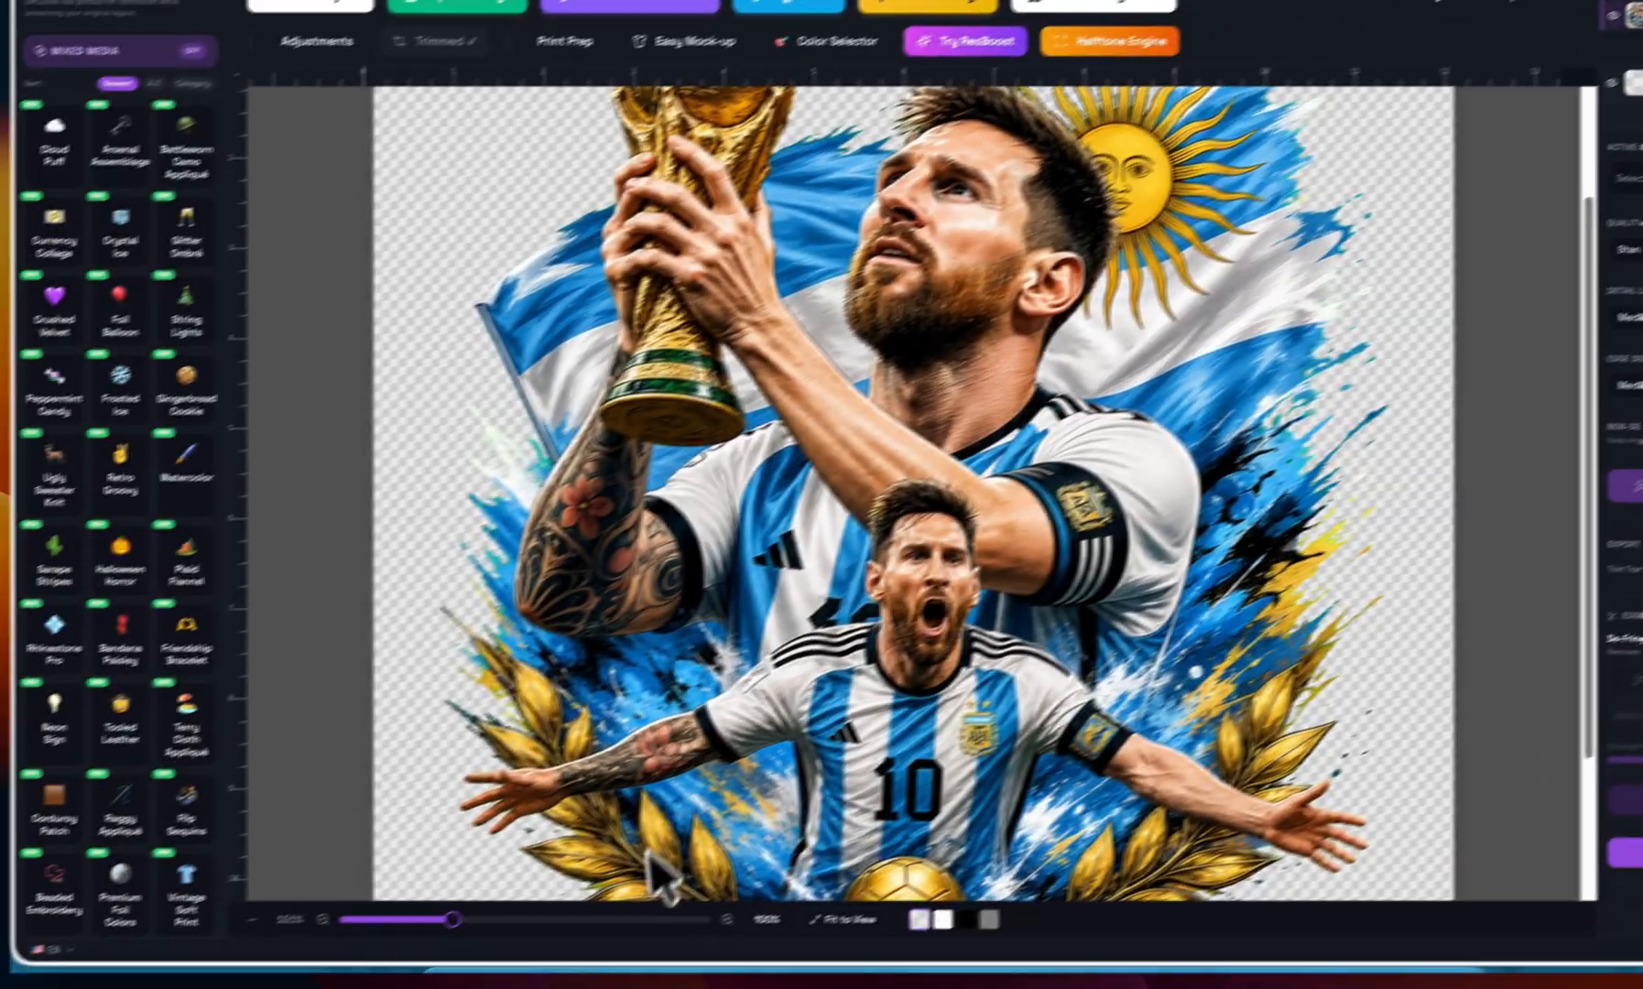
drag(453, 919, 430, 919)
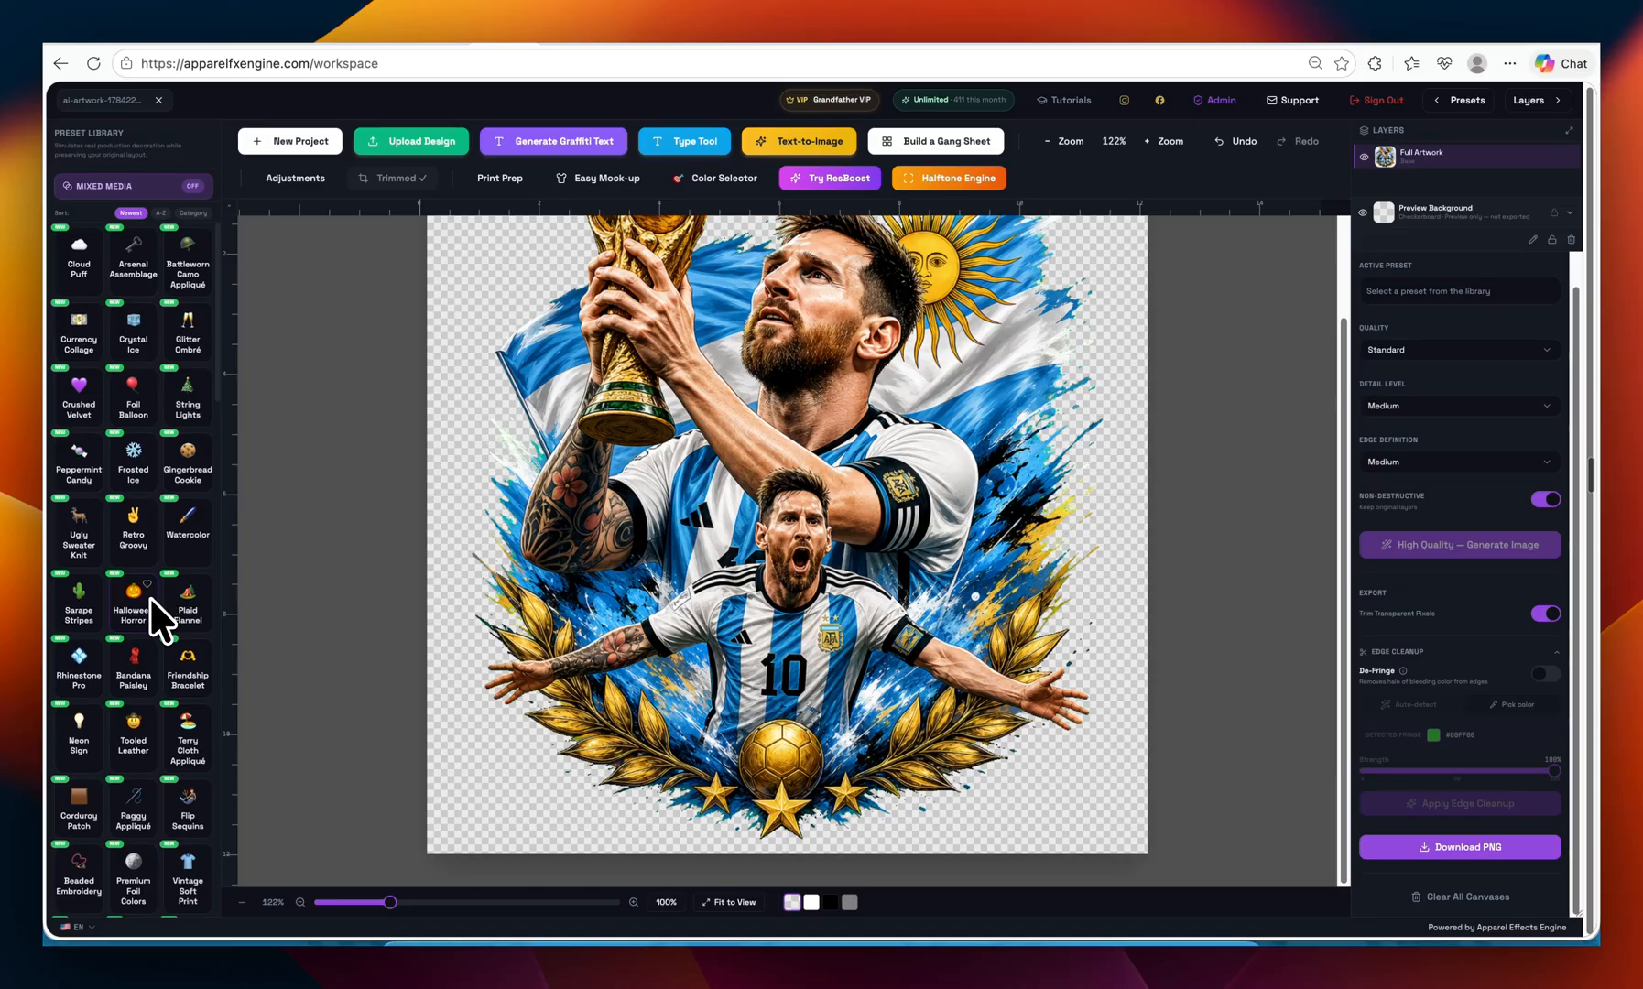
- Choose the Raggy Appliqué preset from the library and generate the effect on the artwork
scroll(133, 633, down, 1)
scroll(145, 724, down, 5)
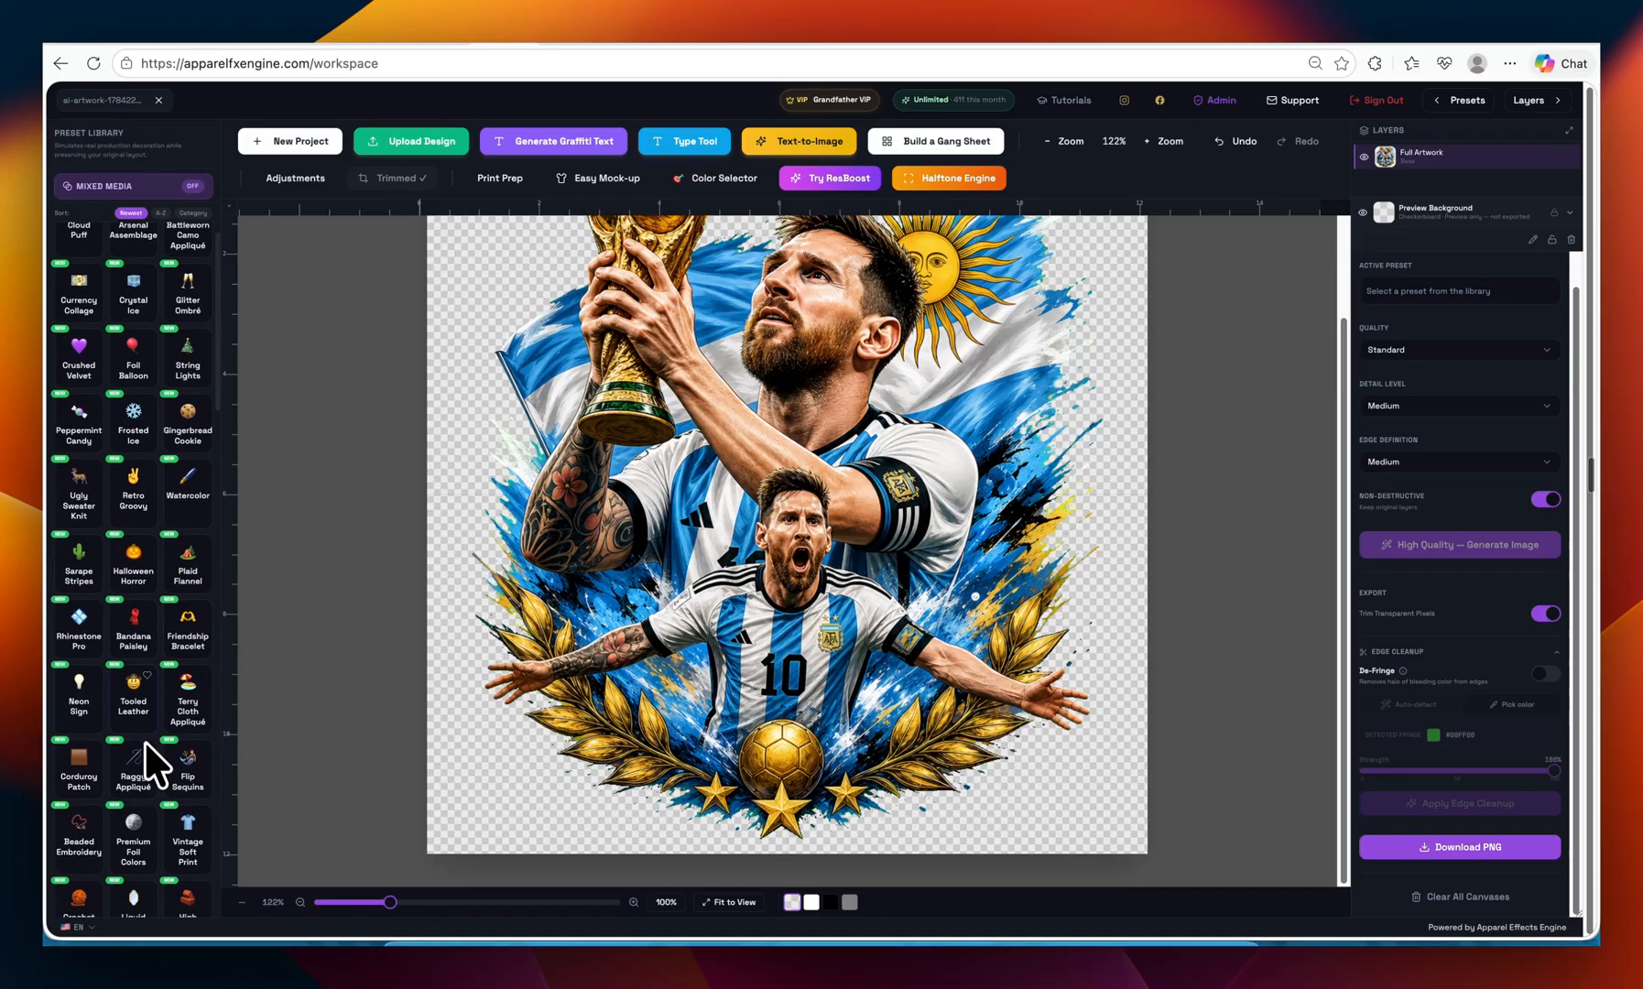
scroll(166, 655, up, 1)
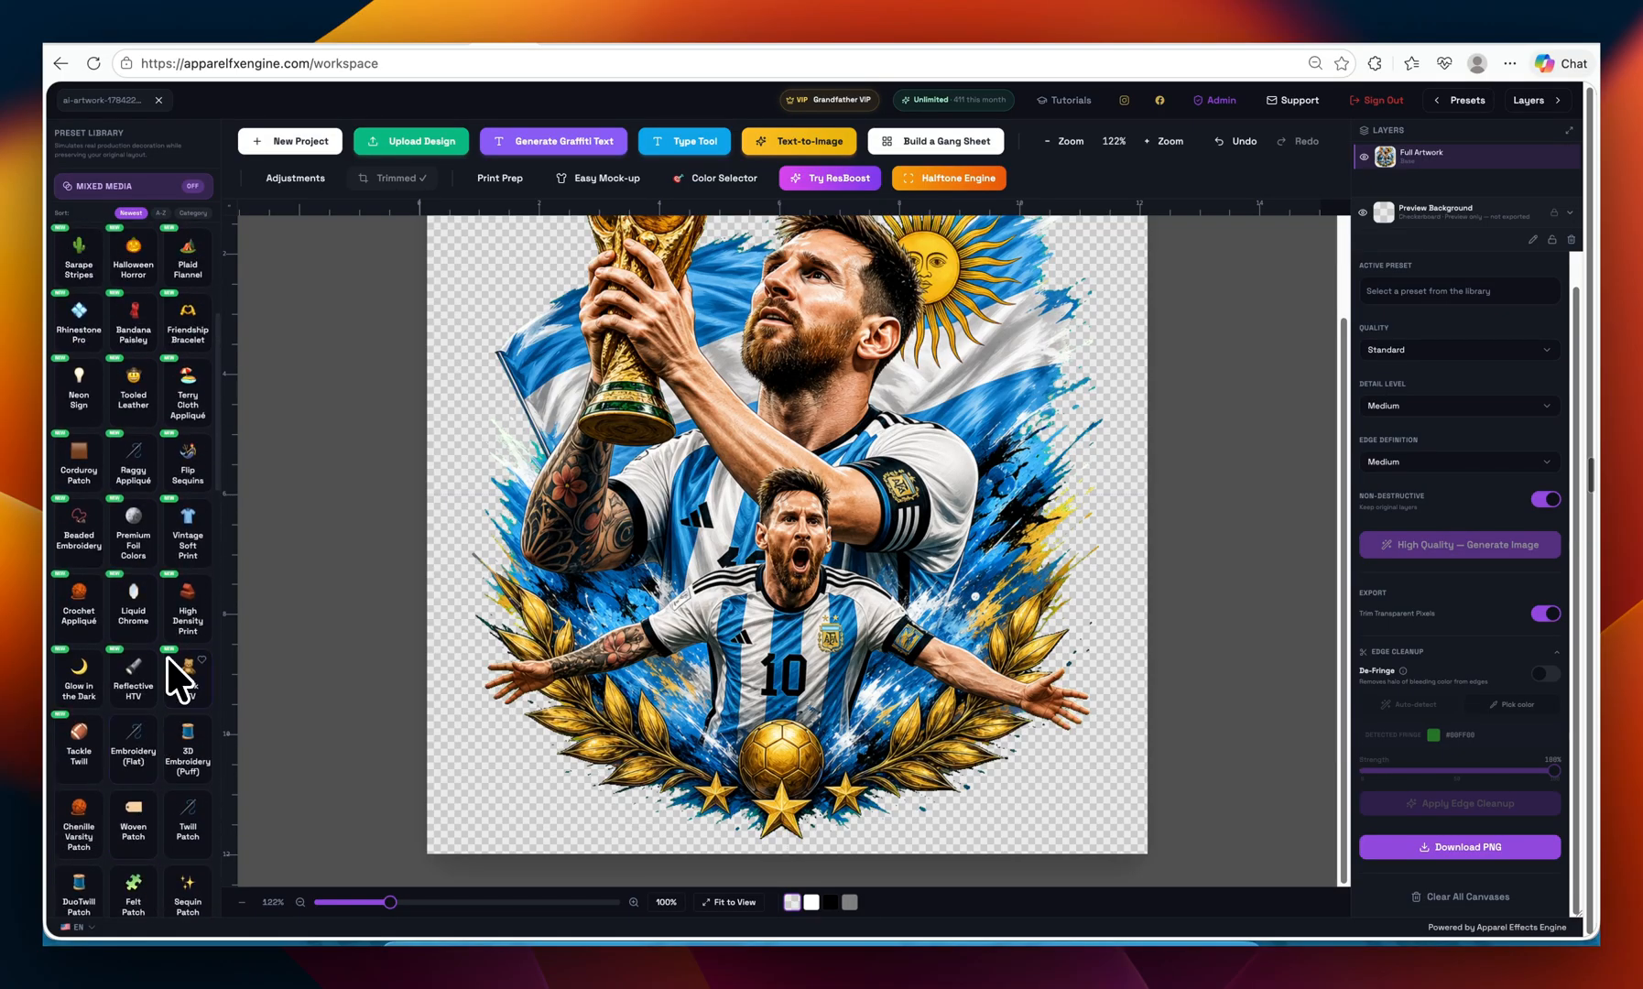
scroll(123, 575, up, 1)
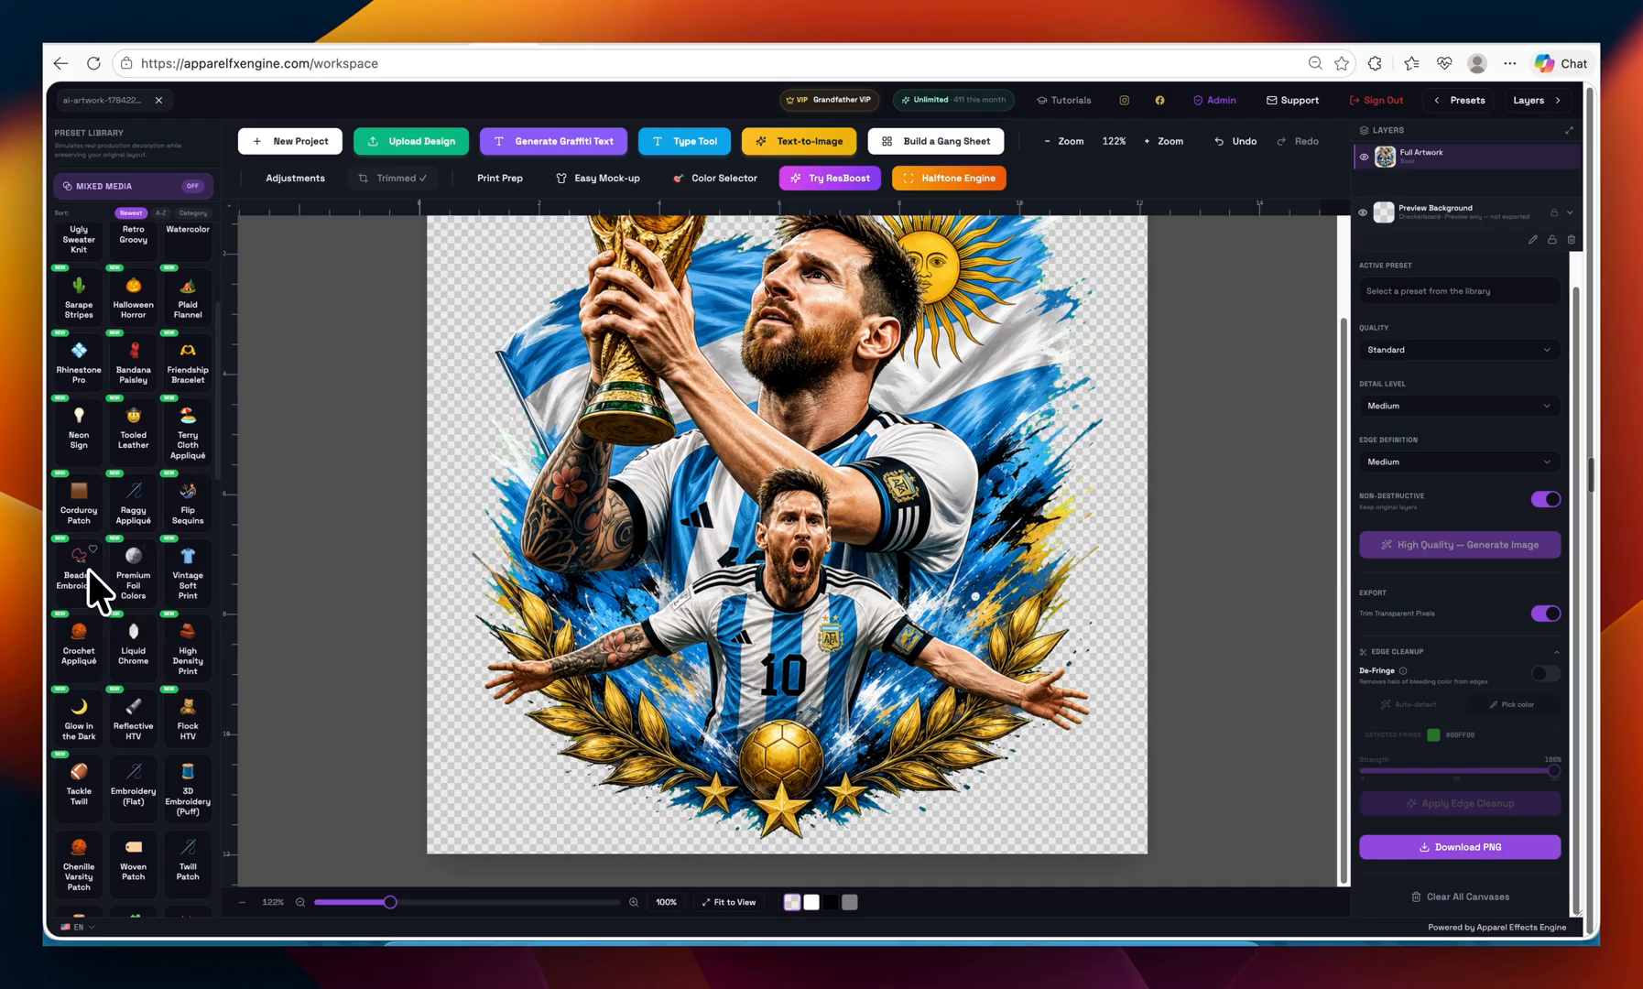
click(135, 511)
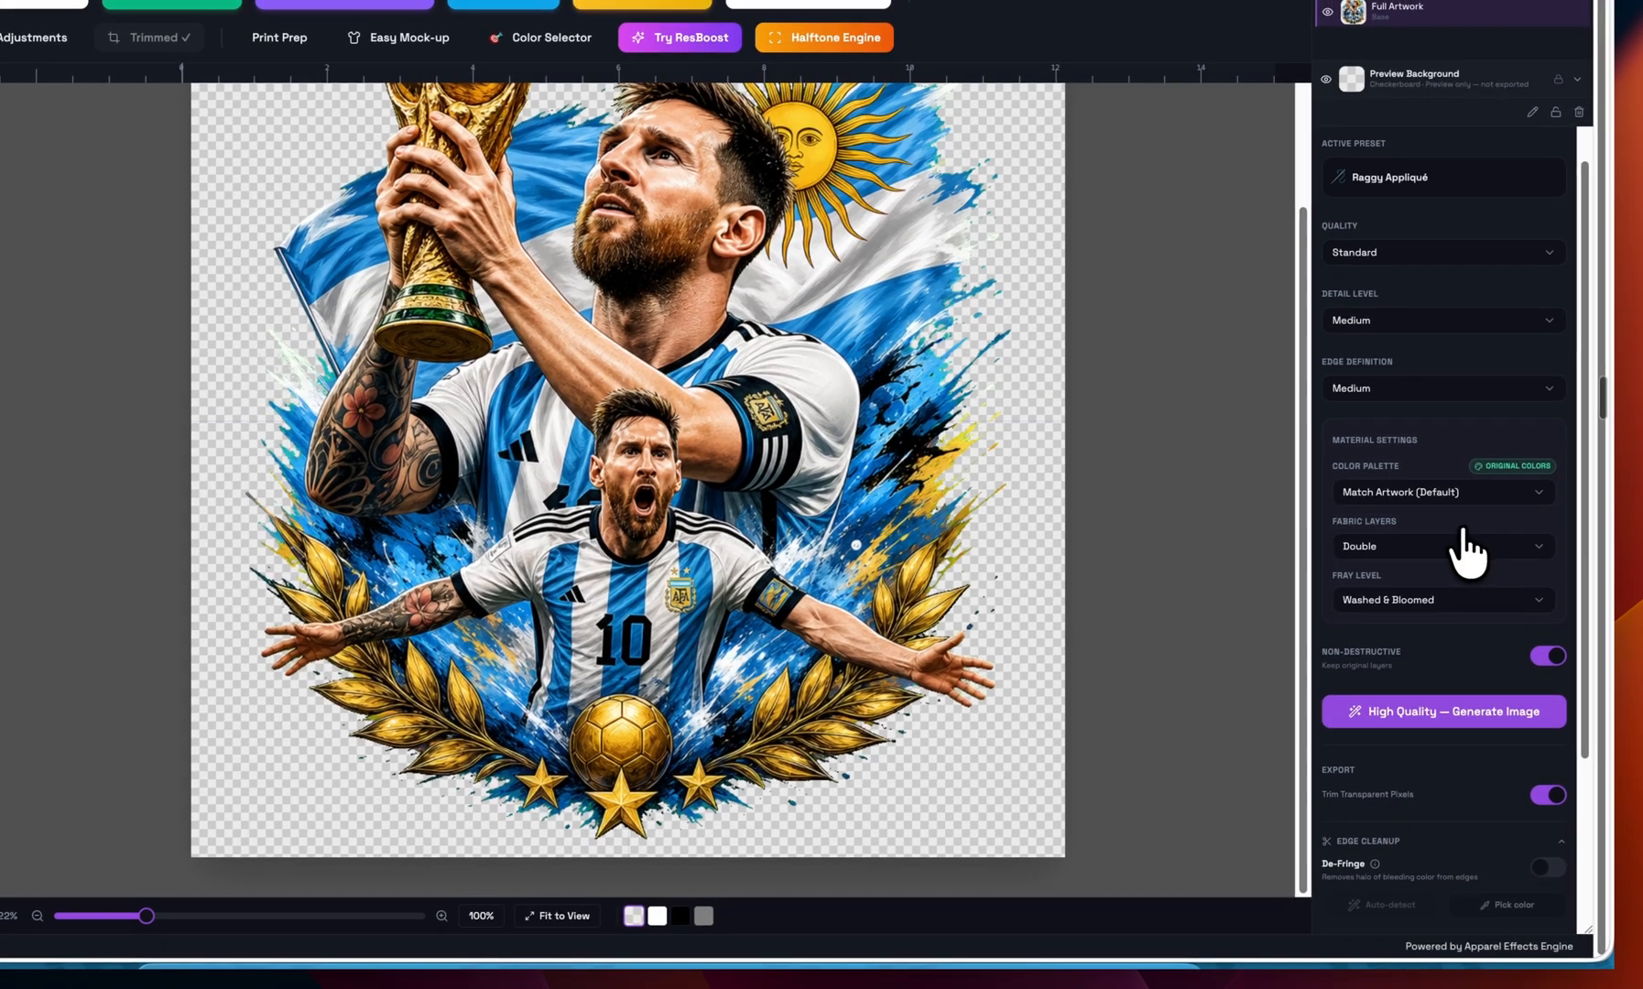
click(1419, 716)
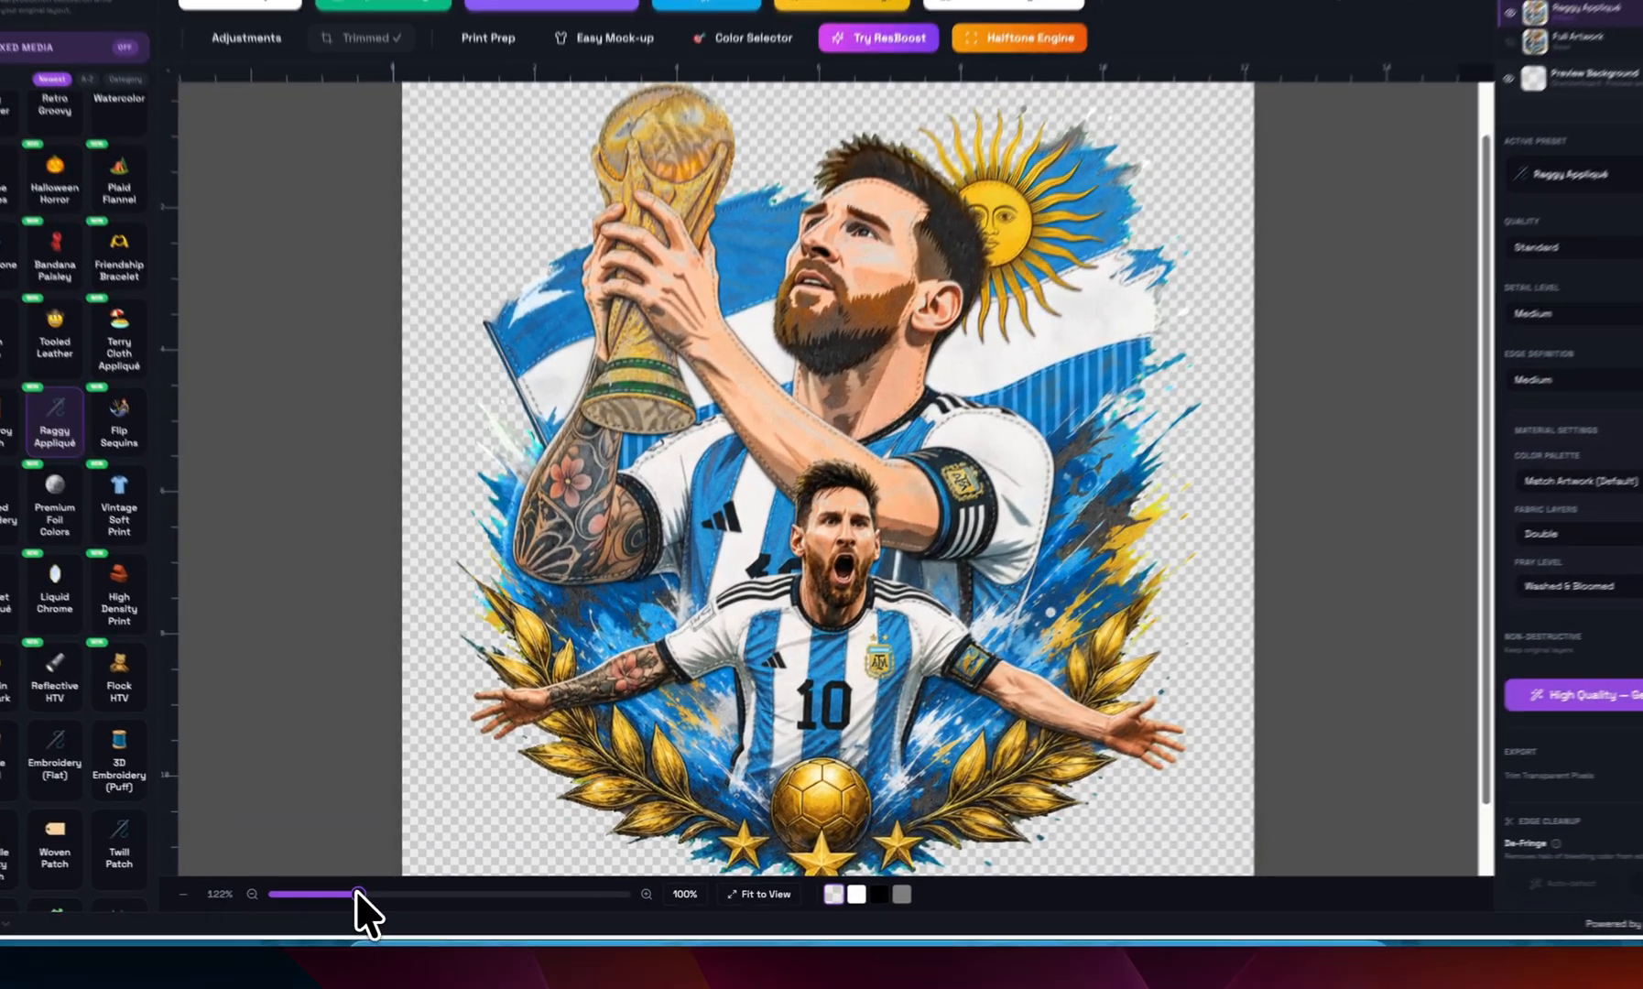
- Inspect the Raggy Appliqué result, then hide its layer and make the Full Artwork layer visible
mouse_move(391, 902)
mouse_down()
mouse_move(452, 903)
mouse_move(366, 898)
mouse_move(511, 896)
mouse_move(376, 903)
mouse_up()
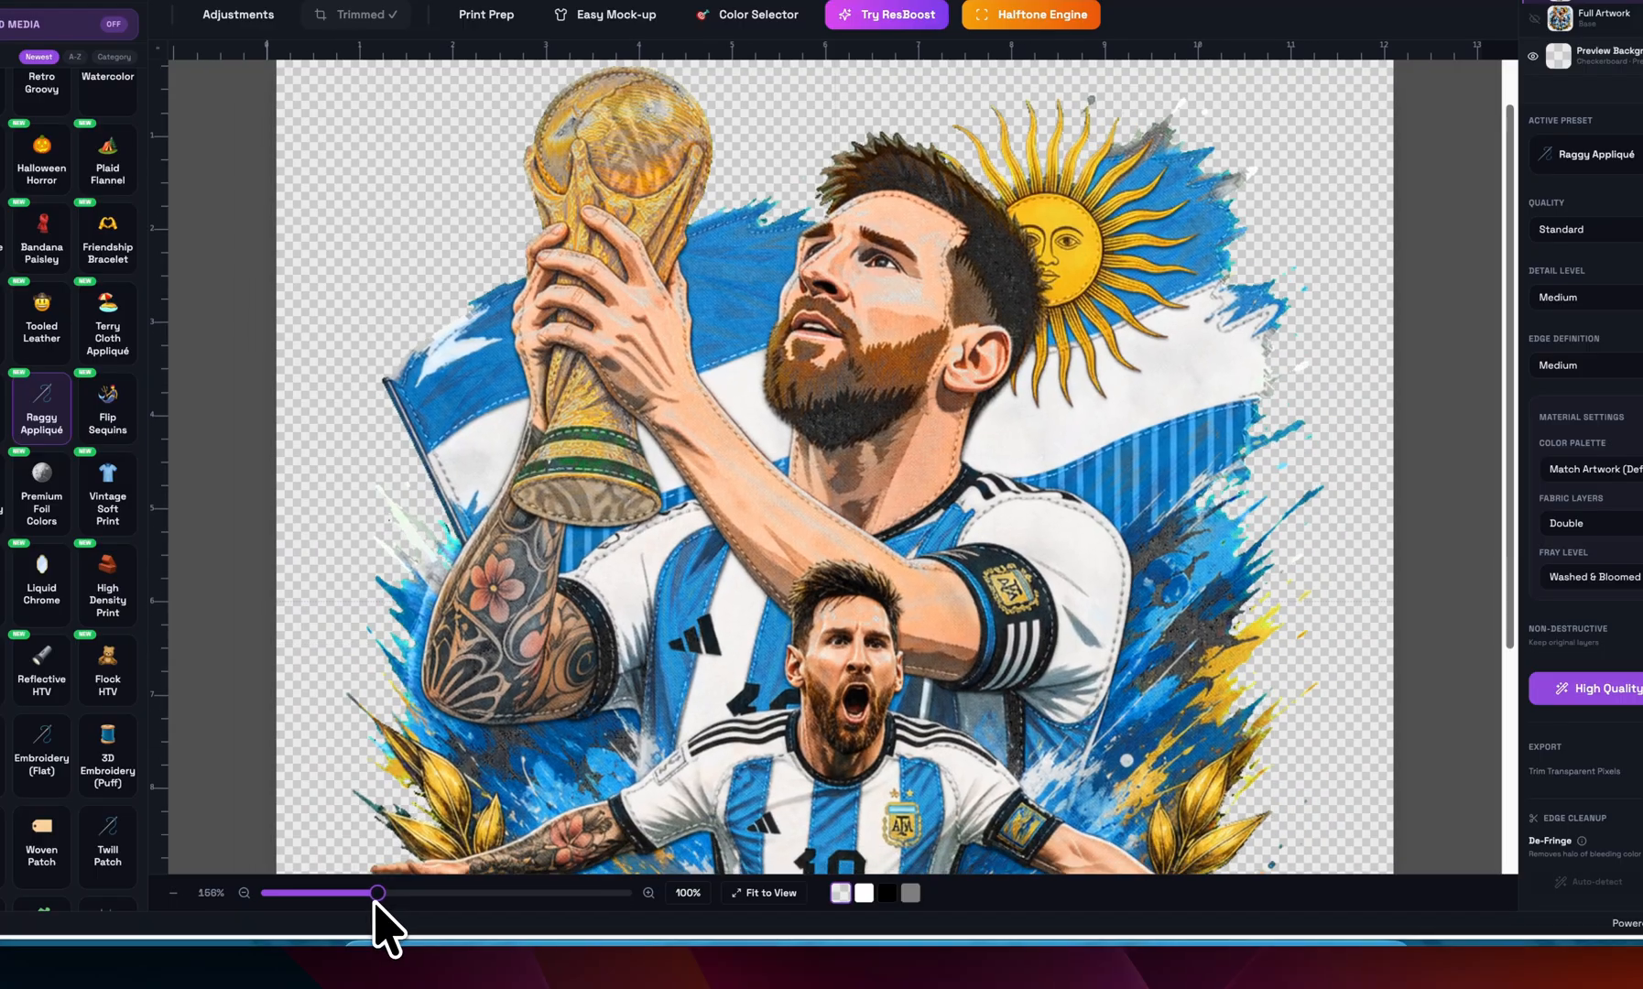
scroll(723, 749, down, 1)
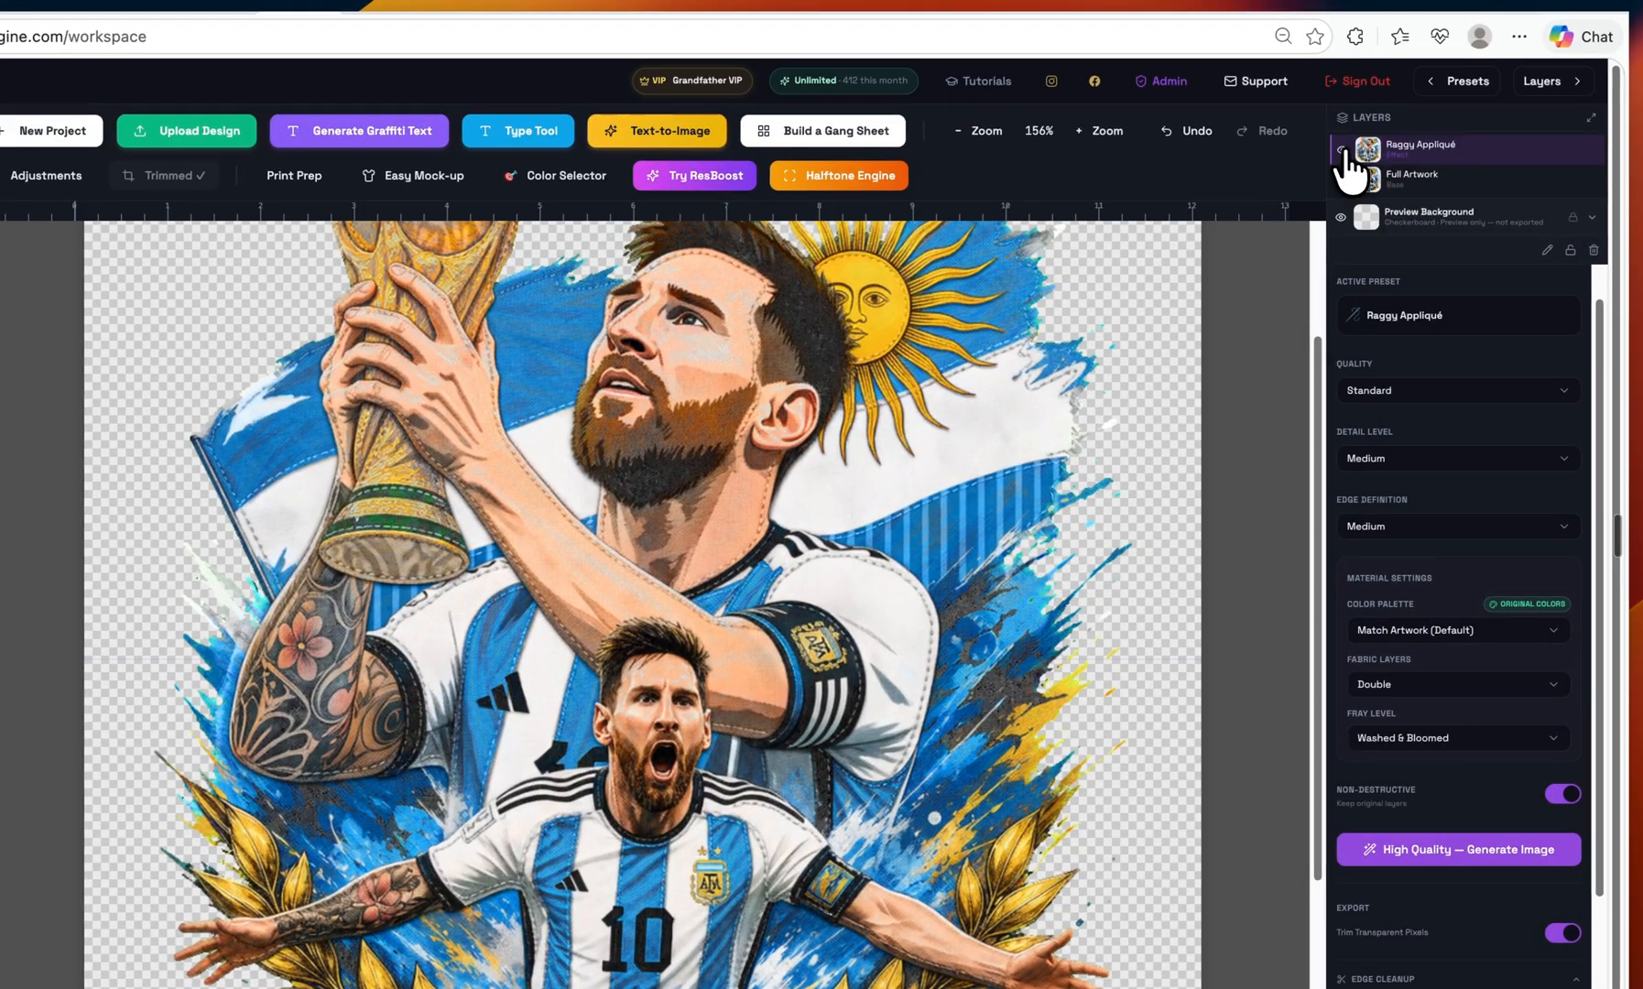
click(1342, 150)
click(1343, 179)
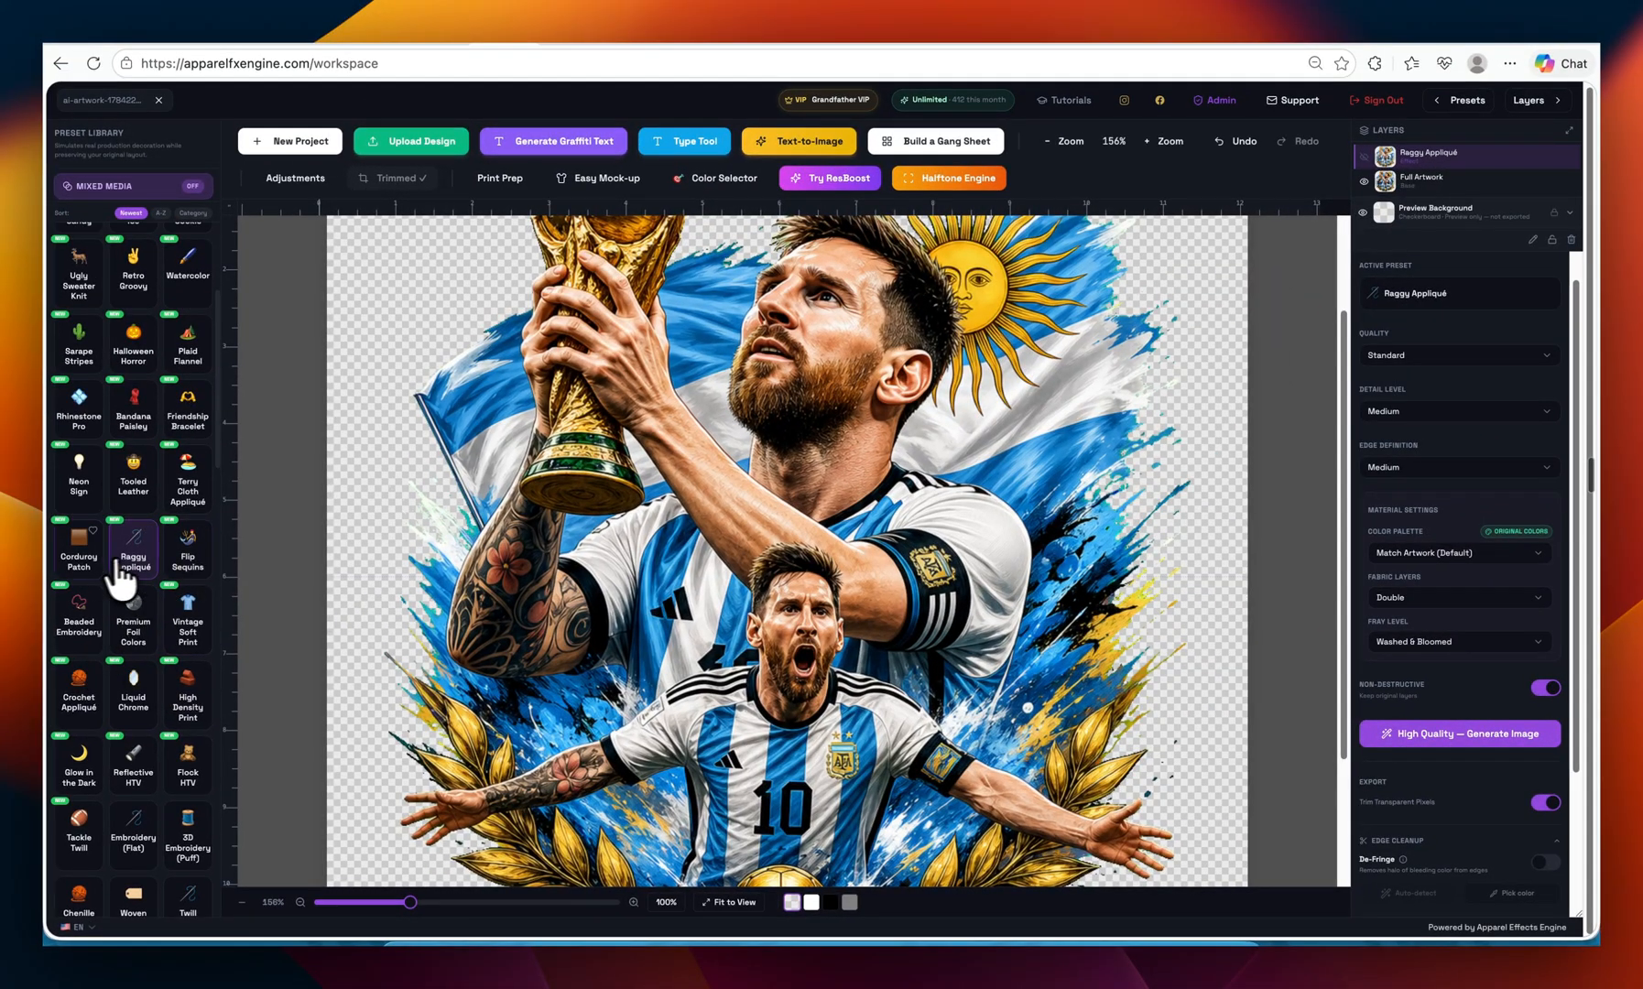
- Generate the Terry Cloth Appliqué effect on the artwork with Classic Loop pile and Satin border, and inspect its texture
click(186, 513)
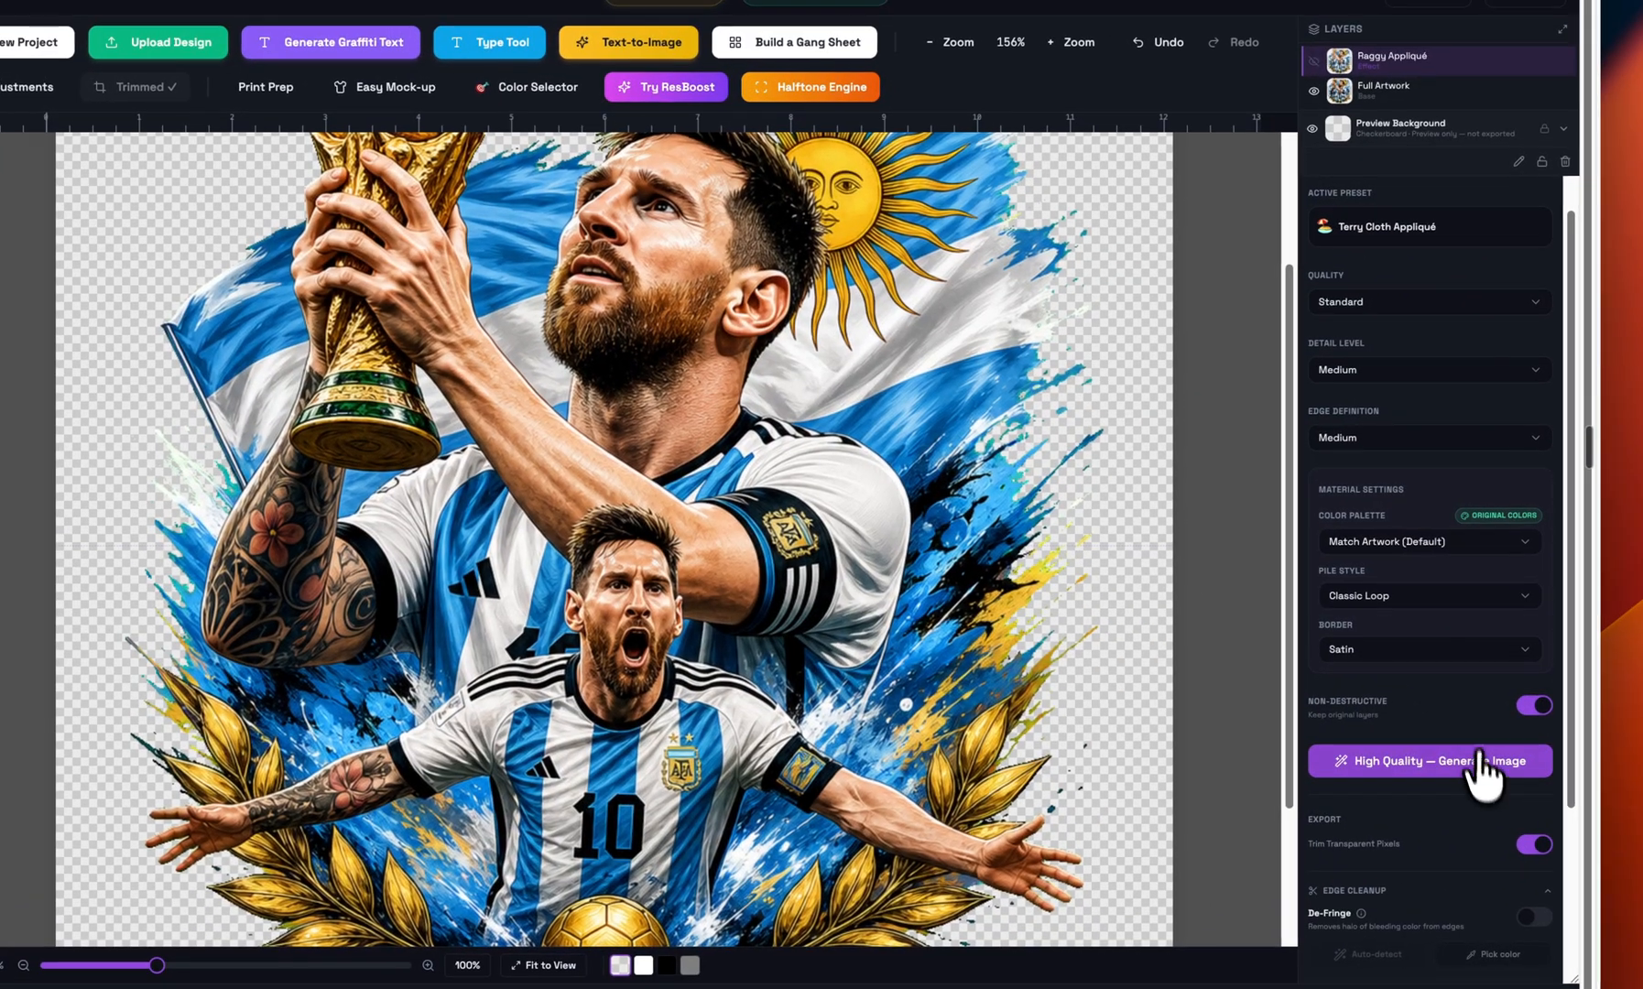
click(1478, 763)
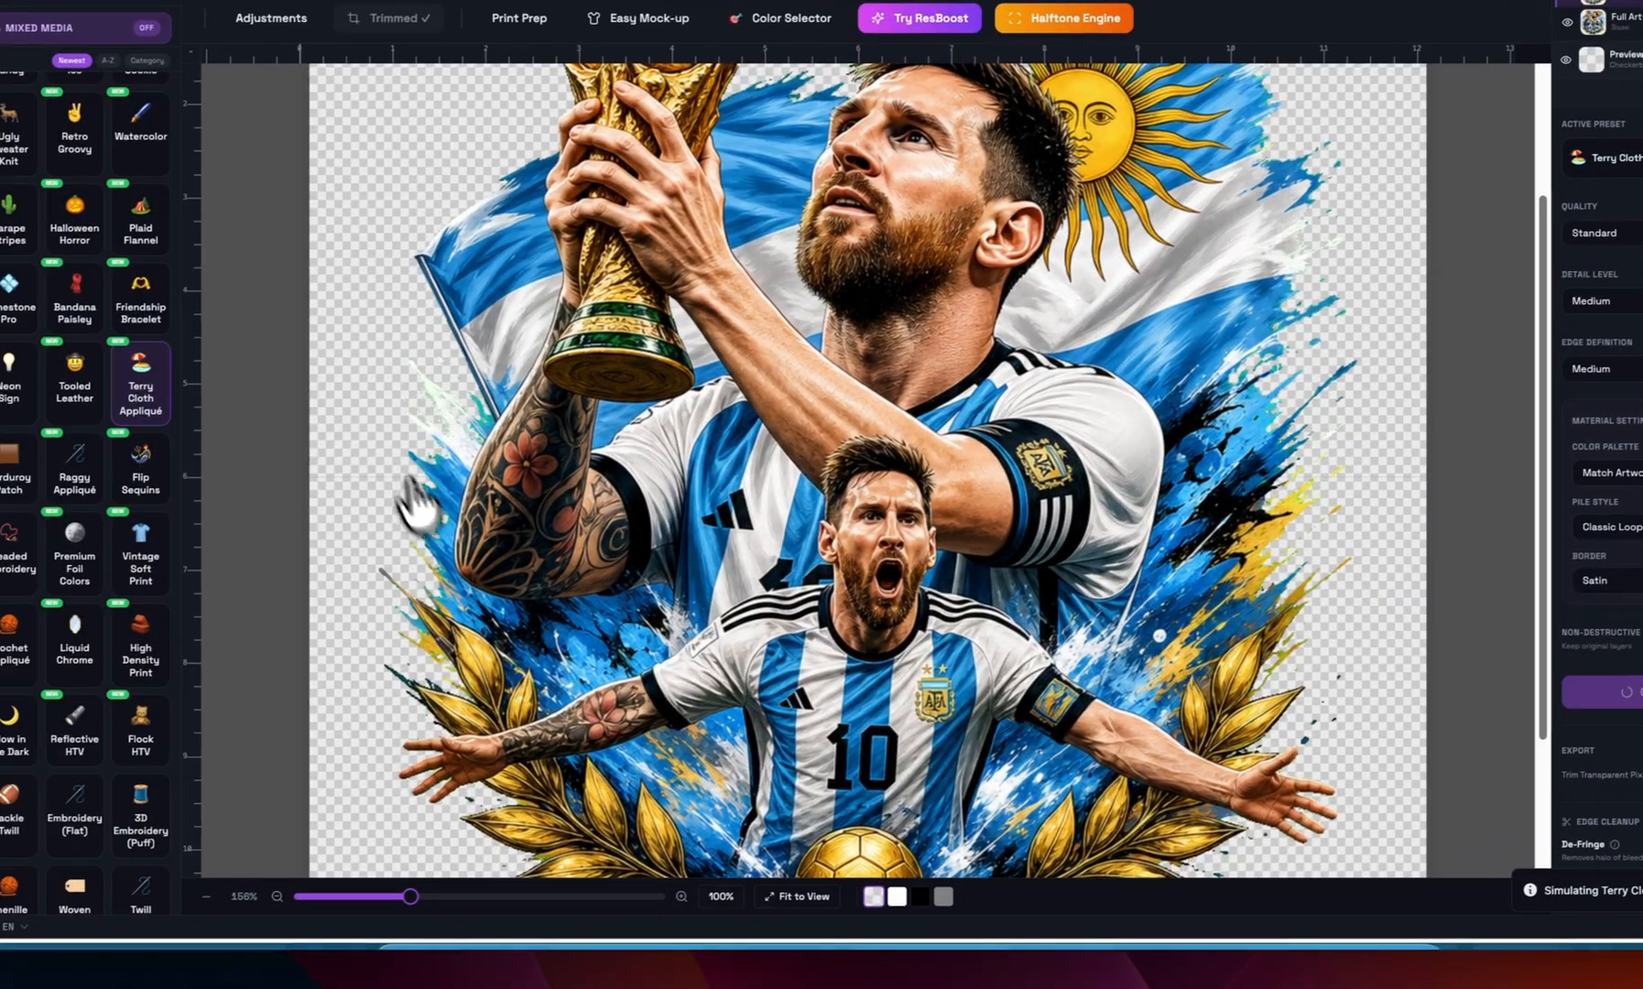
scroll(756, 431, down, 2)
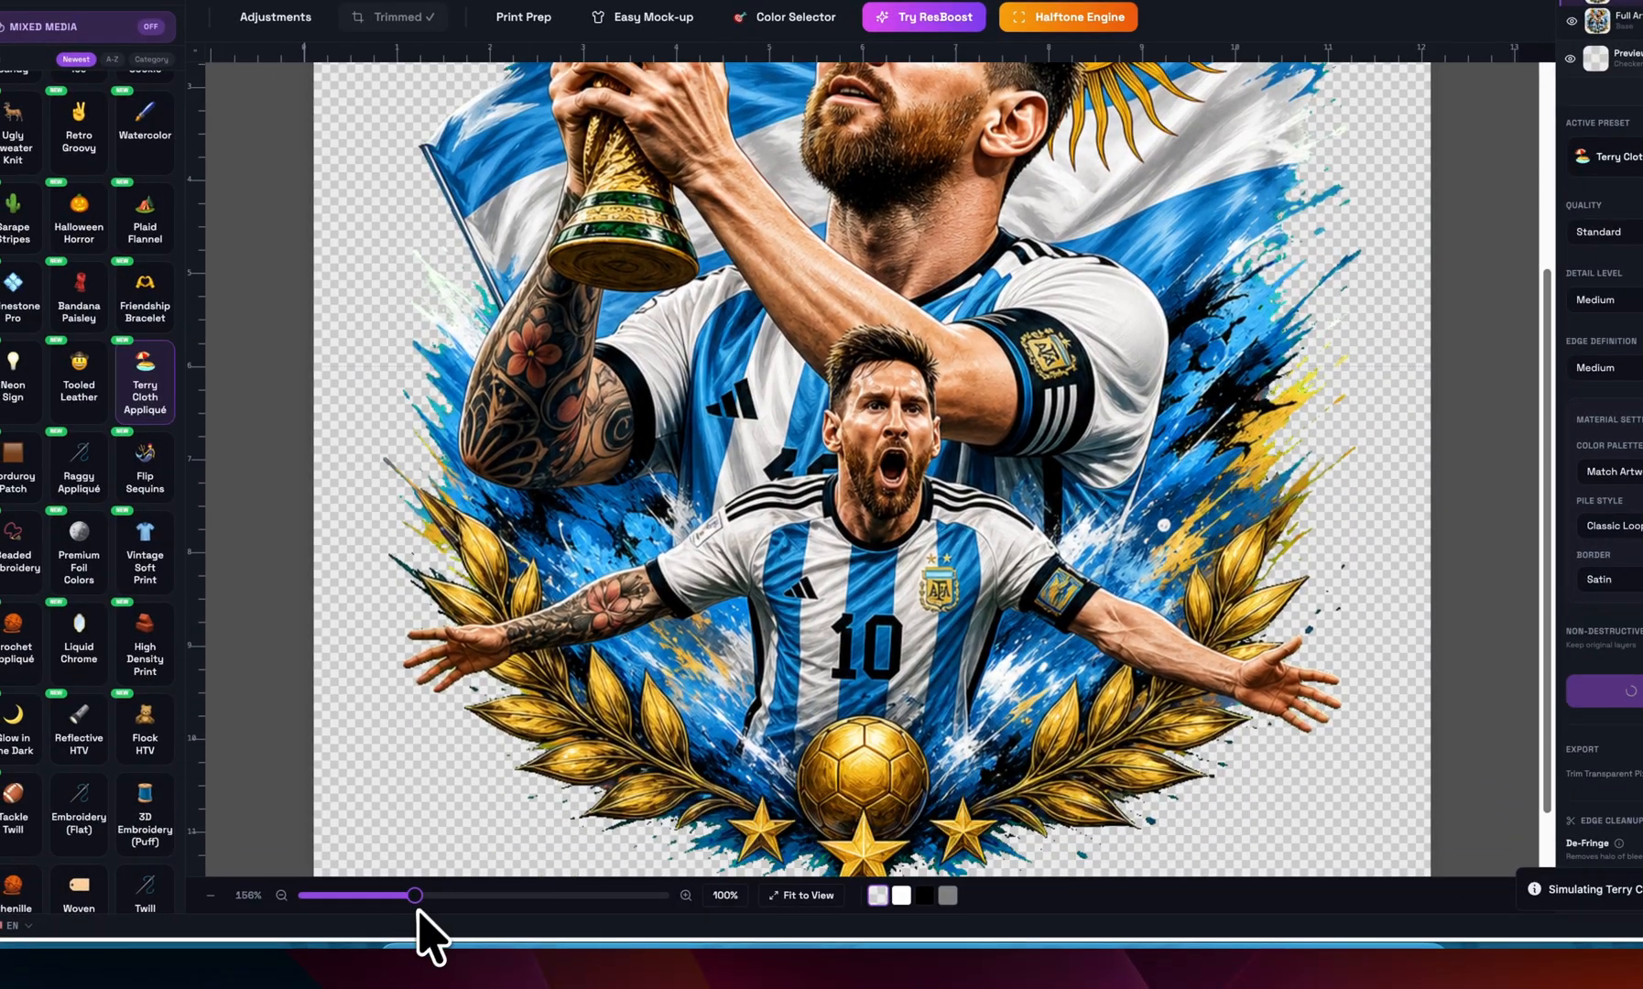
drag(415, 896, 374, 904)
scroll(917, 542, up, 1)
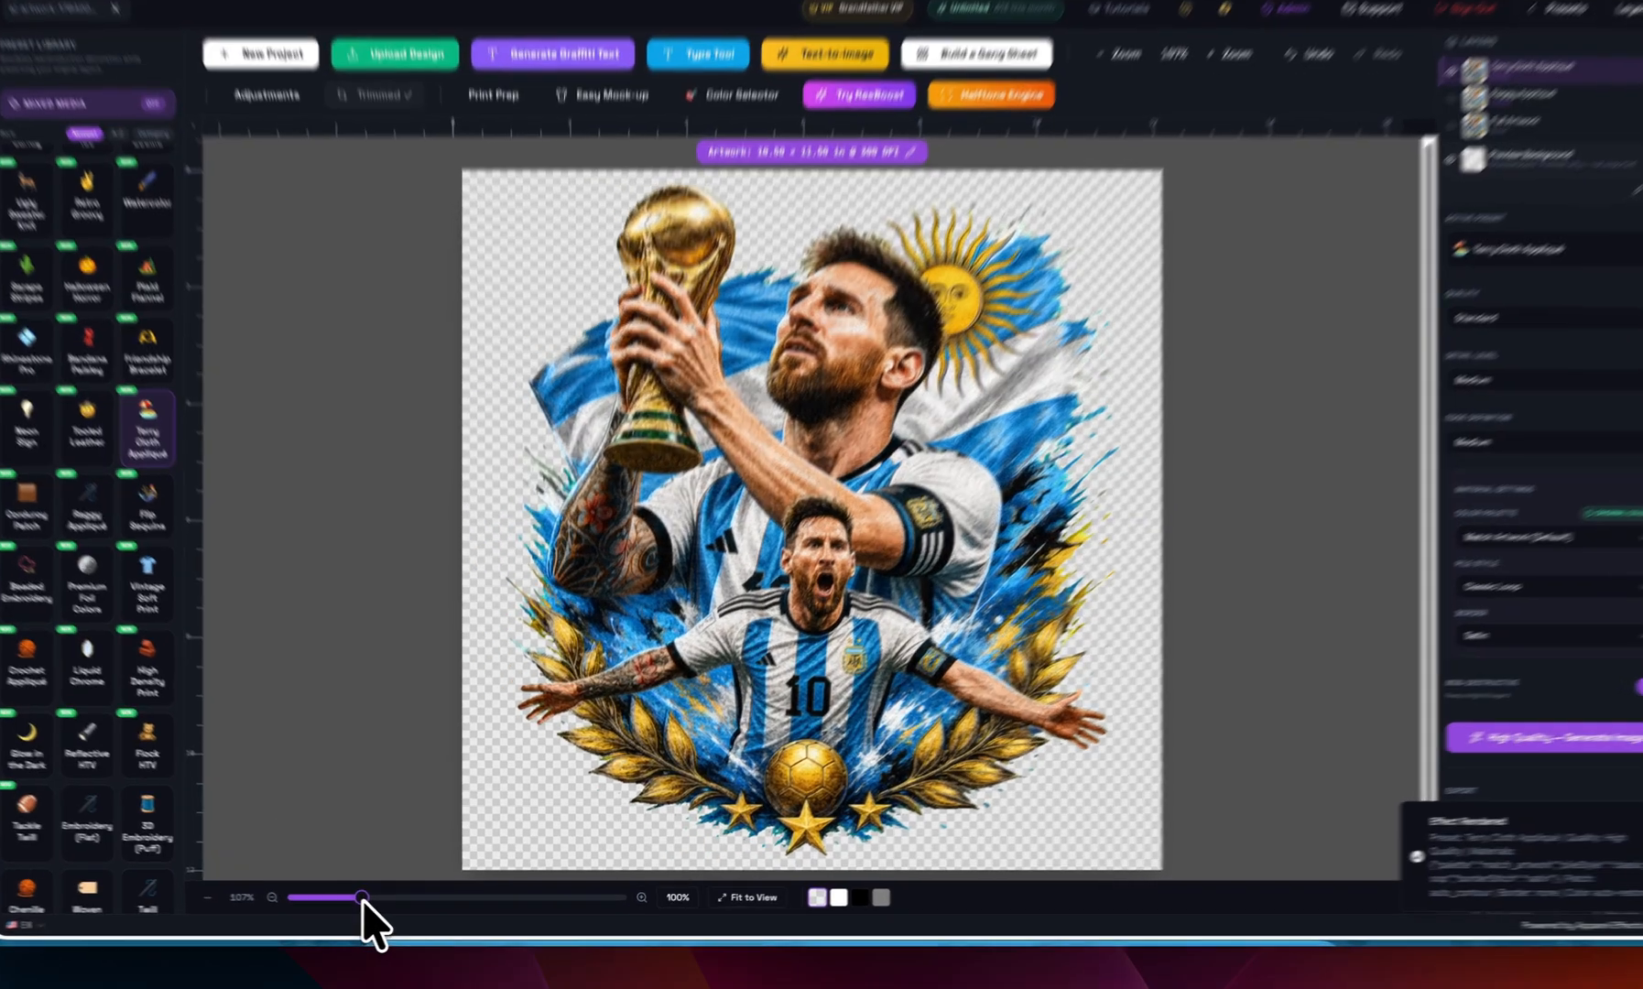
drag(381, 902, 437, 902)
scroll(549, 815, down, 6)
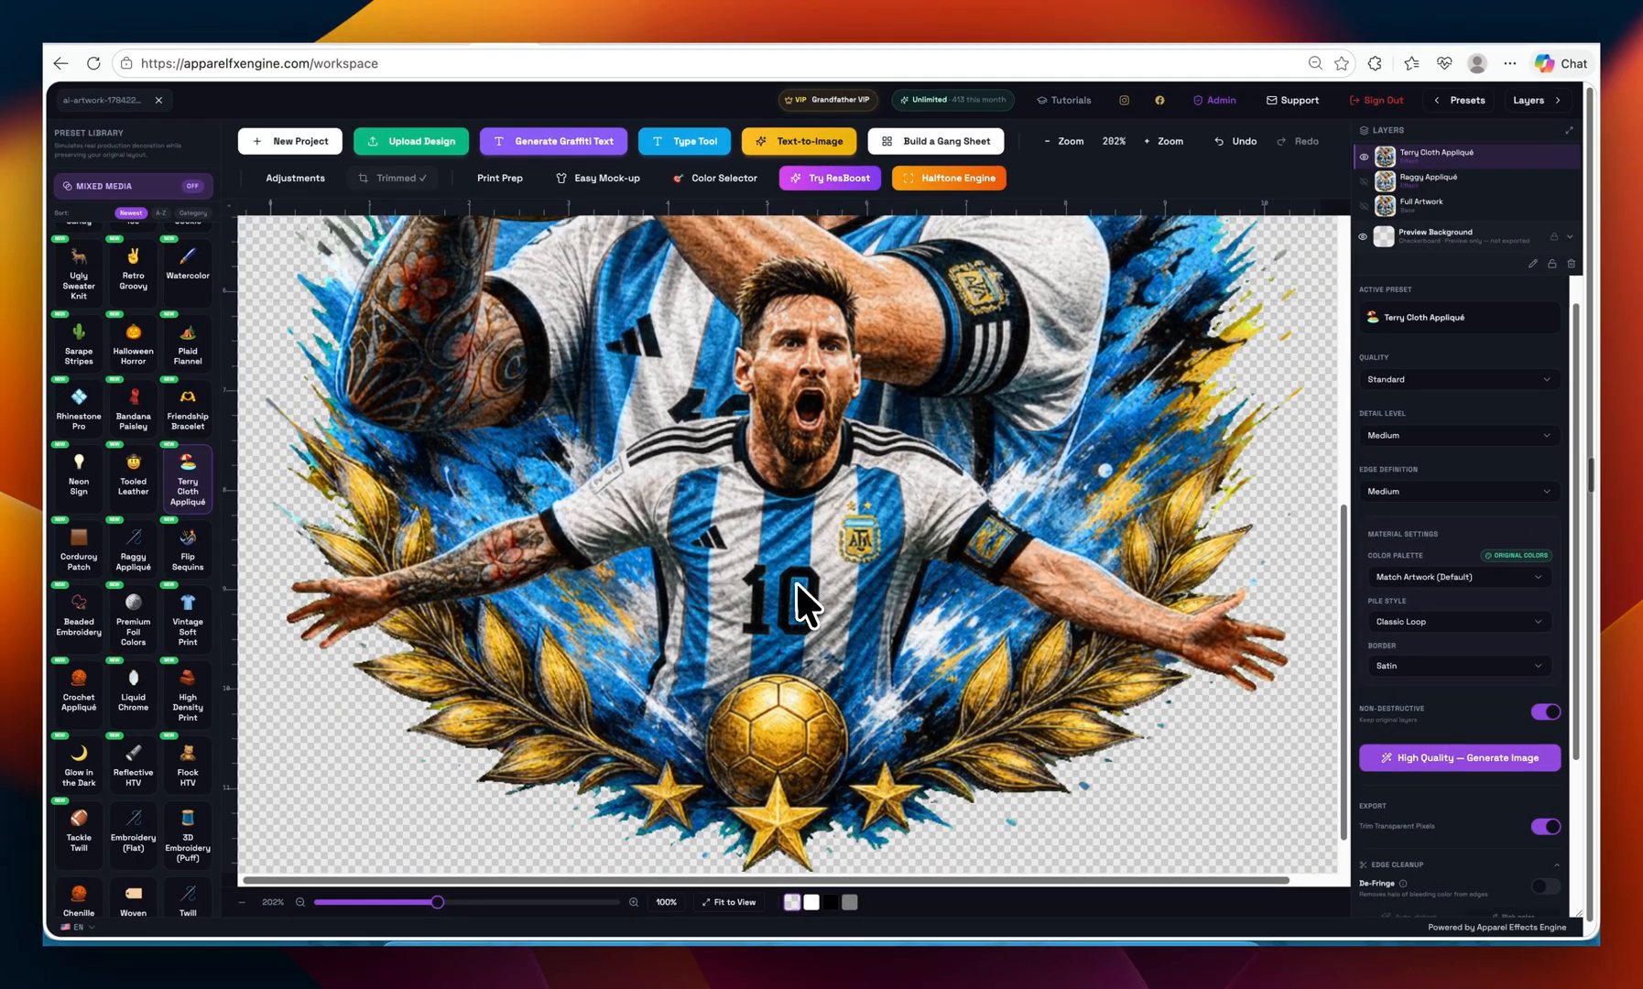
- Review the Terry Cloth Appliqué result, then hide its layer and make the Full Artwork layer visible
scroll(850, 503, up, 5)
scroll(799, 581, up, 2)
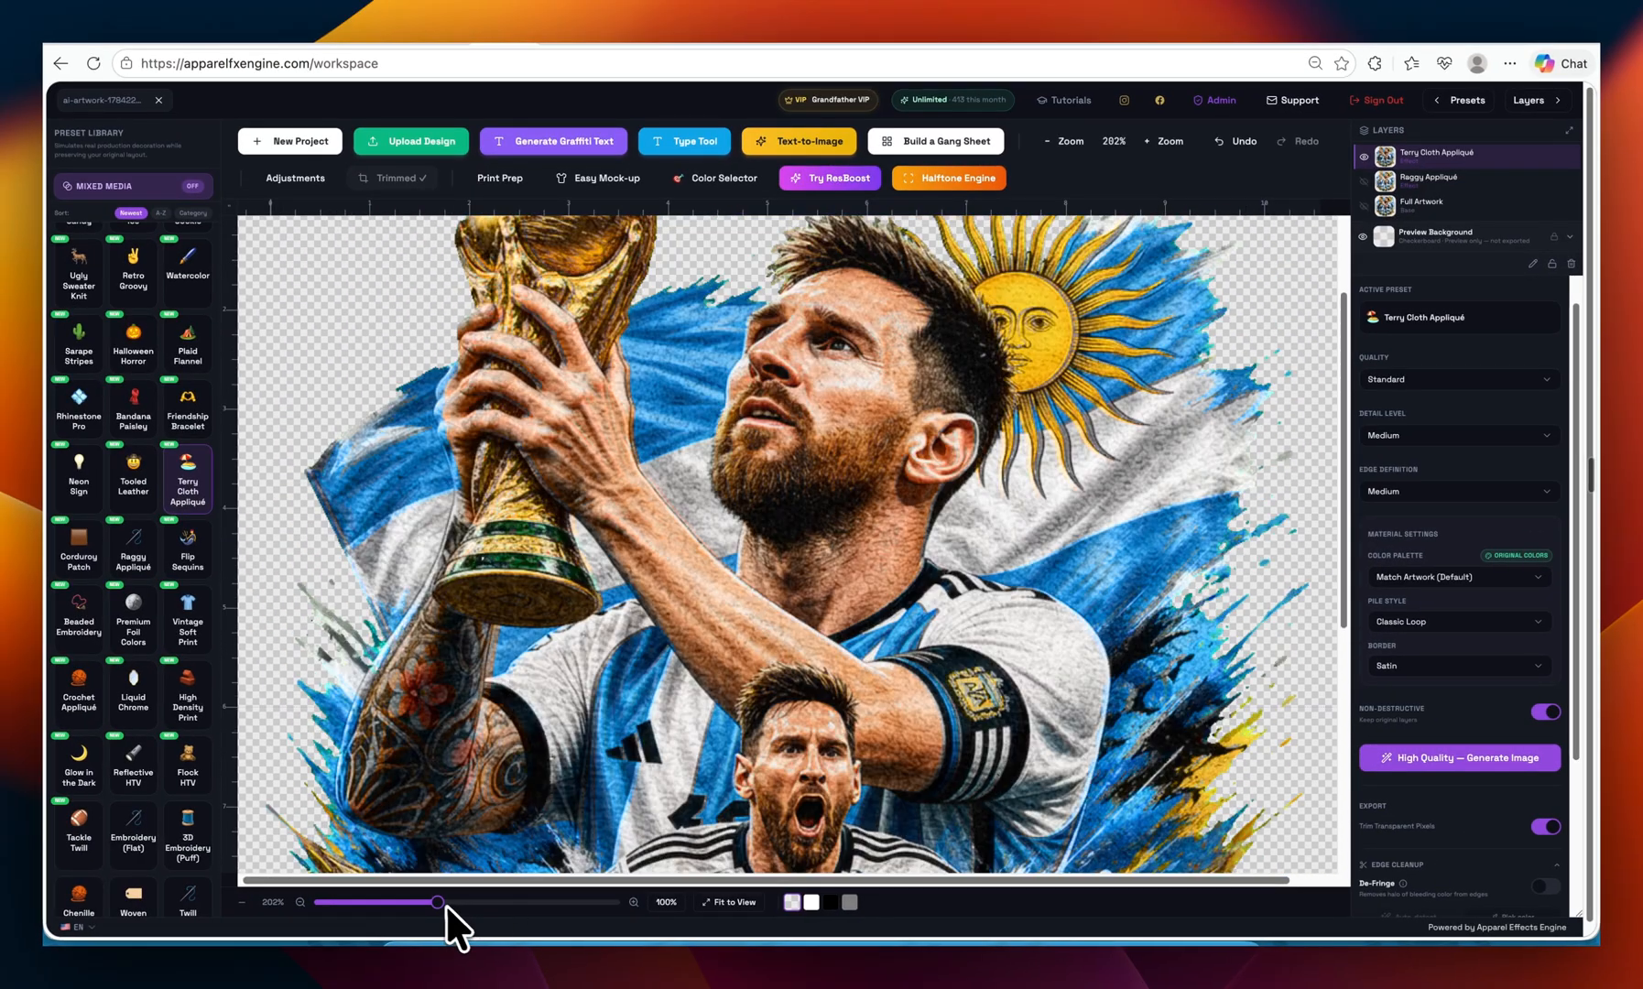
drag(440, 903, 378, 906)
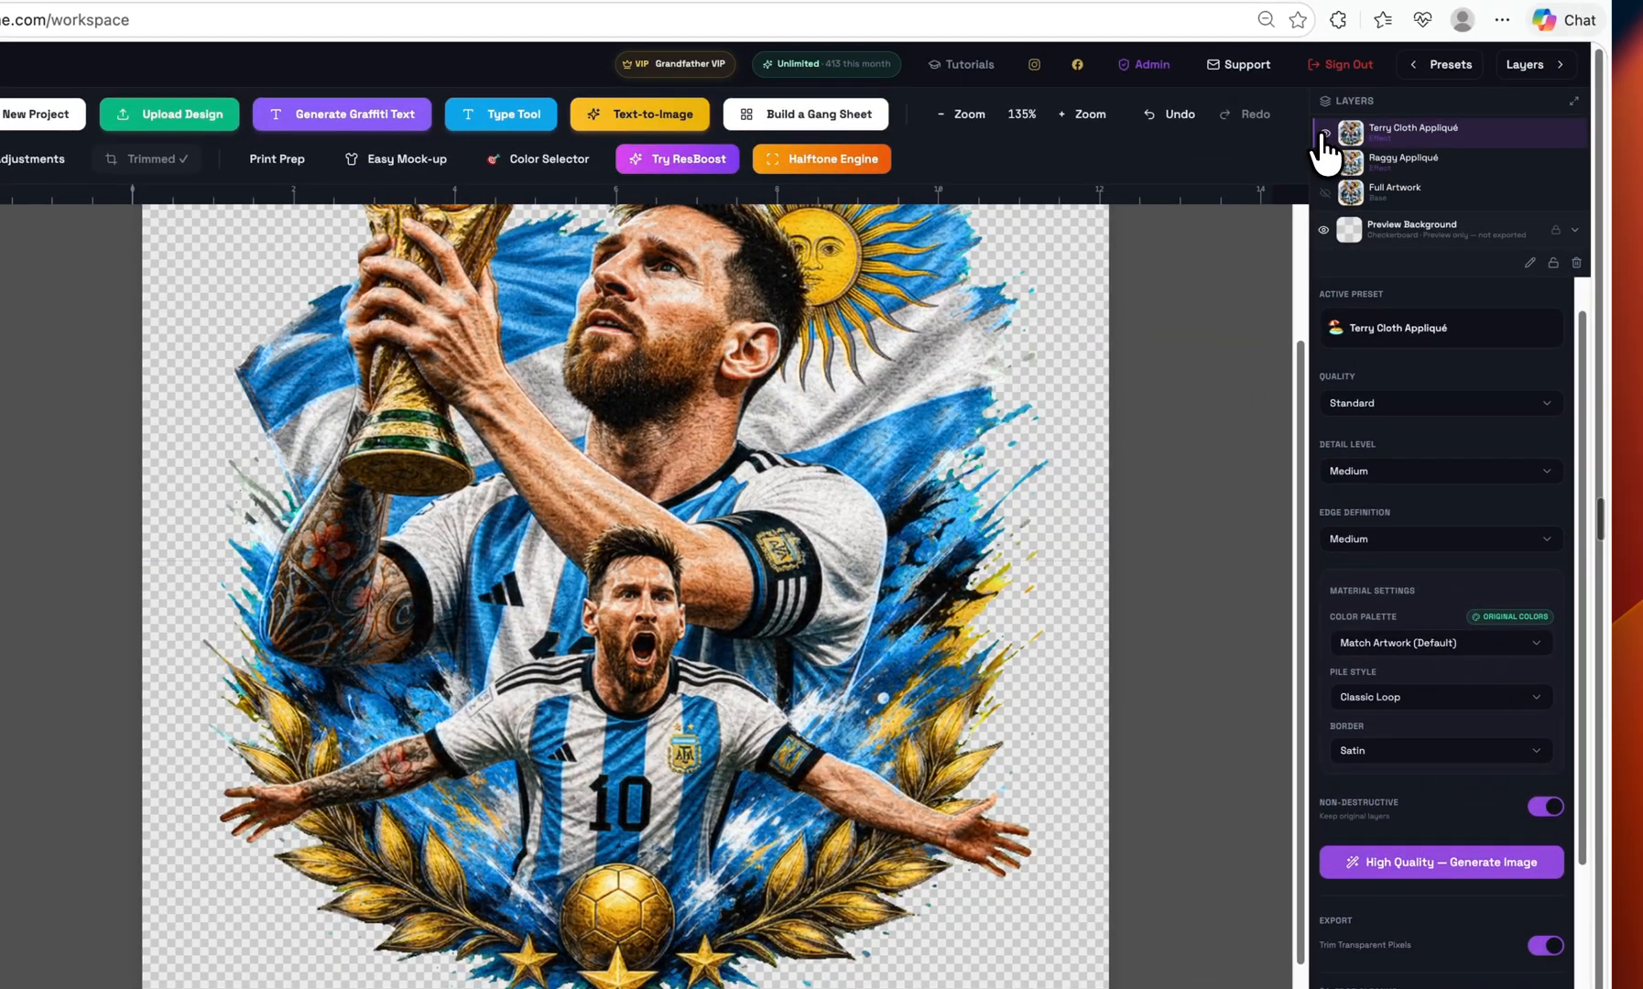
click(1416, 74)
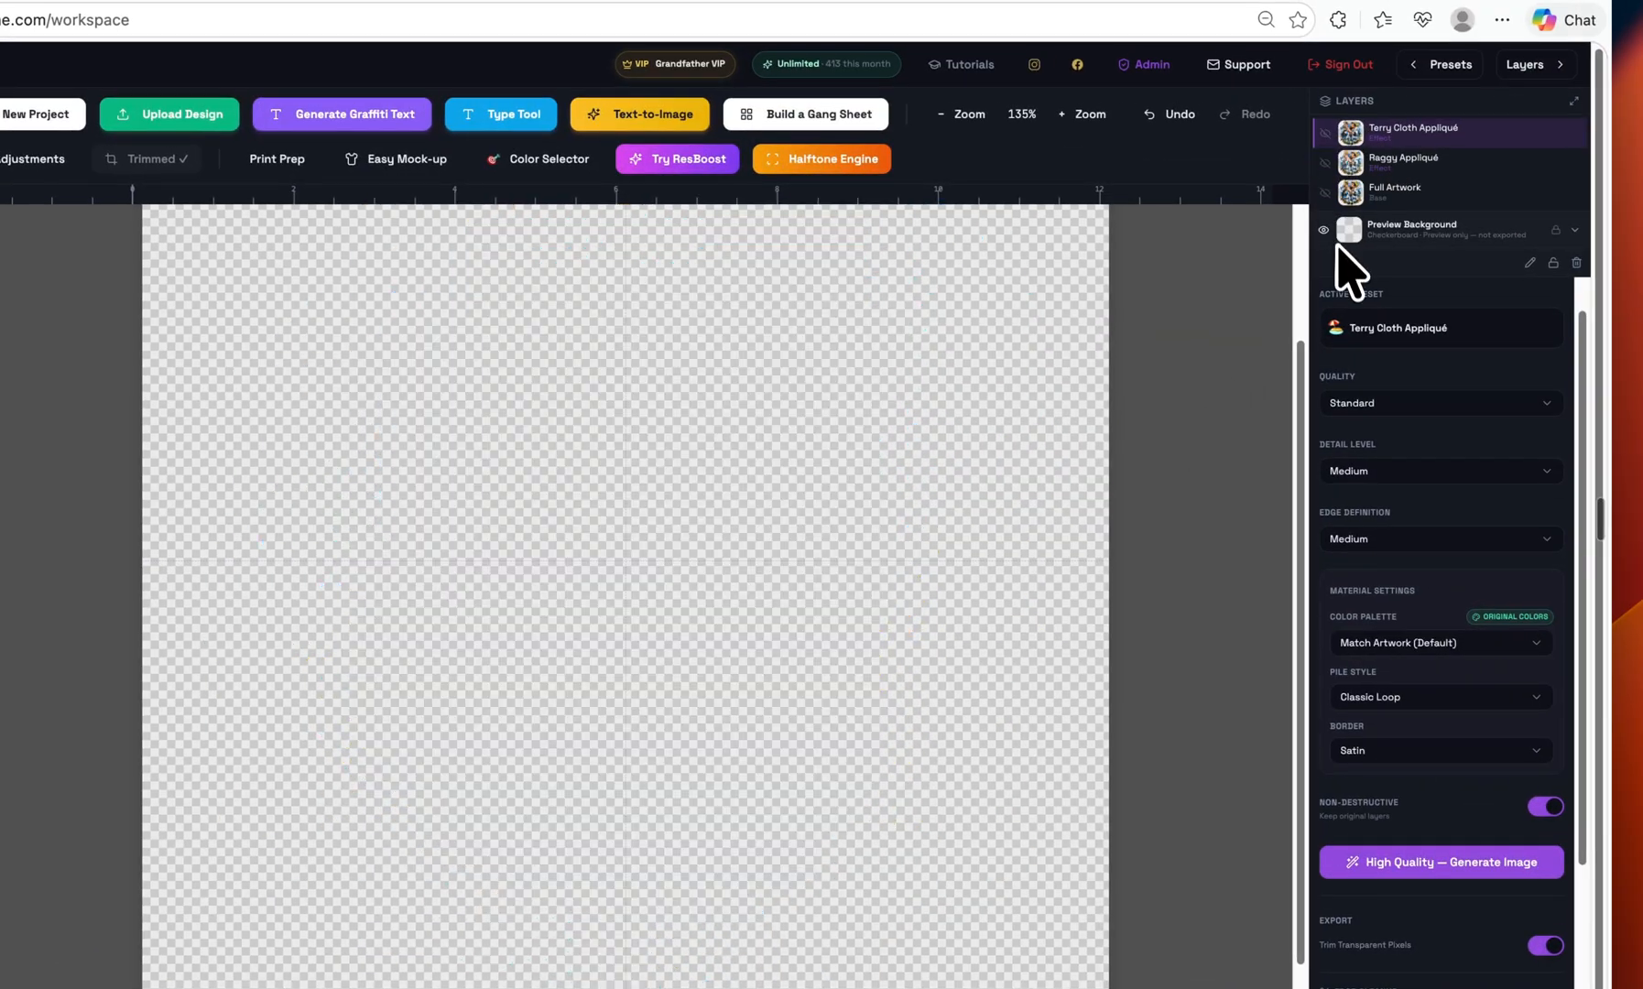
click(1325, 193)
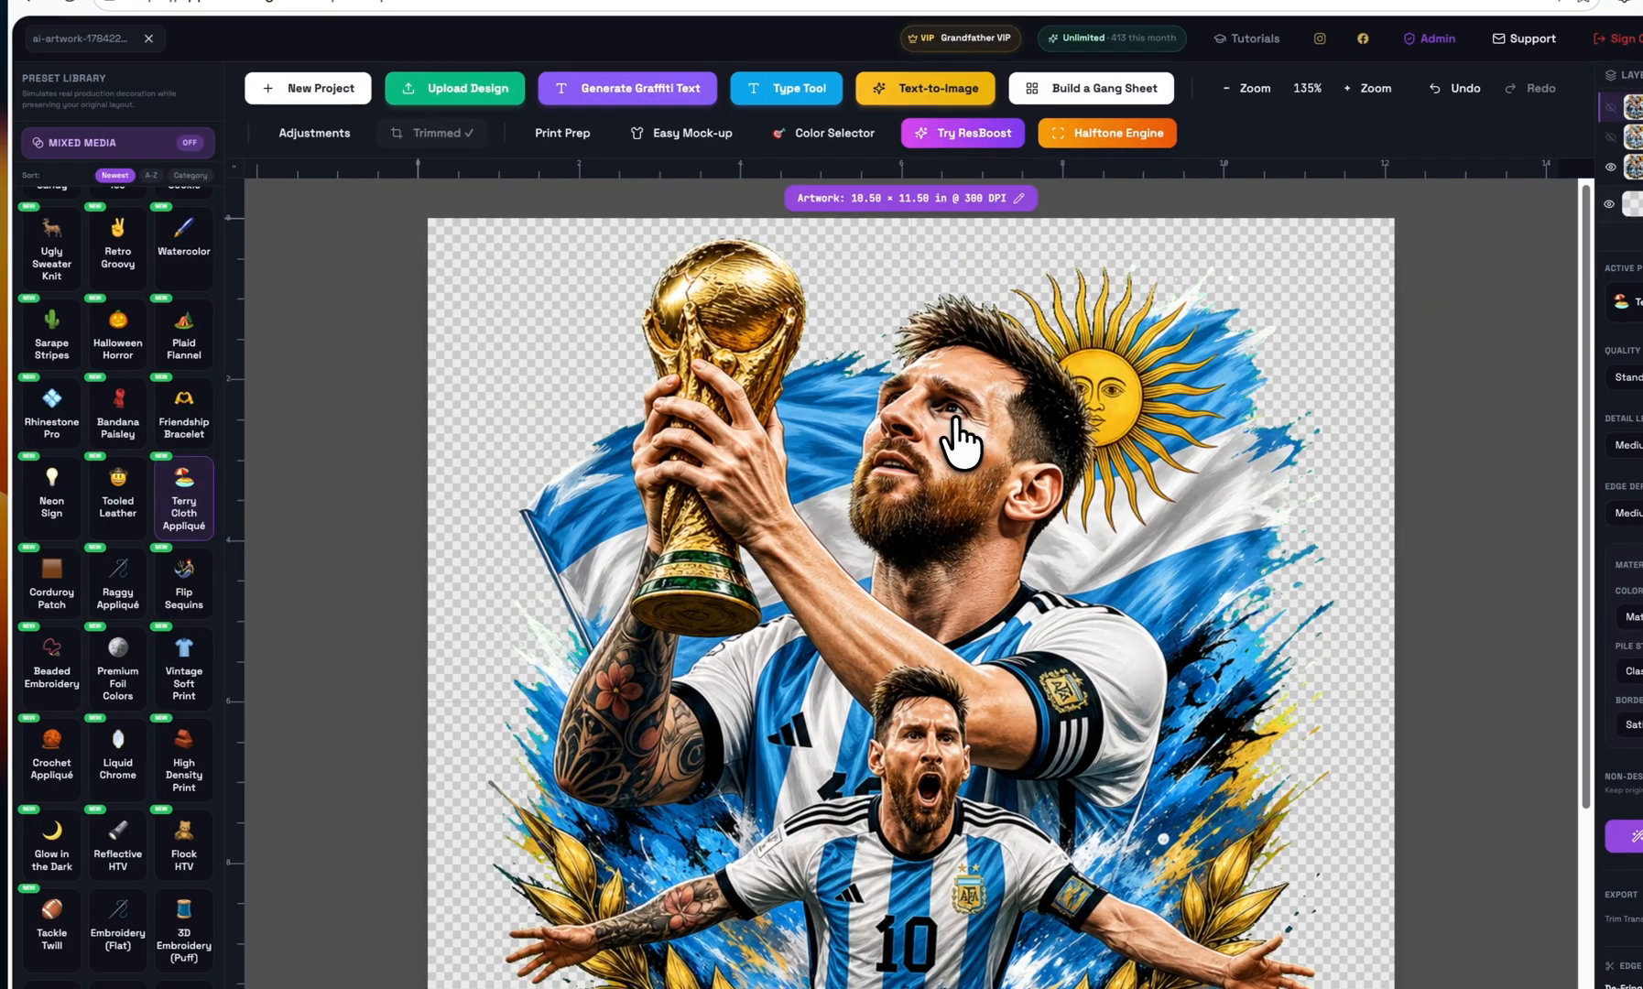
- Choose the Cloud Puff preset and generate it with Balanced density, Standard puff thickness, Mixed lobe size and Sculpted definition
scroll(147, 403, up, 4)
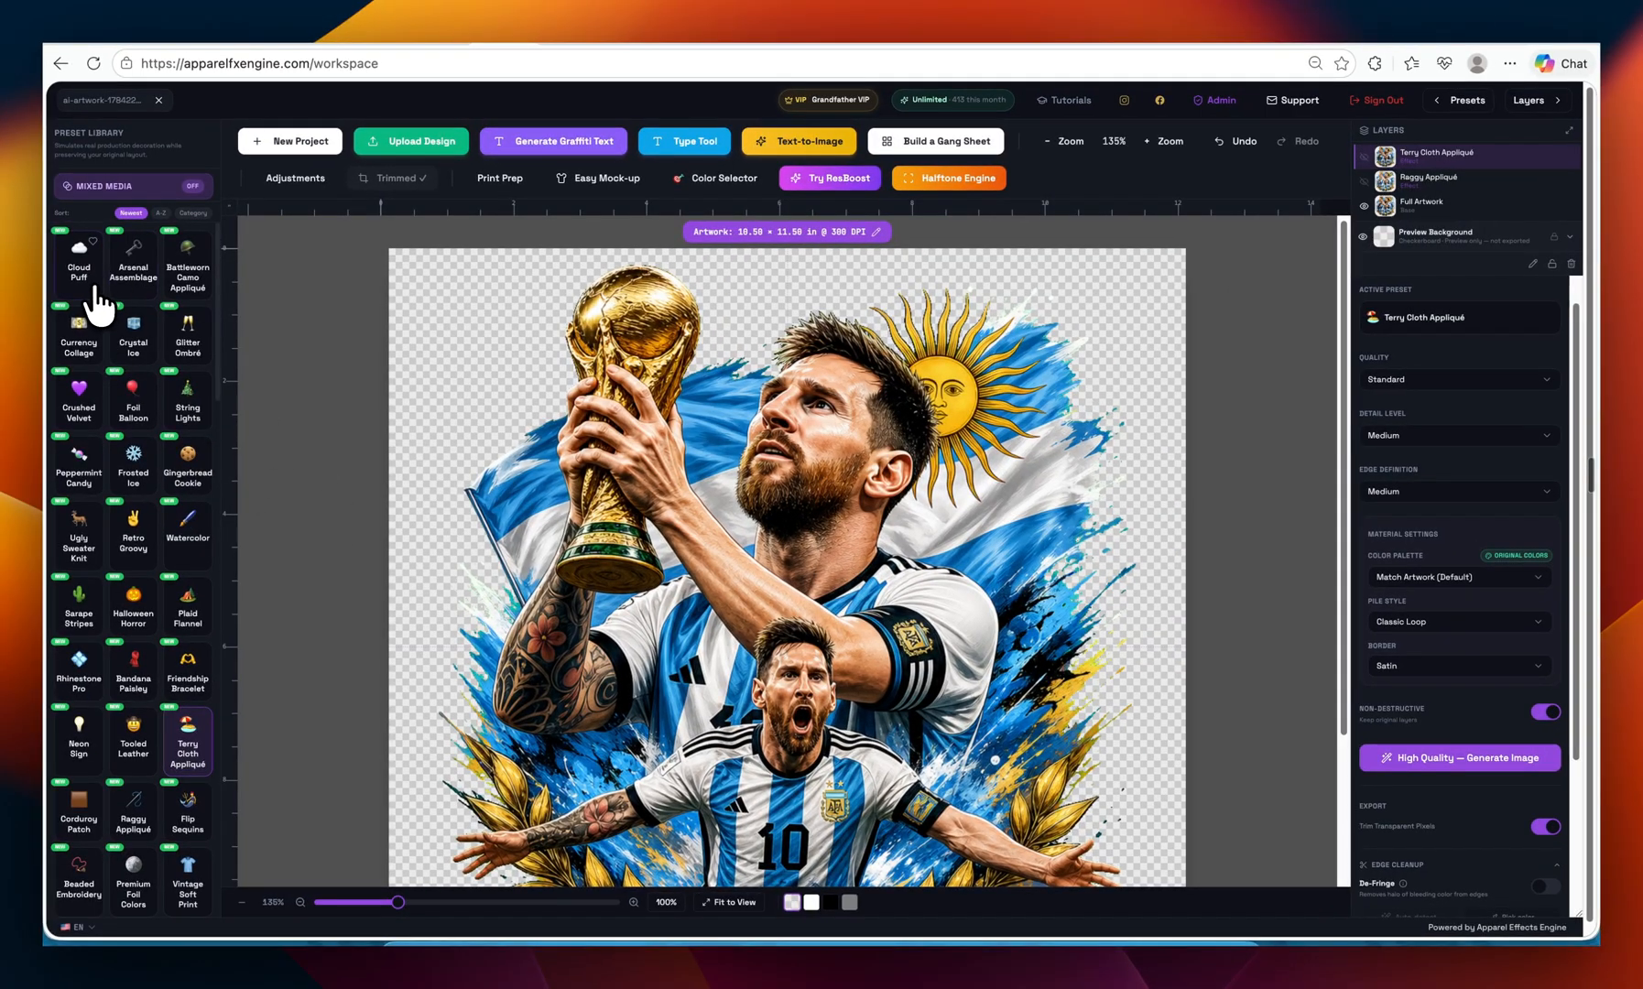
click(92, 284)
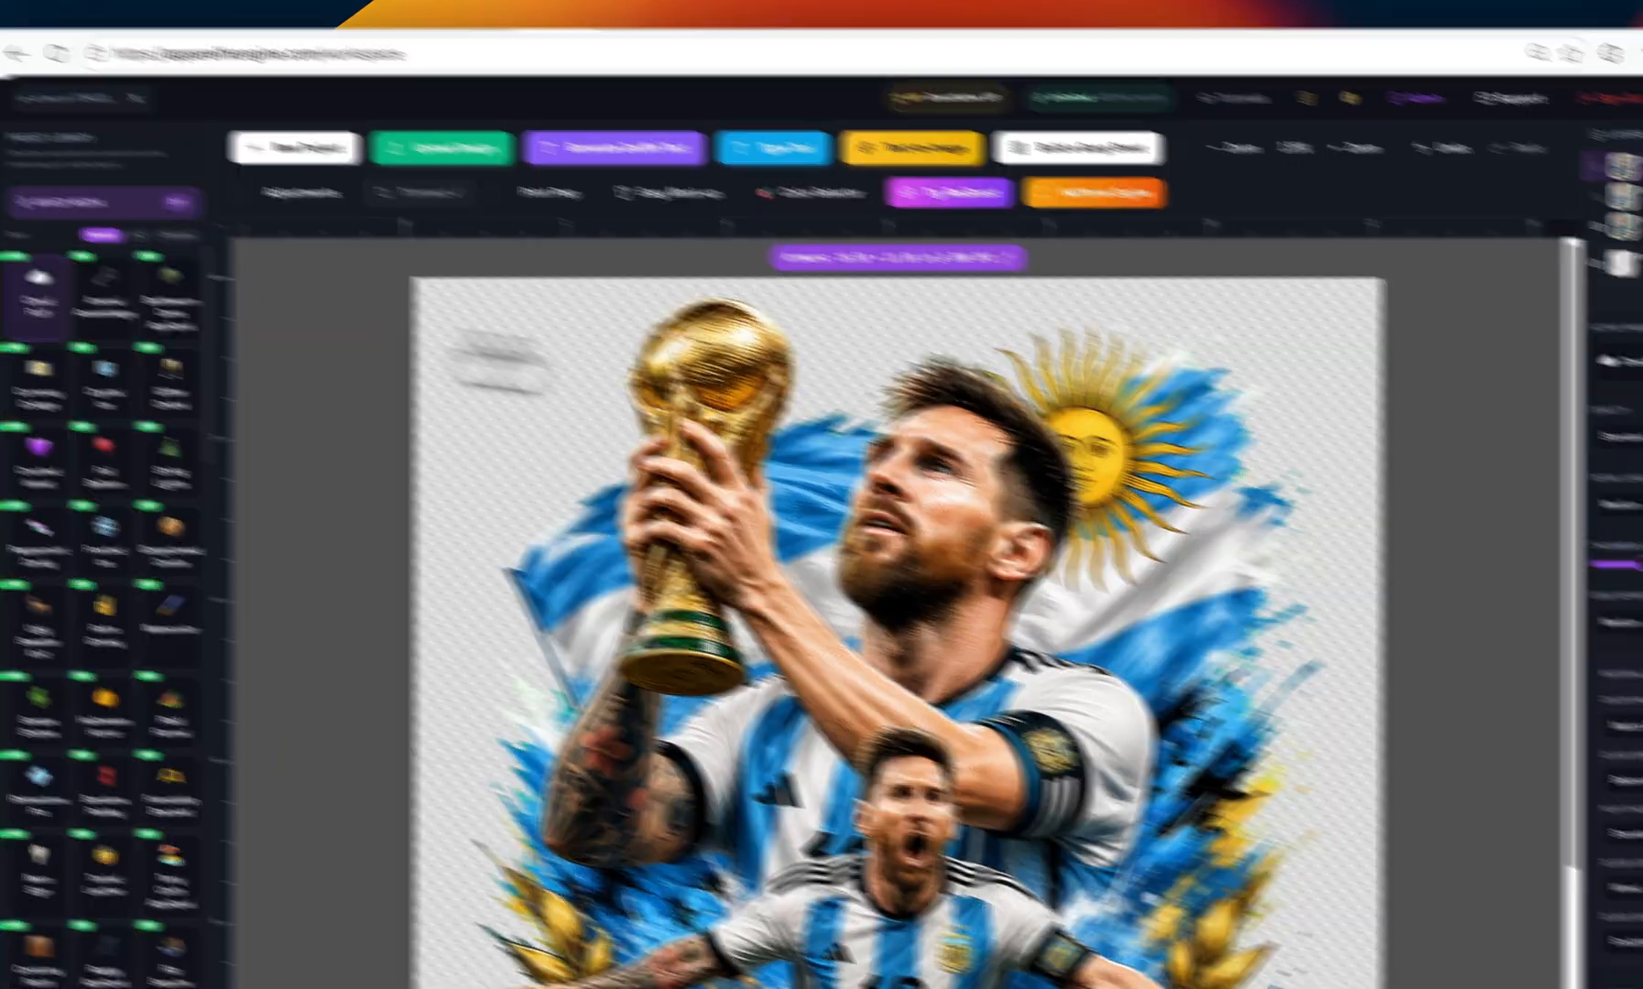
scroll(1397, 678, down, 2)
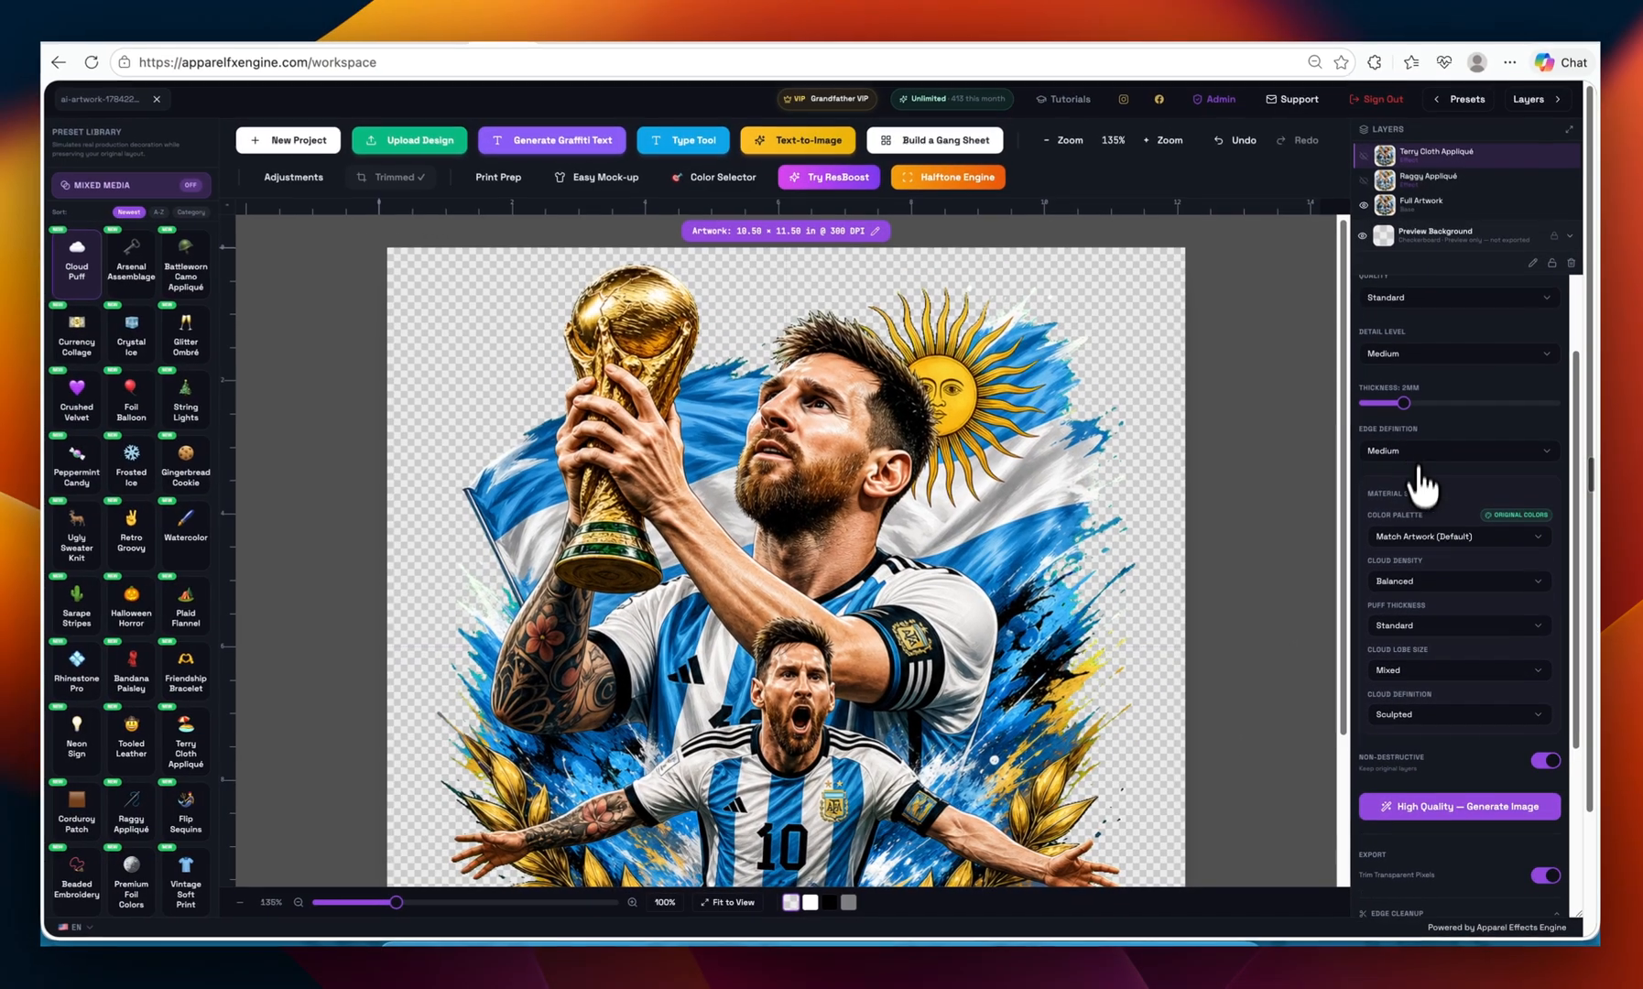
scroll(1423, 485, up, 2)
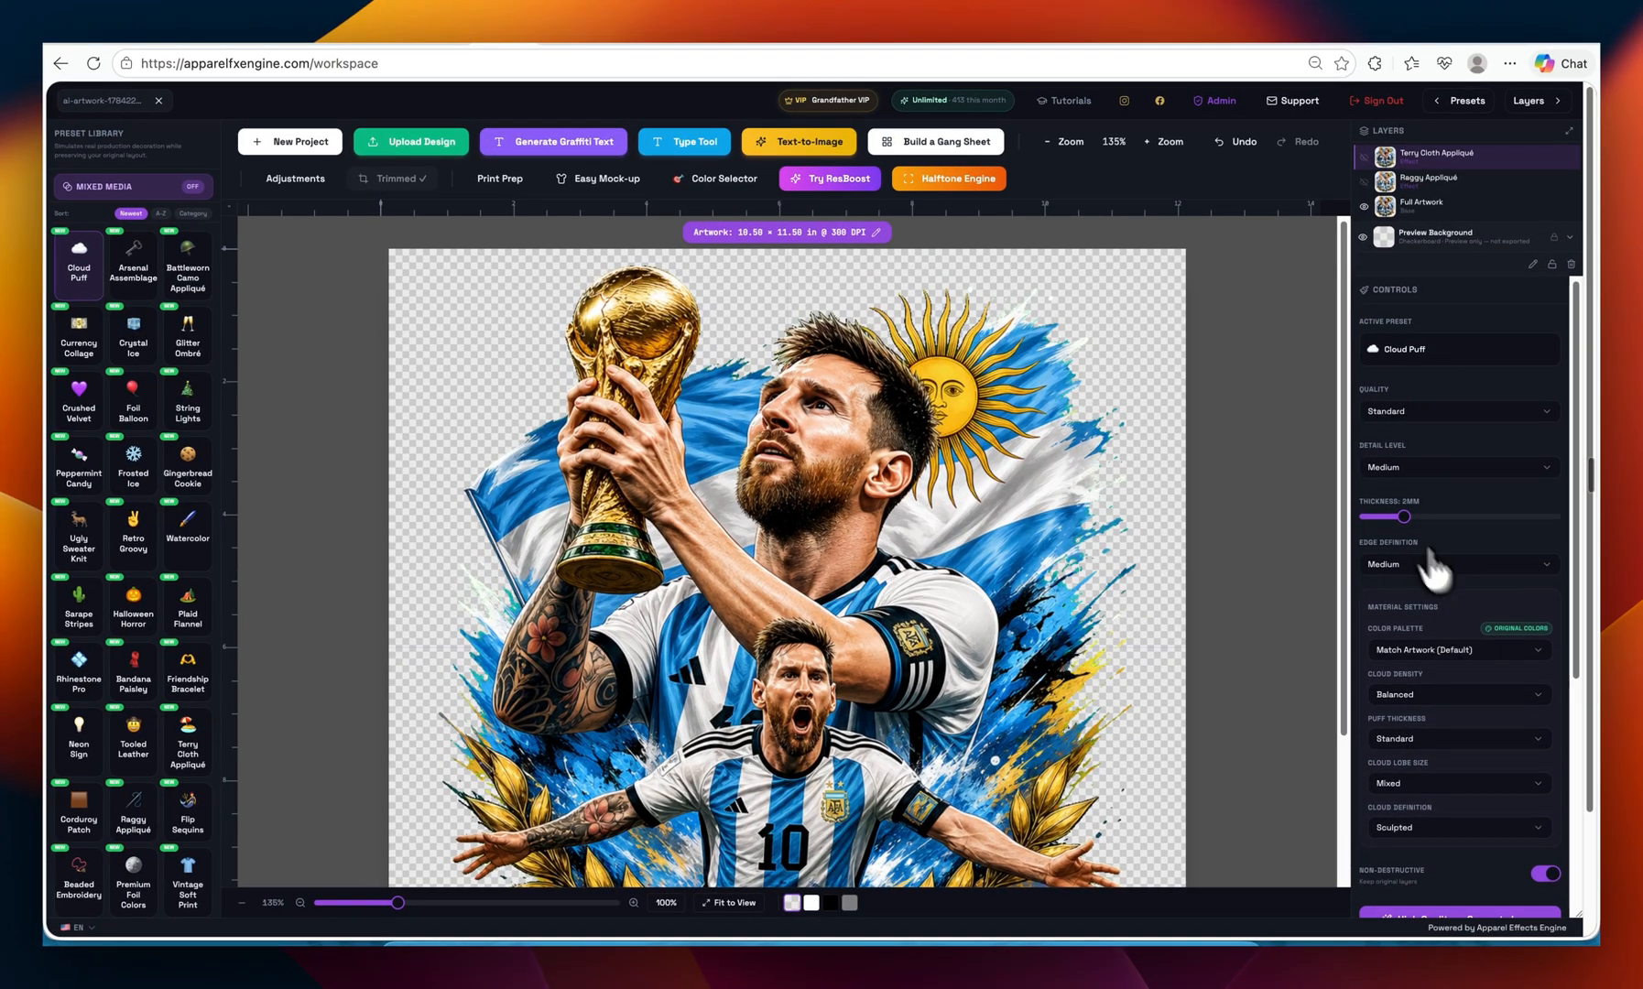
scroll(1422, 770, down, 3)
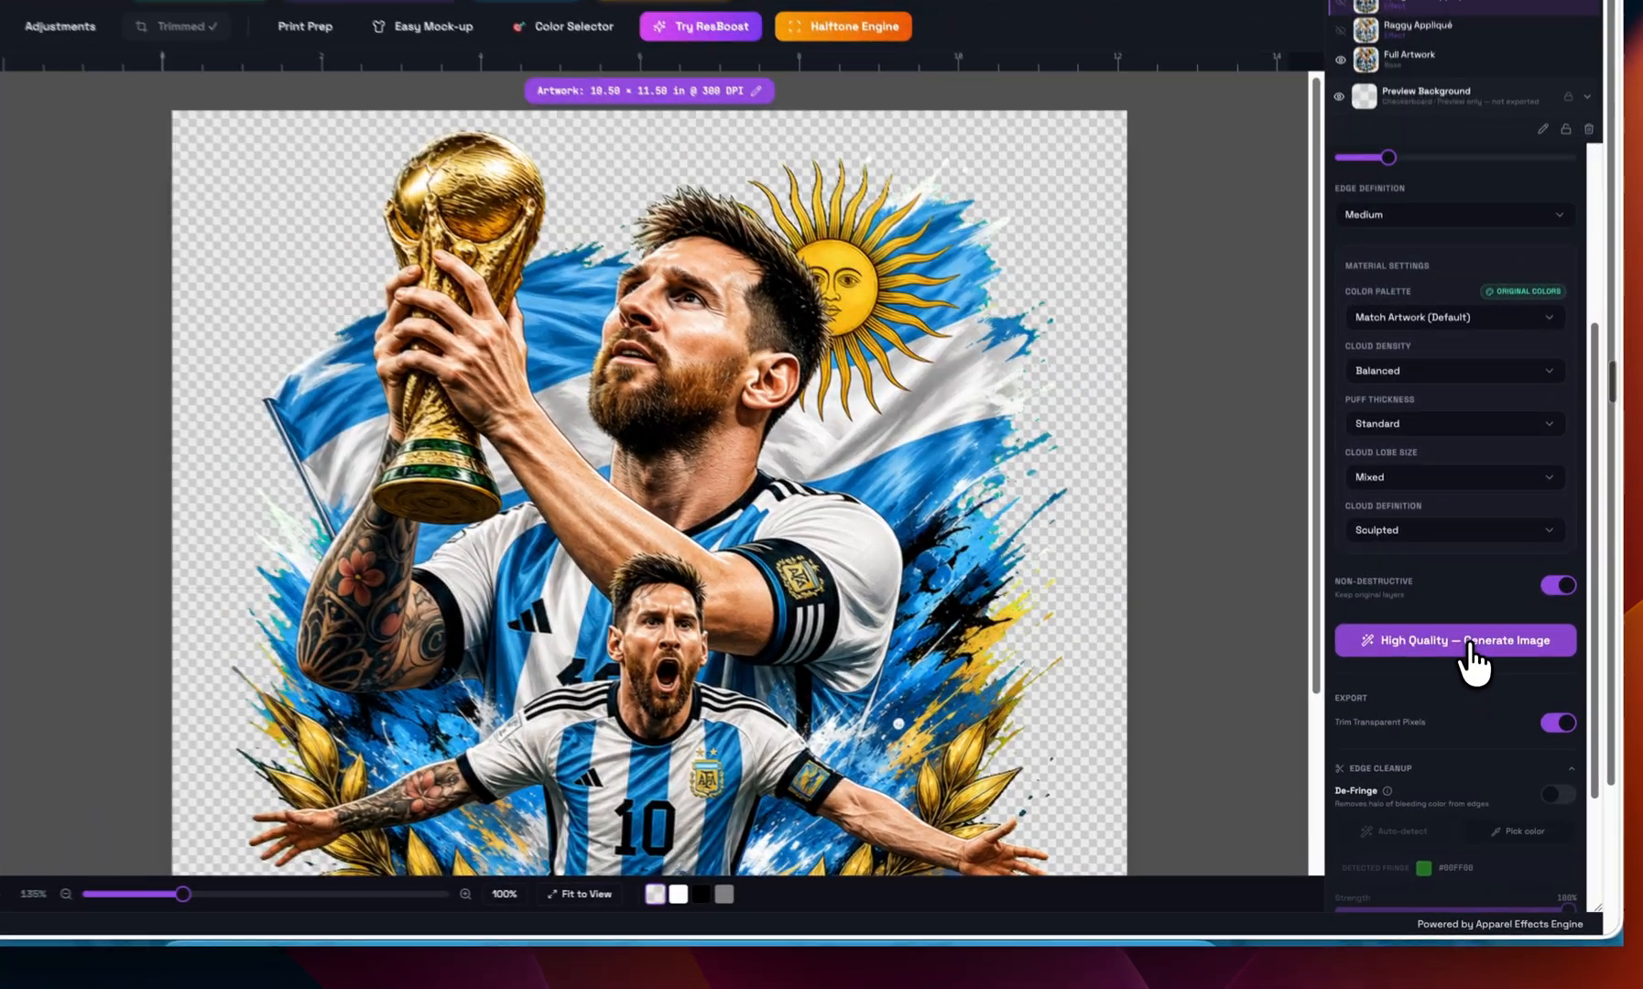
click(1481, 688)
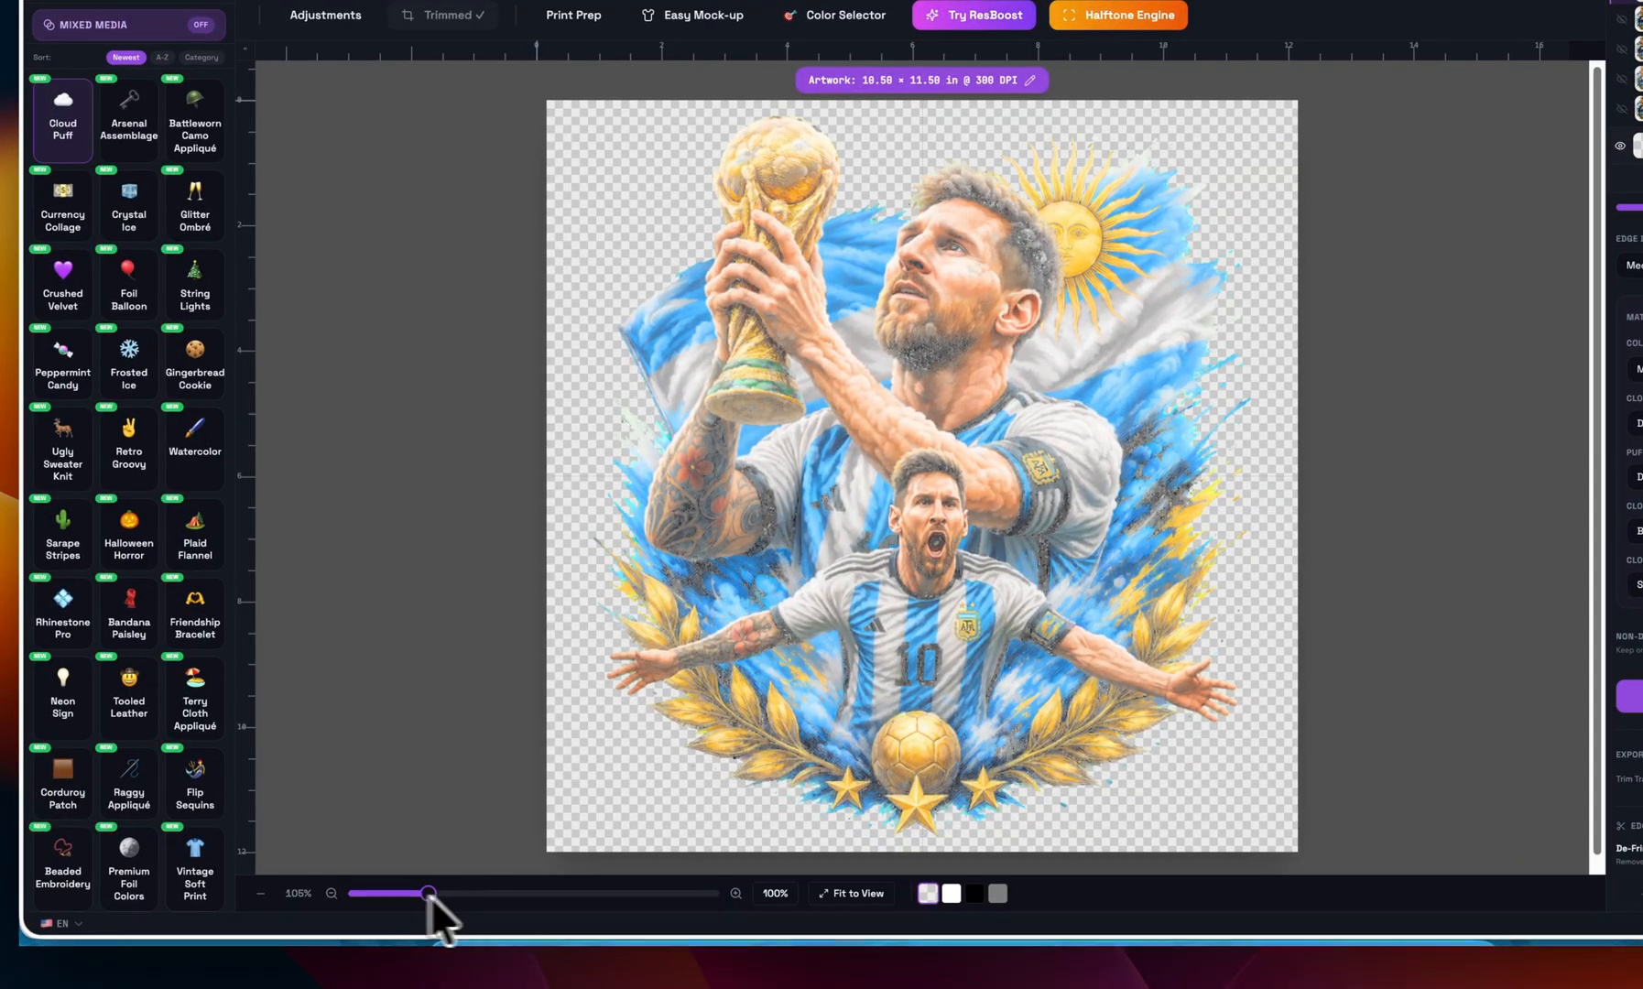
- Inspect the Cloud Puff texture up close, from the trophy down to the stars and back
drag(428, 894, 491, 894)
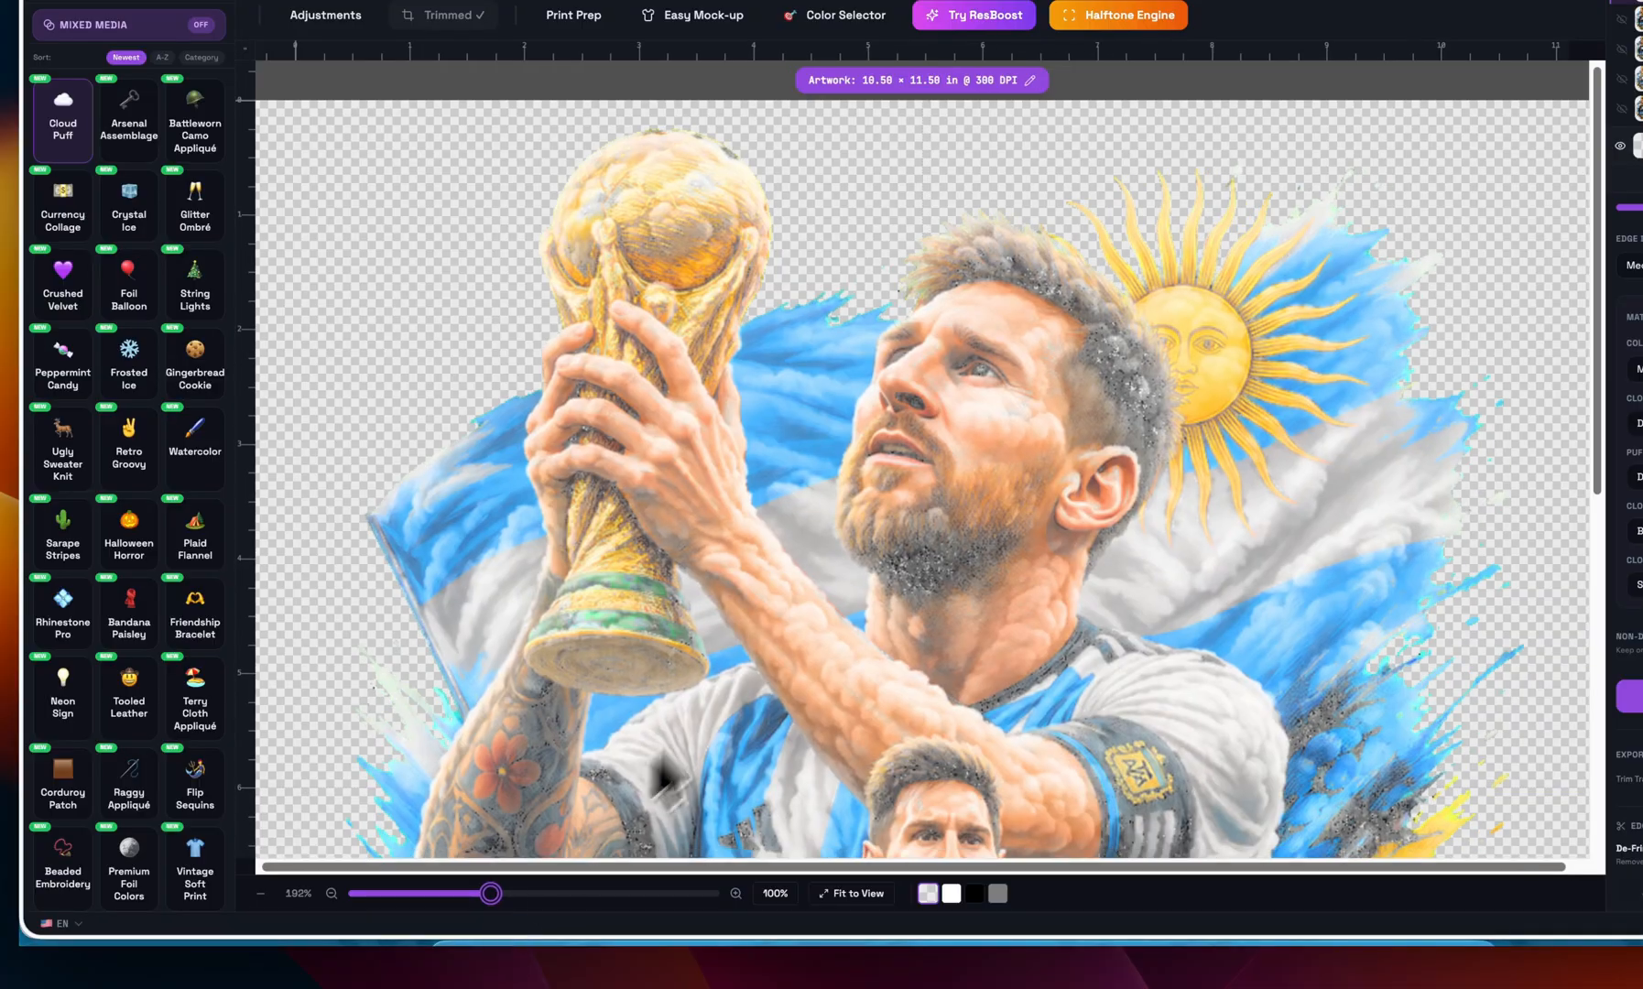
scroll(853, 670, down, 10)
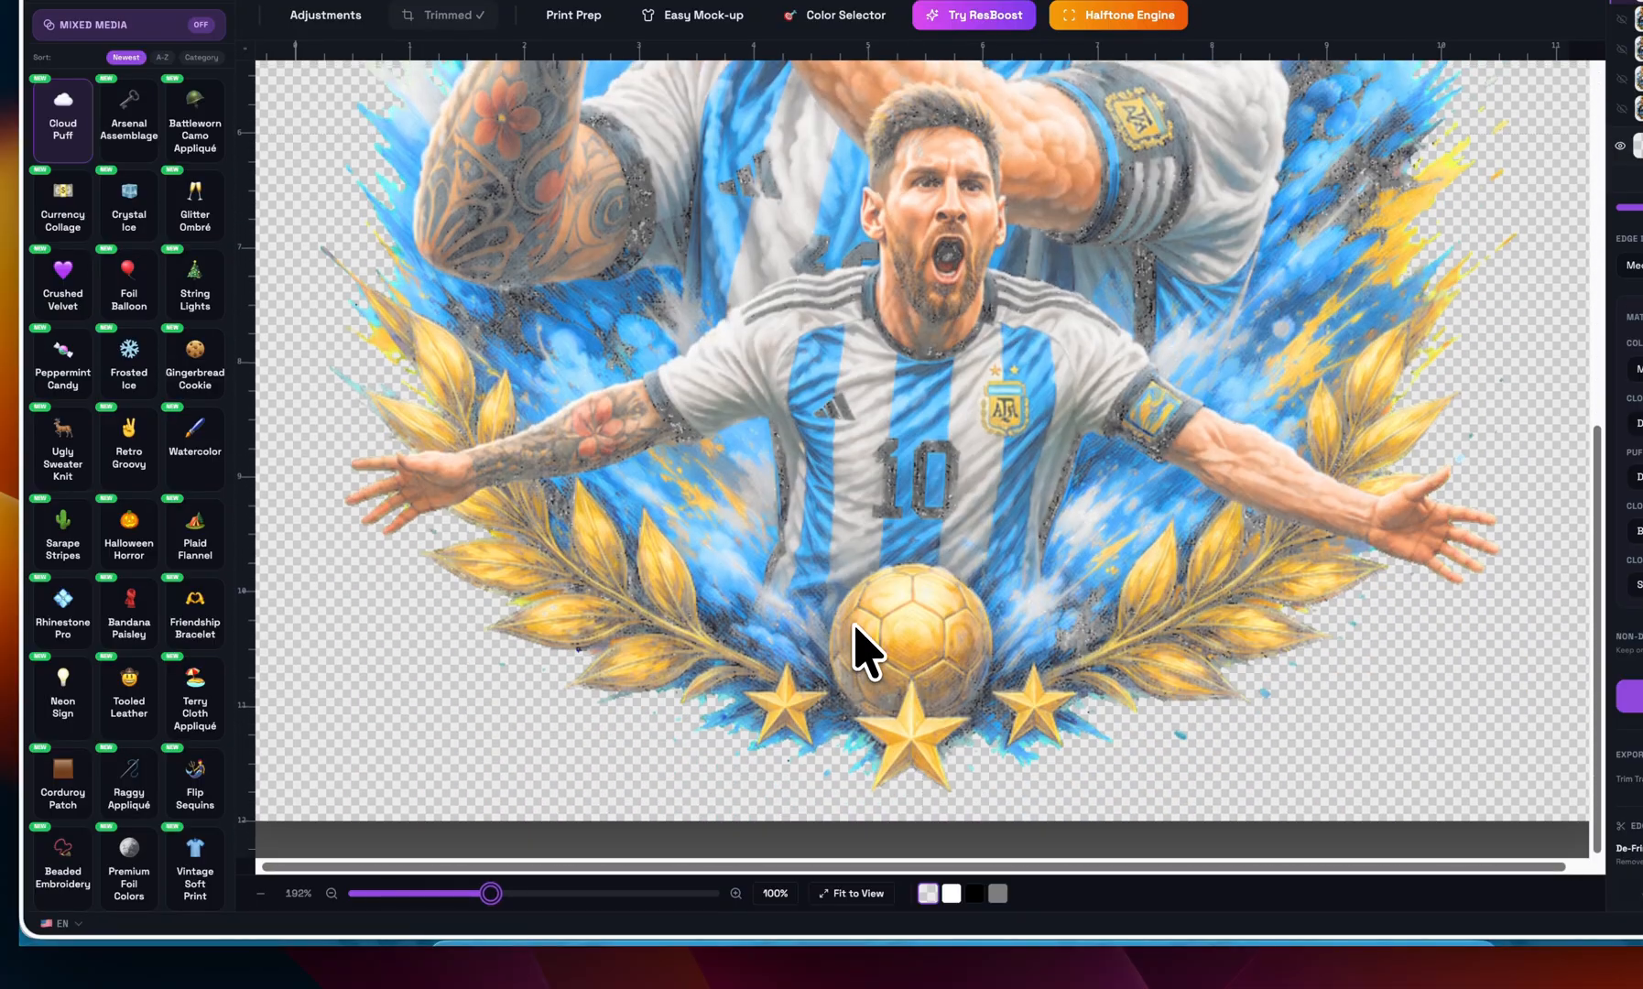
scroll(854, 625, up, 10)
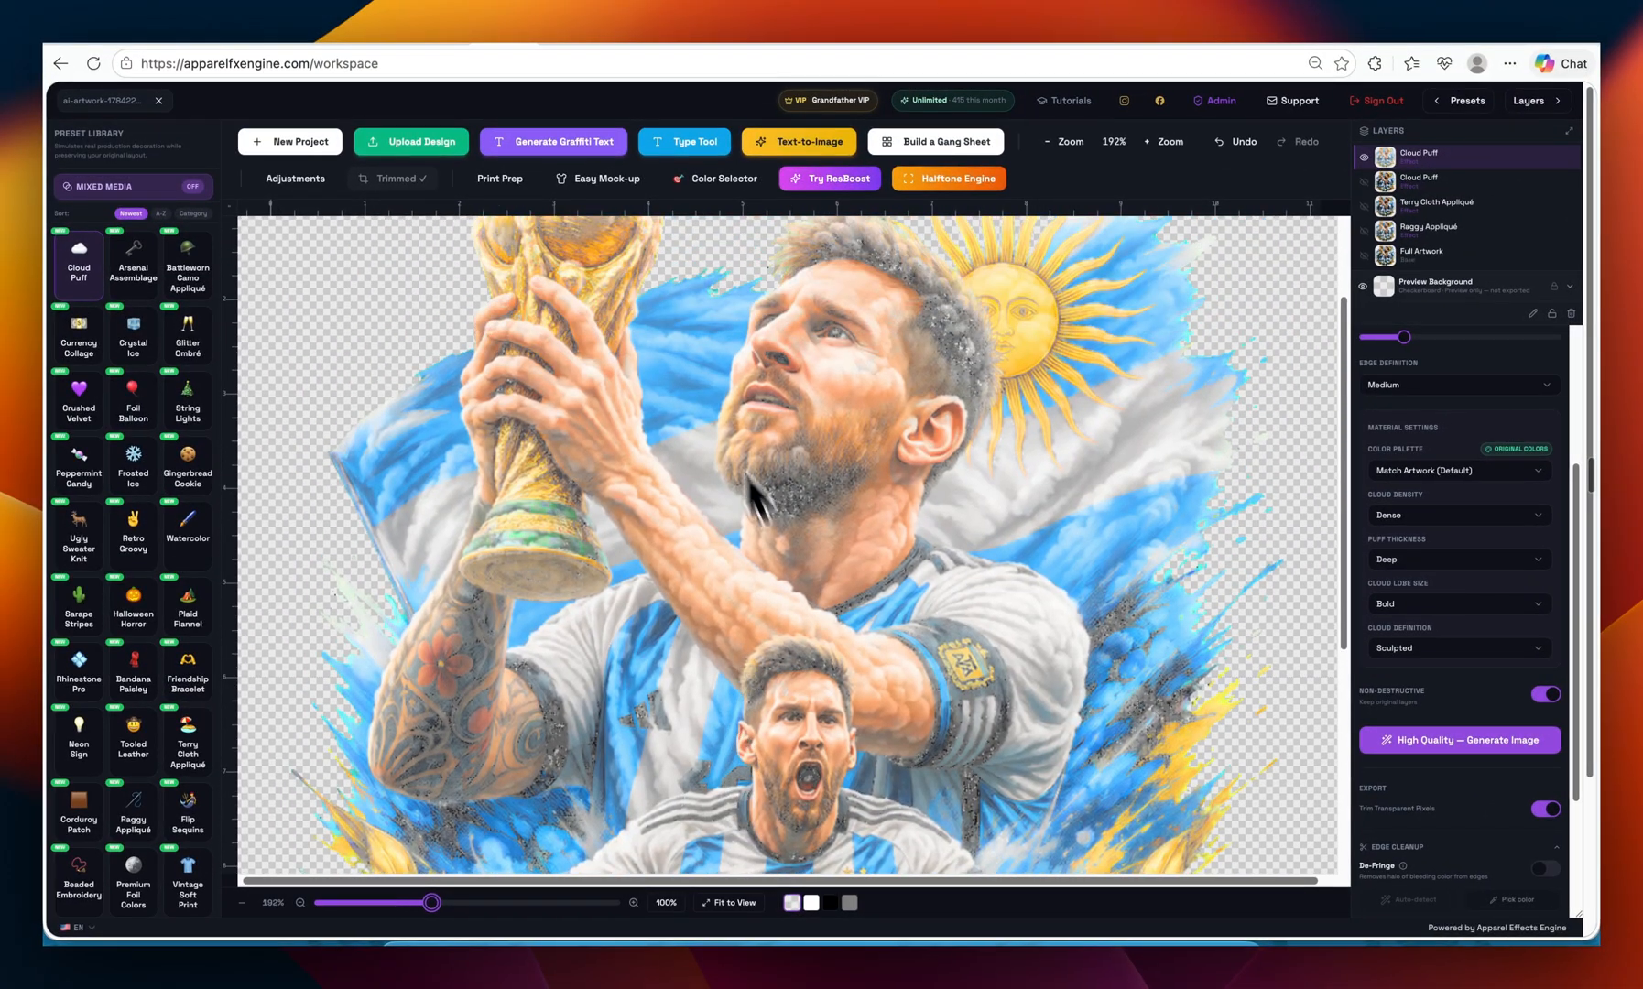
- Generate the Metallic Vinyl Puff effect with Color Chrome finish, High Puff height, No Border and Foil Matte texture
scroll(788, 600, down, 2)
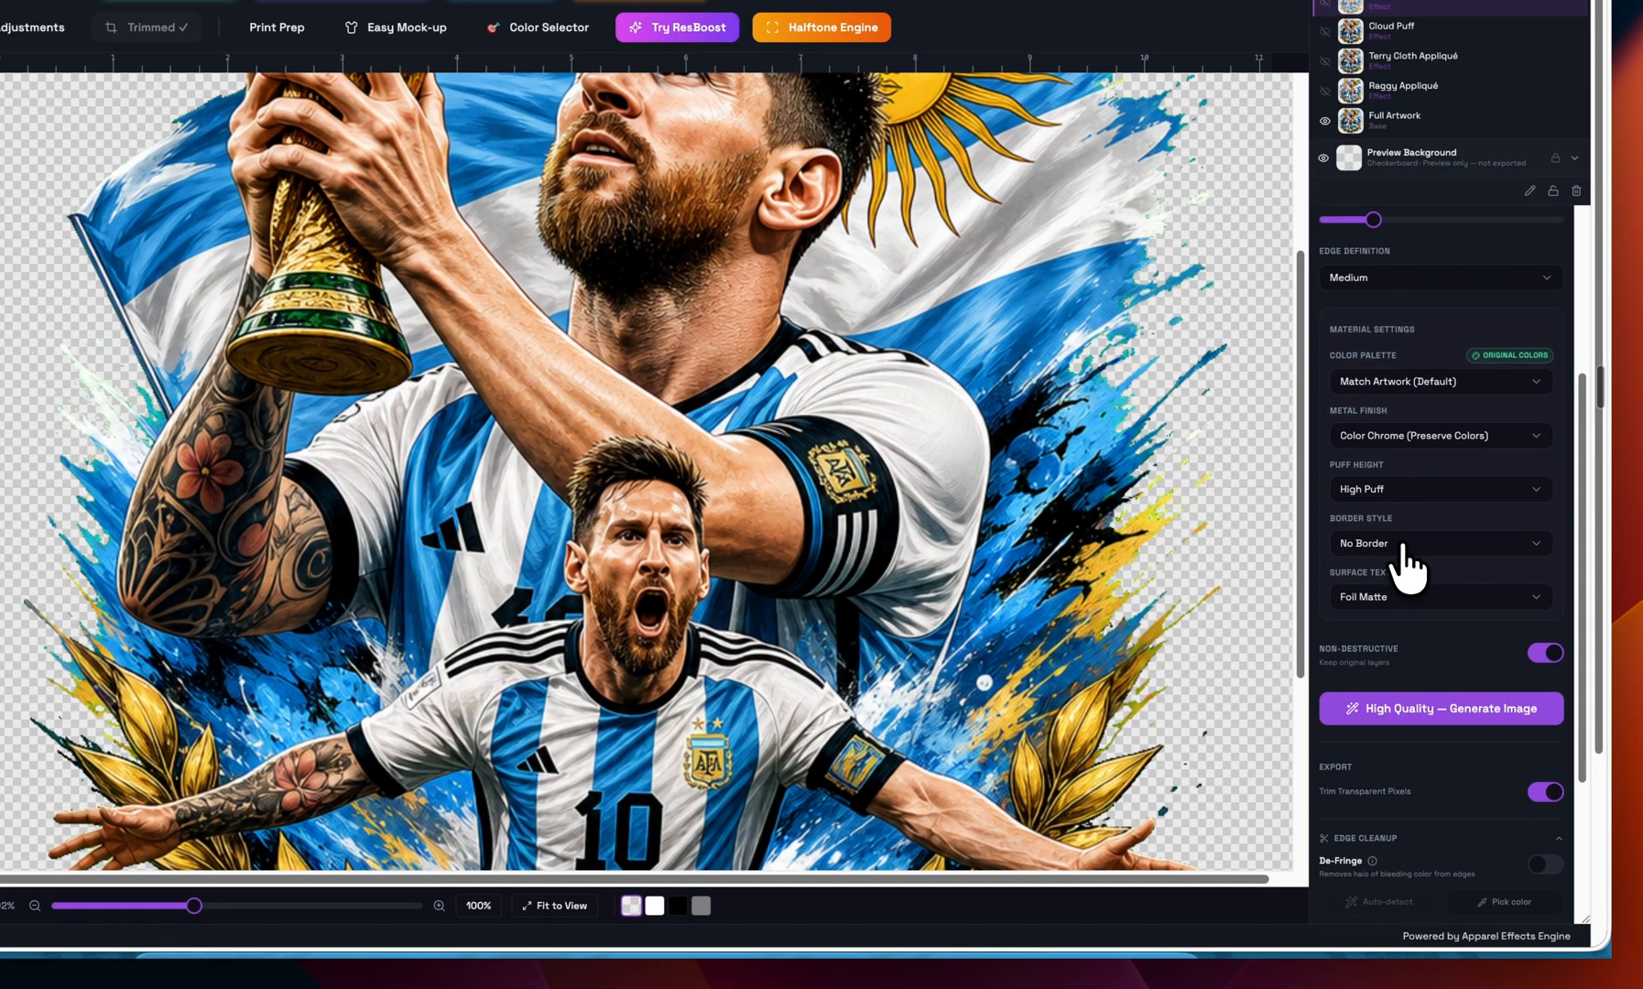
click(1408, 547)
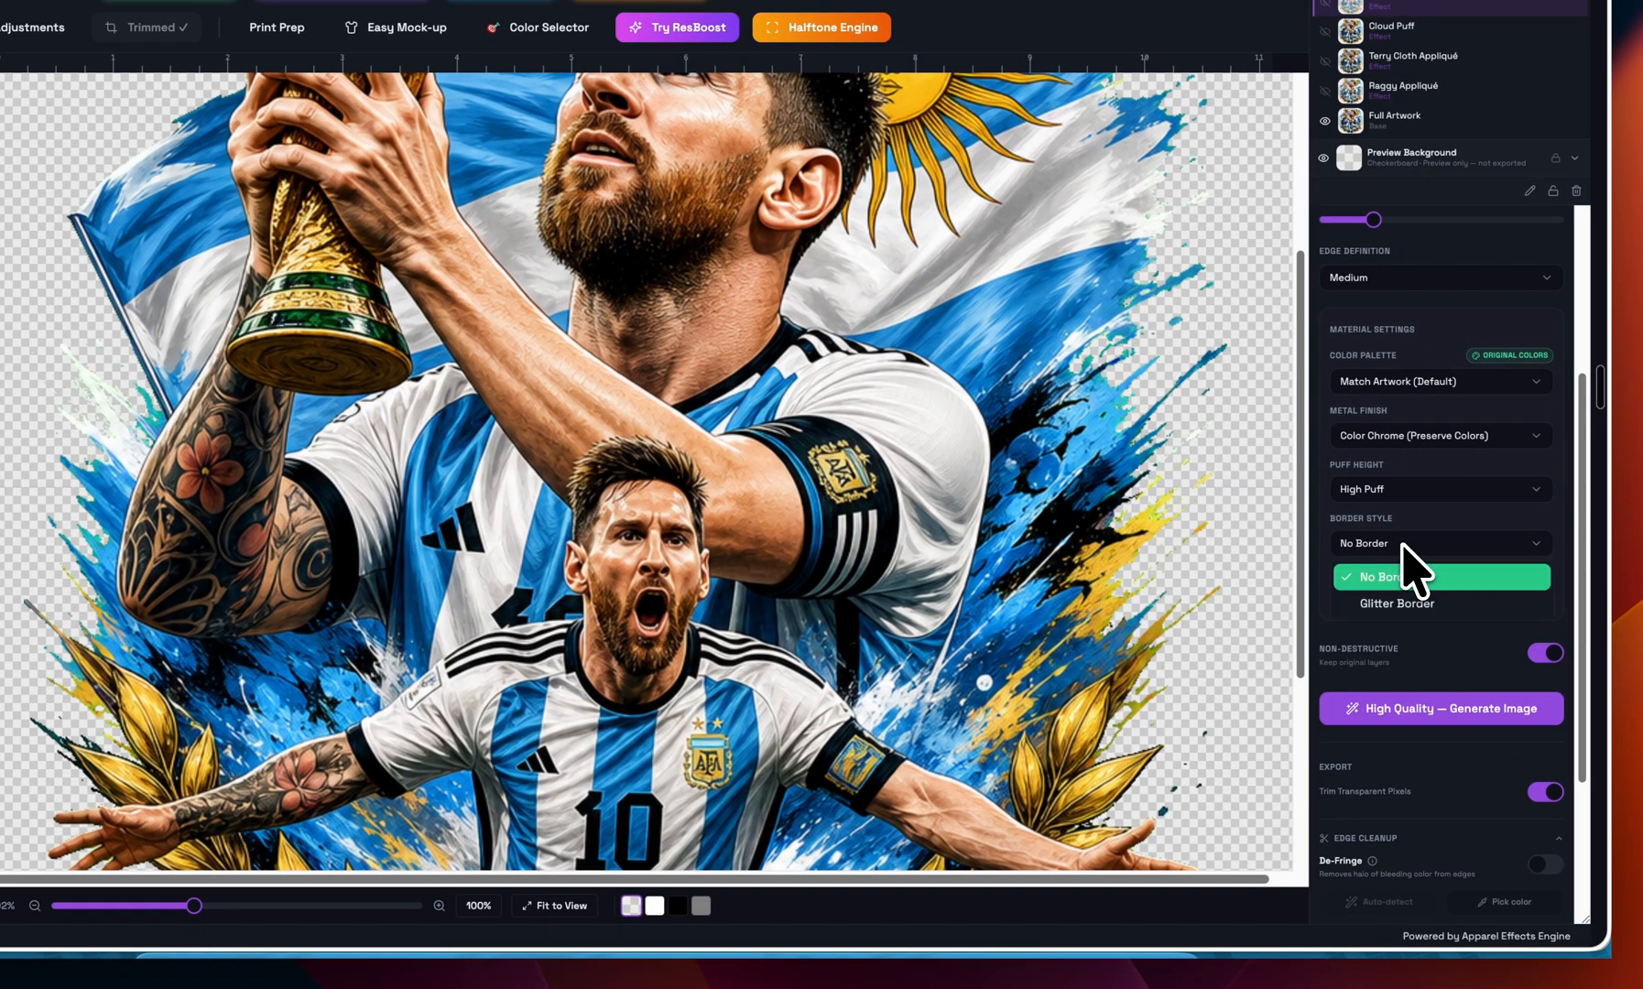
click(1403, 543)
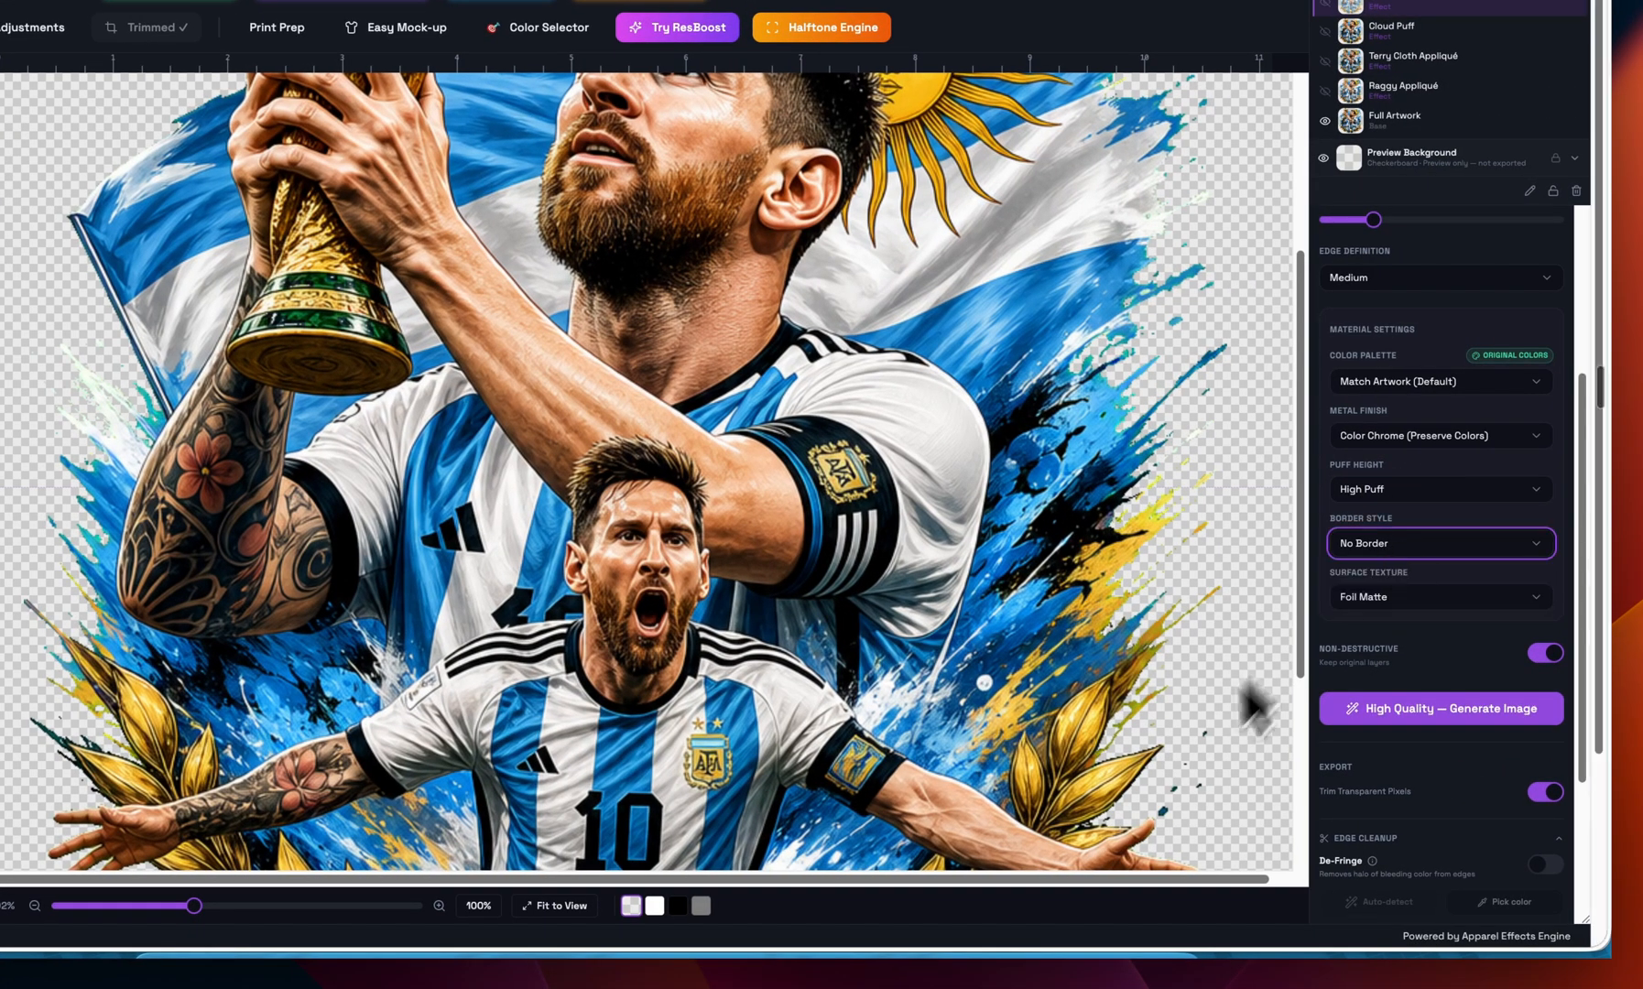
click(1437, 709)
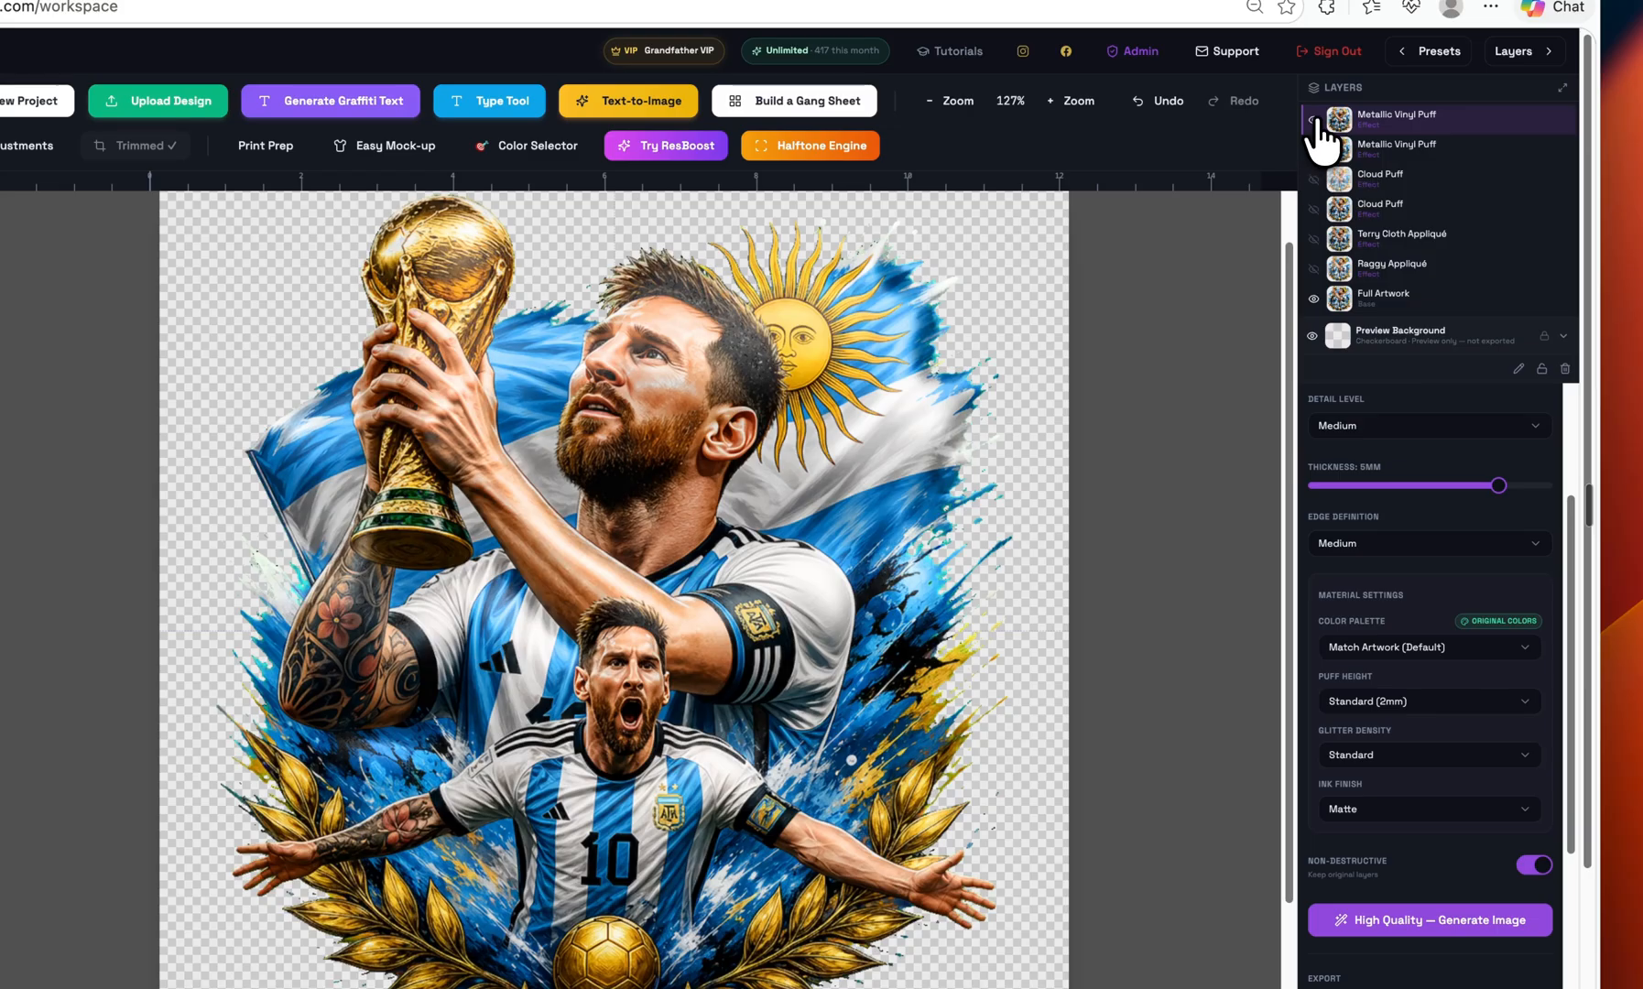
- Hide the uppermost Metallic Vinyl Puff layer and generate the 3D Glitter Puff Transfer effect with High (3mm) puff height and Heavy glitter density
click(1314, 119)
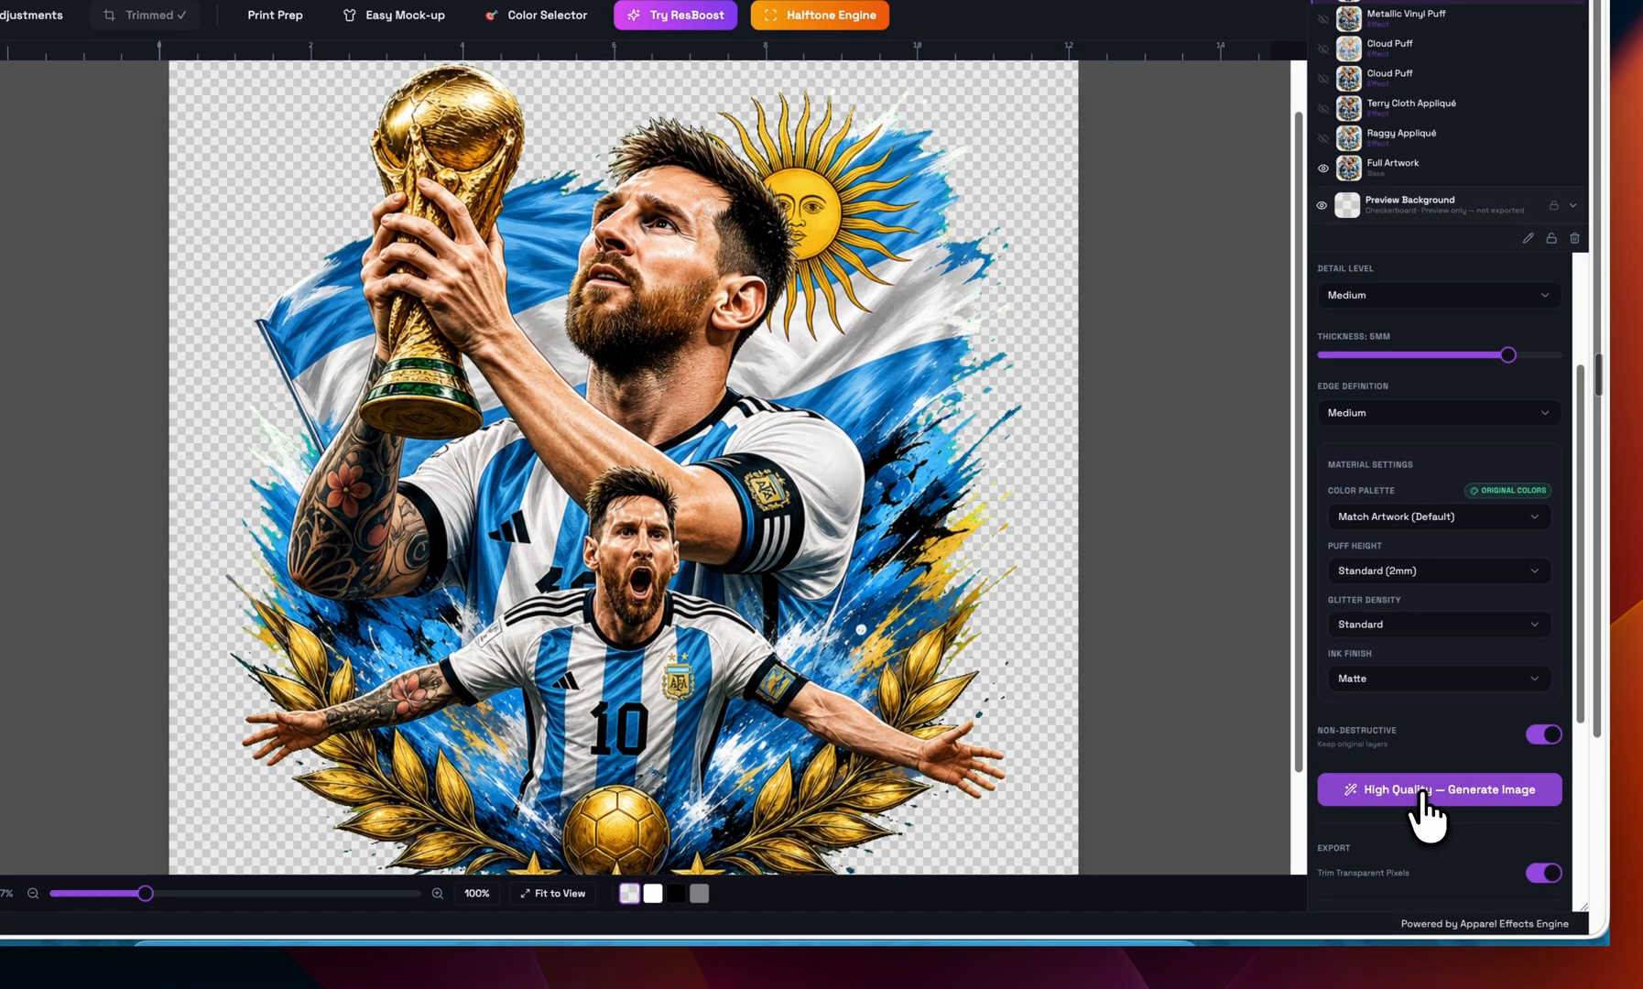
click(1362, 621)
click(1374, 711)
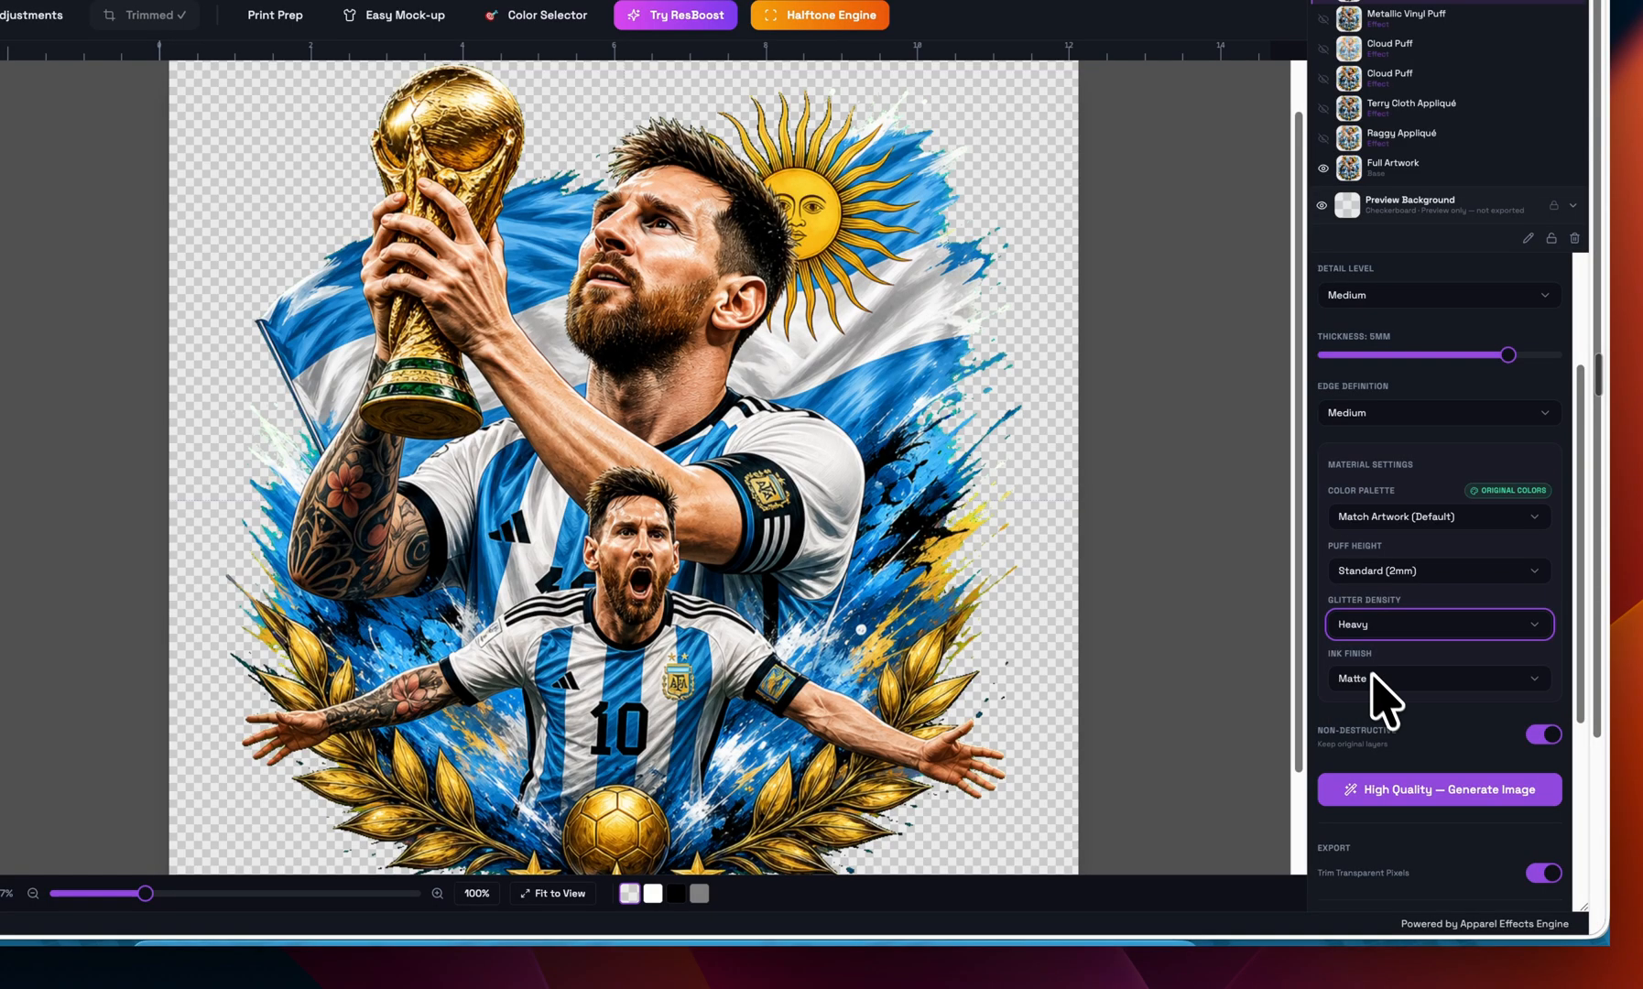
click(1368, 586)
click(1393, 632)
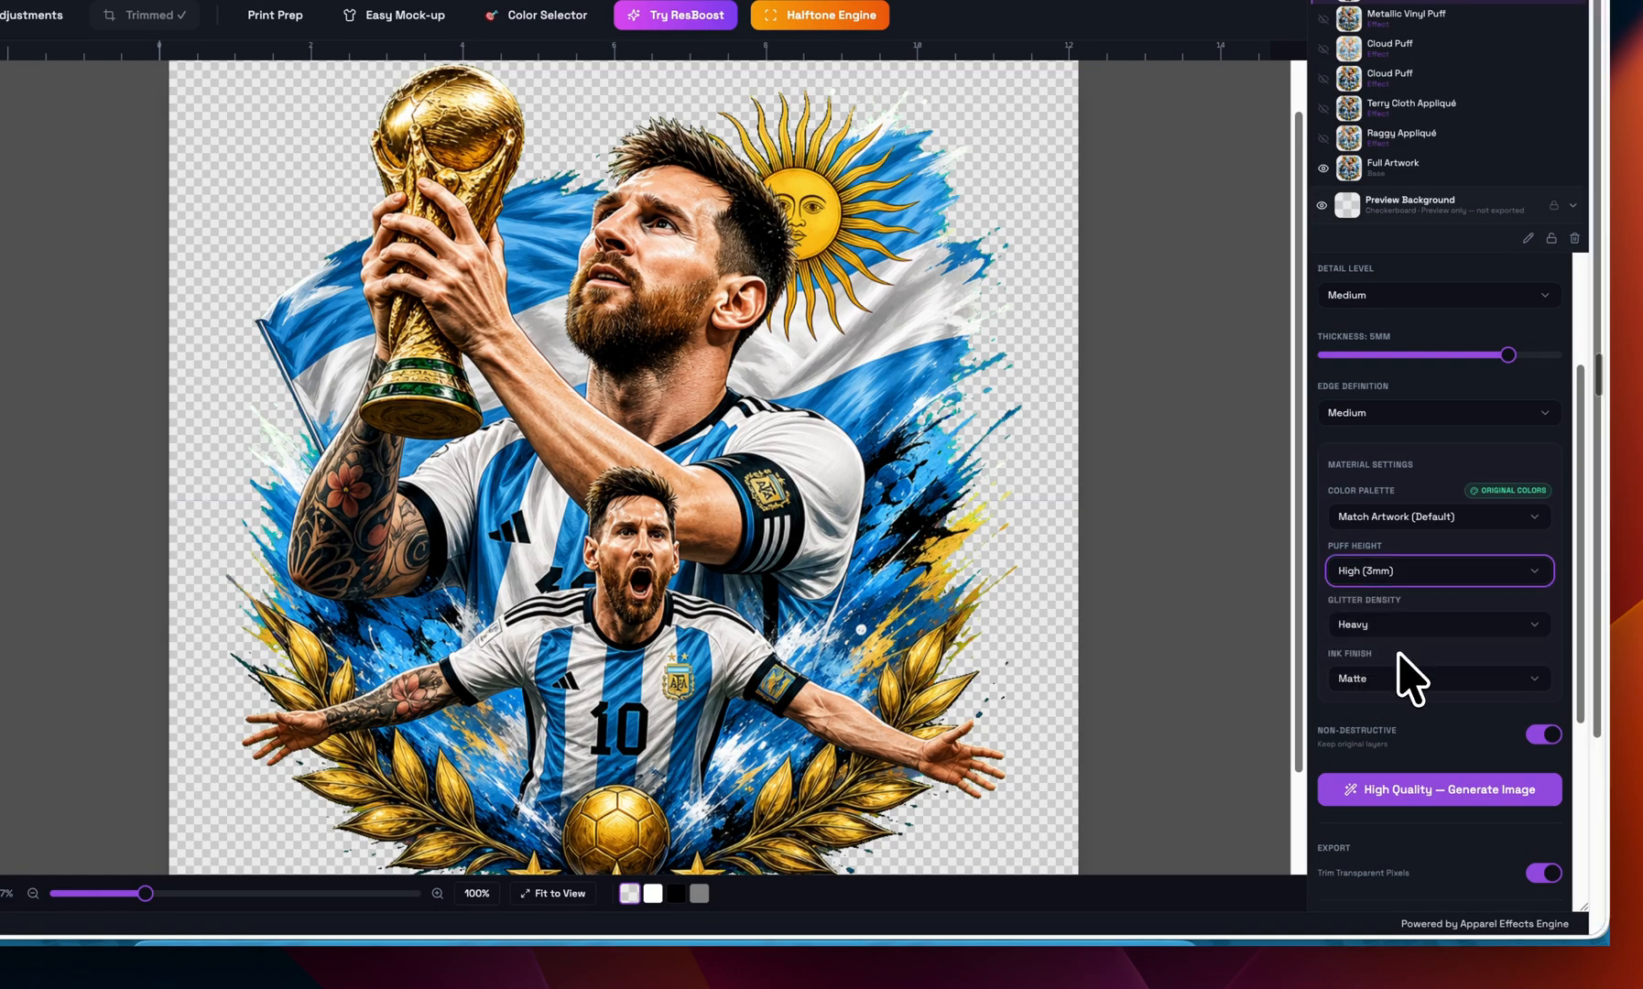
click(1371, 517)
click(1378, 549)
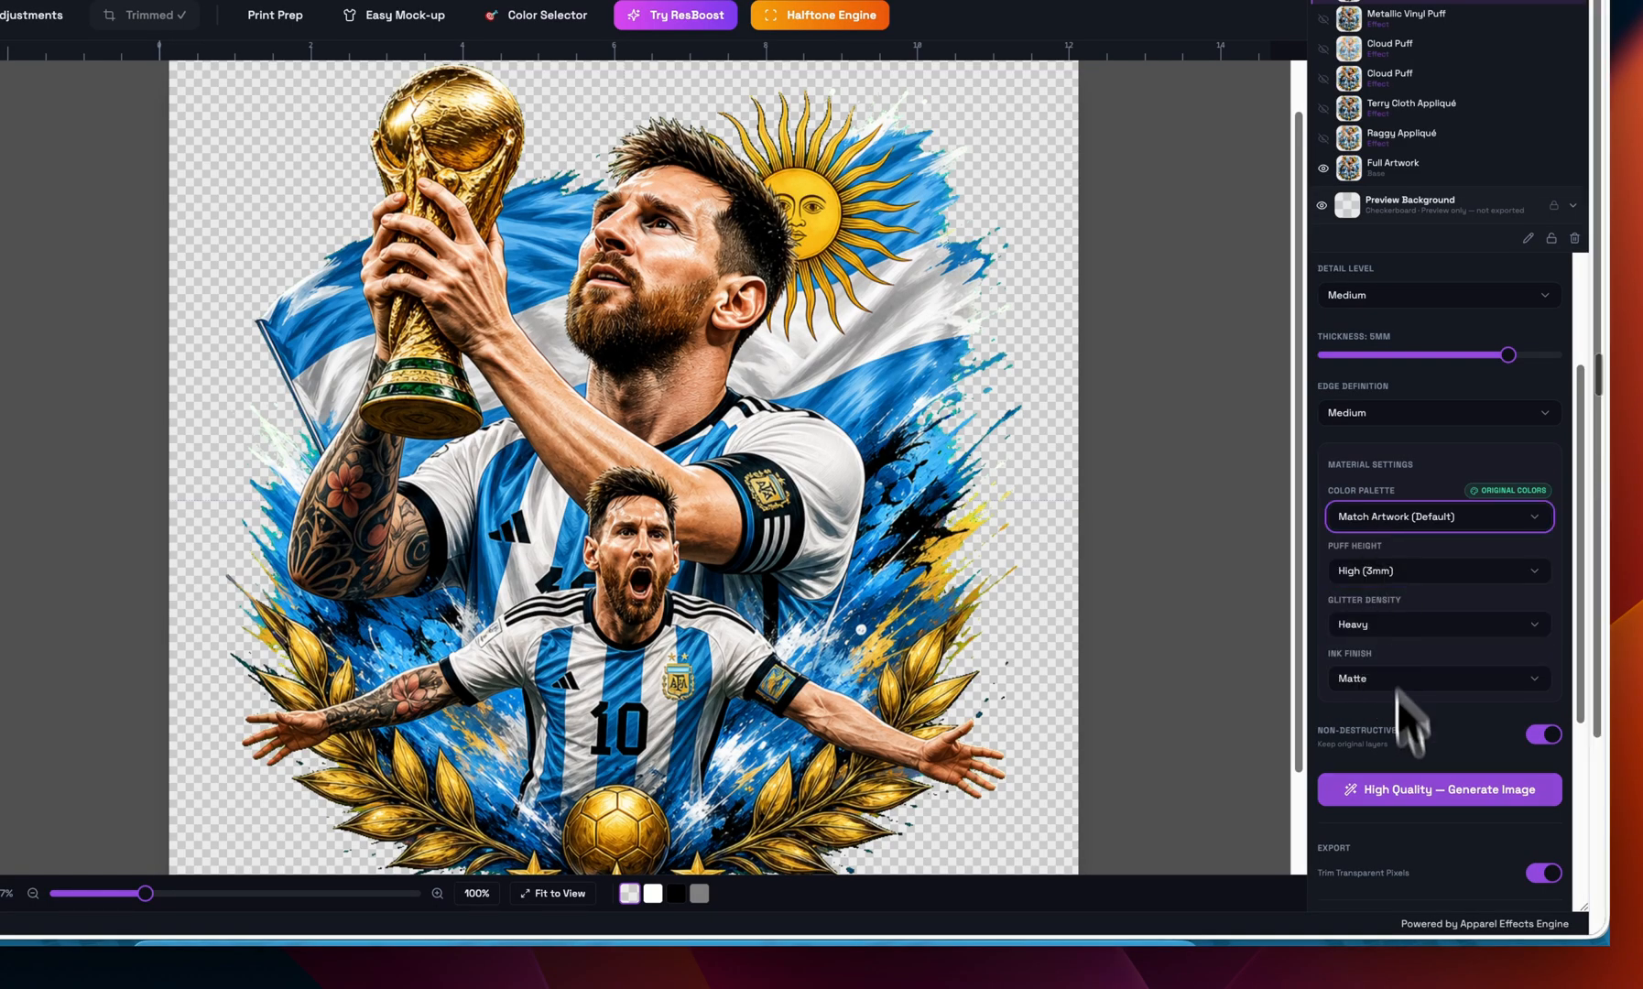
click(1421, 794)
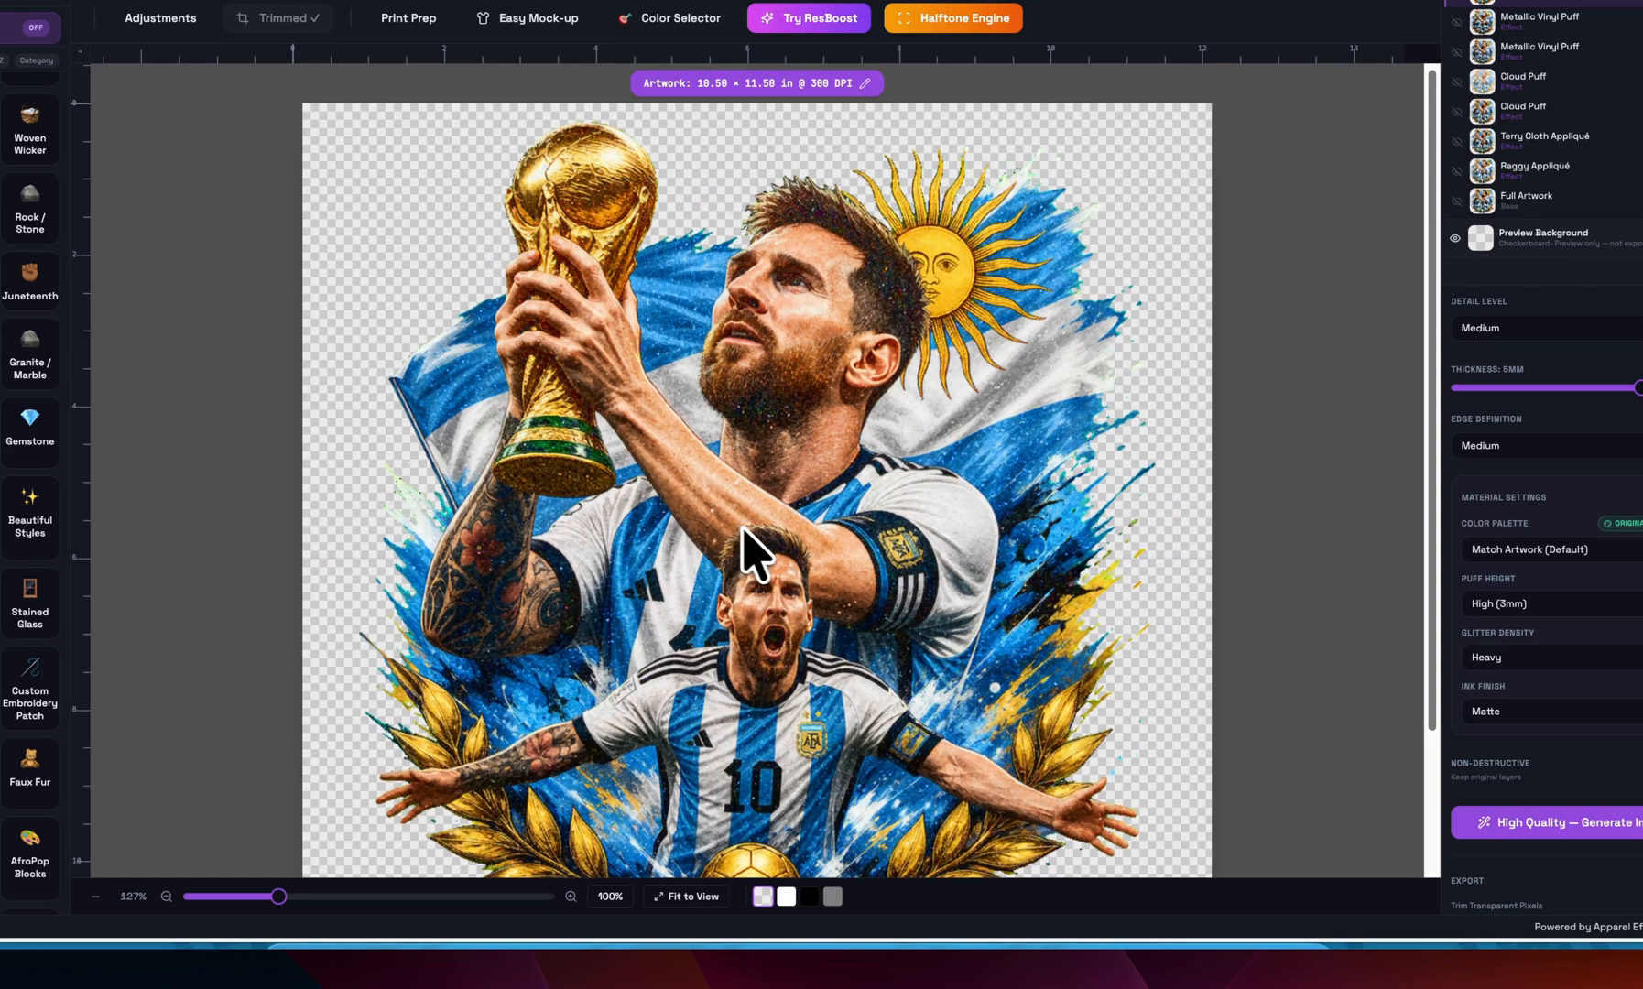
- Examine the glitter puff texture across the whole artwork at a closer zoom
scroll(733, 567, down, 2)
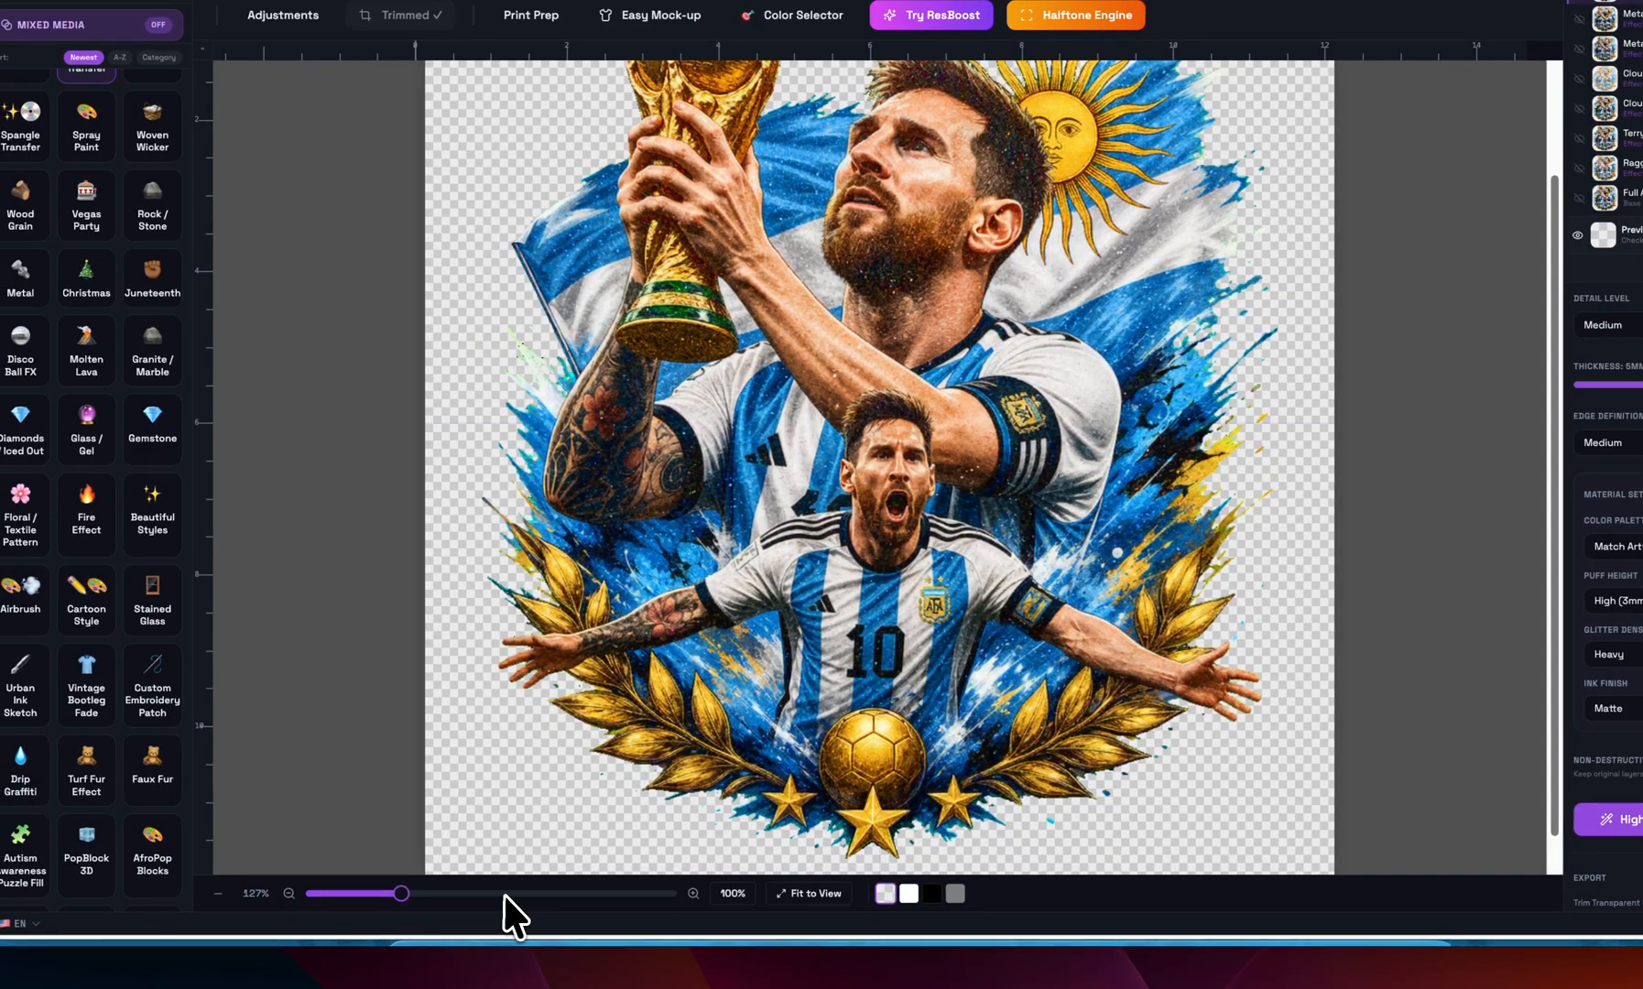
mouse_move(403, 894)
mouse_down()
mouse_move(531, 895)
mouse_move(398, 894)
mouse_move(434, 894)
mouse_up()
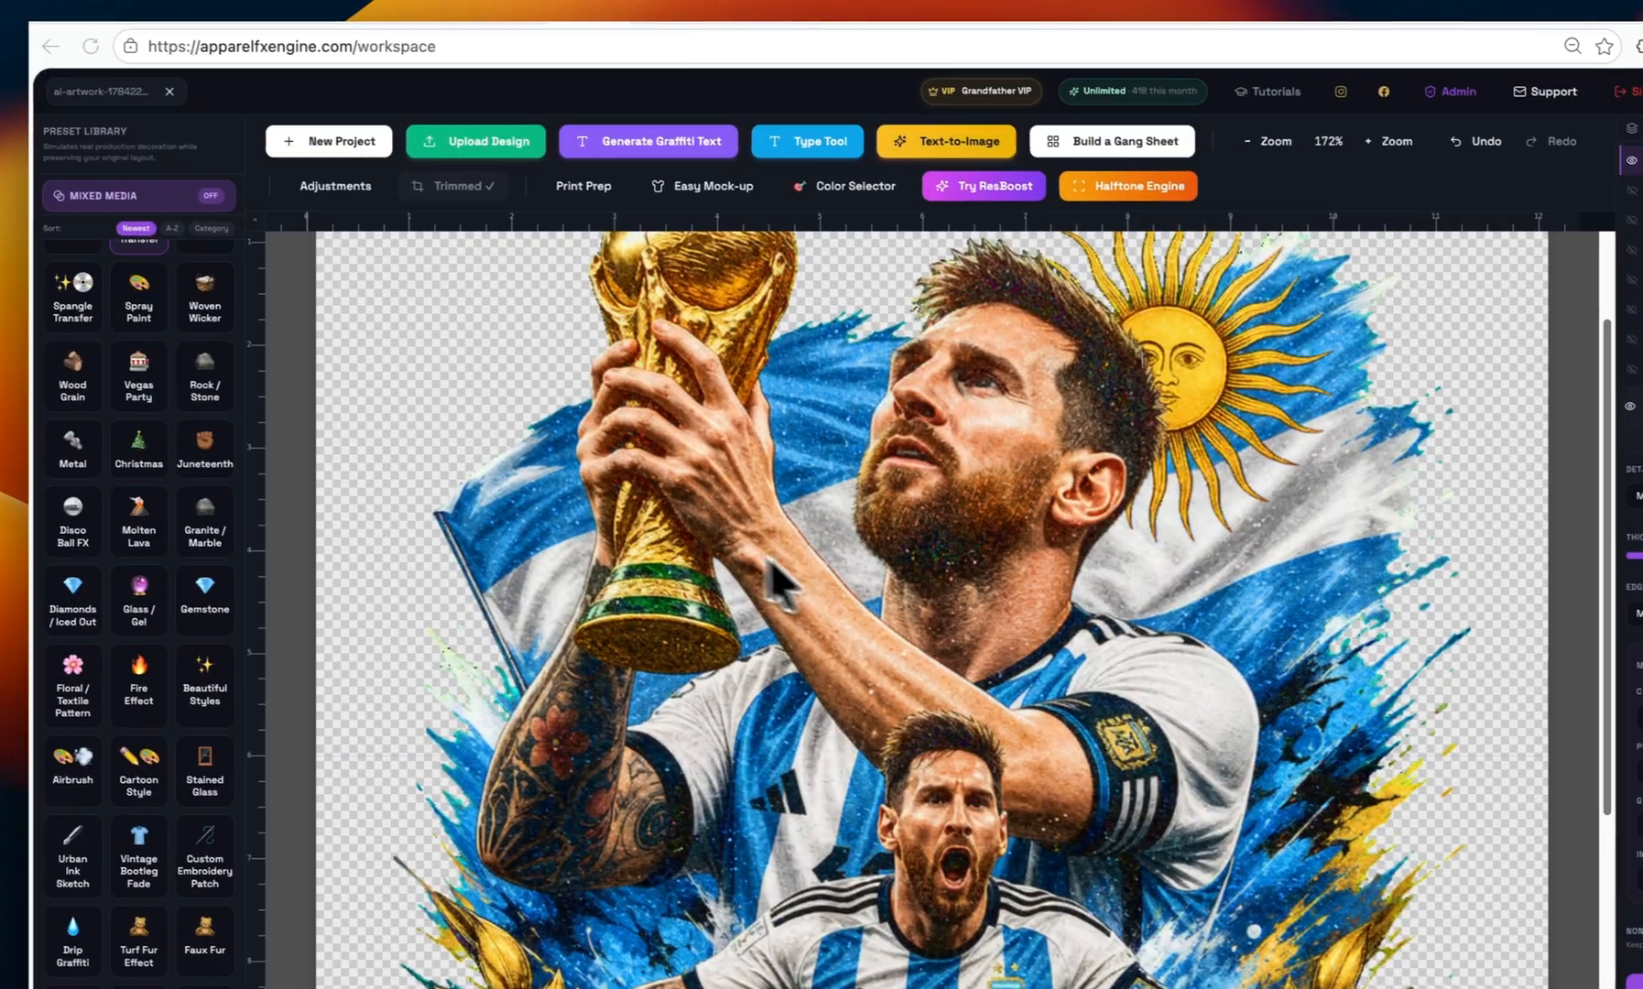
scroll(767, 563, down, 2)
scroll(663, 575, up, 4)
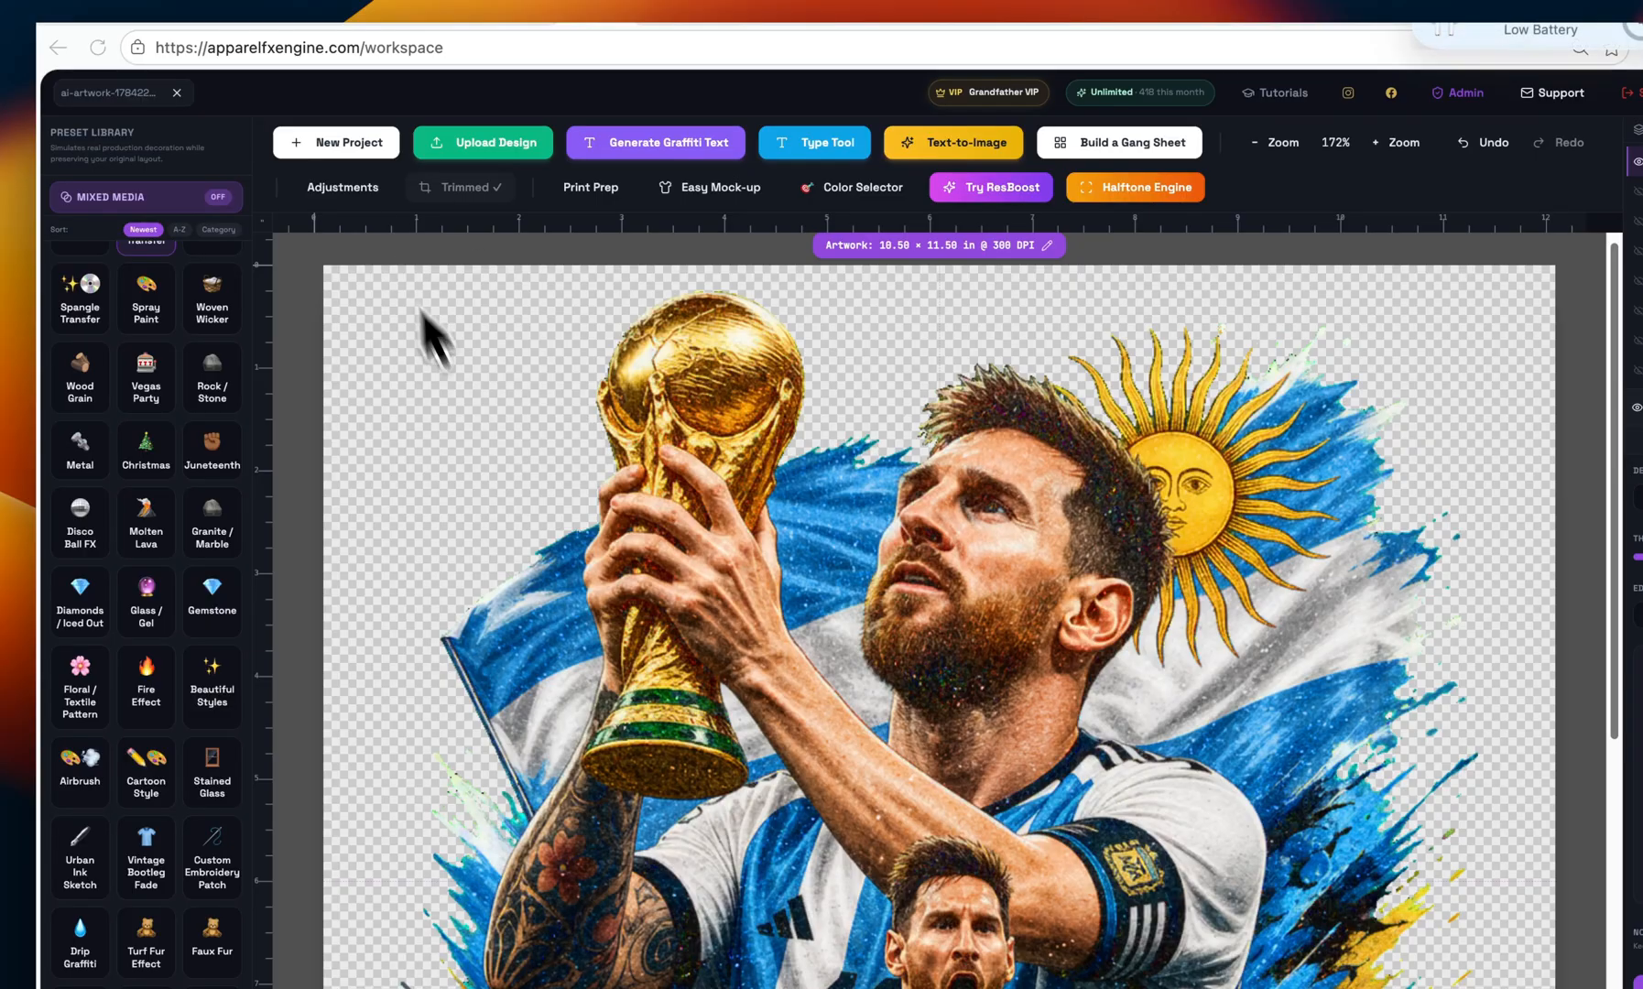
- Create a Standard 12×12 inch project at 300 DPI and upload the cloud-and-sun PNG design from the Downloads folder
click(346, 148)
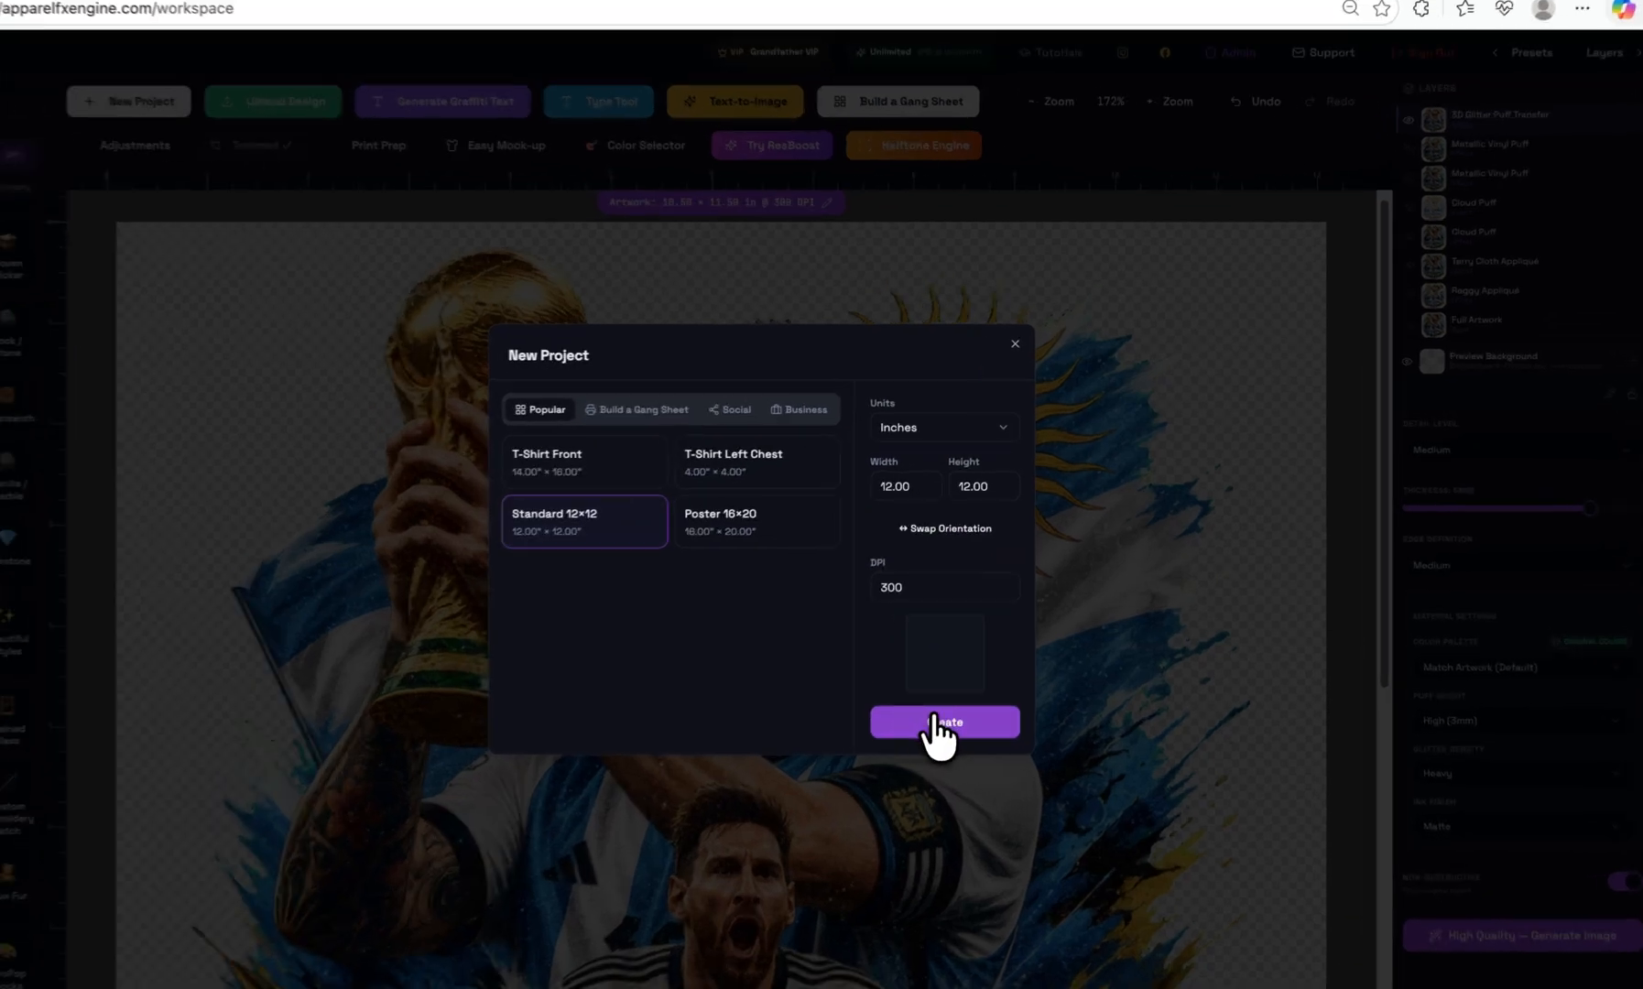
click(973, 663)
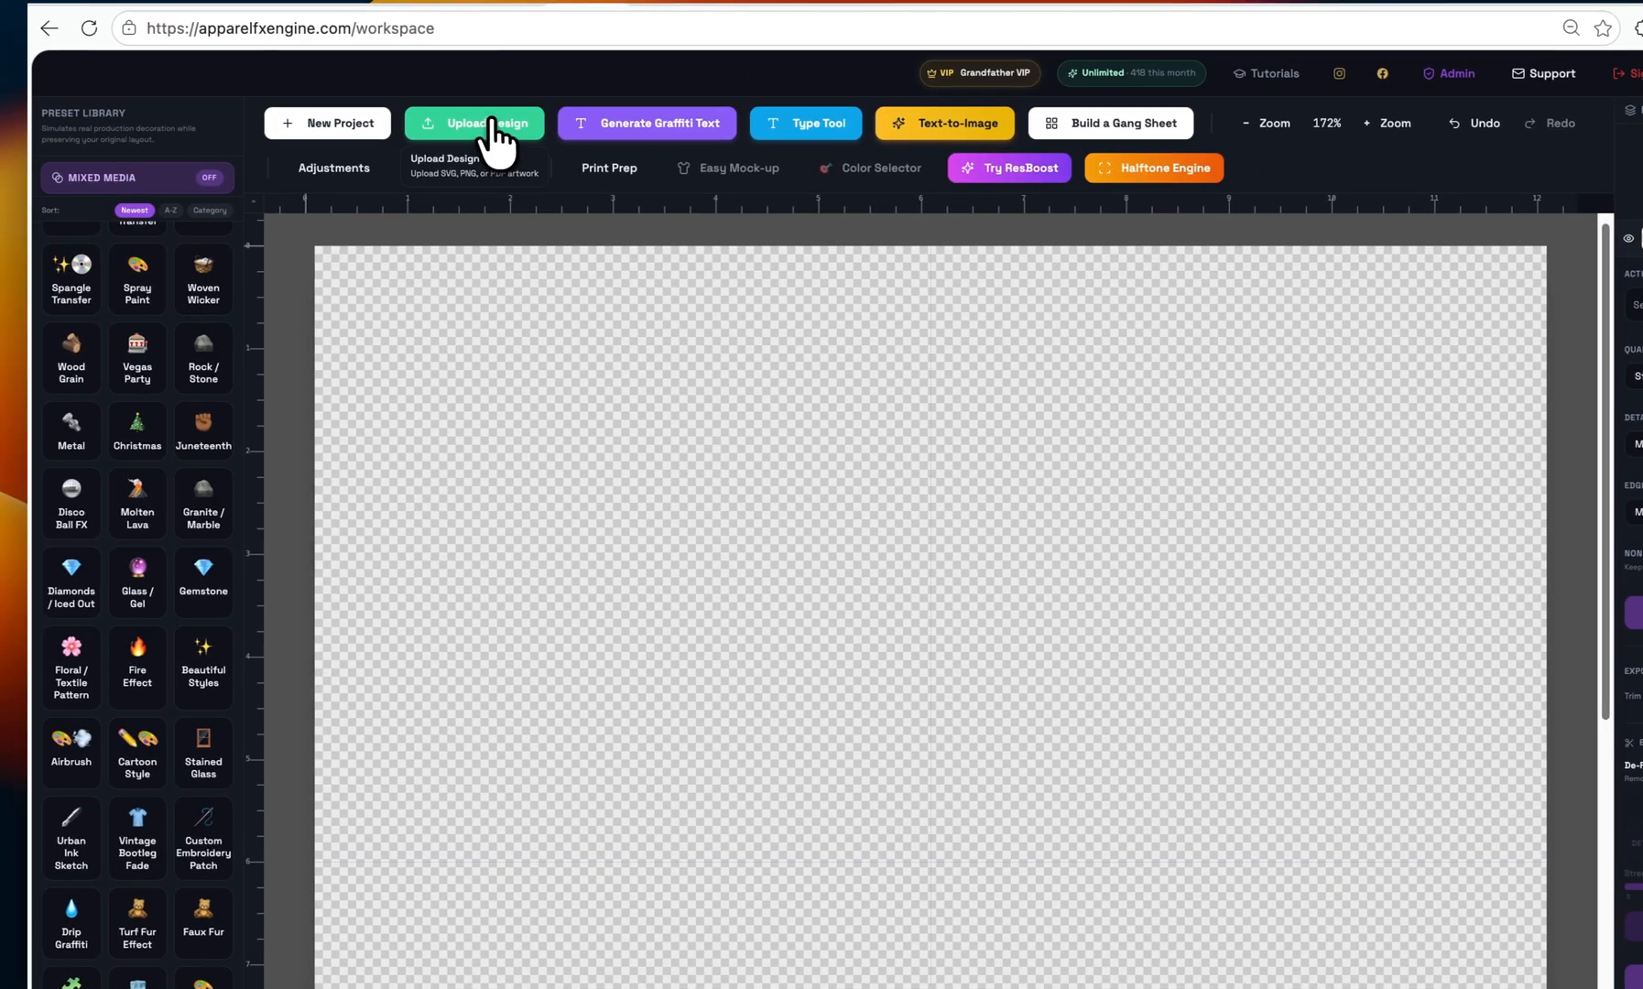
click(491, 130)
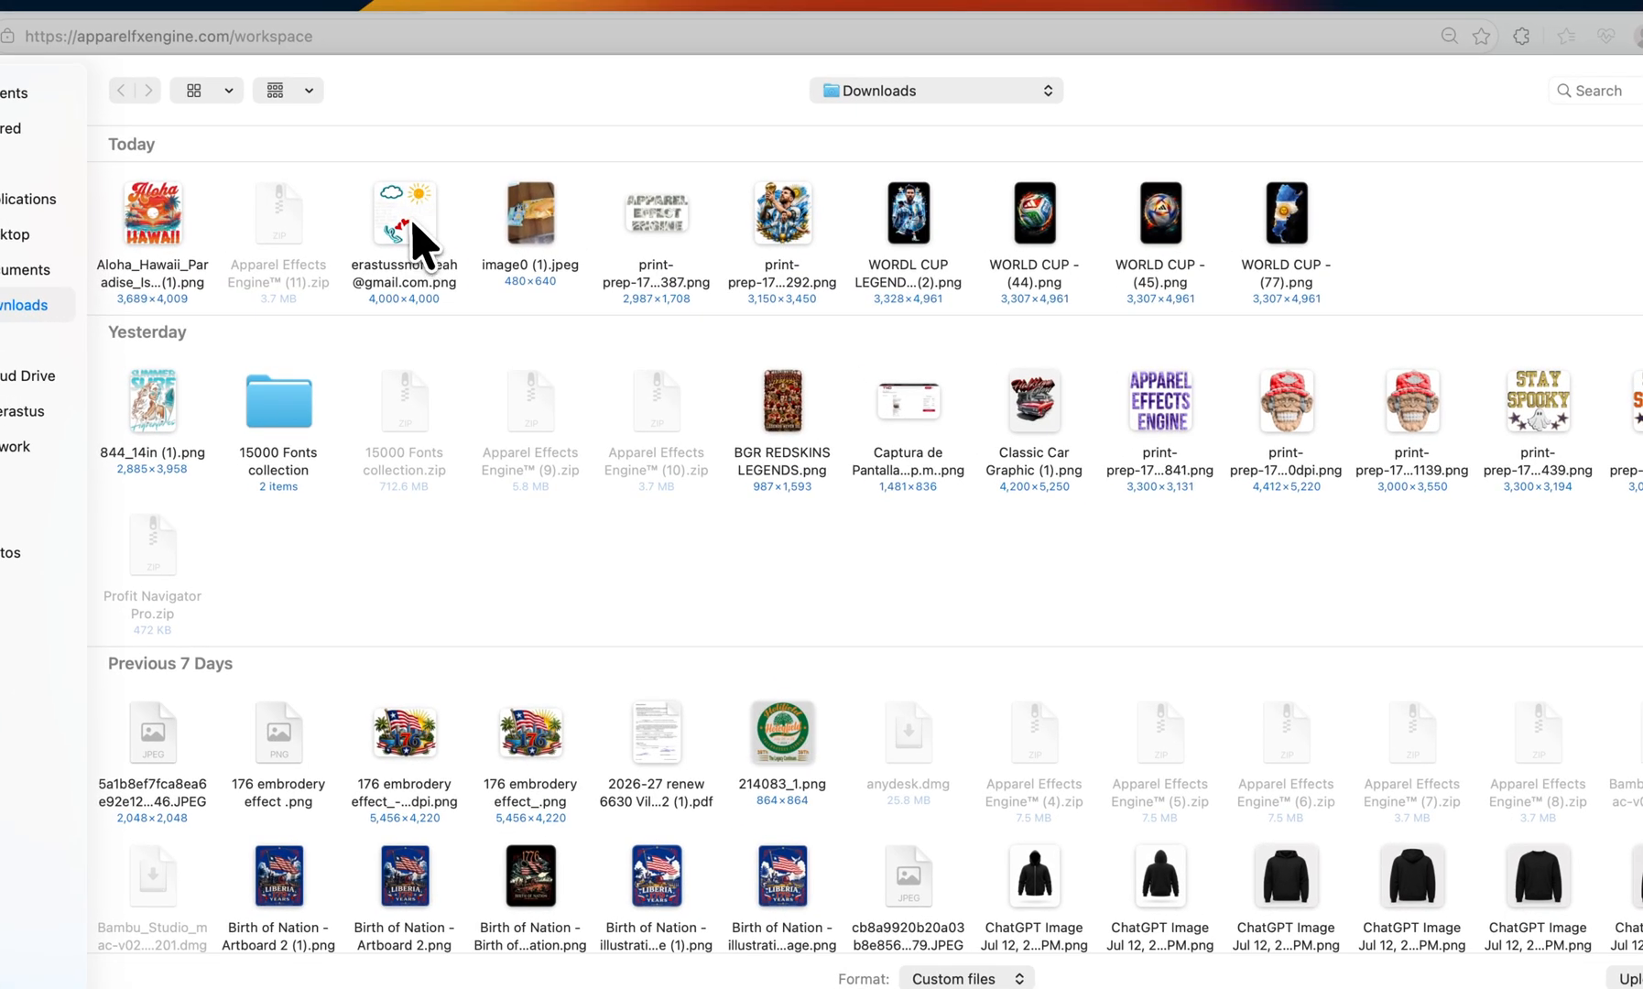
click(413, 224)
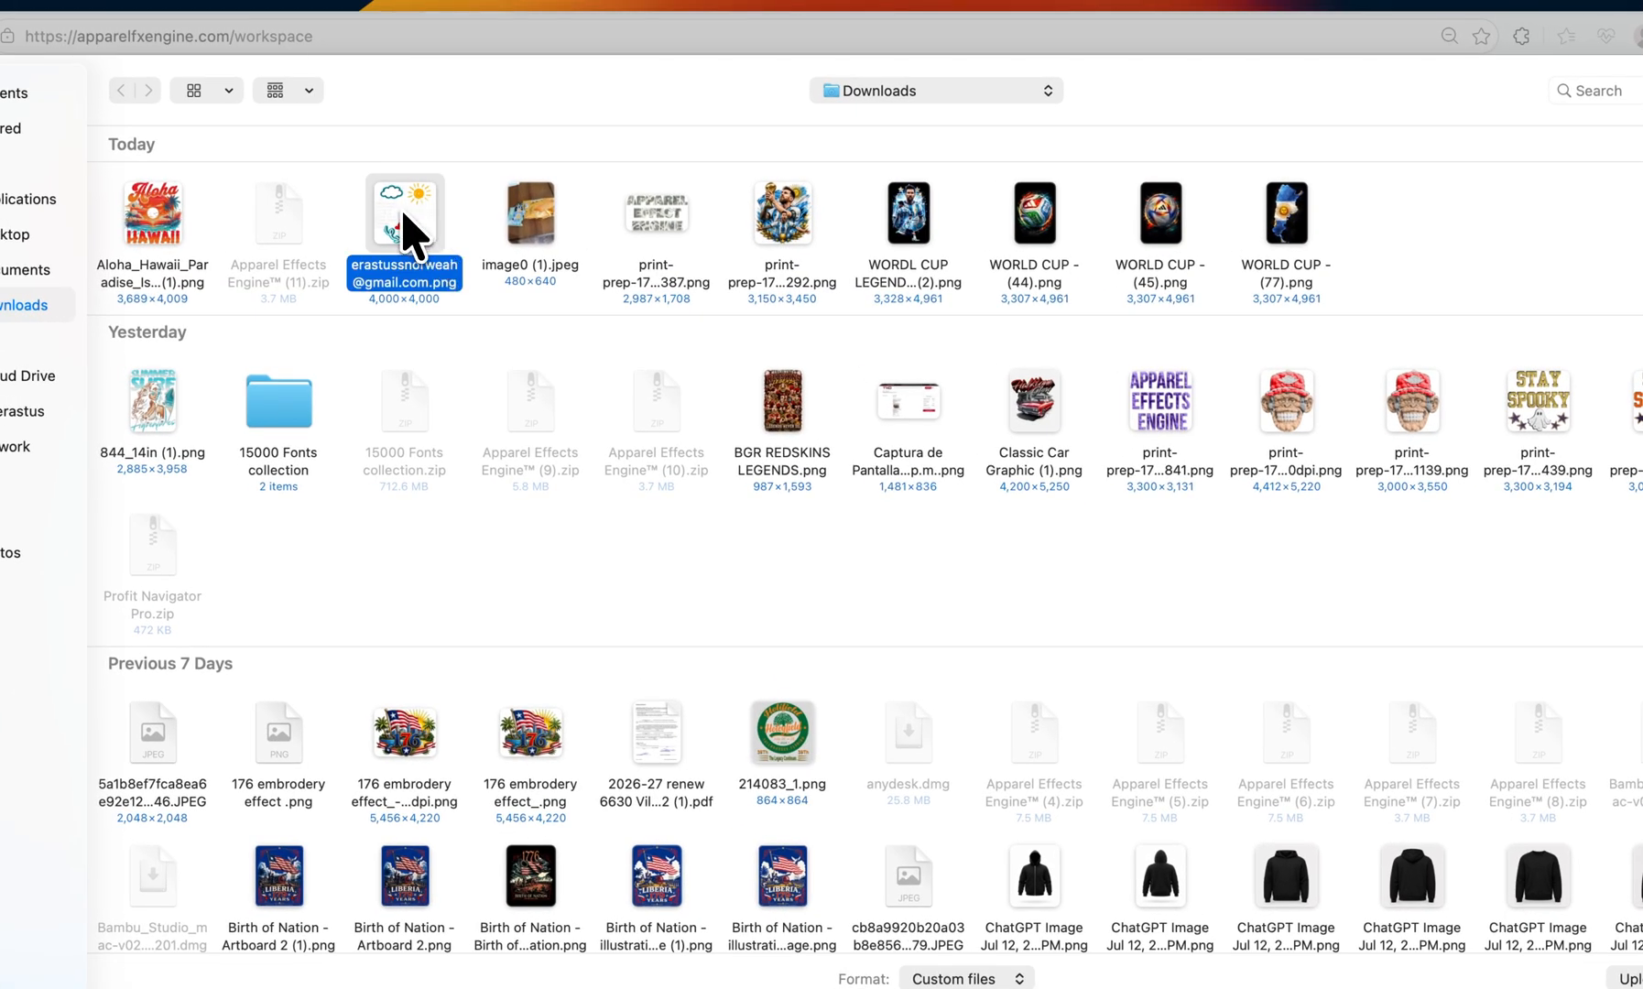
double_click(404, 234)
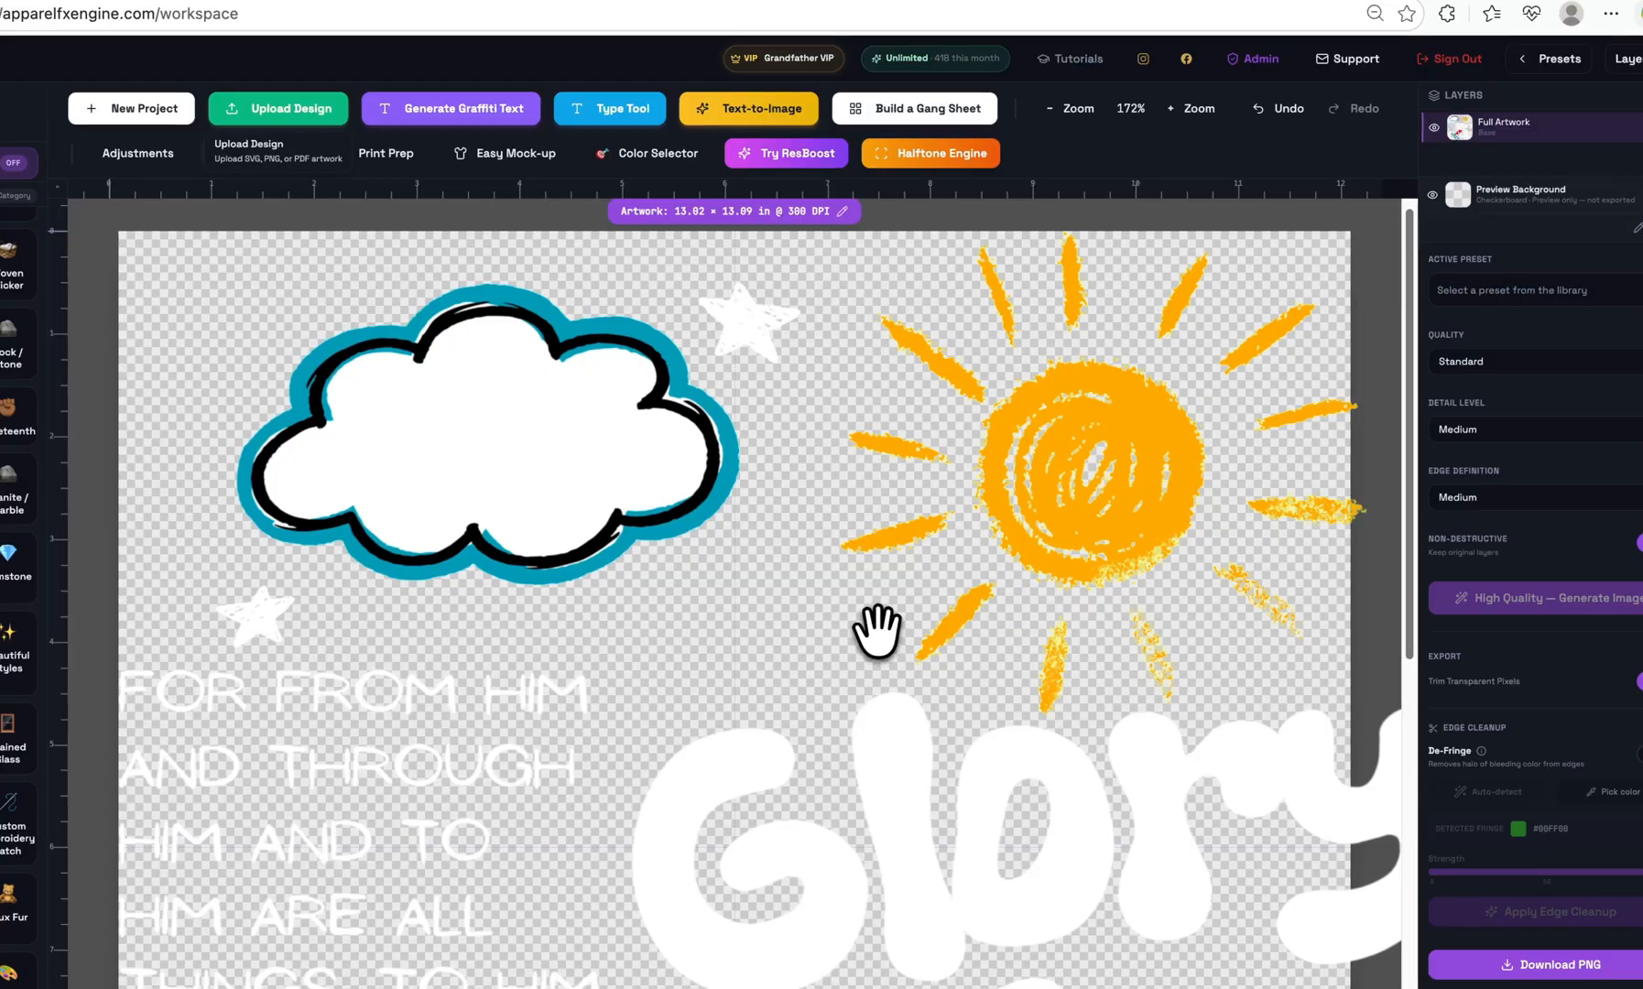
- Resize the artwork to 11 inches wide with its proportions kept at 300 DPI, and check the whole design on the canvas
scroll(877, 630, down, 4)
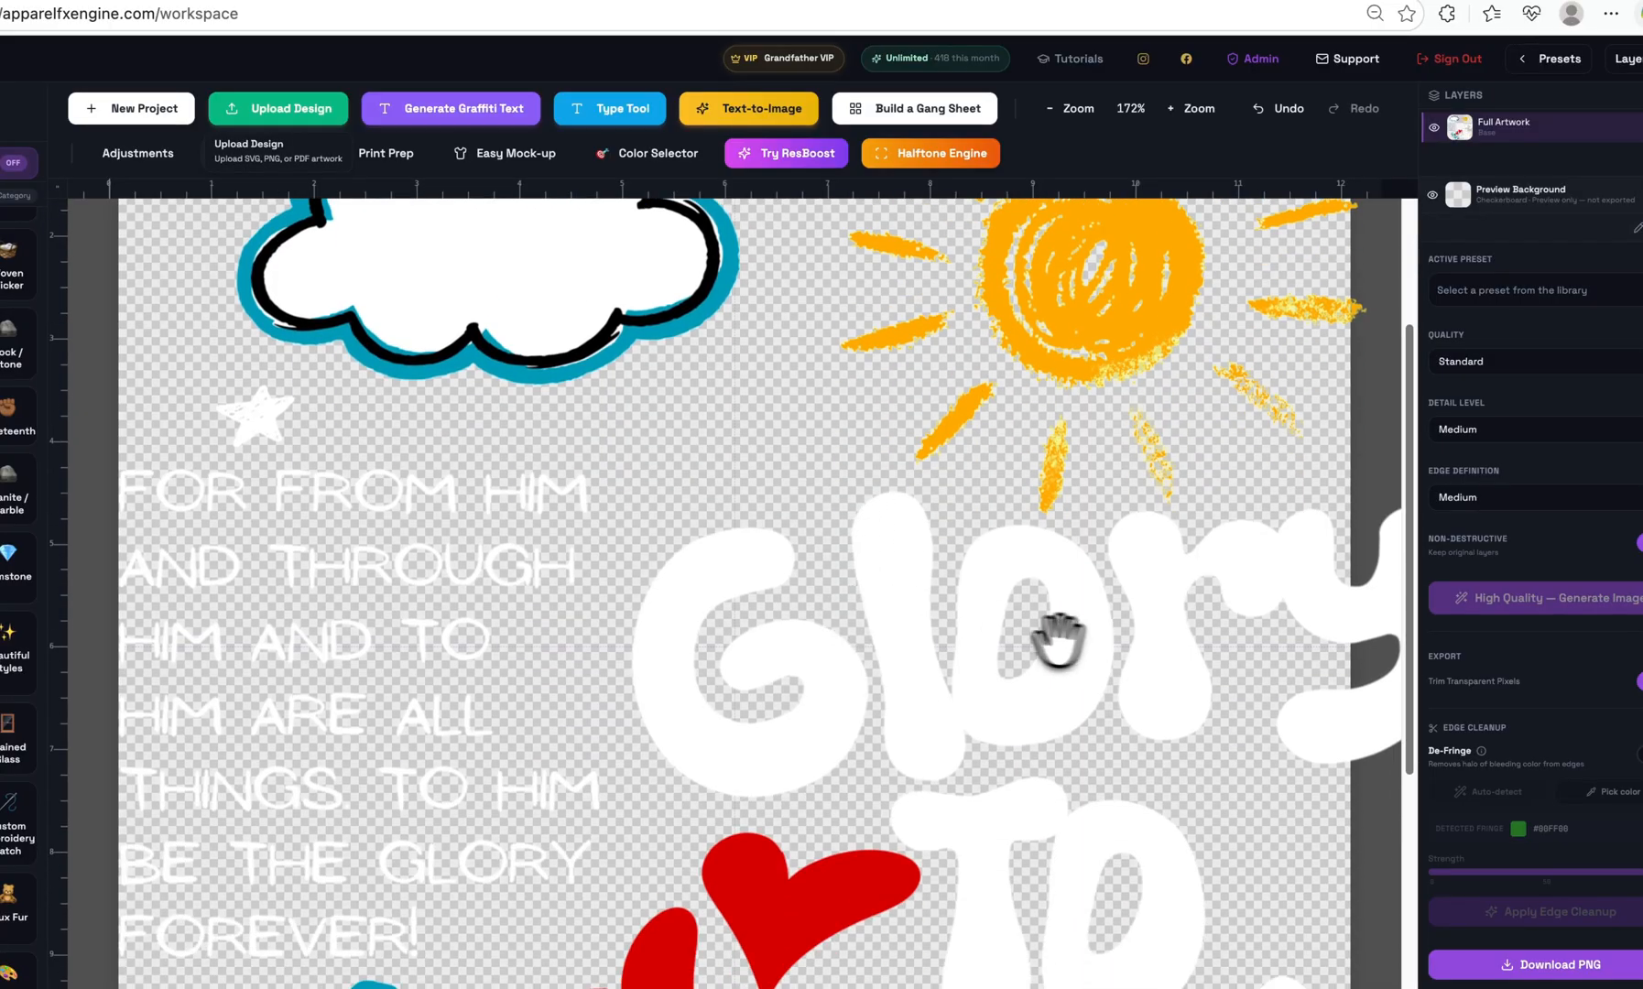
scroll(1058, 639, up, 4)
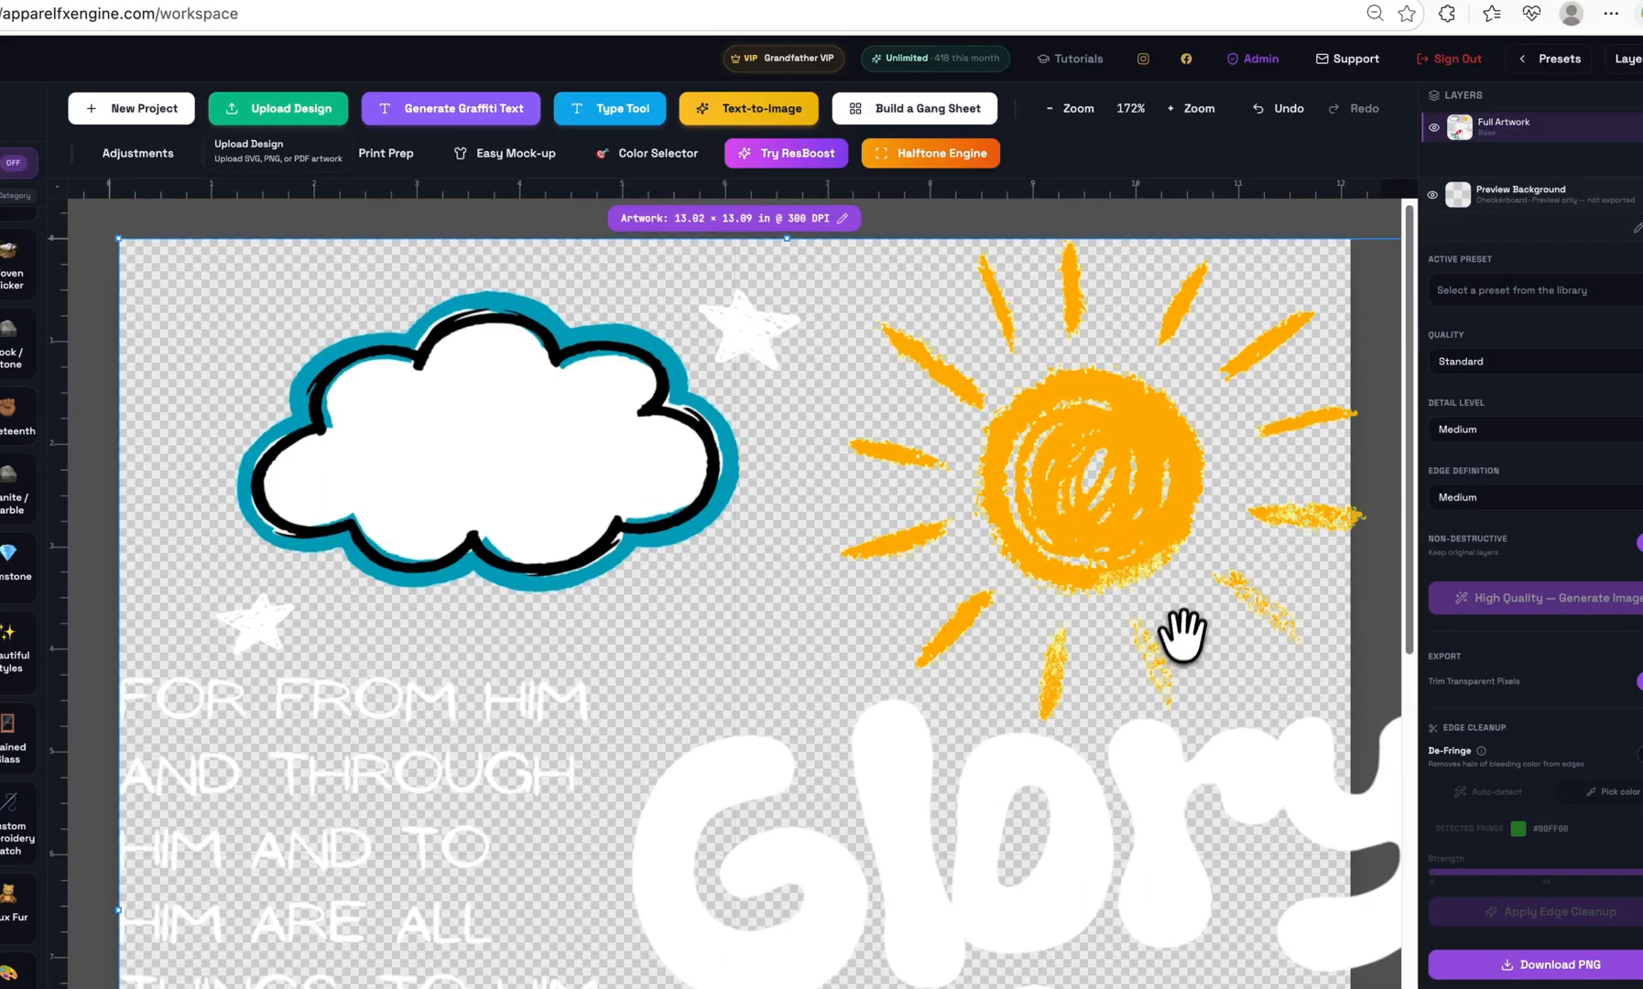
scroll(1136, 630, down, 14)
scroll(998, 579, up, 14)
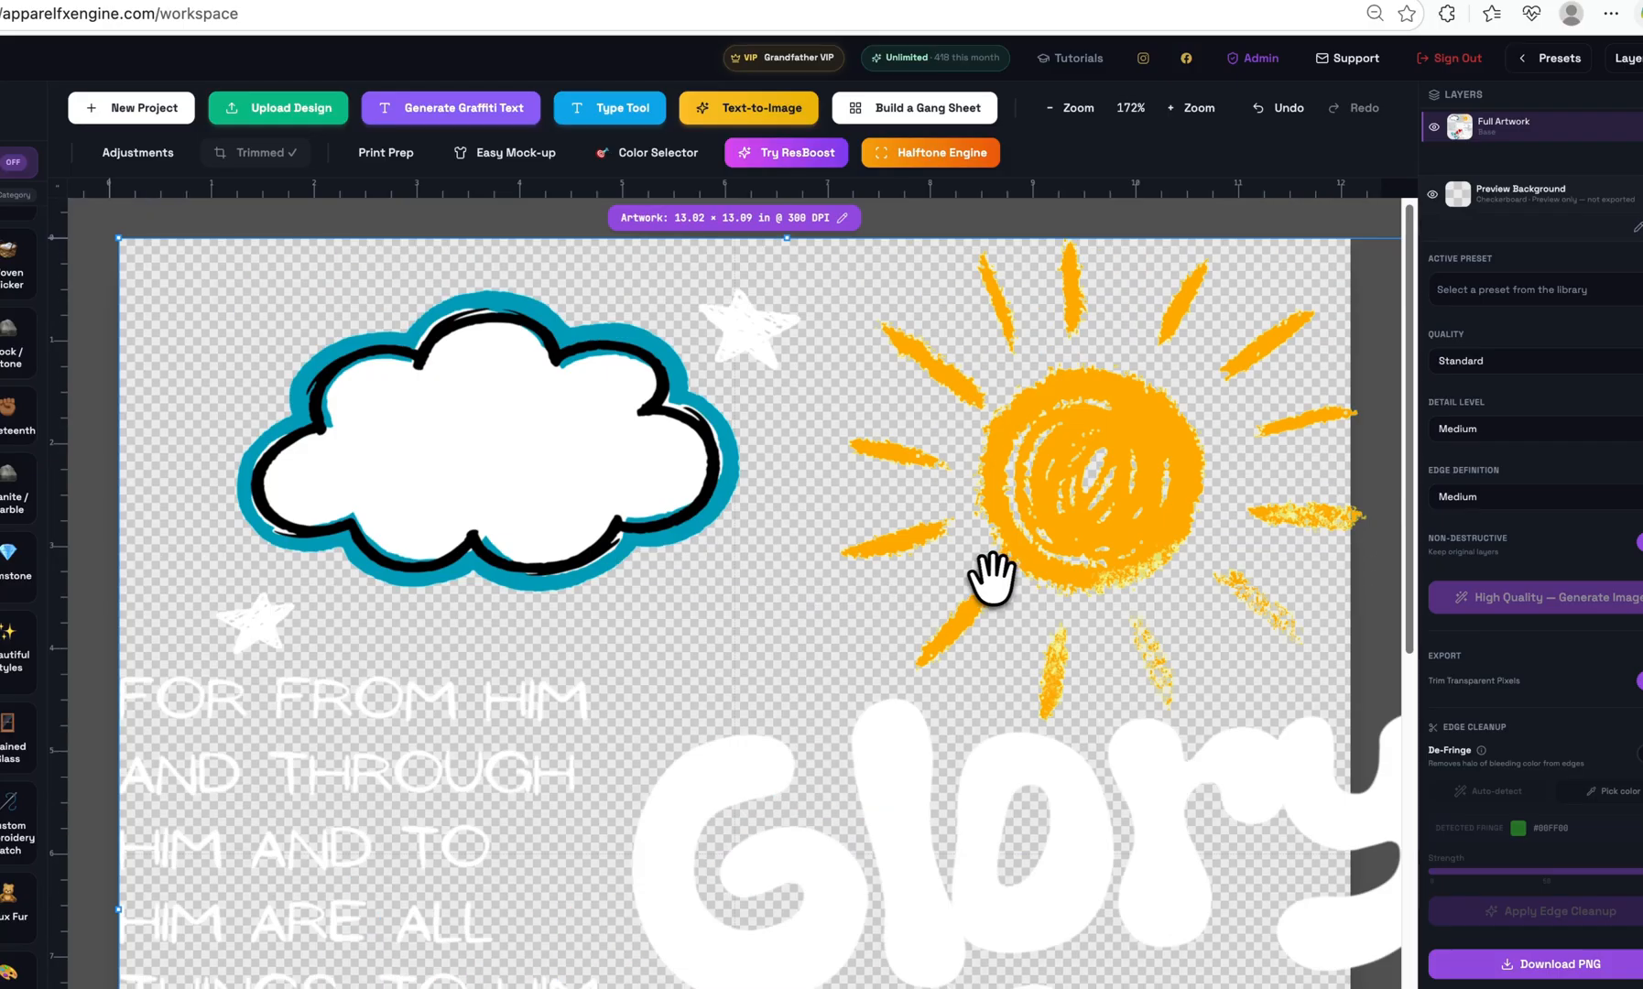
click(843, 220)
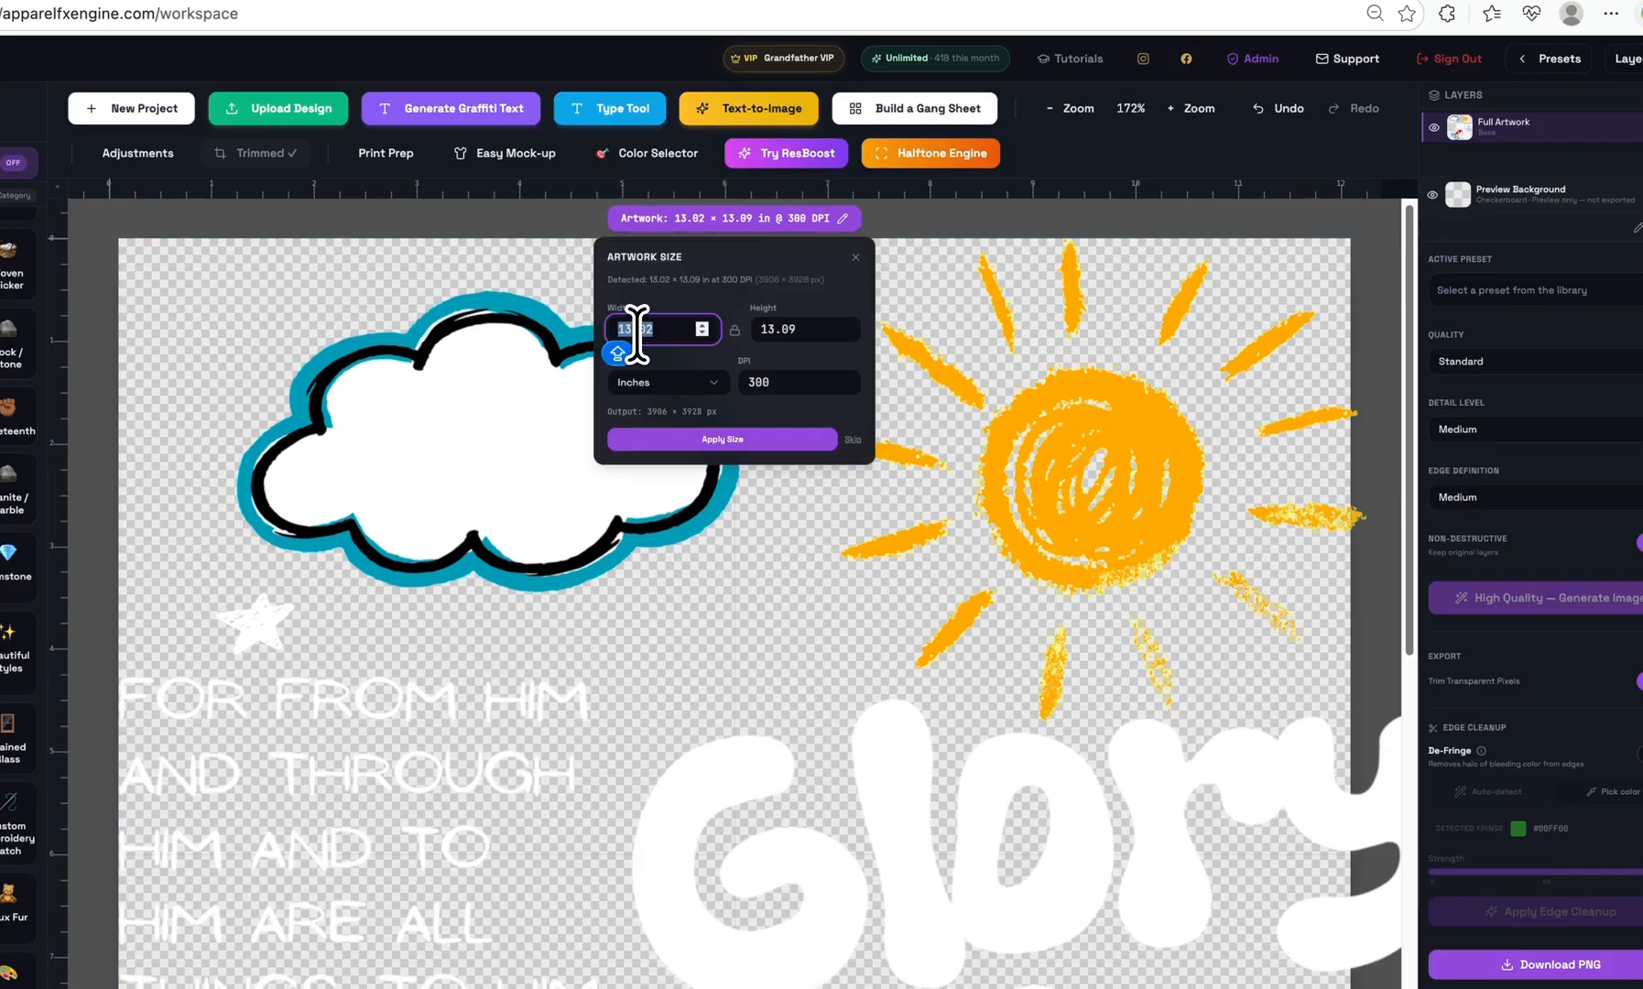
text(11)
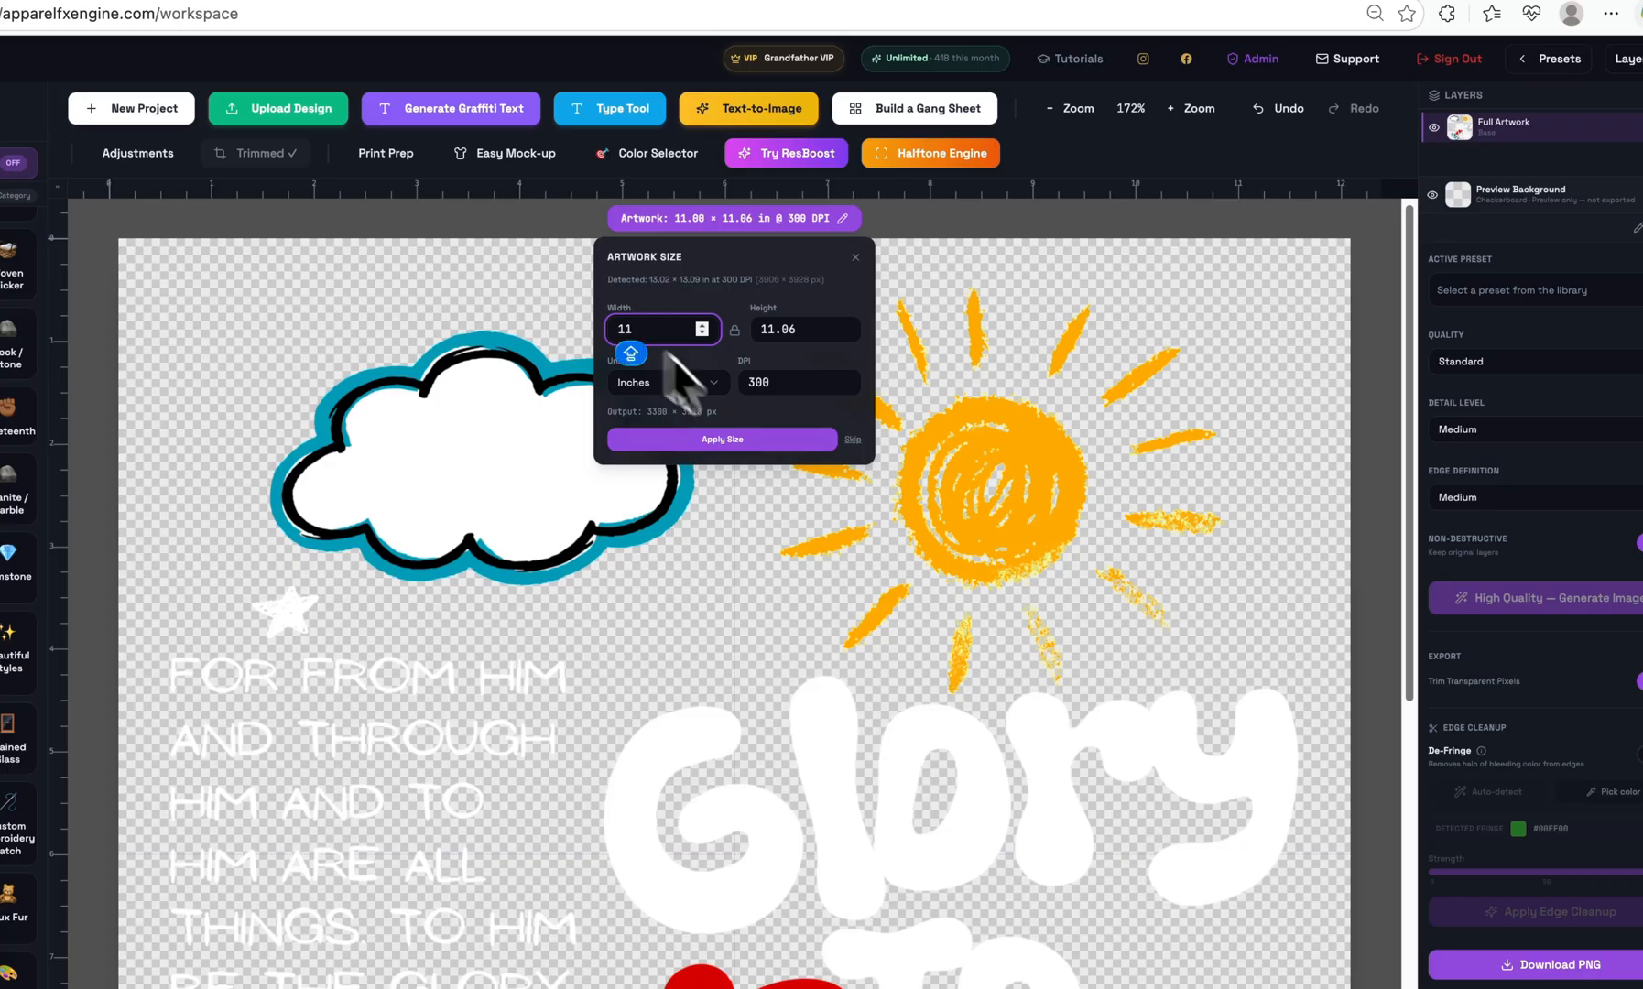
click(789, 439)
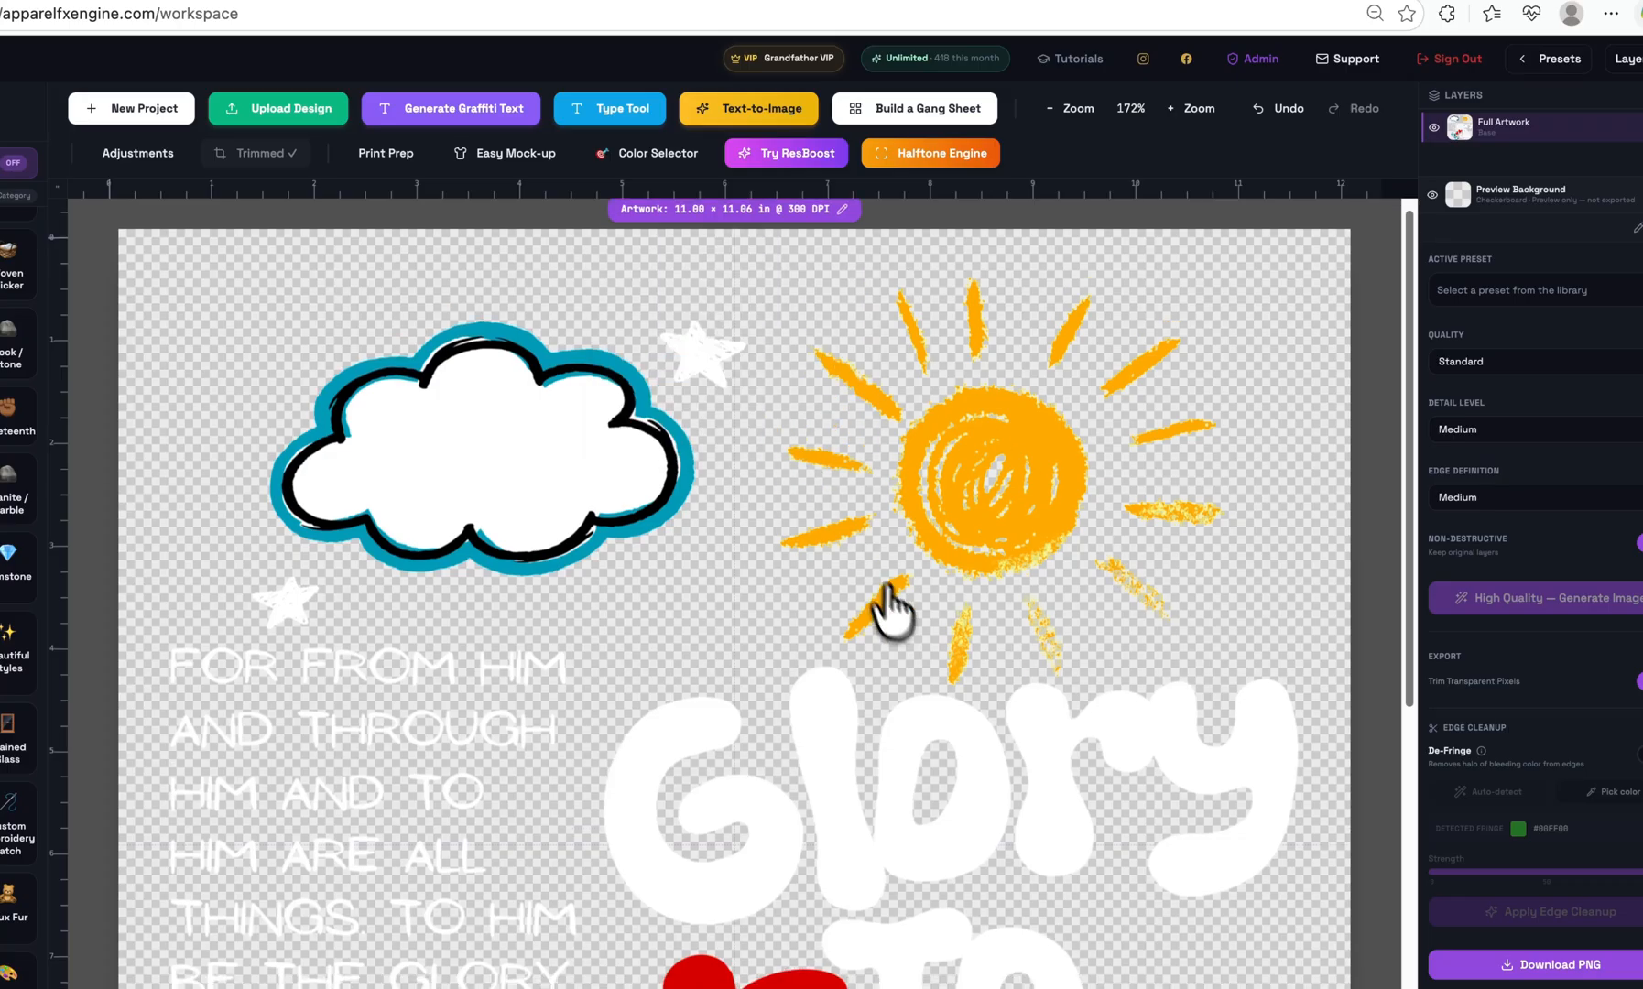
scroll(898, 549, down, 5)
scroll(905, 596, up, 5)
scroll(905, 596, down, 5)
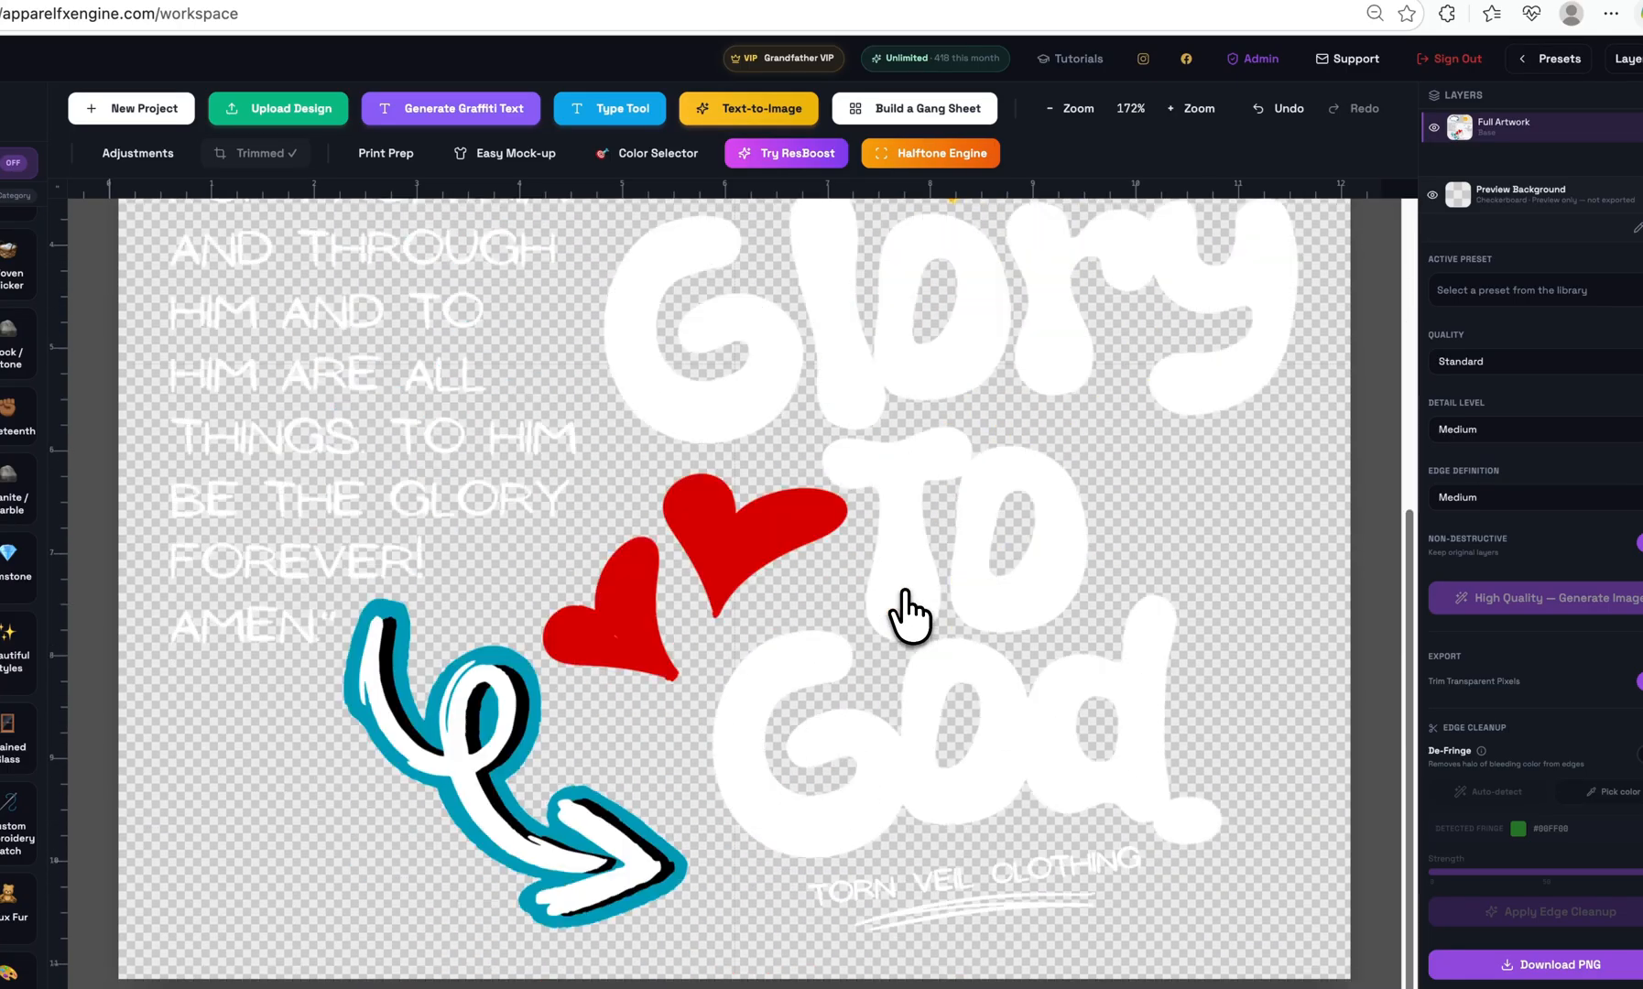
scroll(905, 596, up, 5)
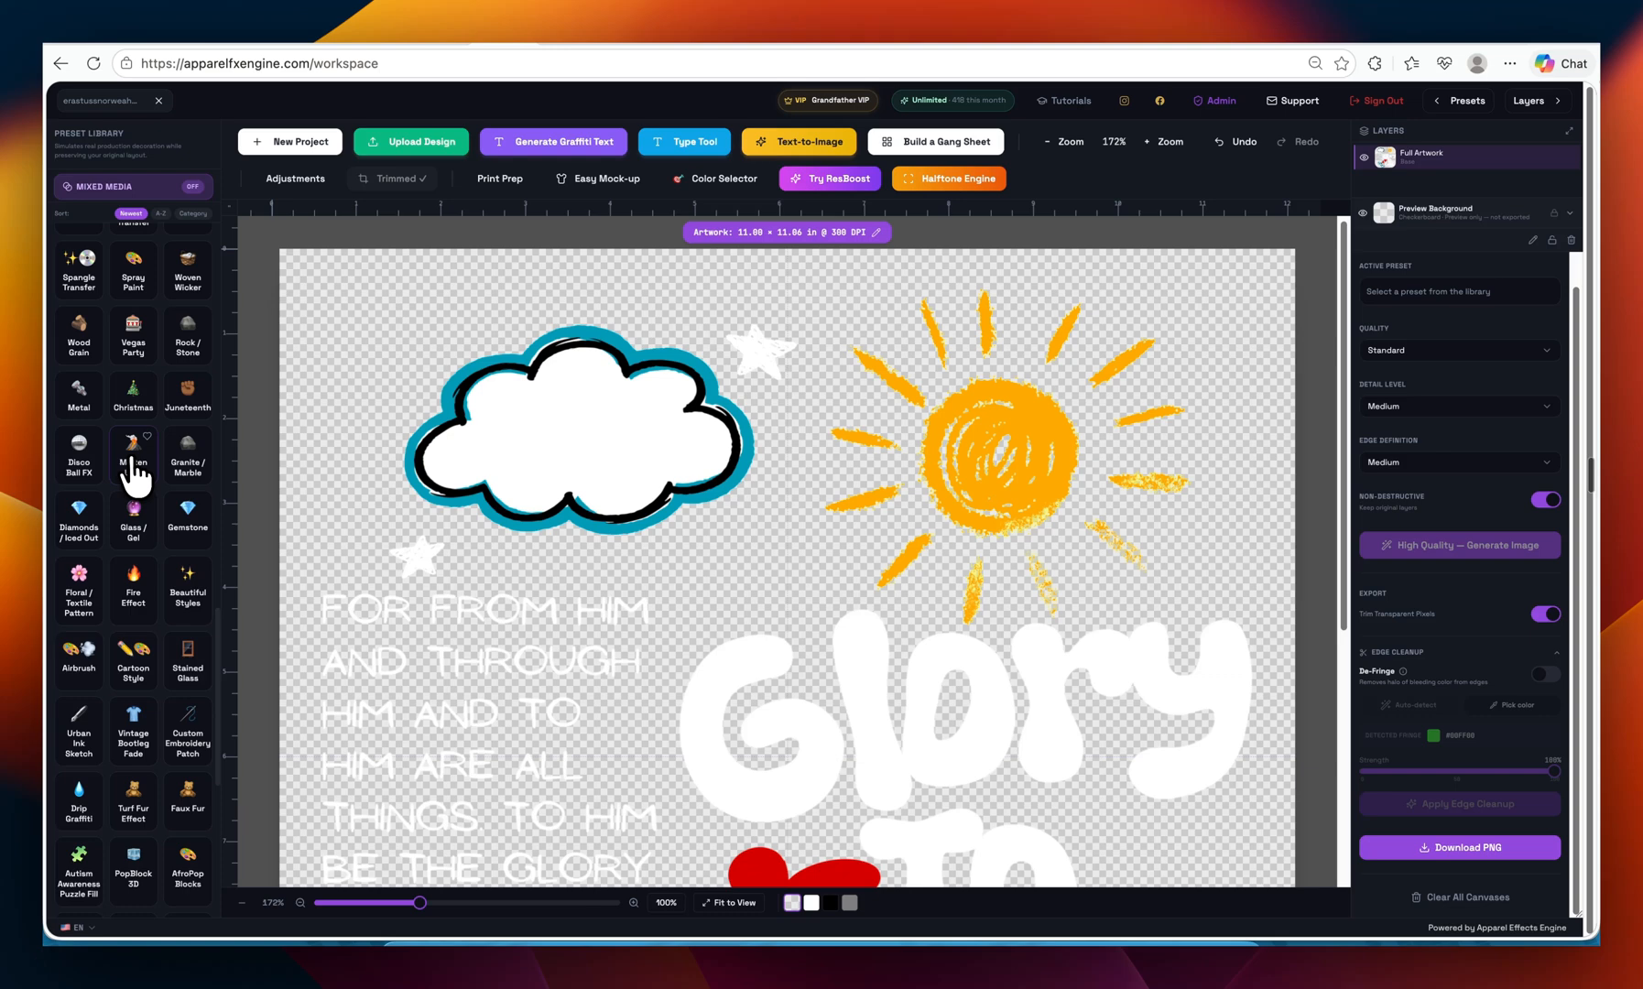
- Generate the 3D Glitter Puff Transfer effect with Match Artwork colors, High (3mm) puff height, Standard glitter density and Matte ink finish
scroll(135, 472, up, 1)
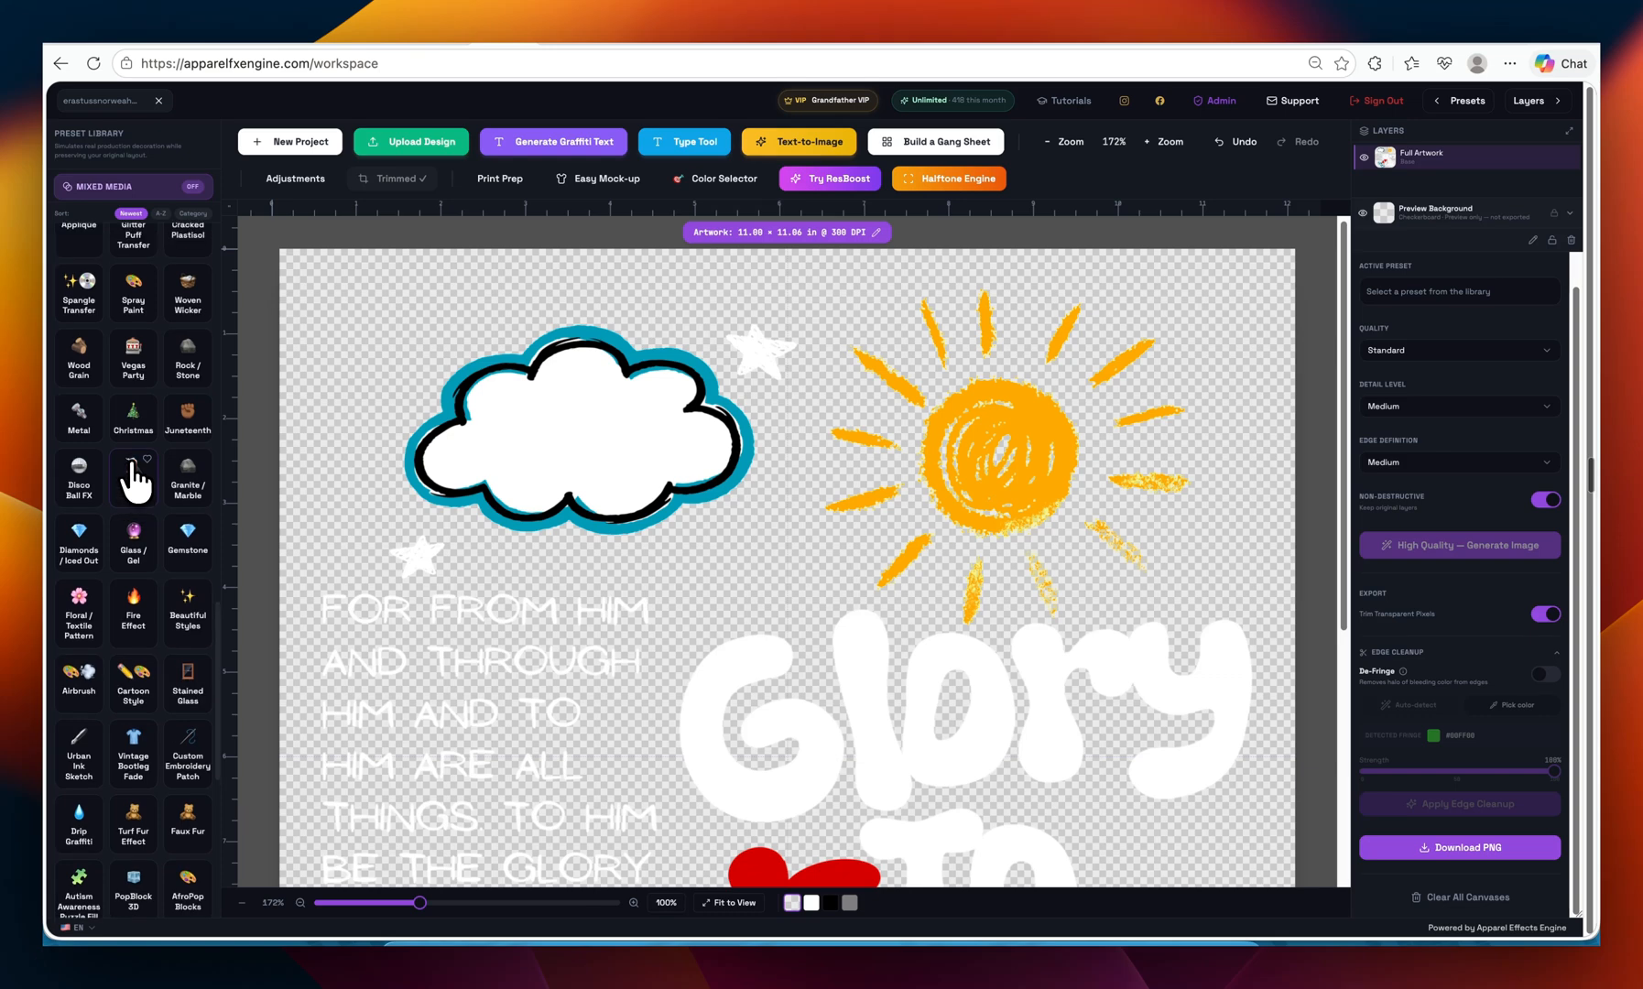
scroll(129, 769, up, 4)
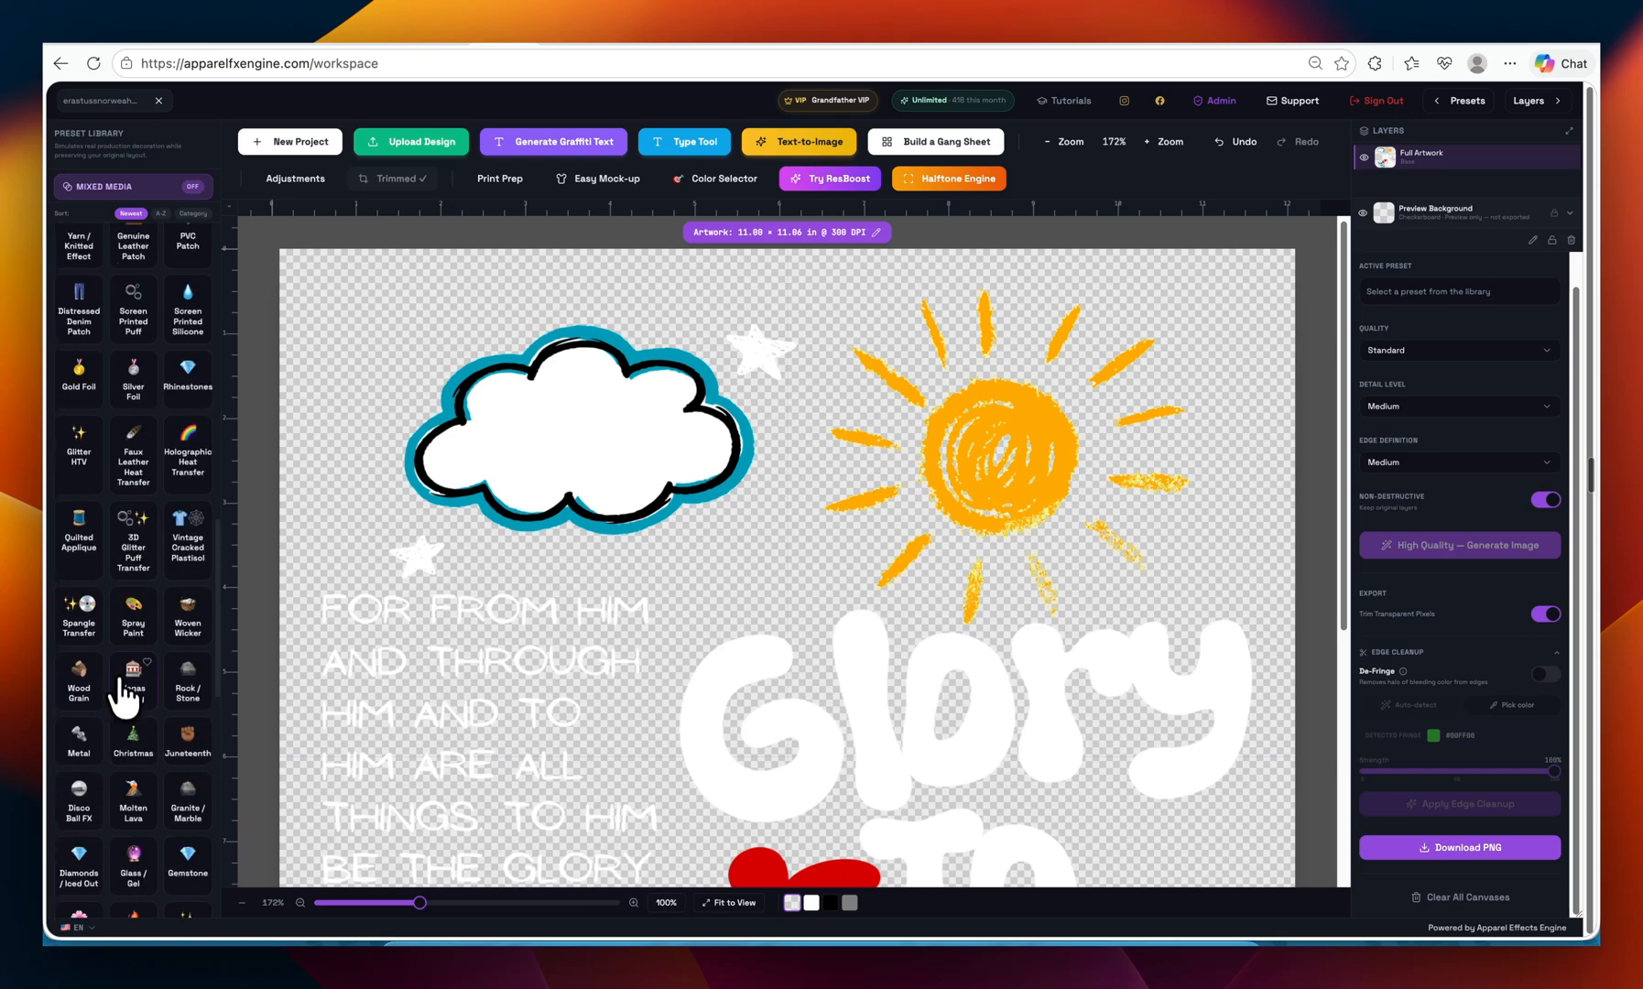
scroll(110, 472, up, 1)
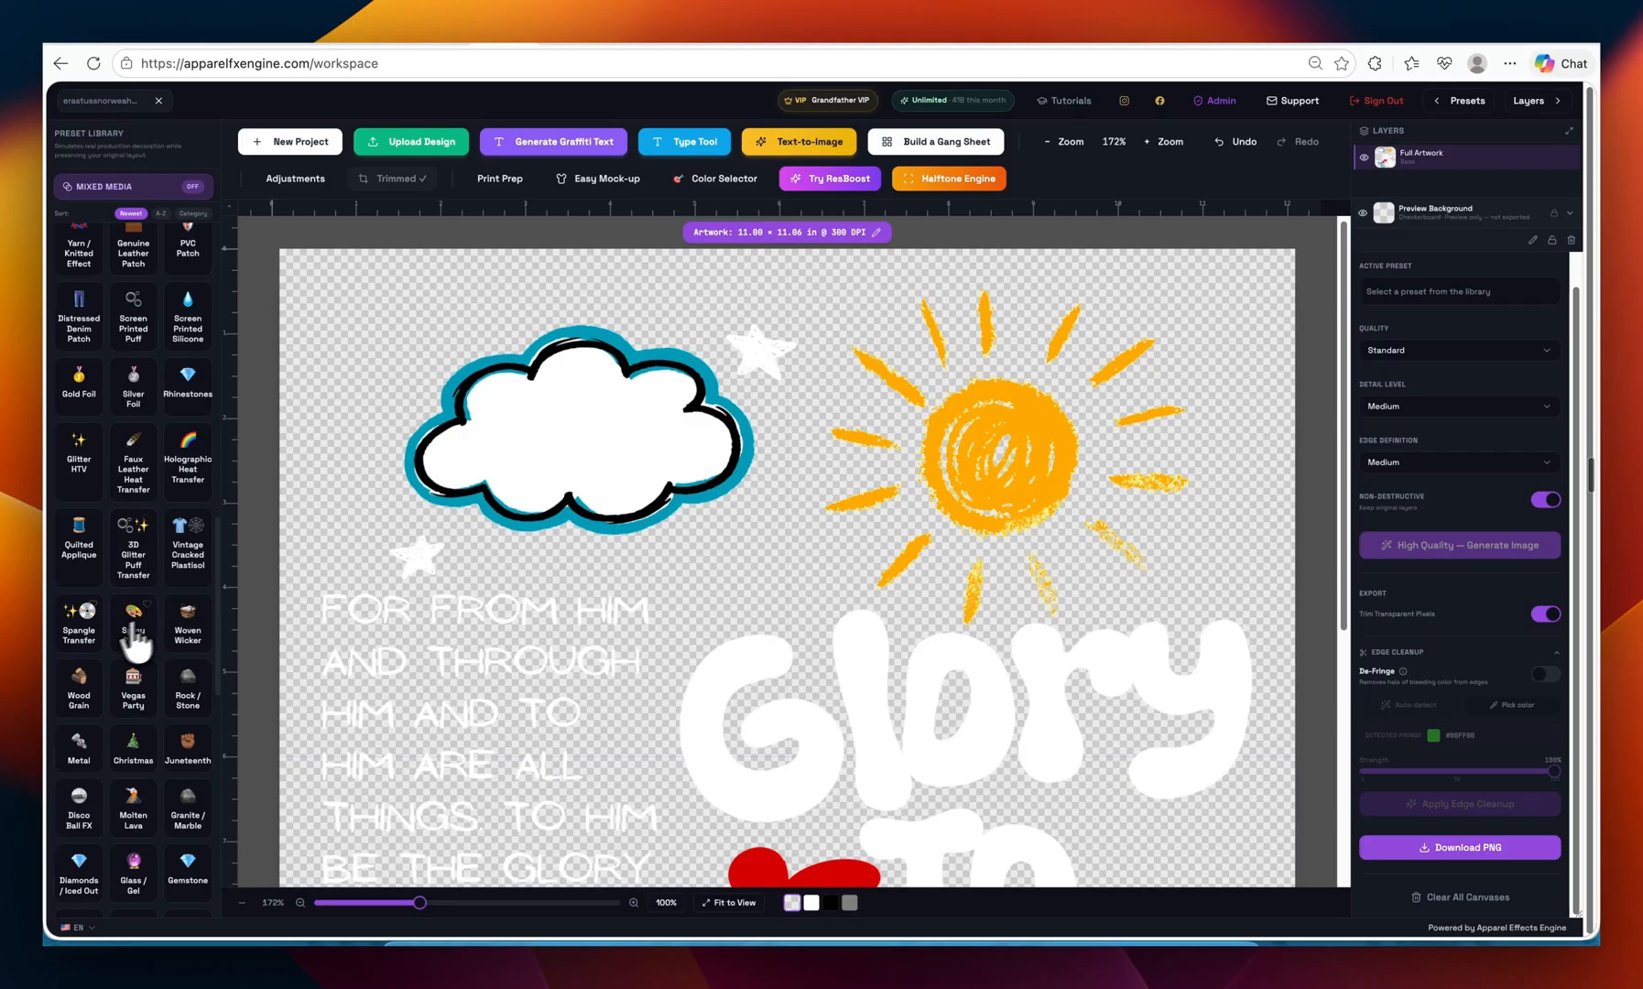
click(133, 587)
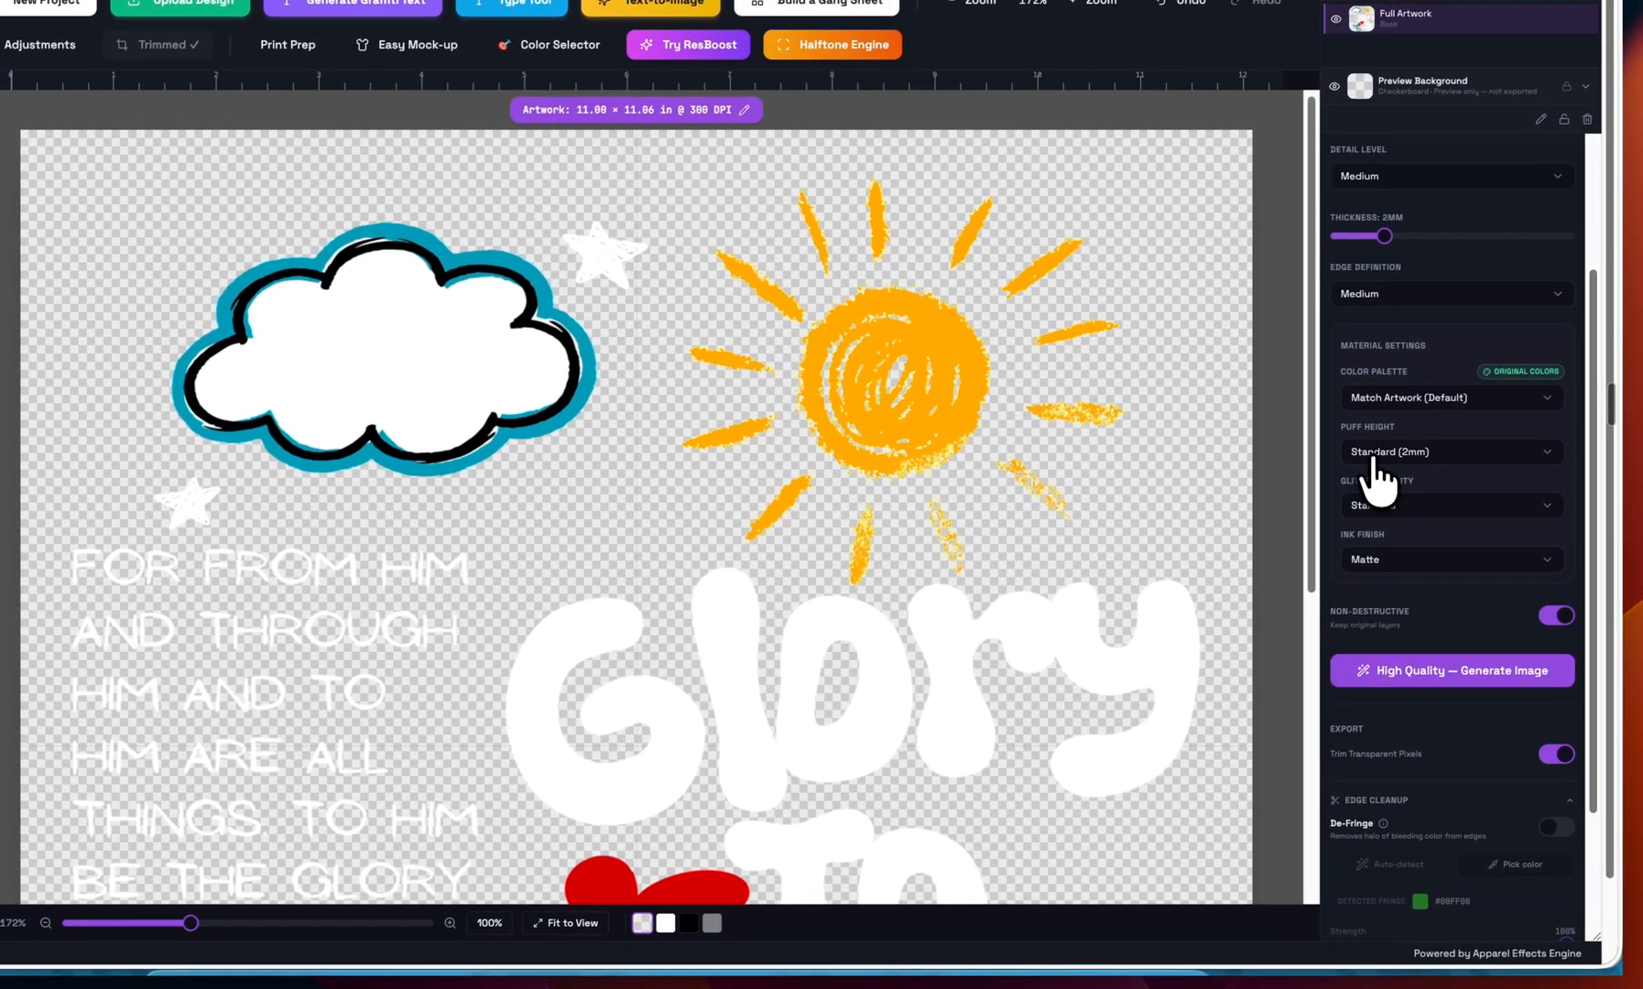
click(1400, 445)
click(1402, 539)
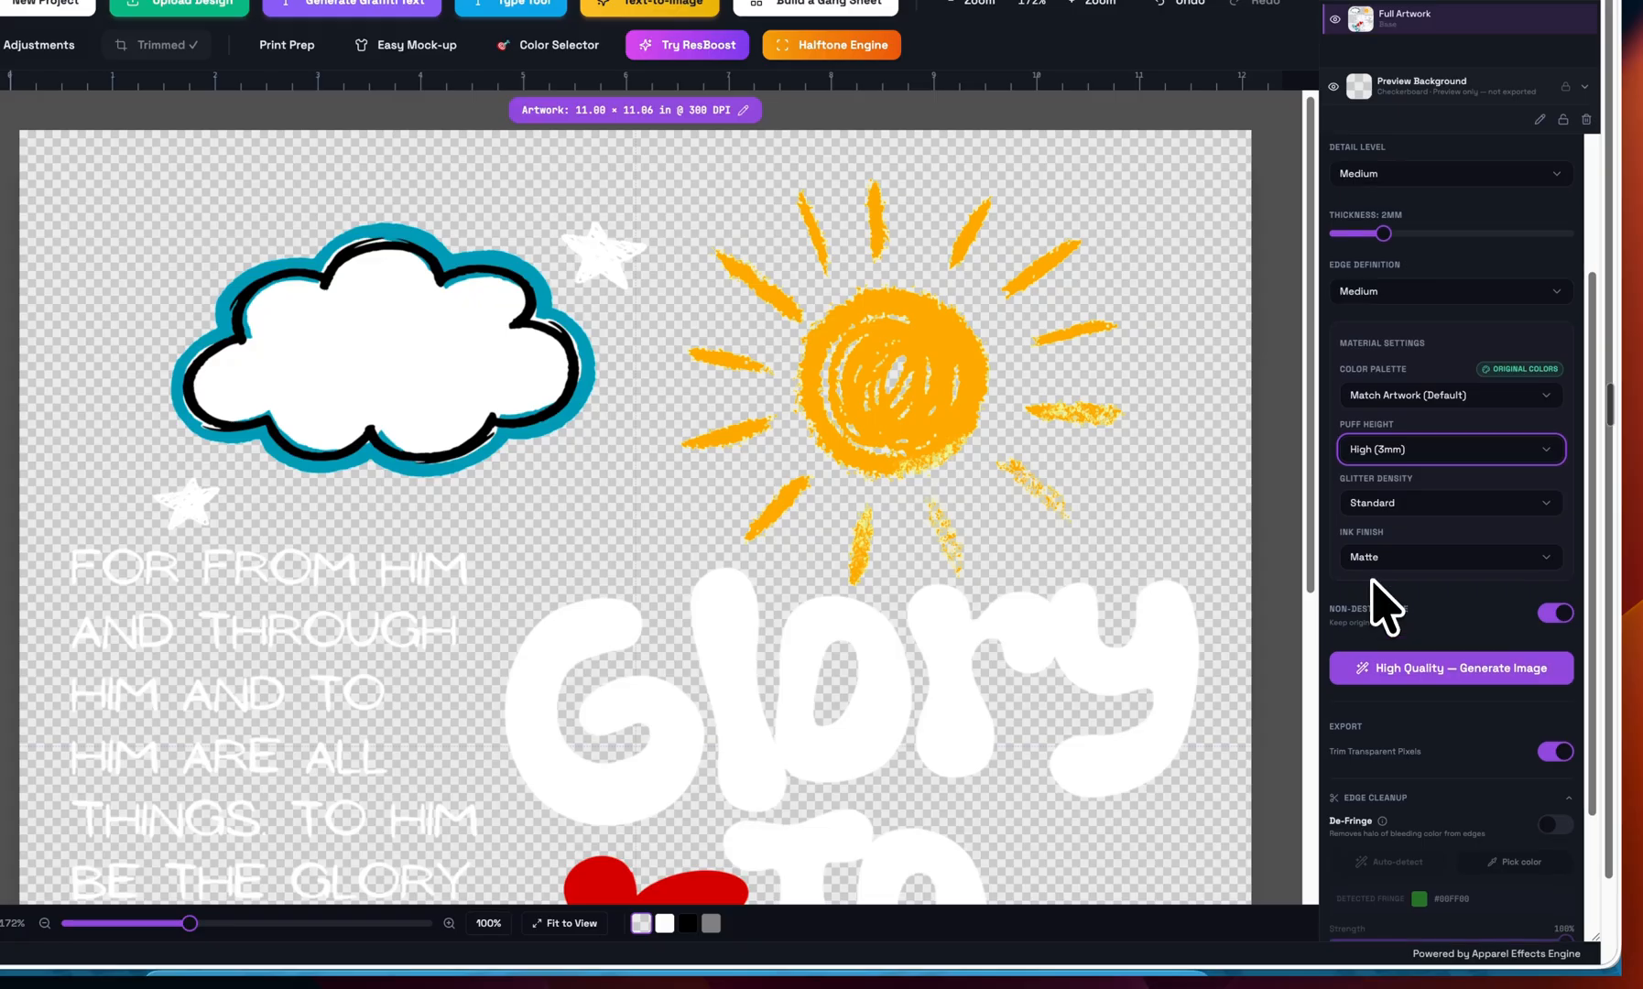
click(1369, 502)
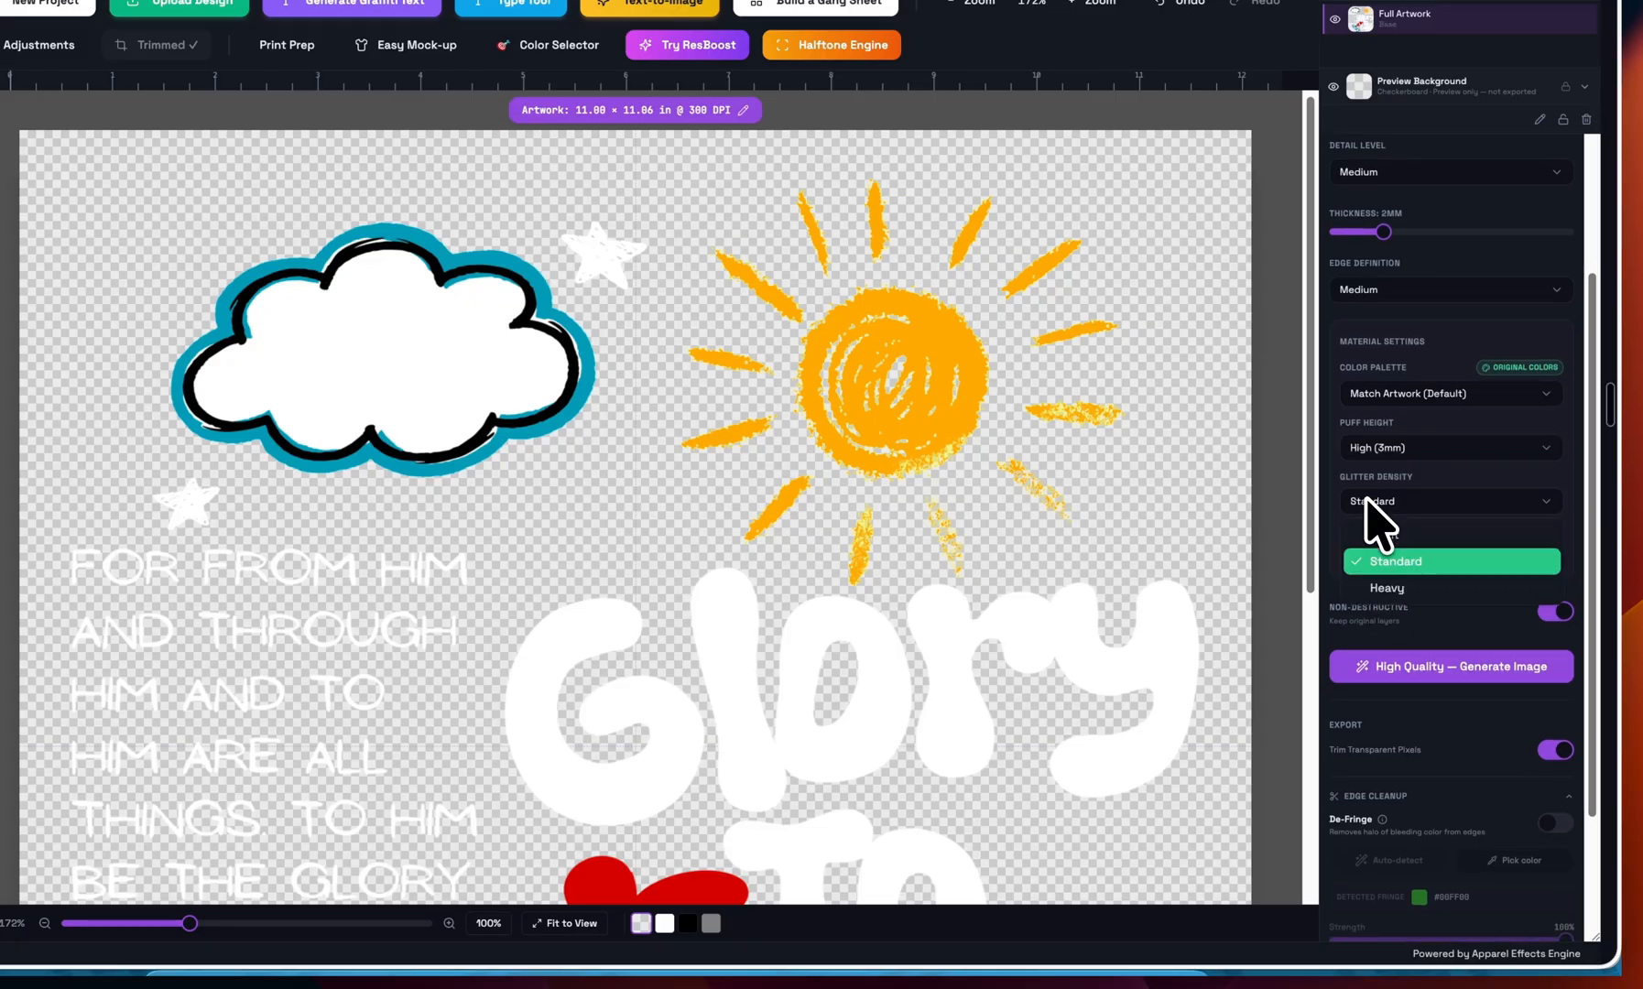
click(1403, 560)
click(1430, 671)
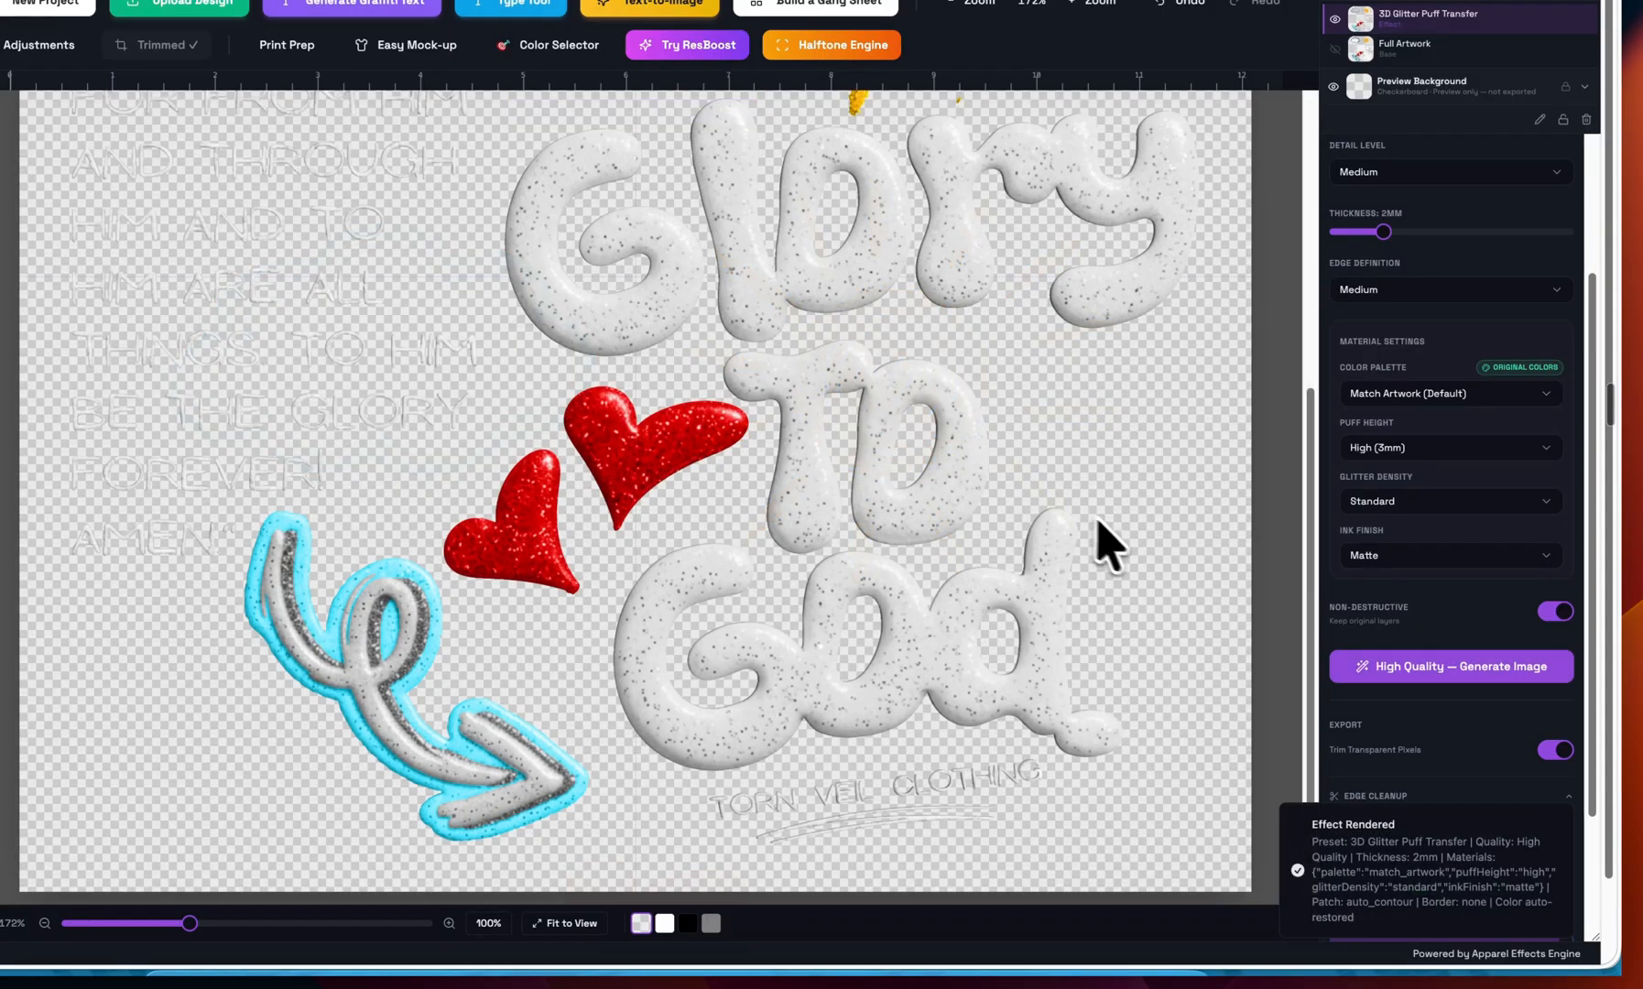
- Set the preview background to black and inspect the glitter puff artwork in detail and as a whole at 108% zoom
scroll(888, 723, up, 1)
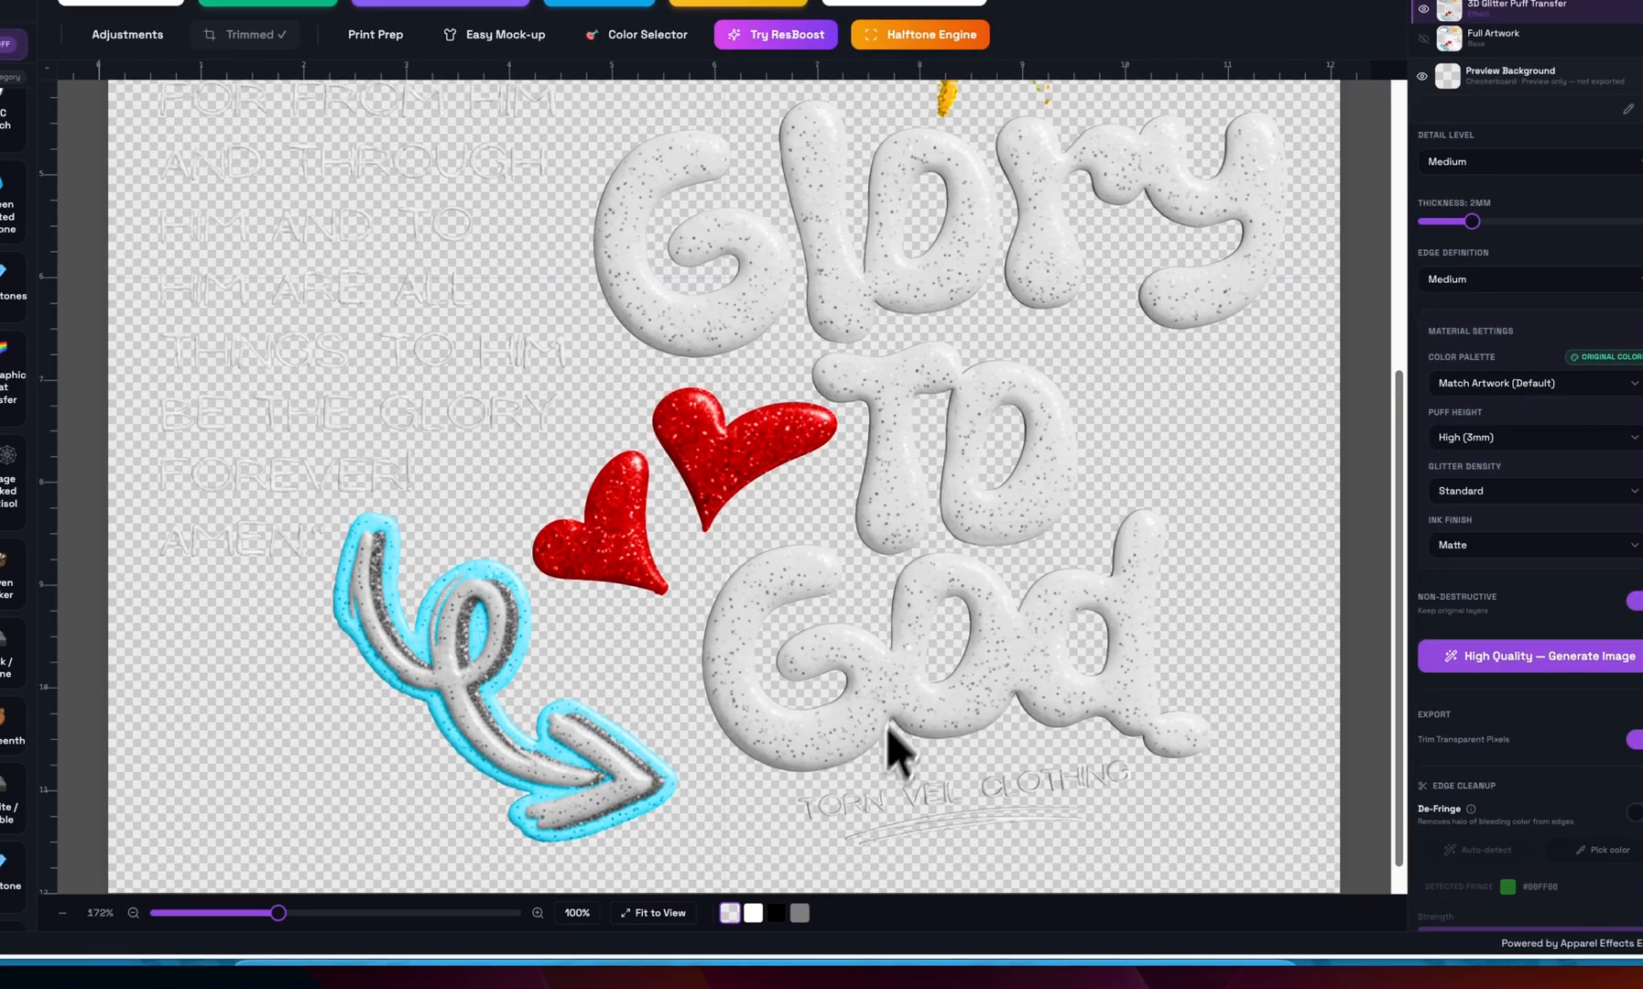
click(776, 913)
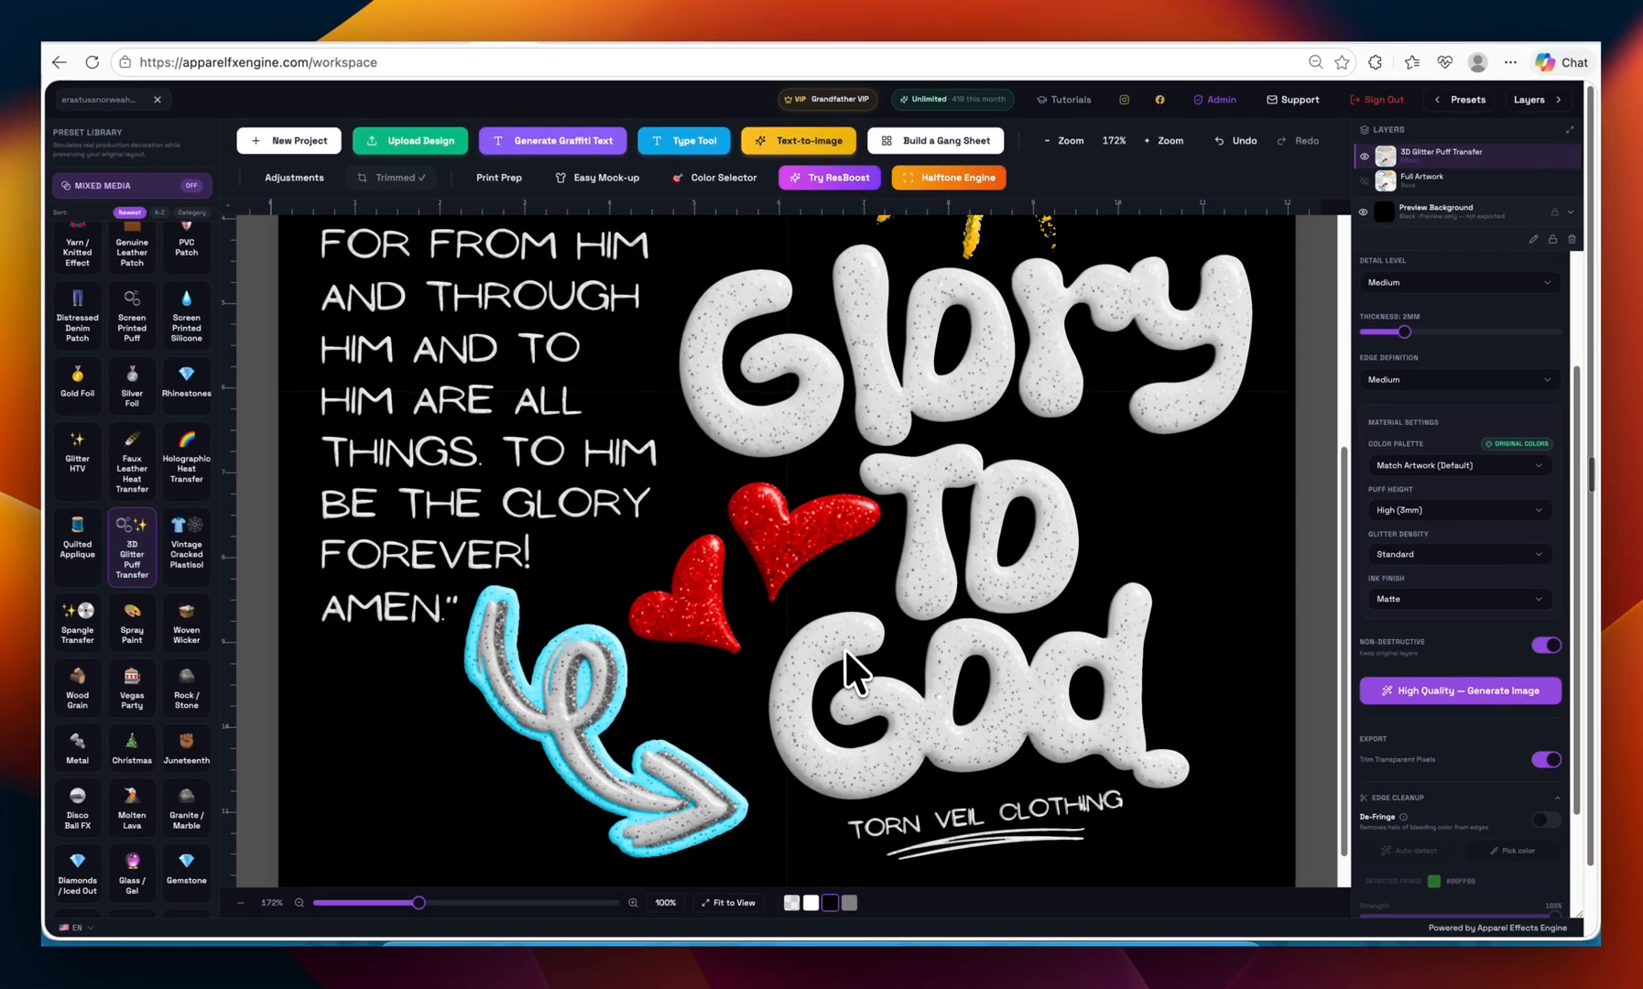
scroll(791, 587, up, 5)
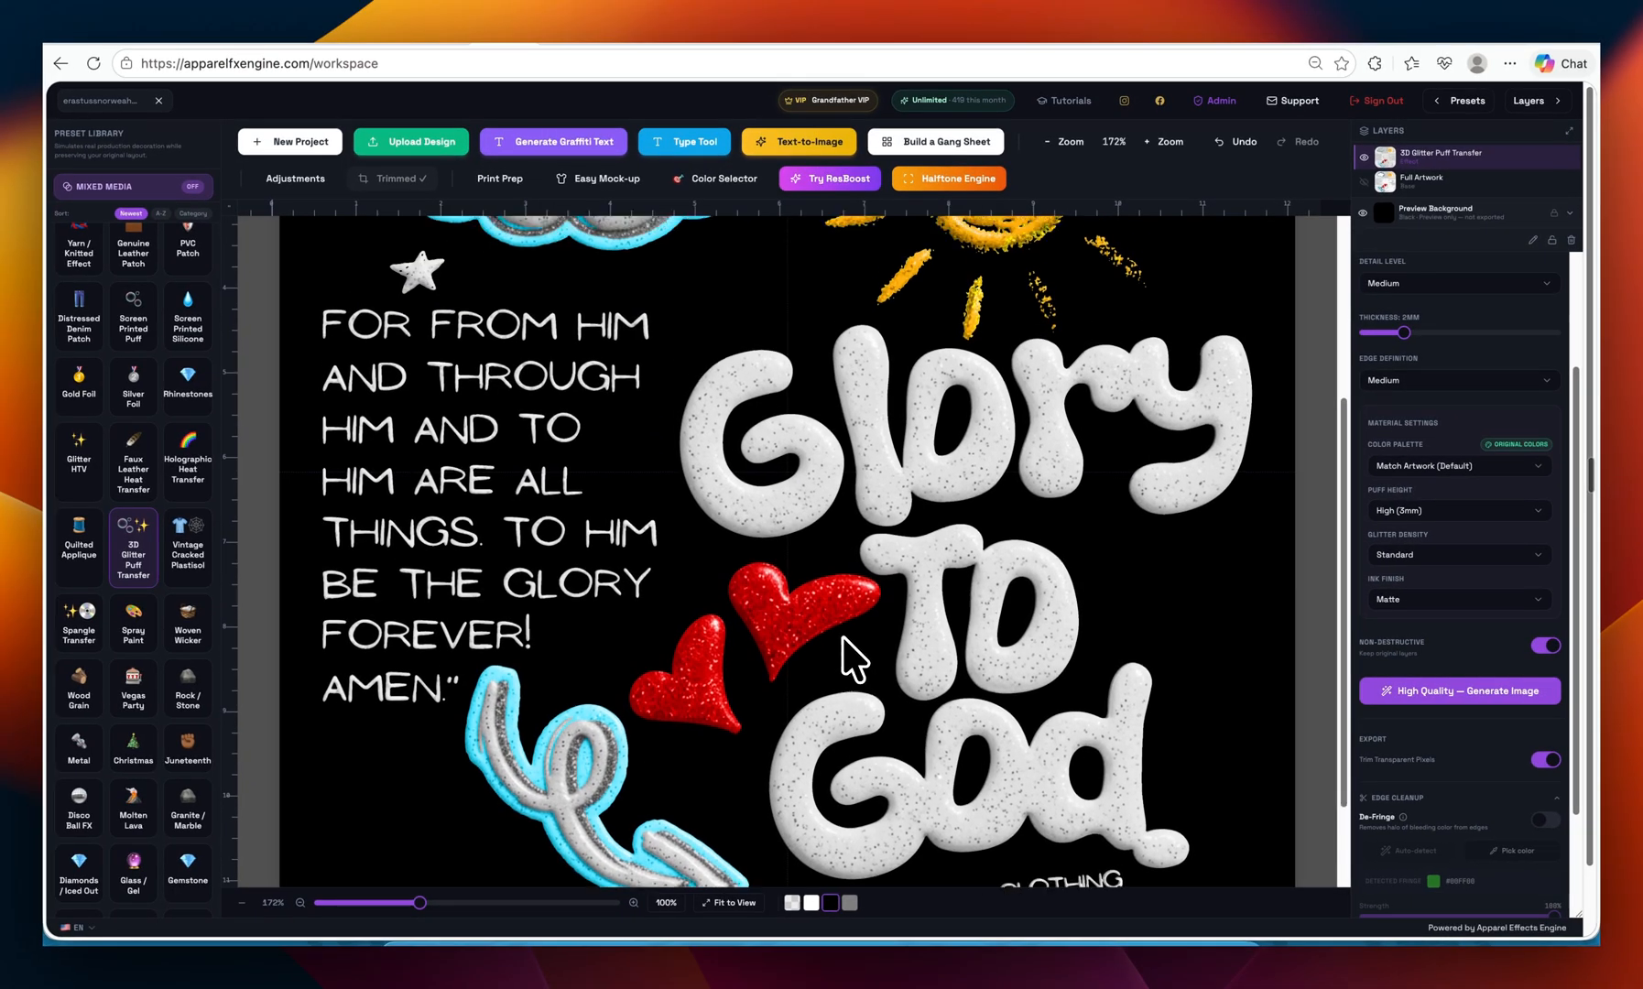
scroll(770, 698, up, 3)
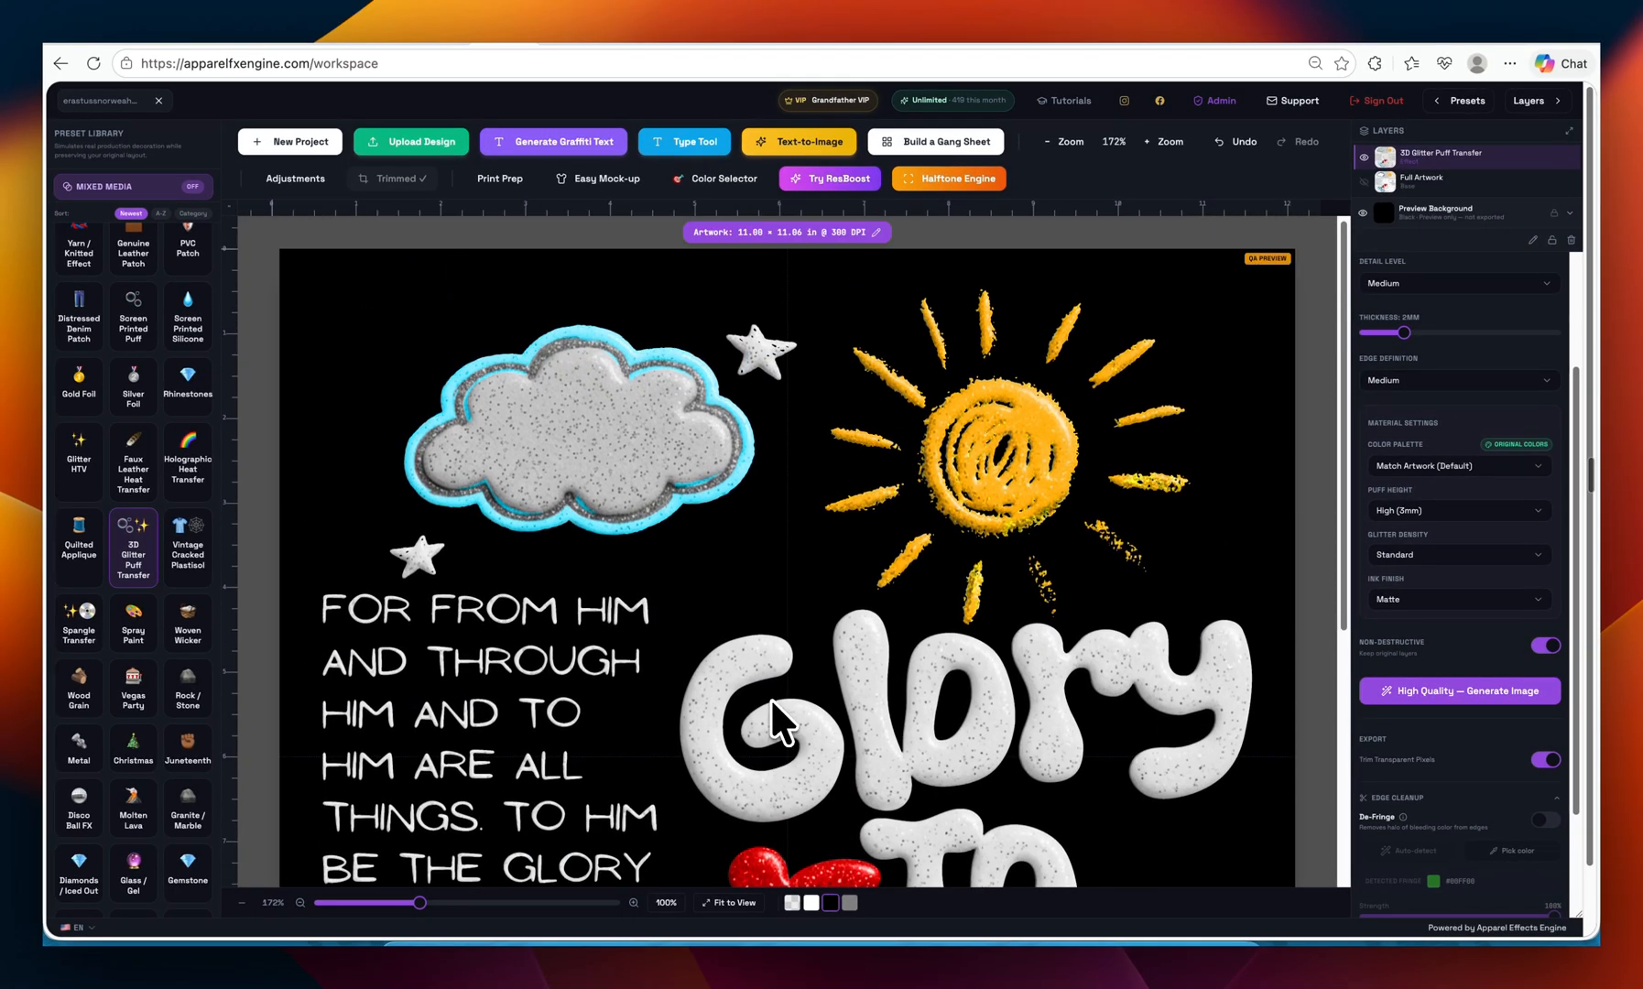
scroll(925, 591, down, 5)
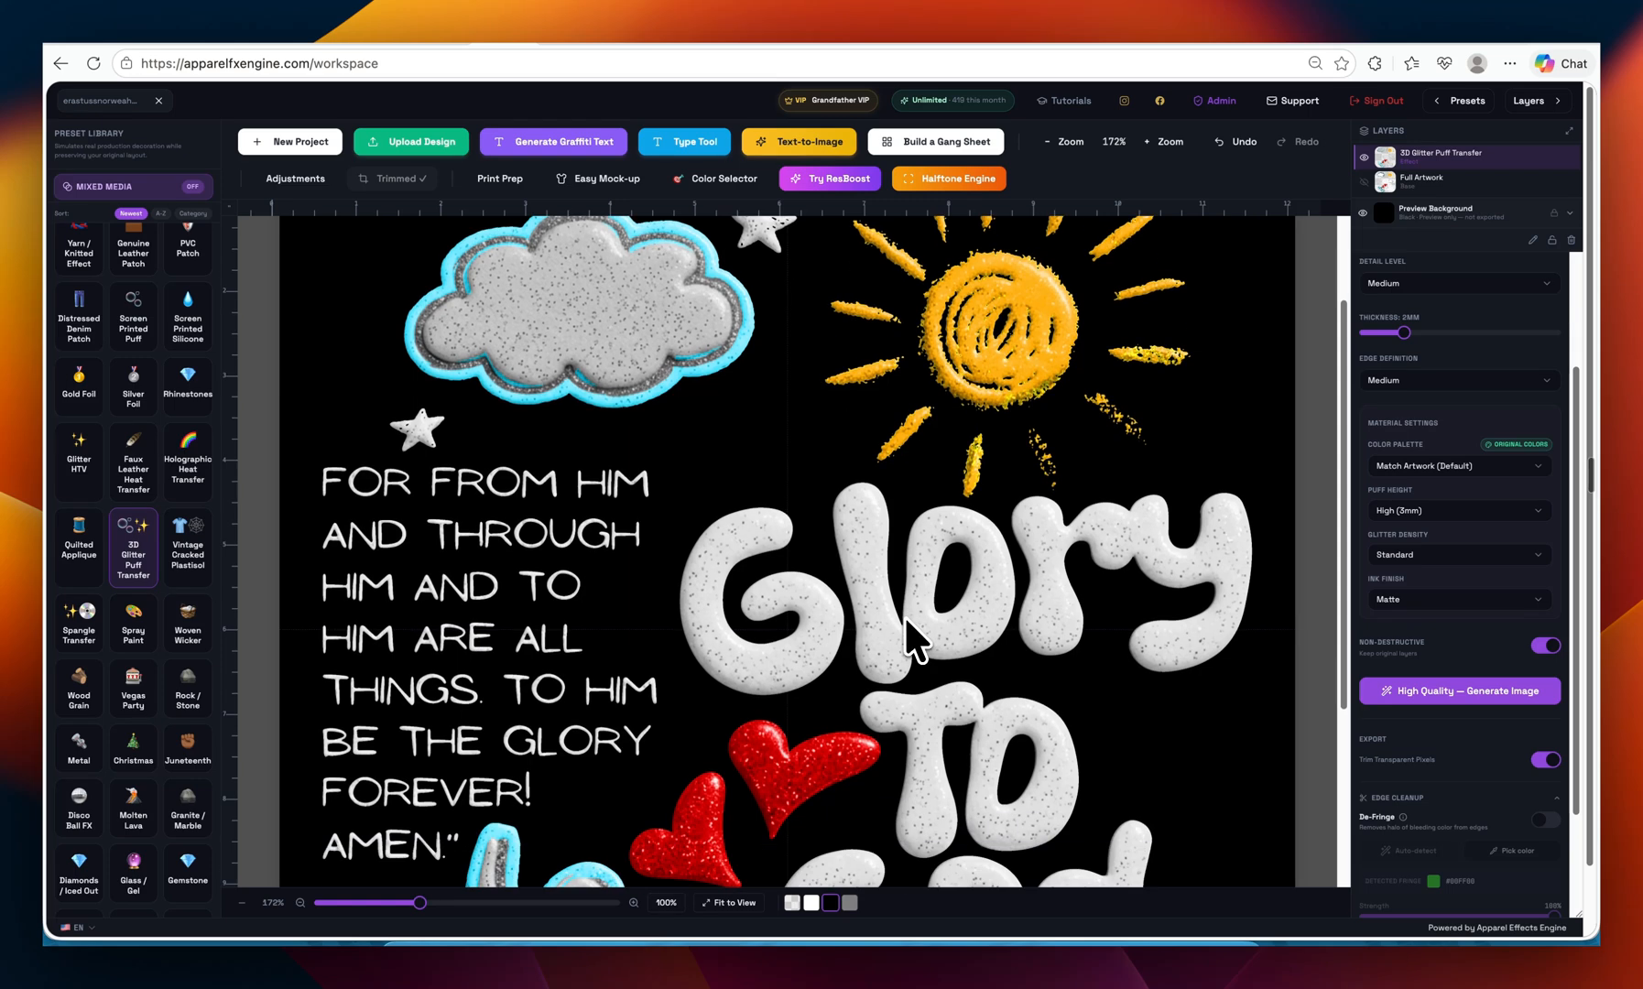
scroll(904, 614, down, 3)
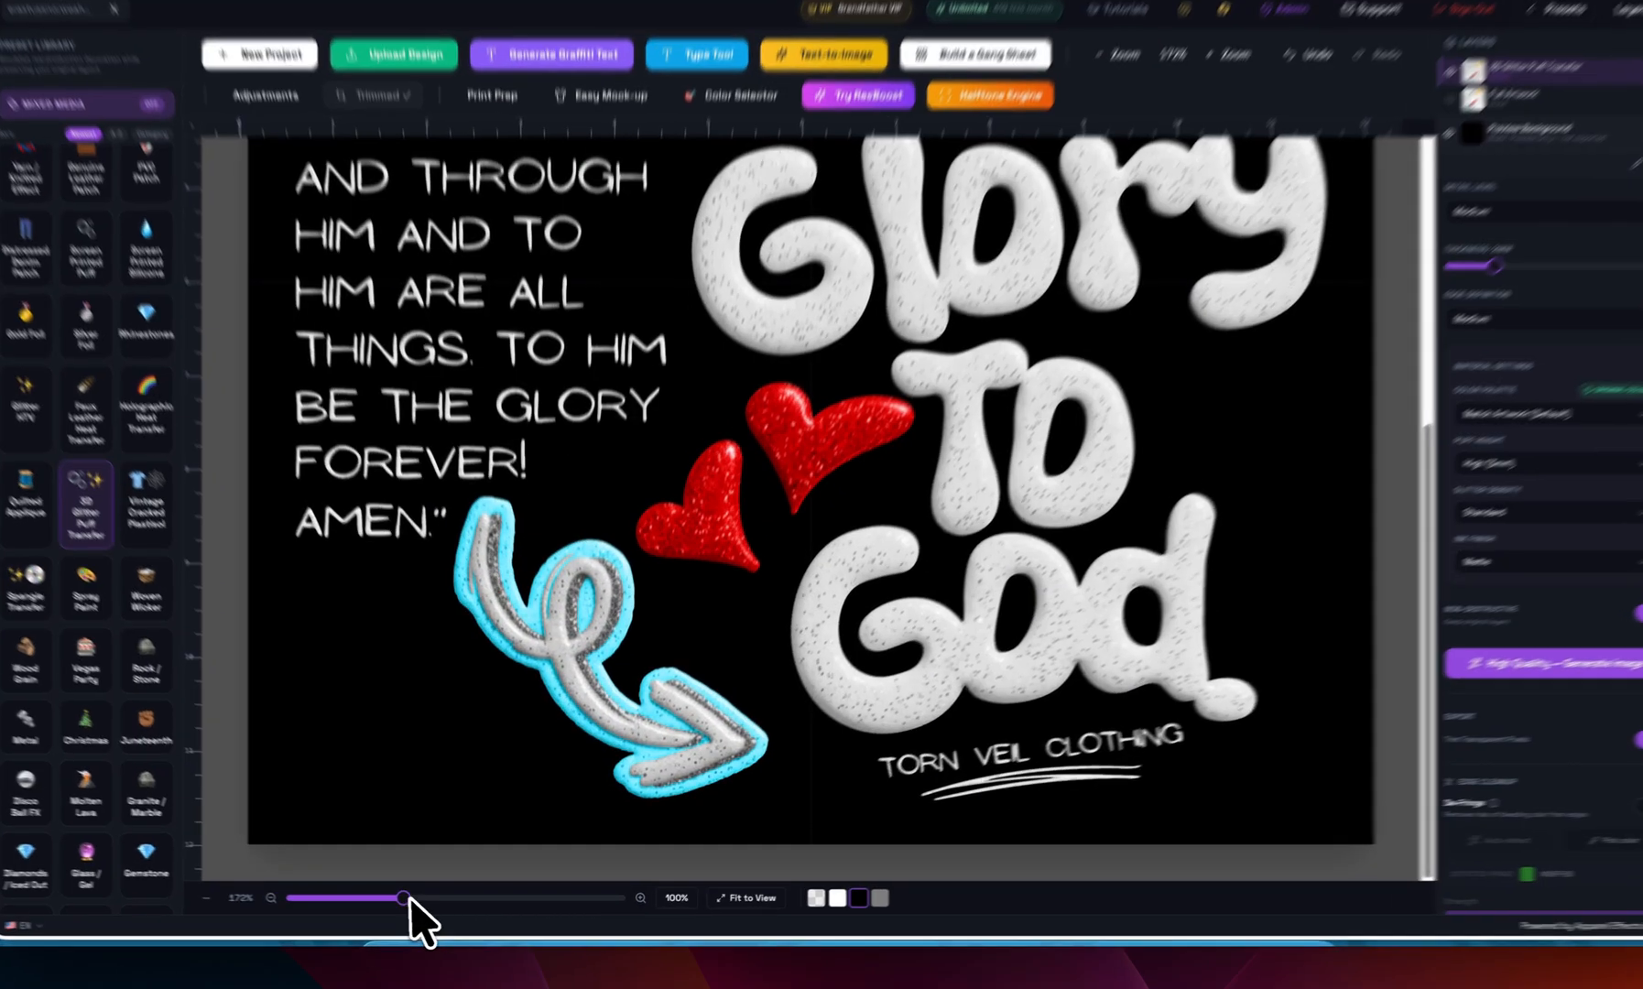
drag(420, 902, 338, 900)
scroll(937, 514, up, 1)
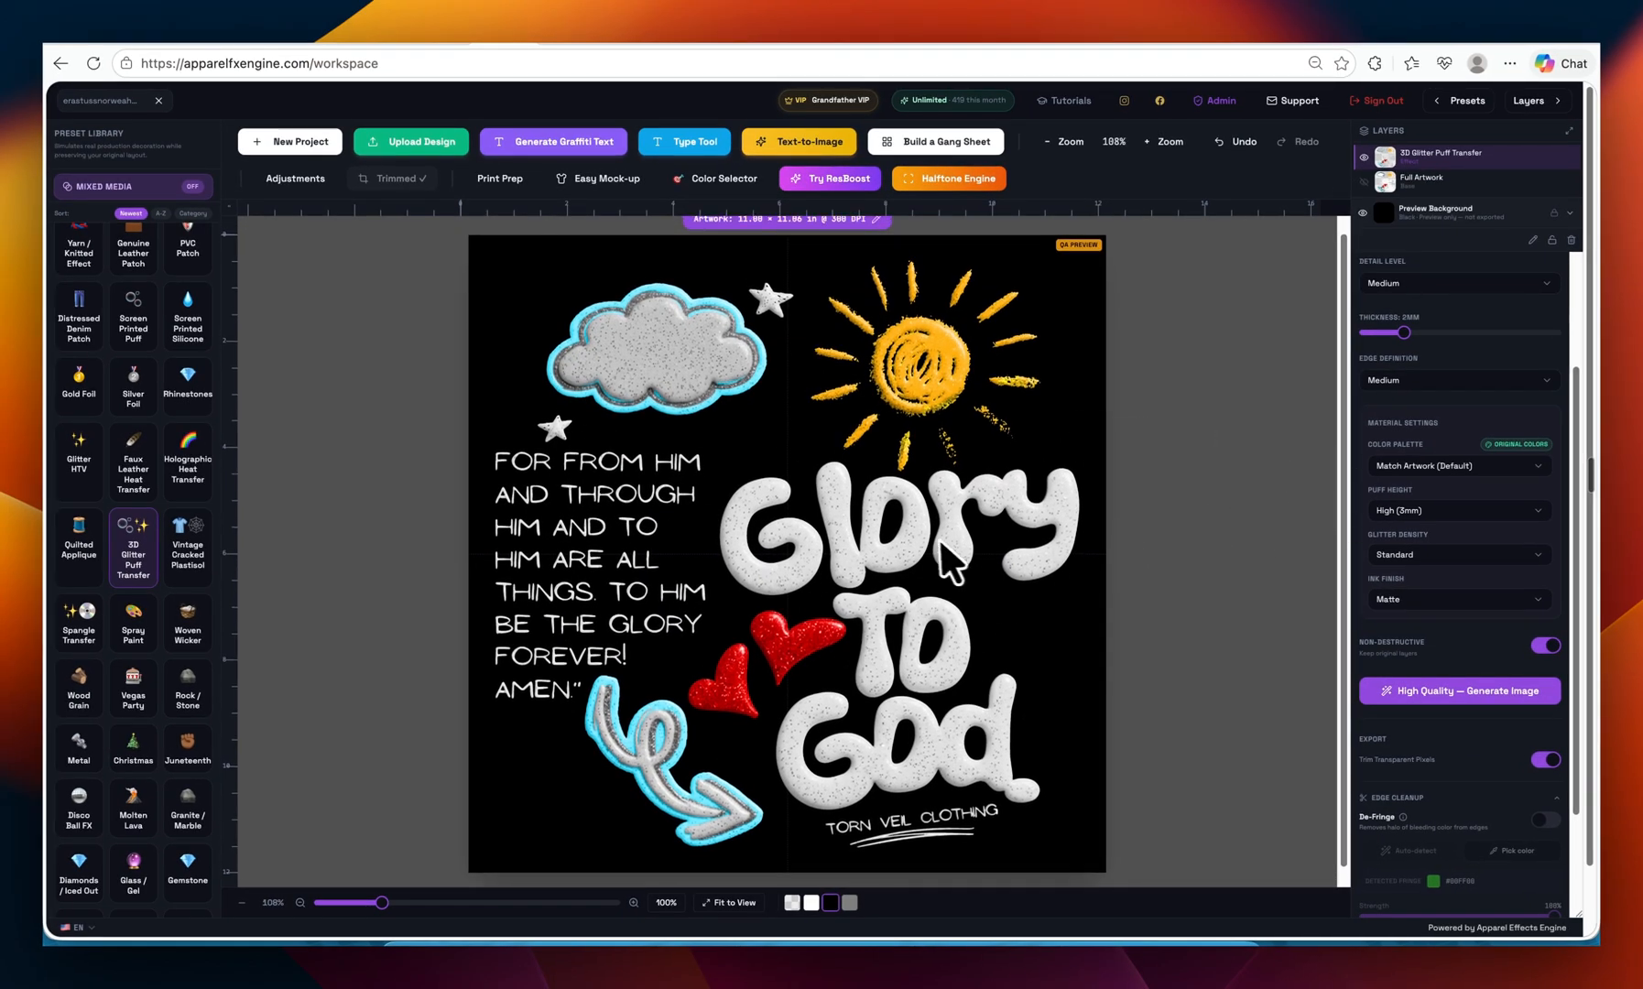
scroll(982, 622, down, 1)
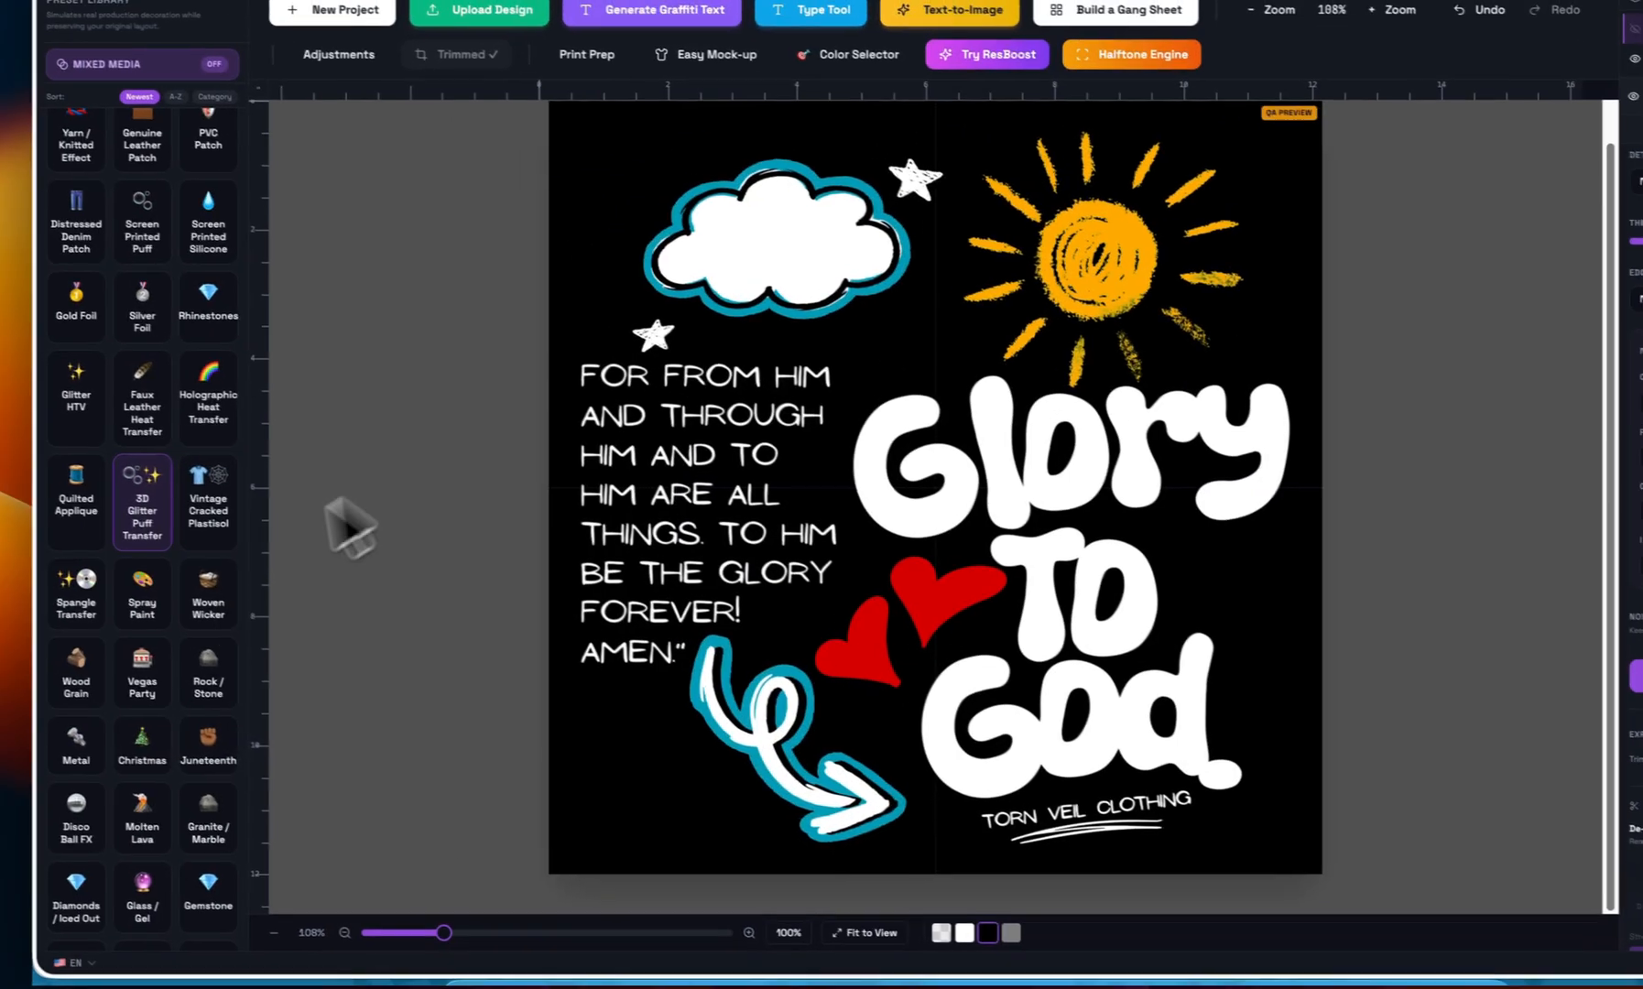
- Generate the Liquid Chrome effect from the original artwork with Match Artwork colors, Silver chrome tone and Subtle liquid melt
scroll(128, 588, up, 15)
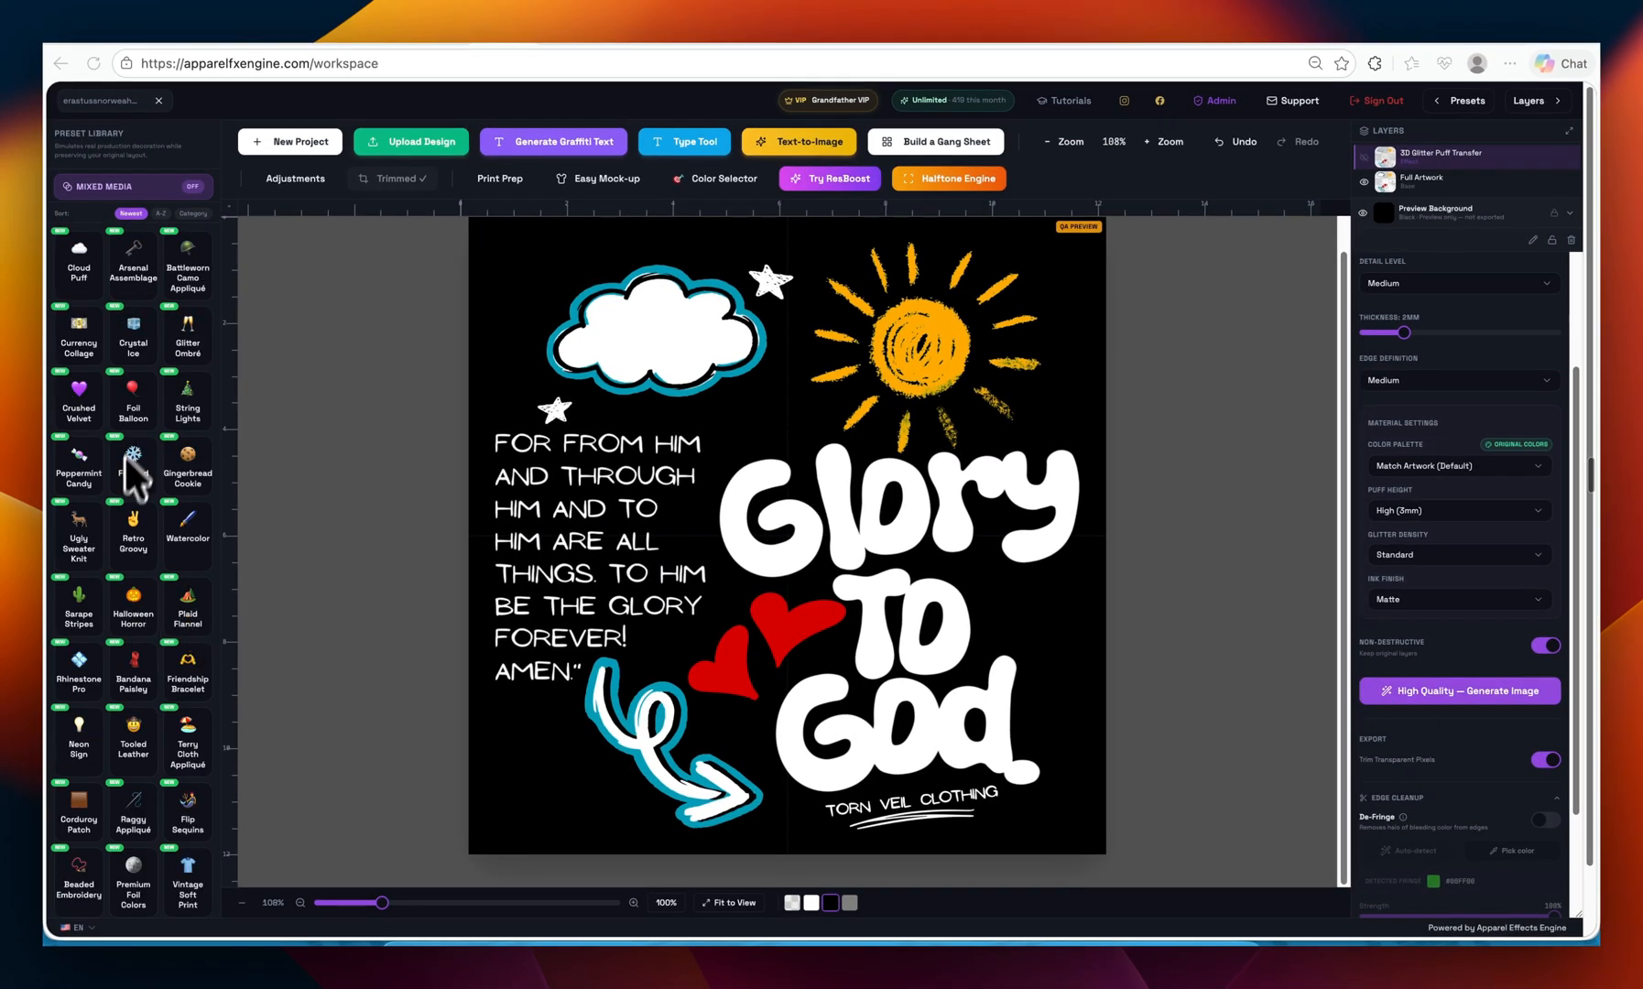
scroll(151, 546, down, 1)
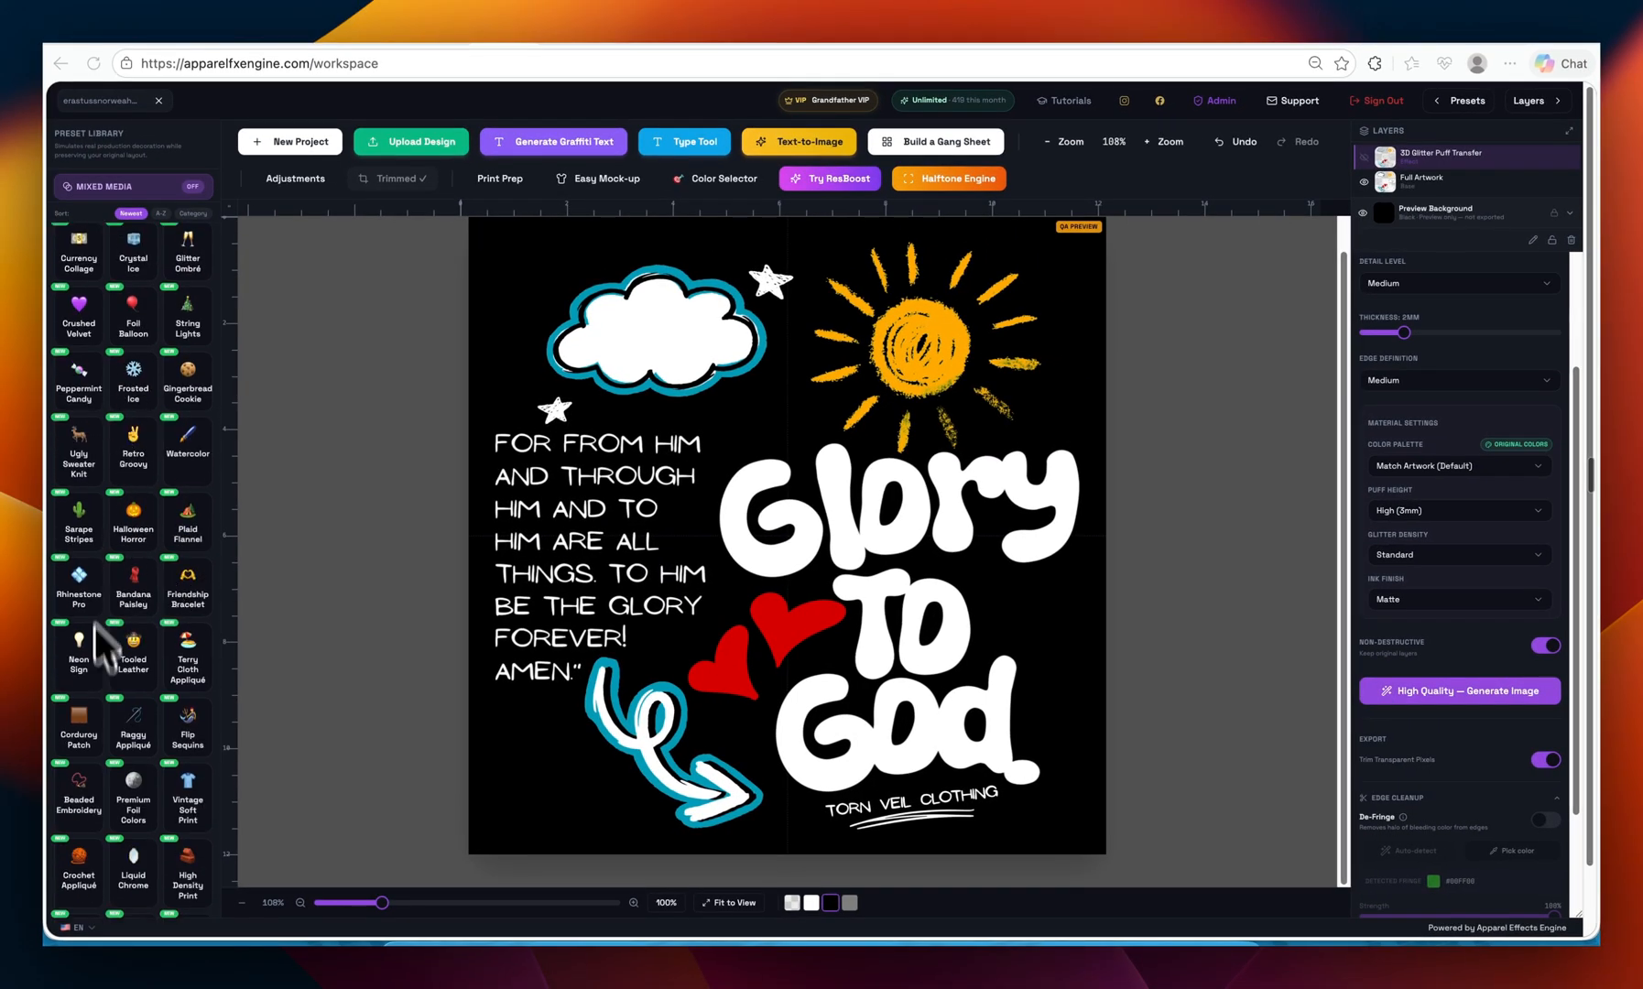
scroll(158, 786, down, 1)
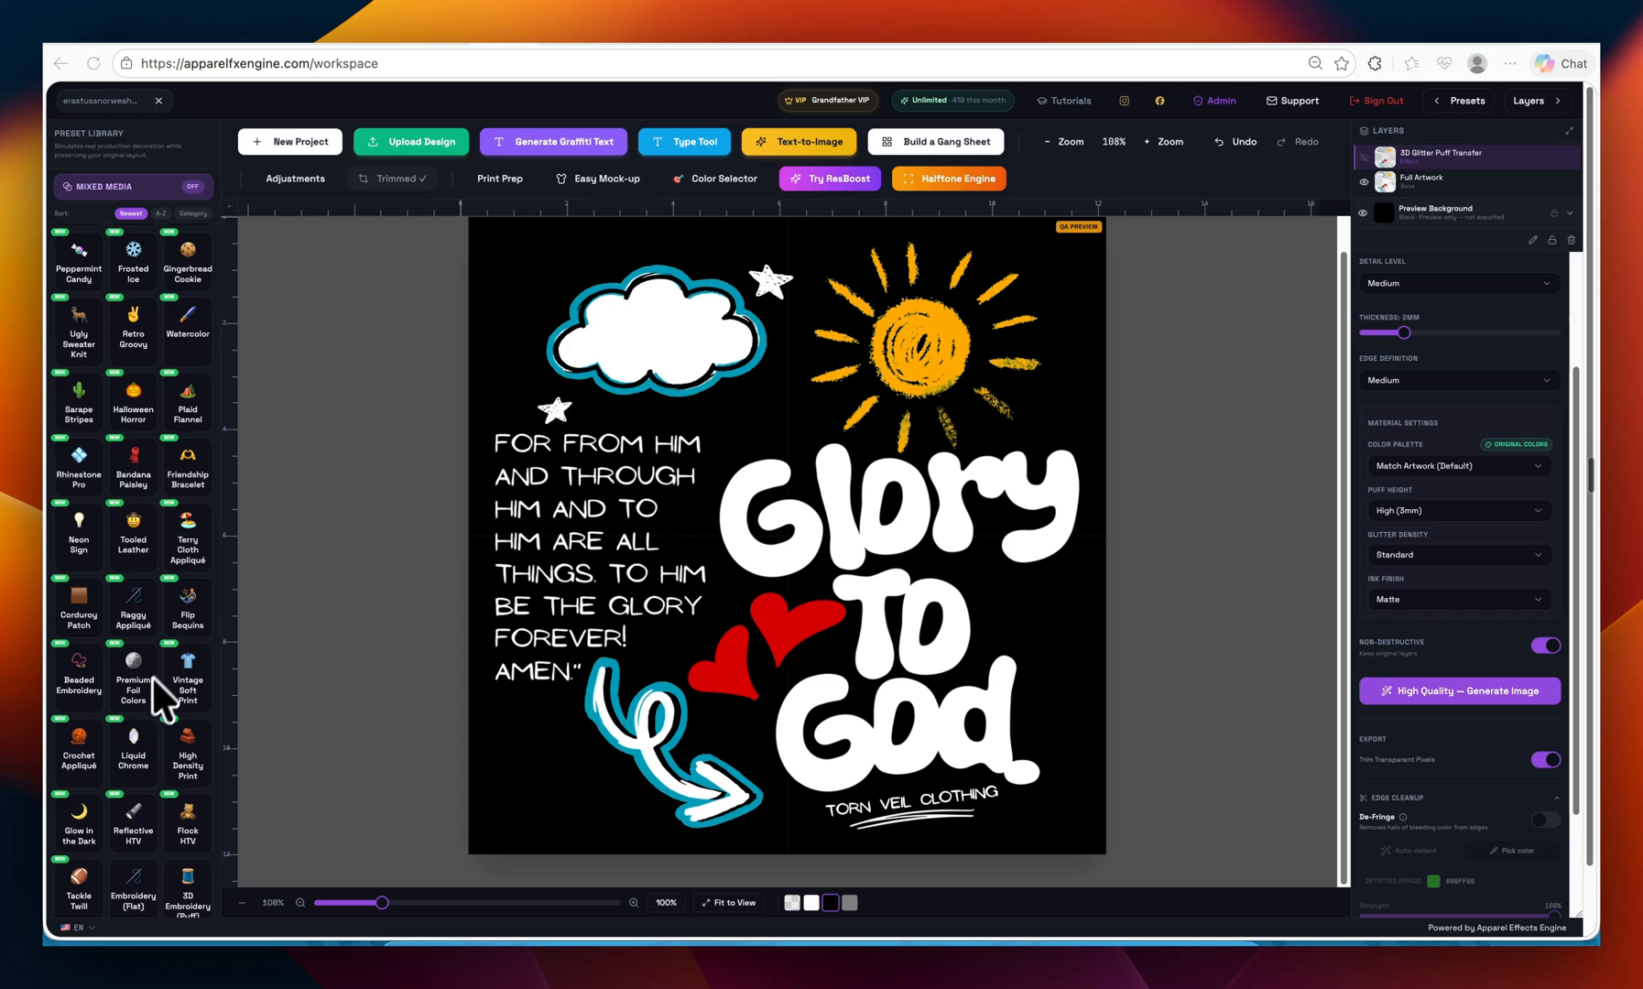
scroll(137, 637, down, 1)
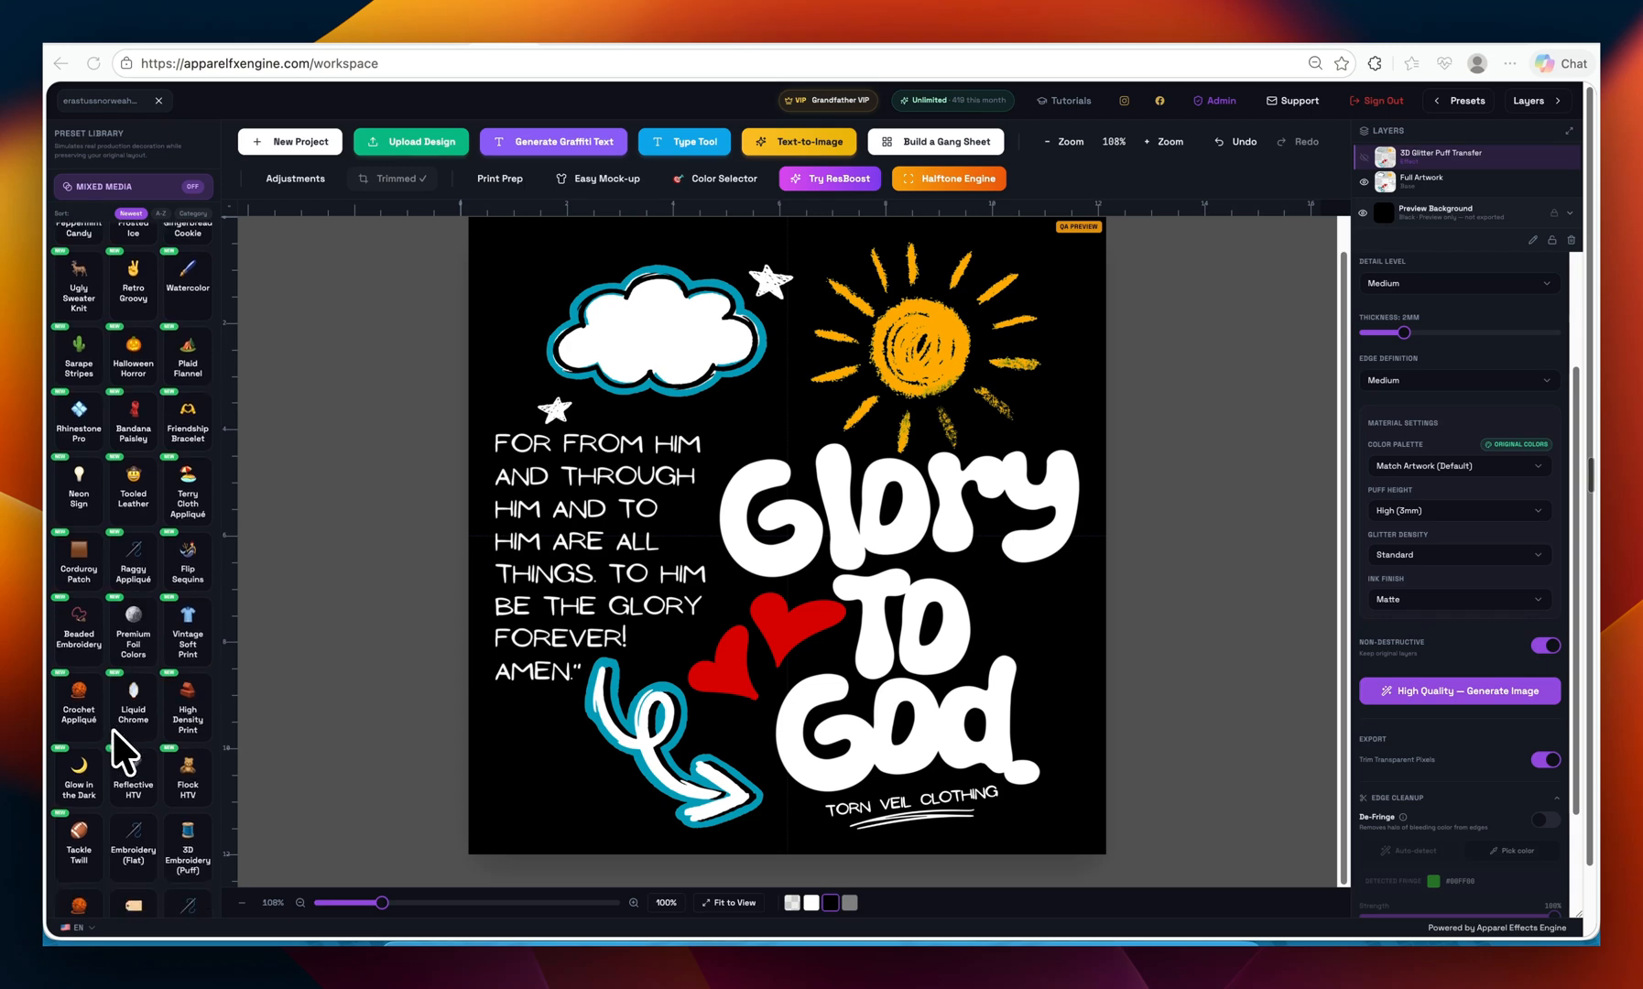
scroll(137, 774, down, 1)
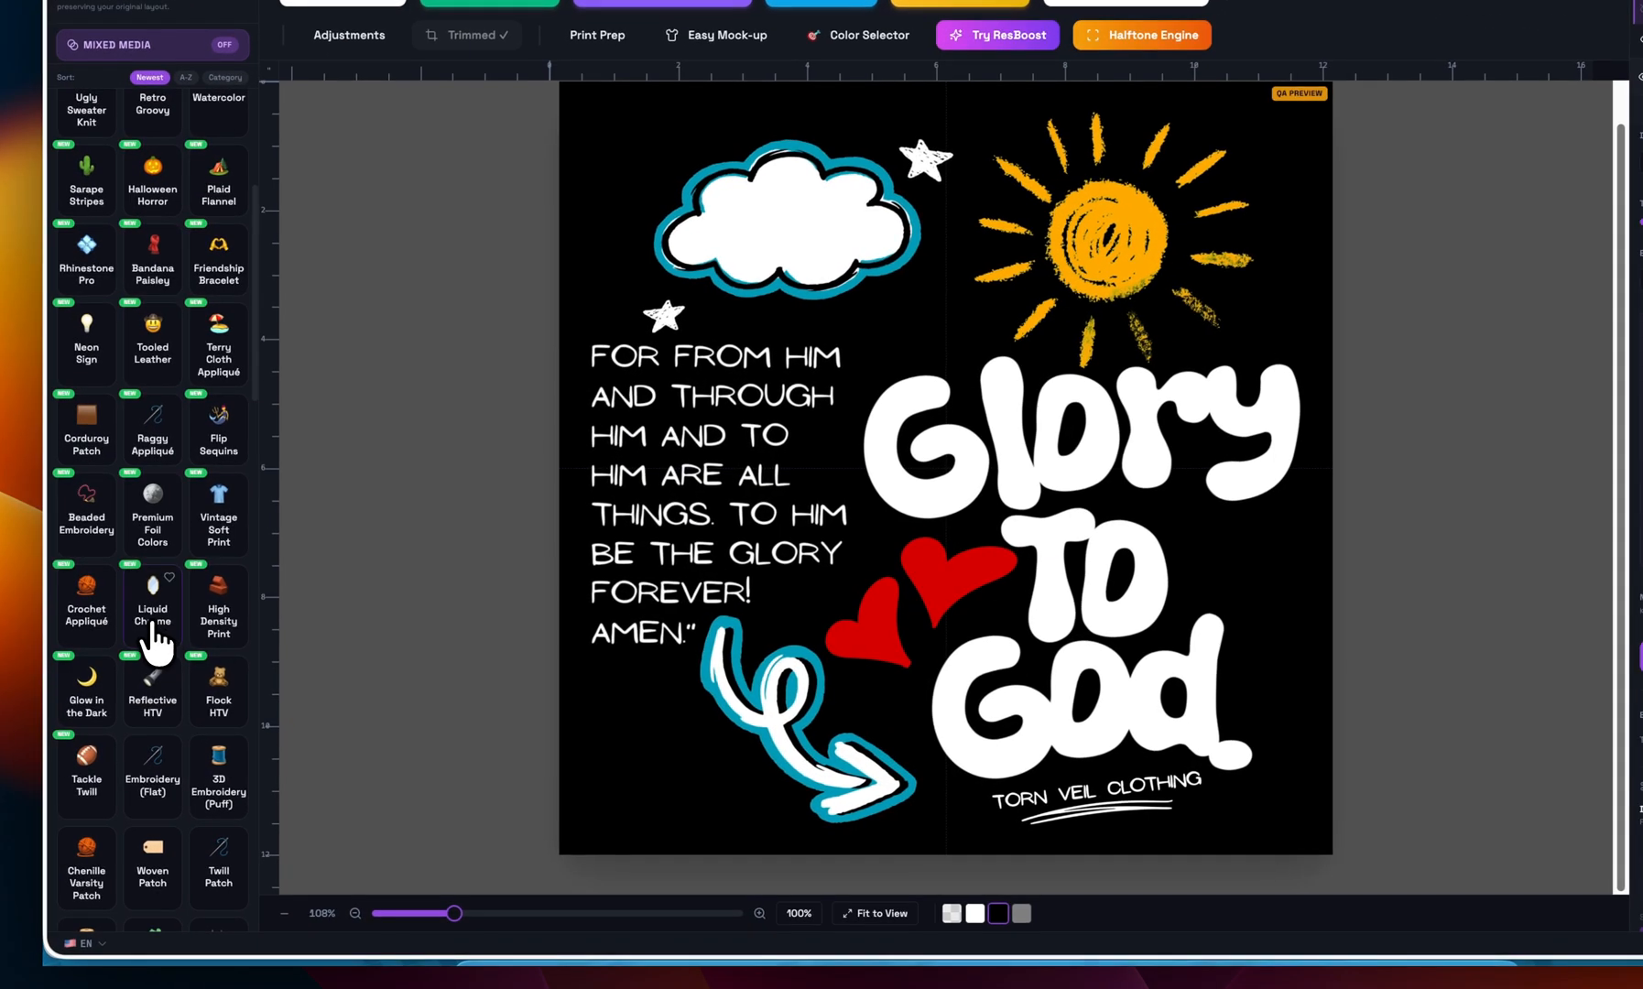
click(135, 674)
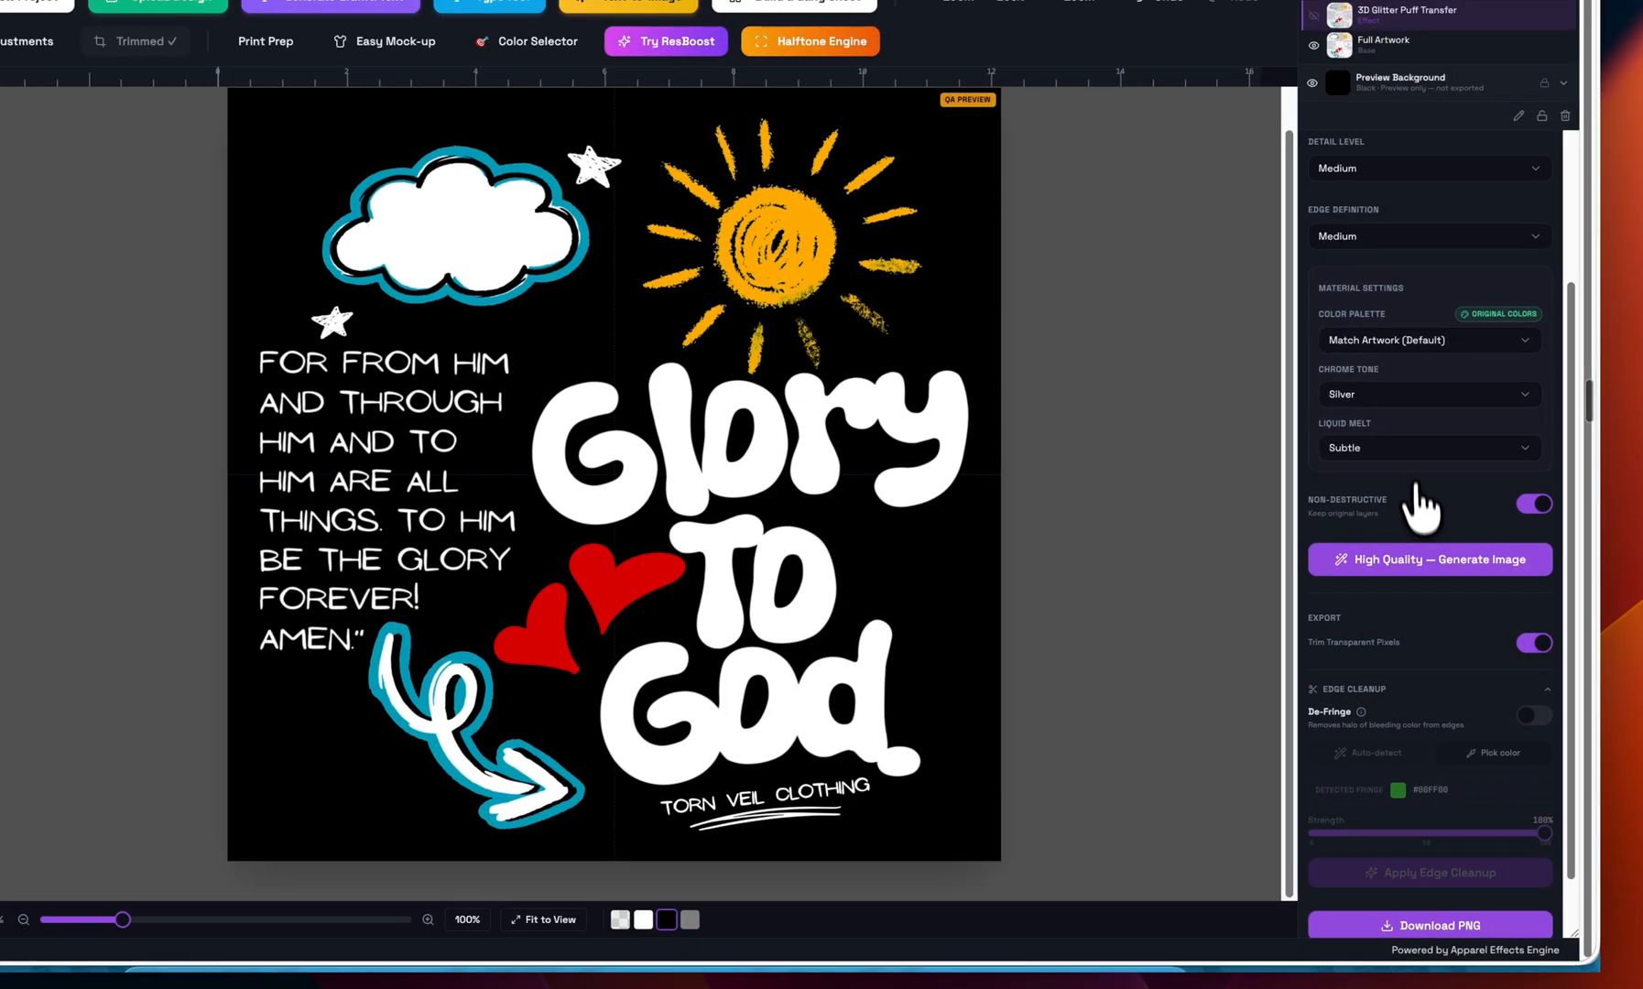
click(1354, 418)
click(1360, 421)
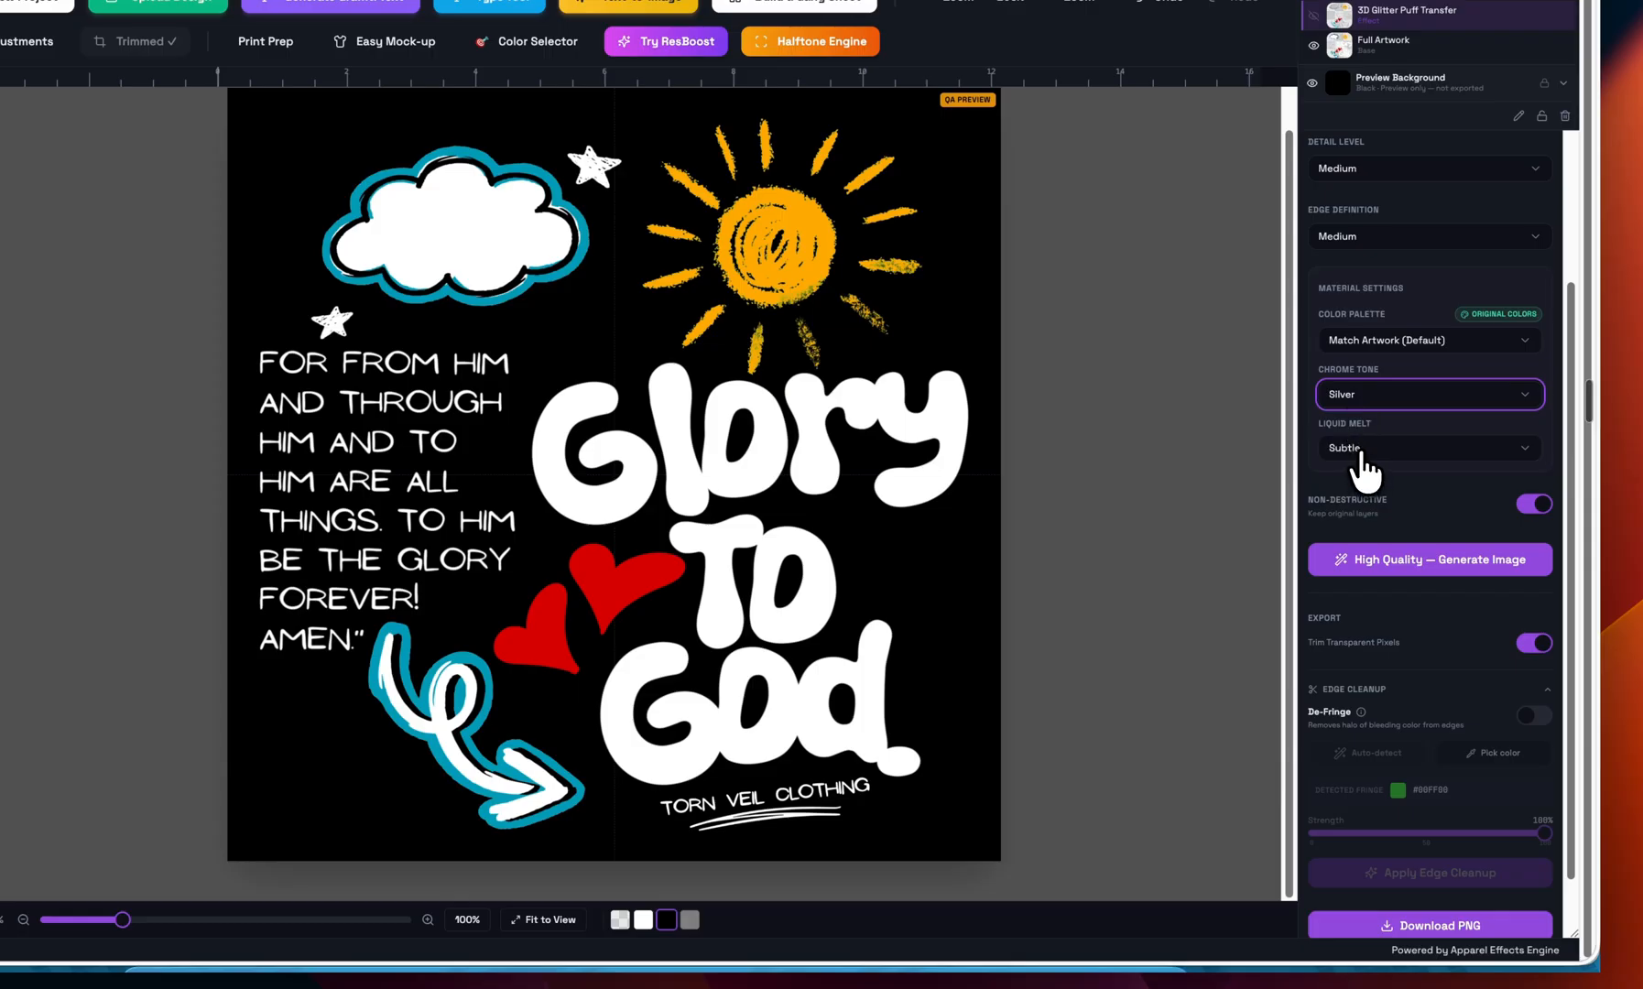
click(1363, 458)
click(1358, 478)
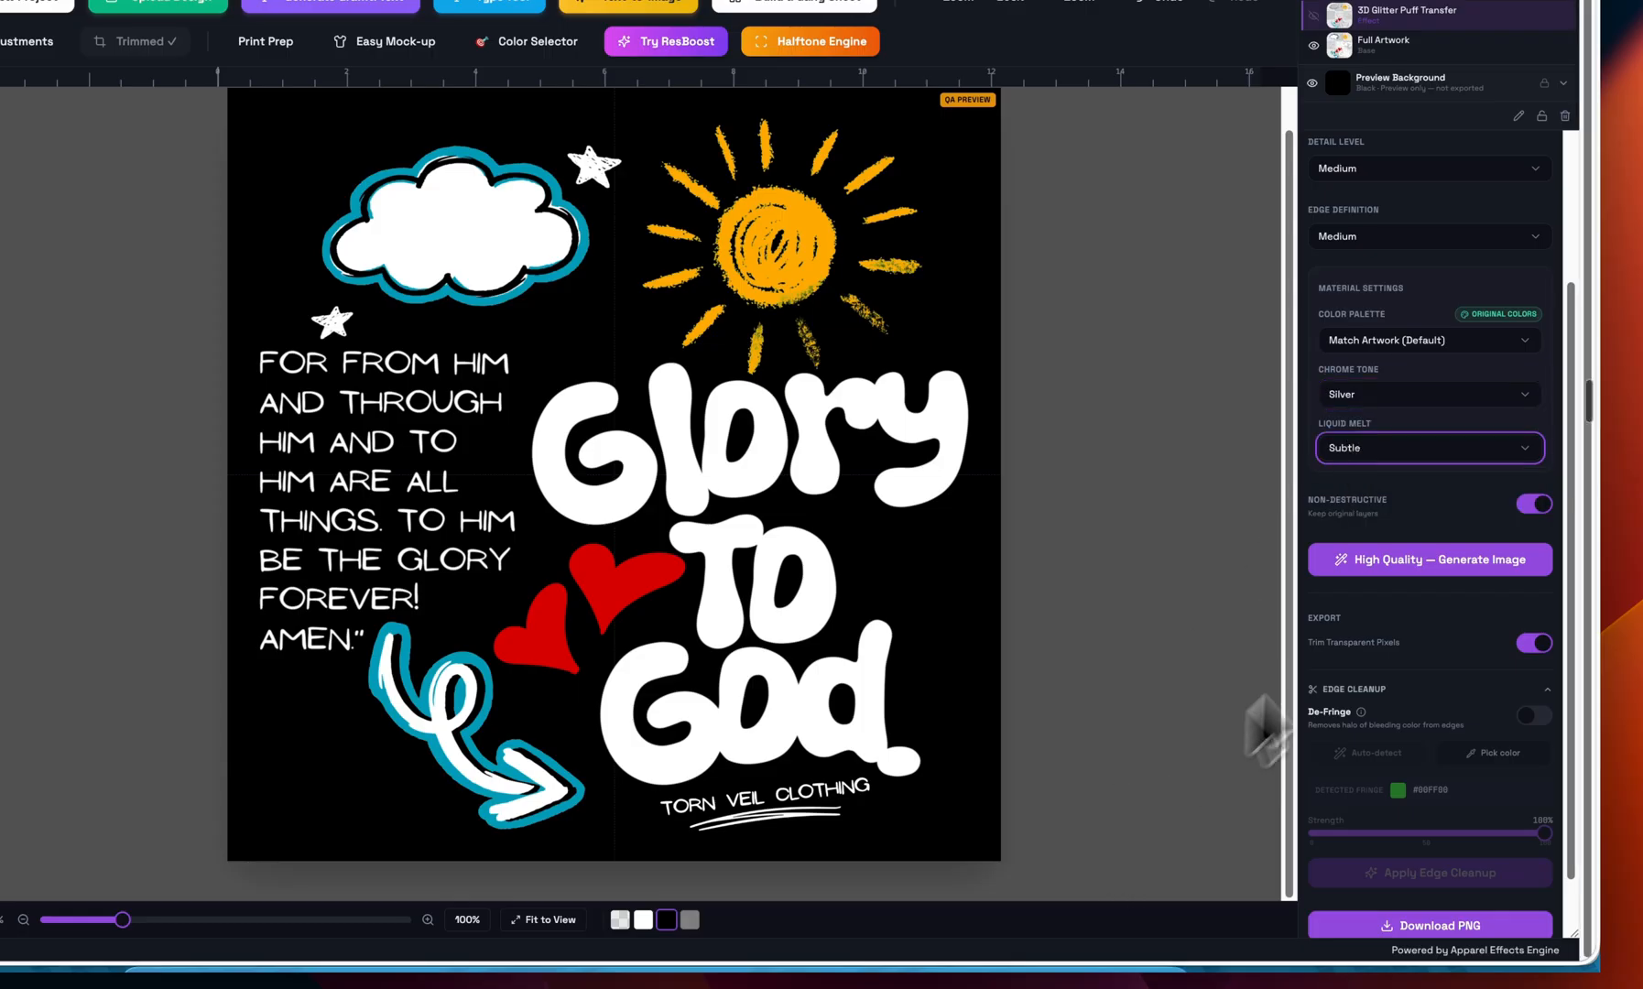
click(1364, 561)
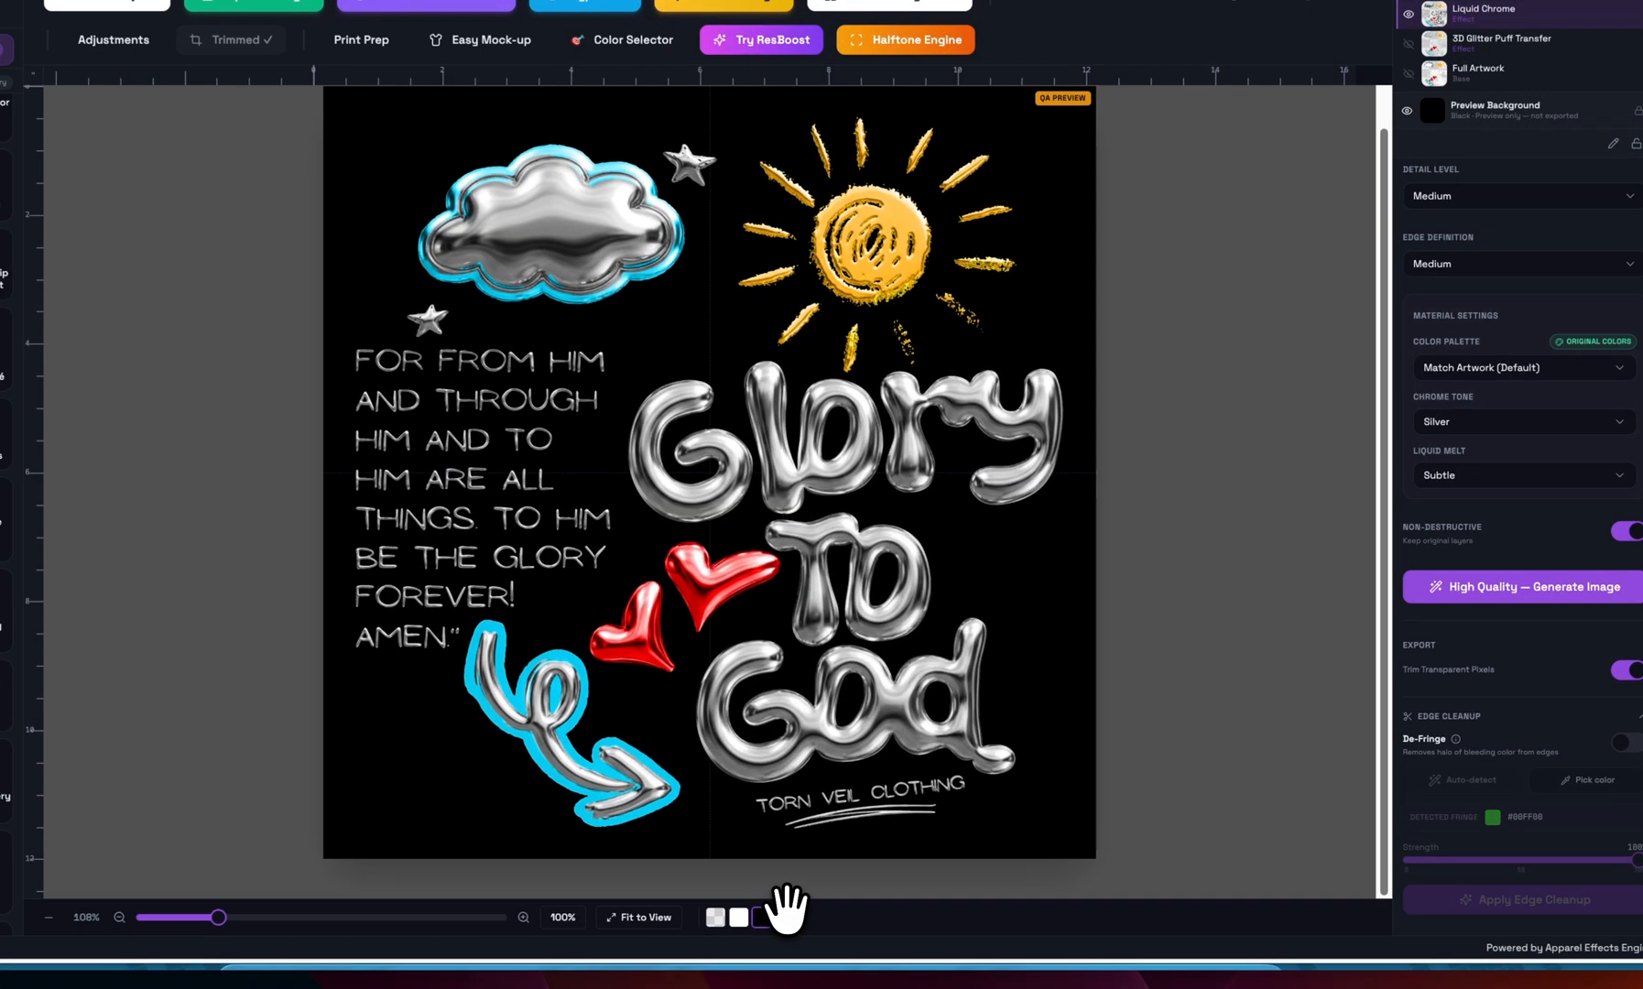
- Compare the Liquid Chrome artwork on mid gray and white preview backgrounds, ending on black
click(785, 917)
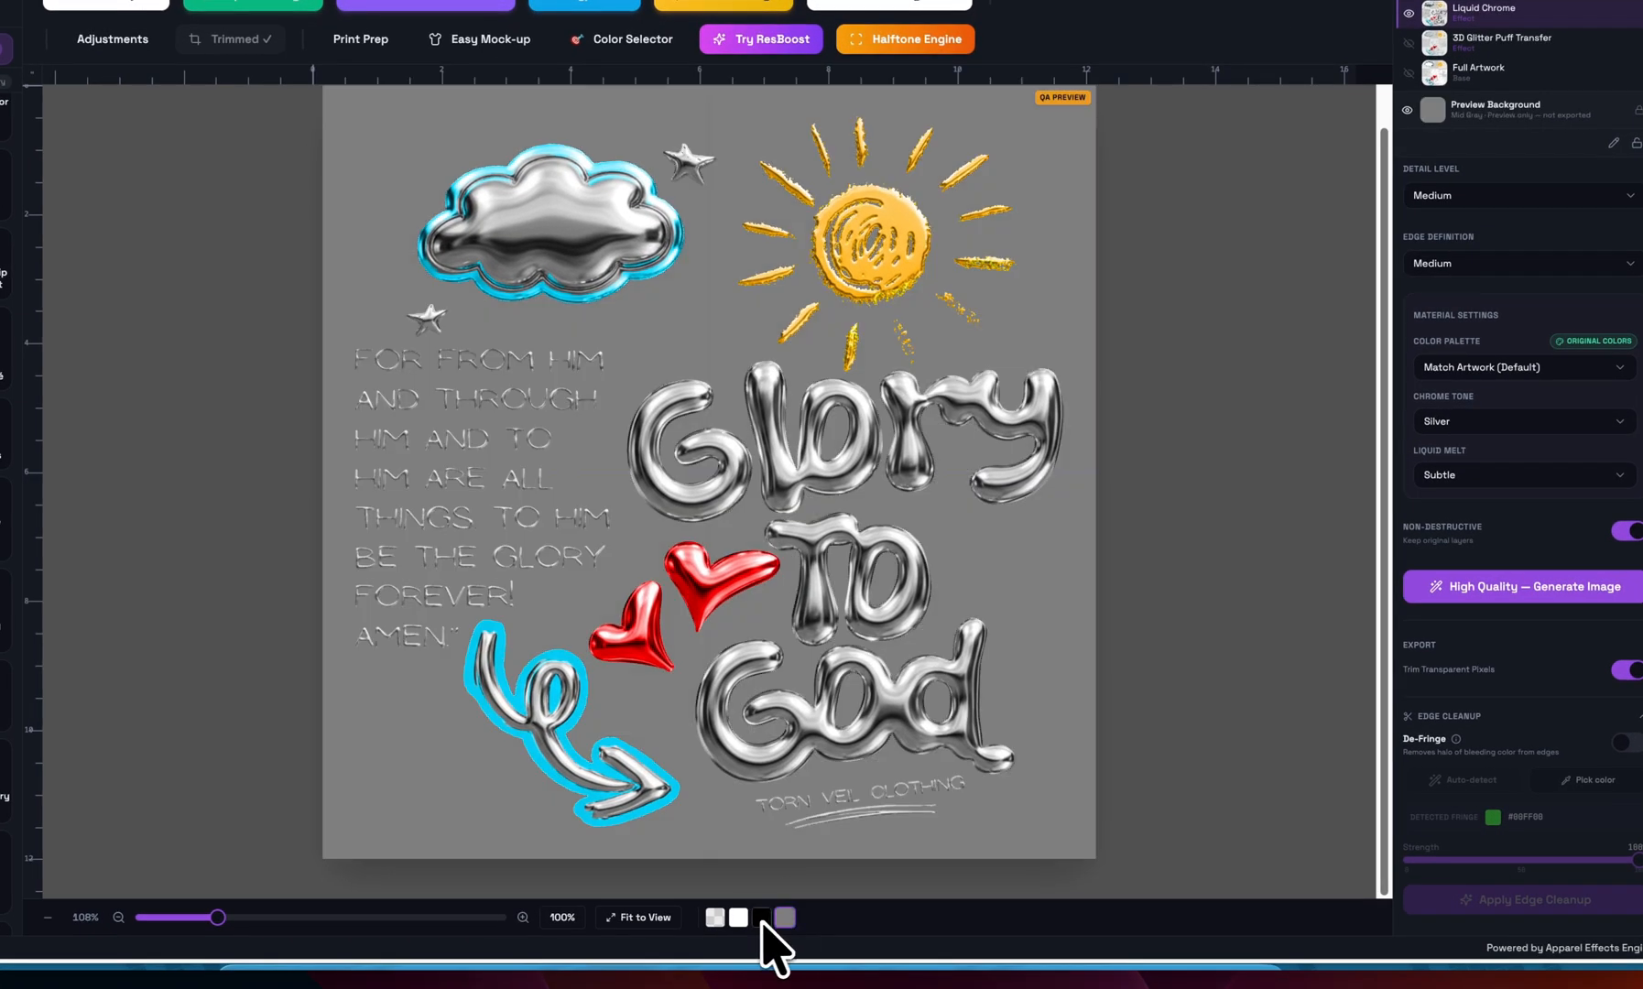
click(738, 917)
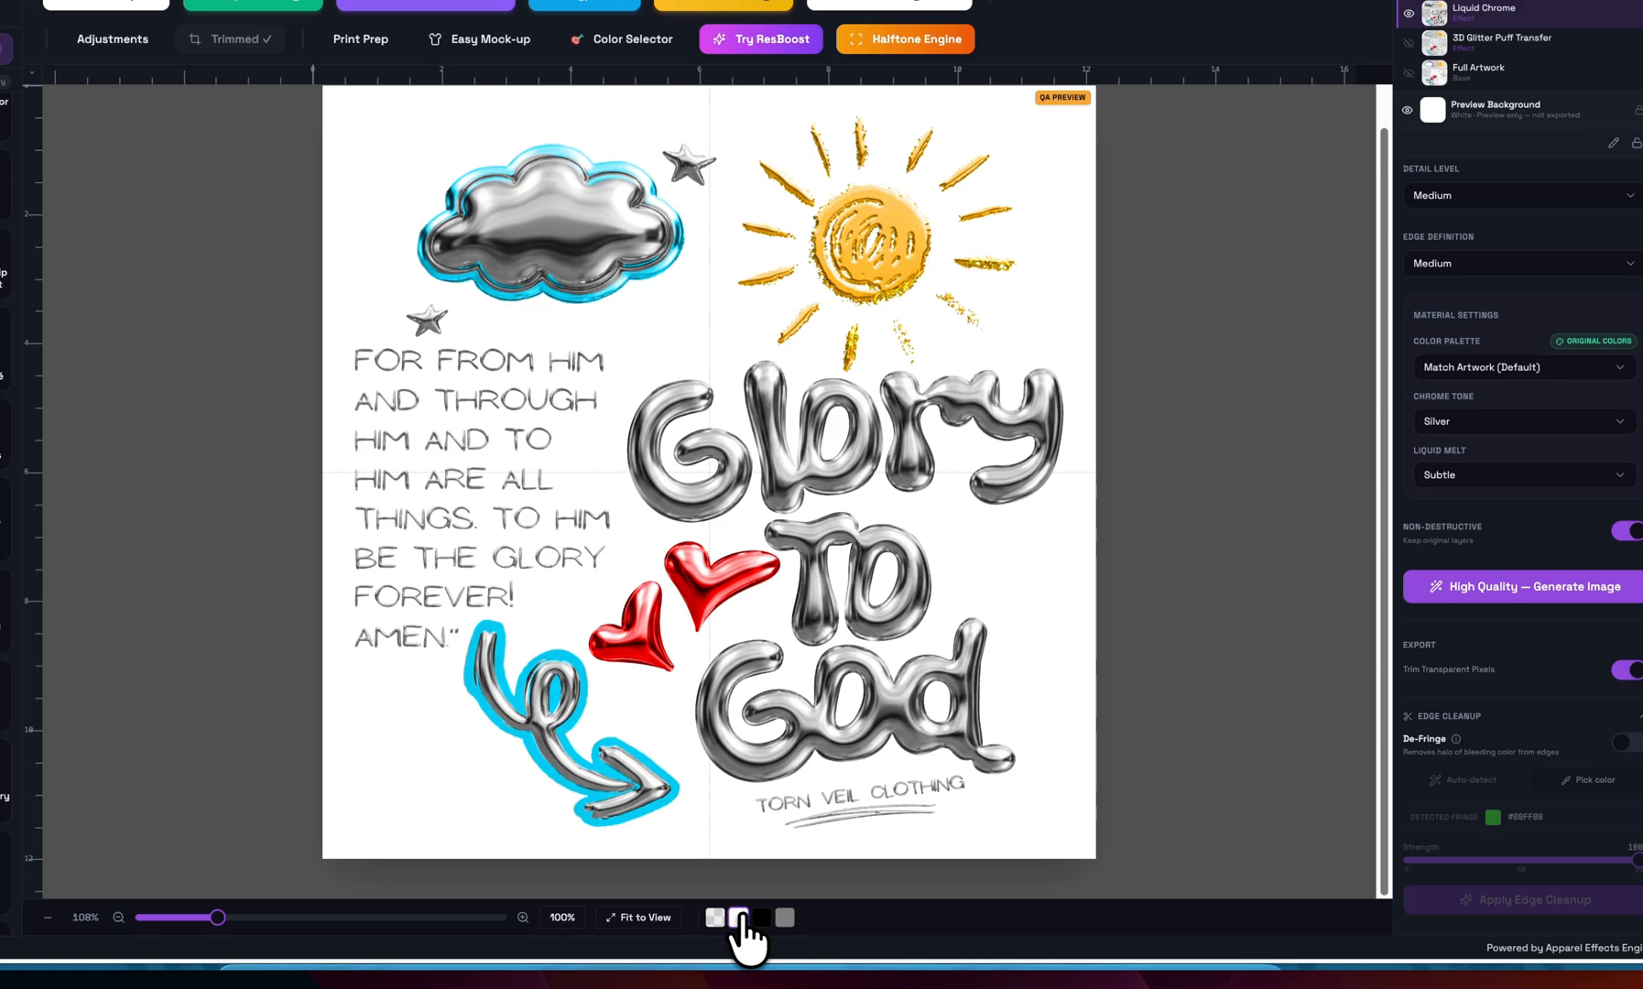
click(761, 917)
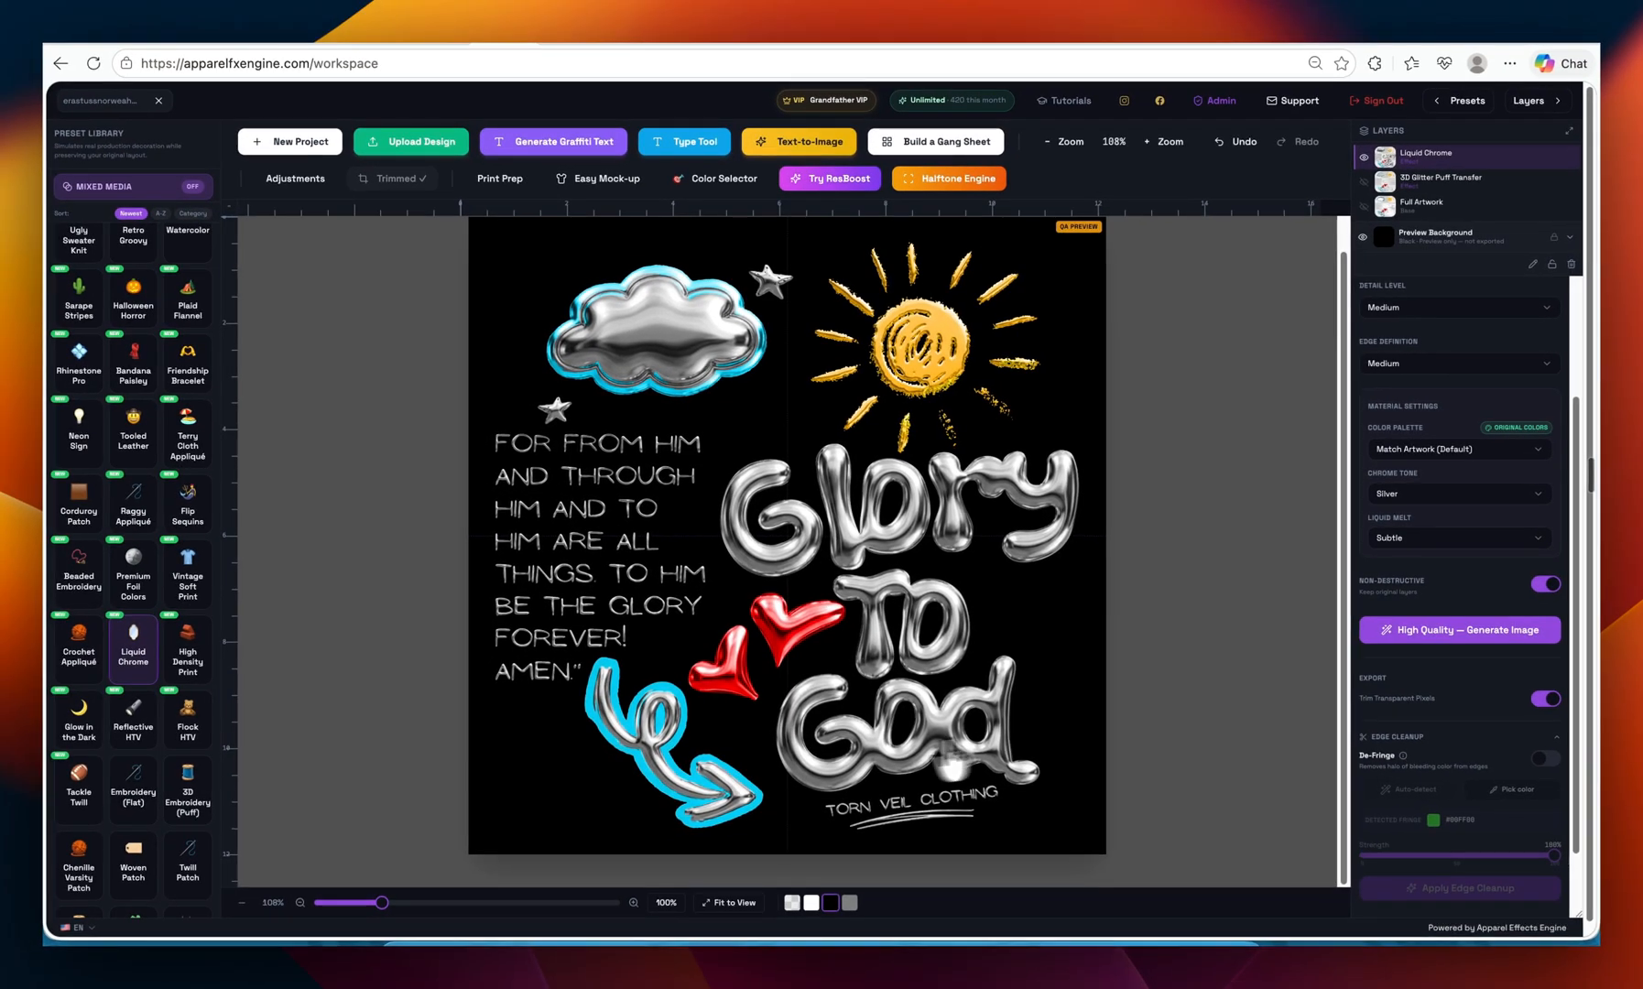
- Hide the Liquid Chrome layer and show the original Full Artwork layer
scroll(128, 568, up, 3)
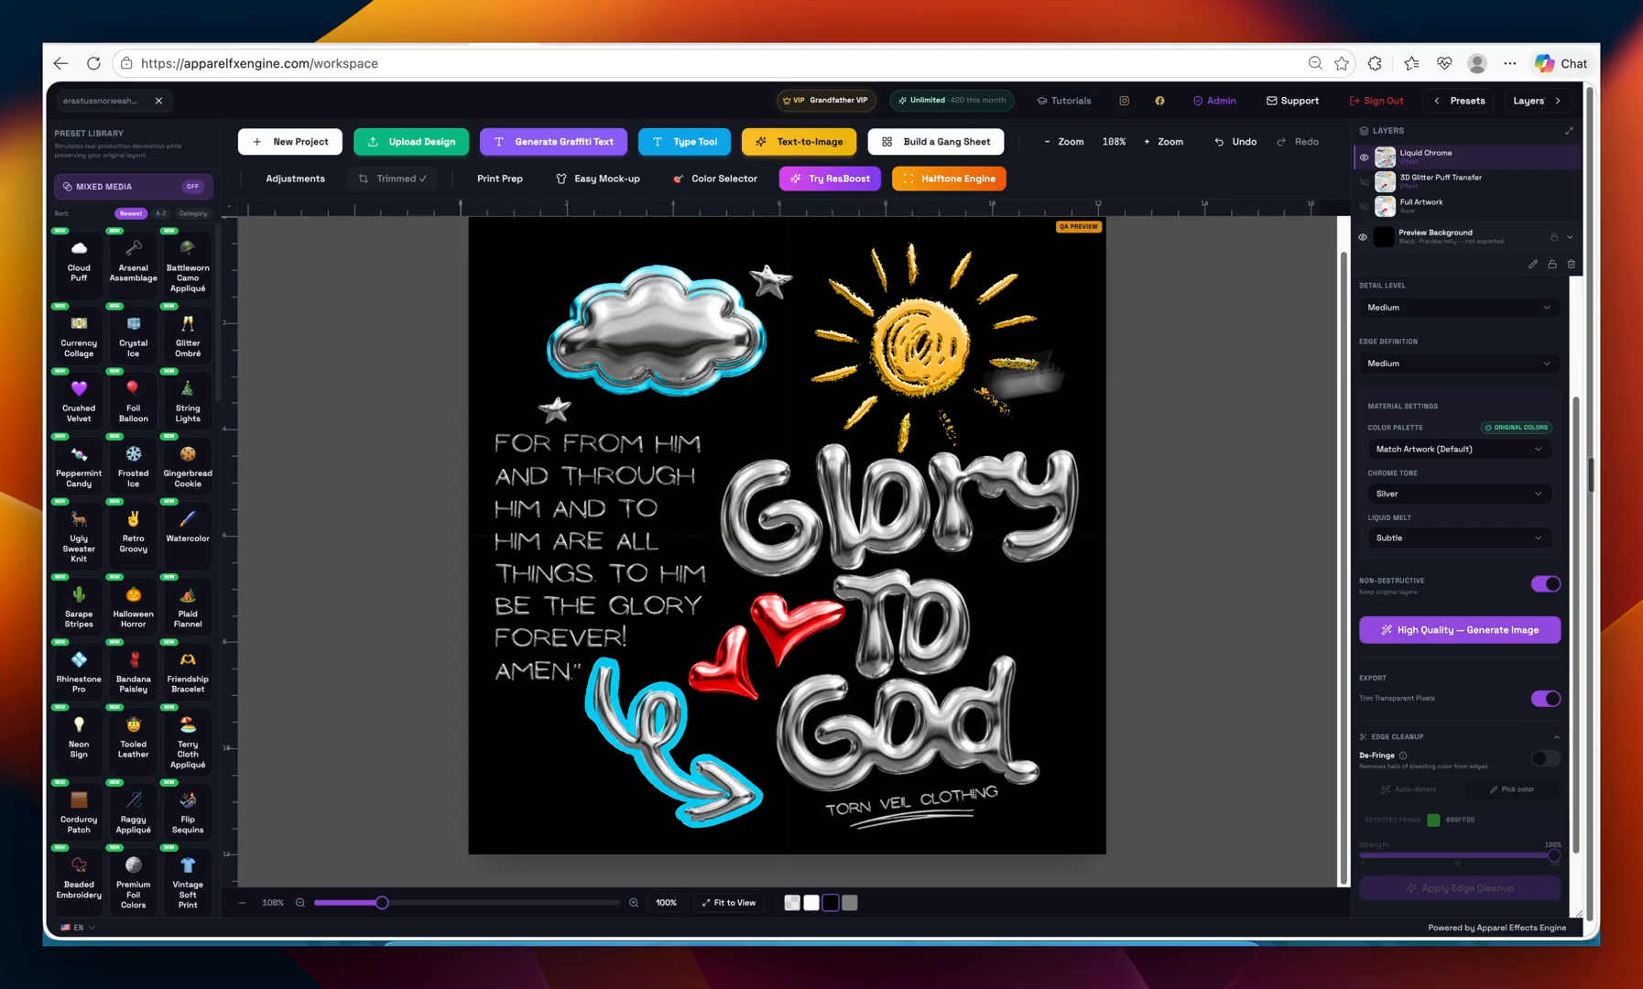
click(1364, 157)
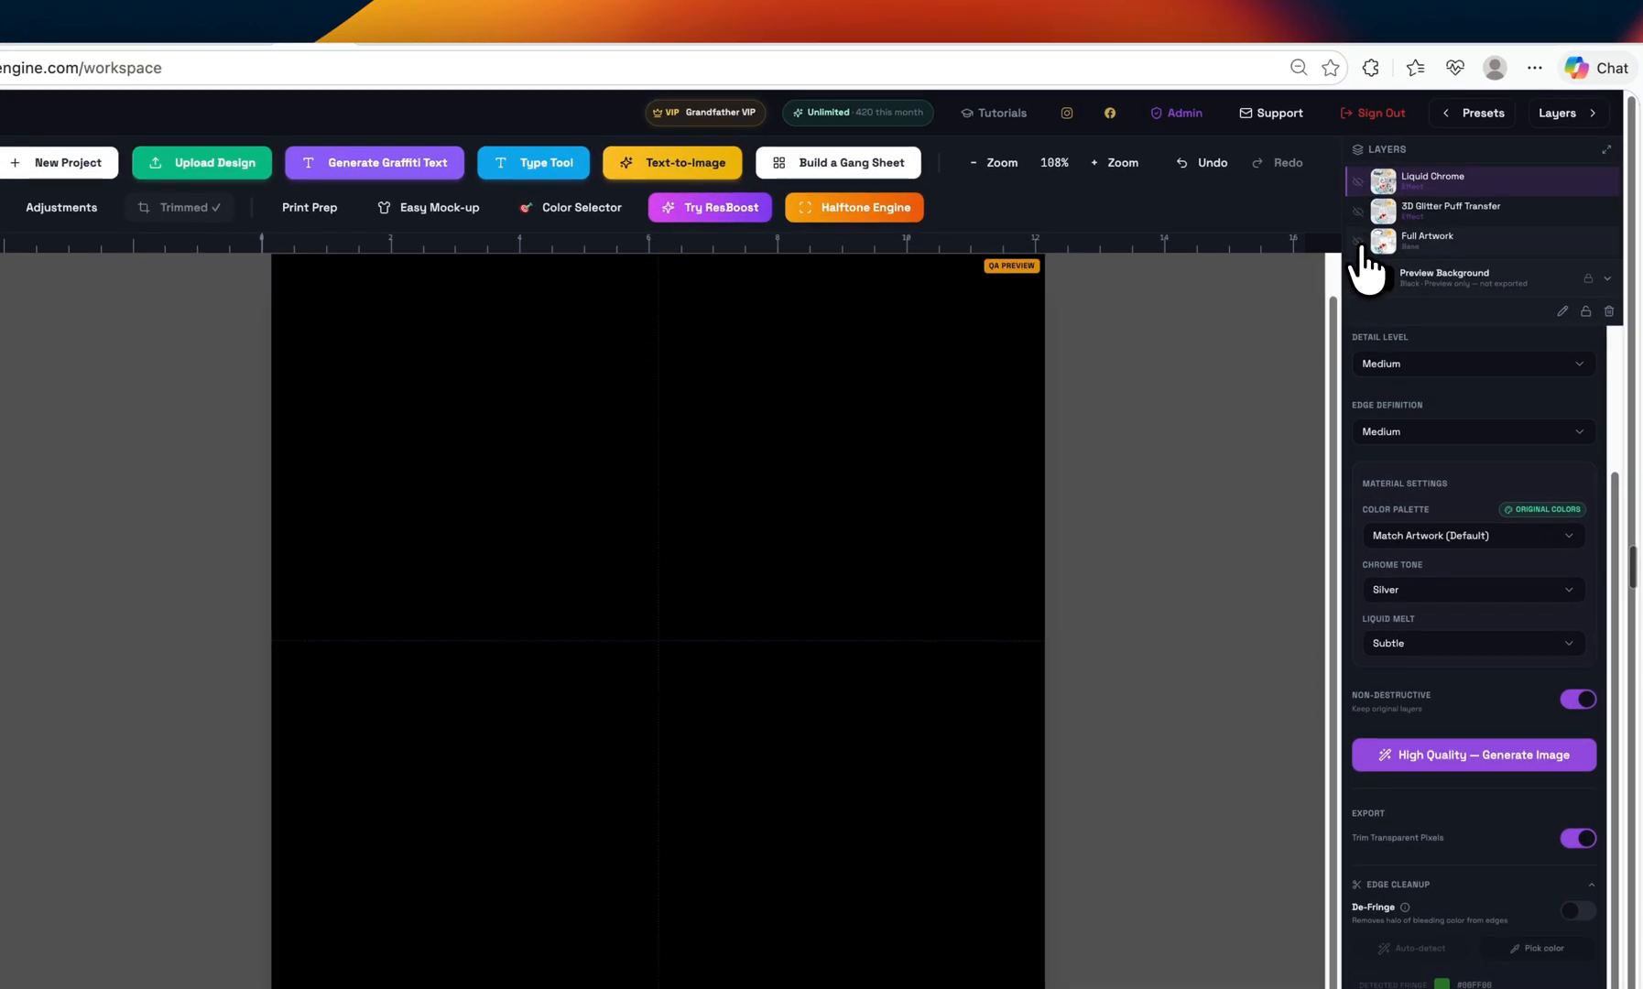
click(1359, 242)
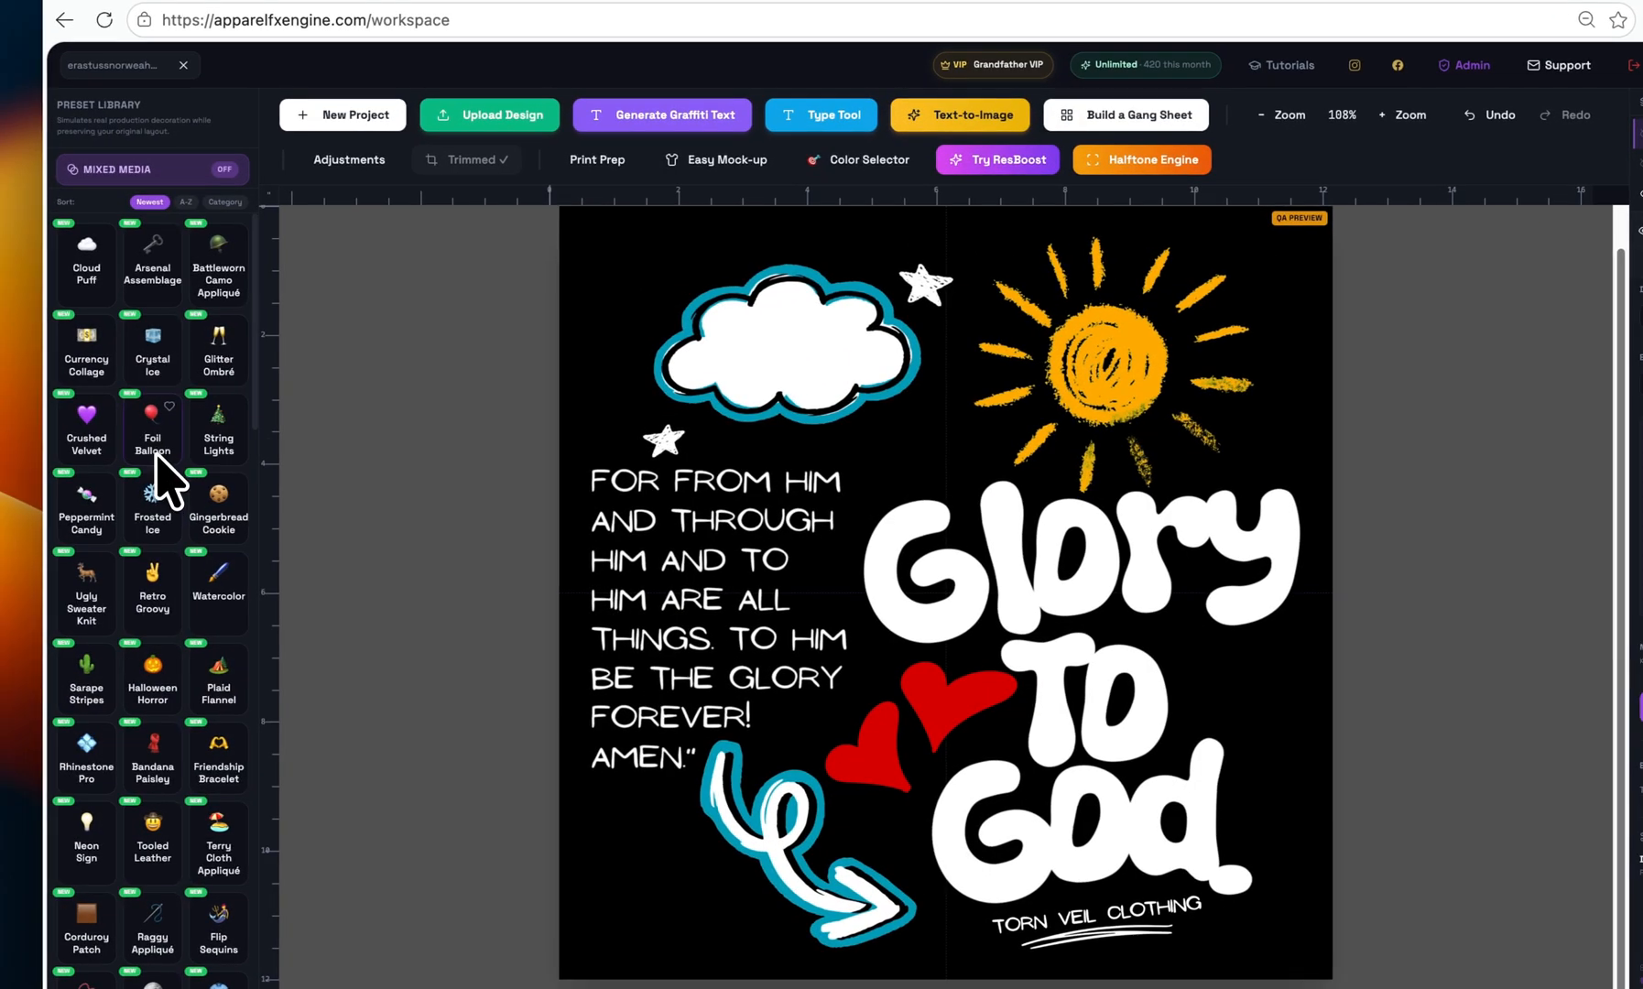
- Generate the high-quality Foil Balloon effect from the original artwork with Match Artwork colors, Chrome Shine finish and Full inflation
click(157, 449)
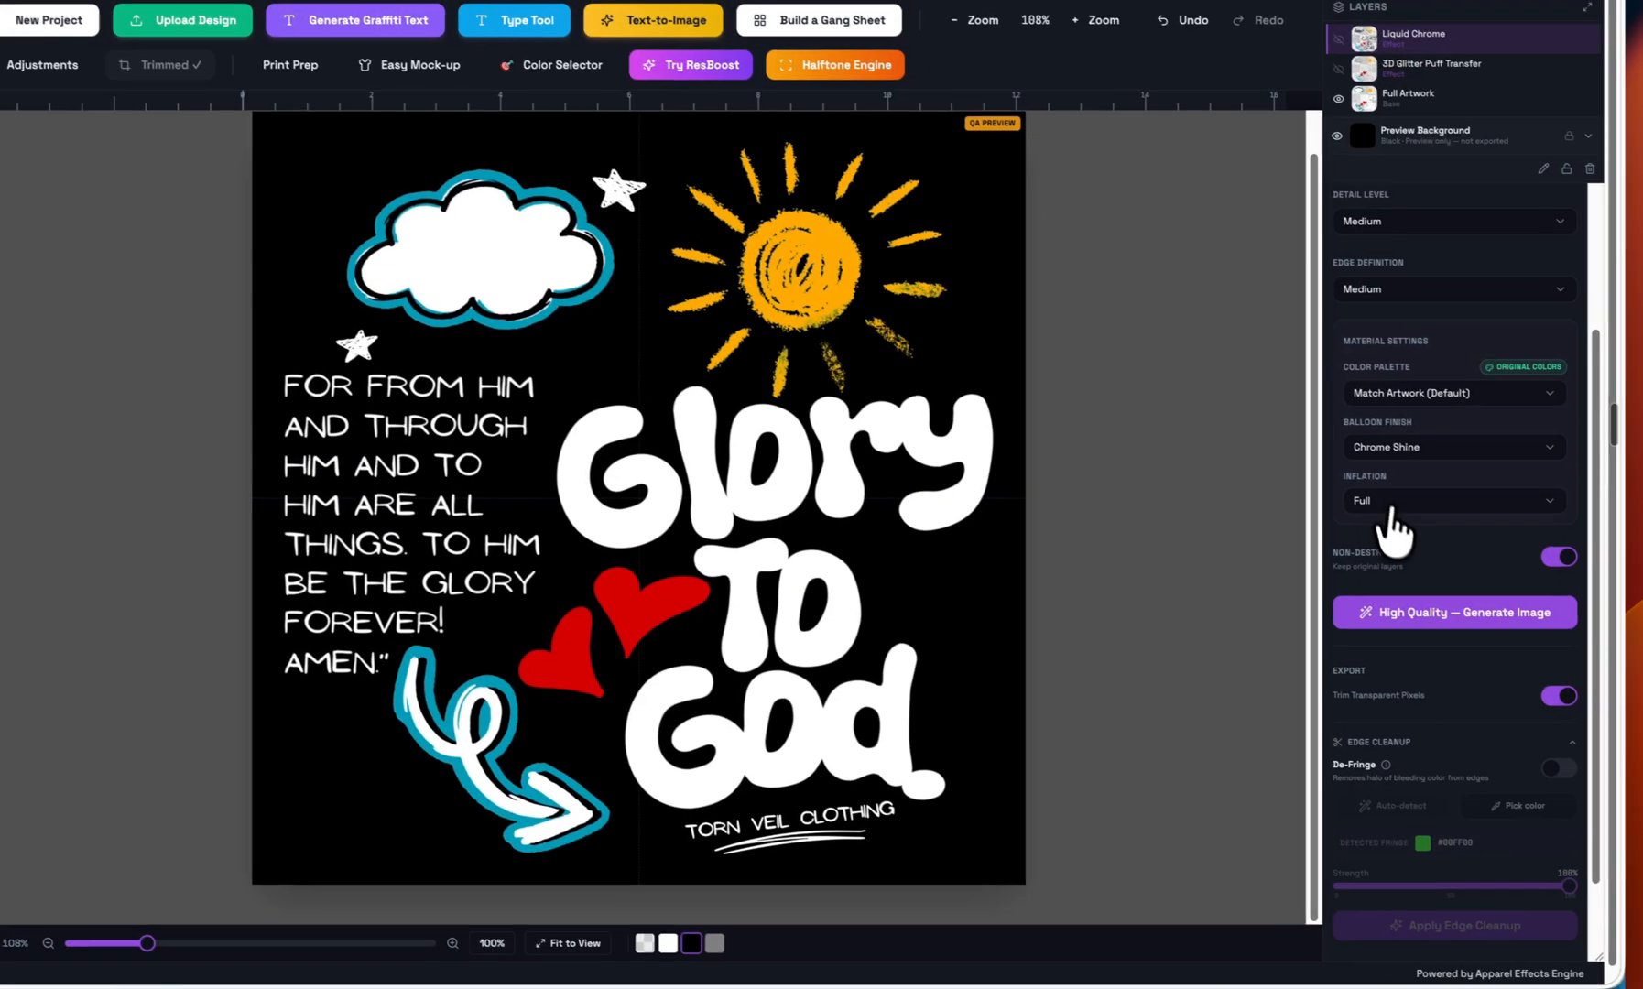
click(1383, 498)
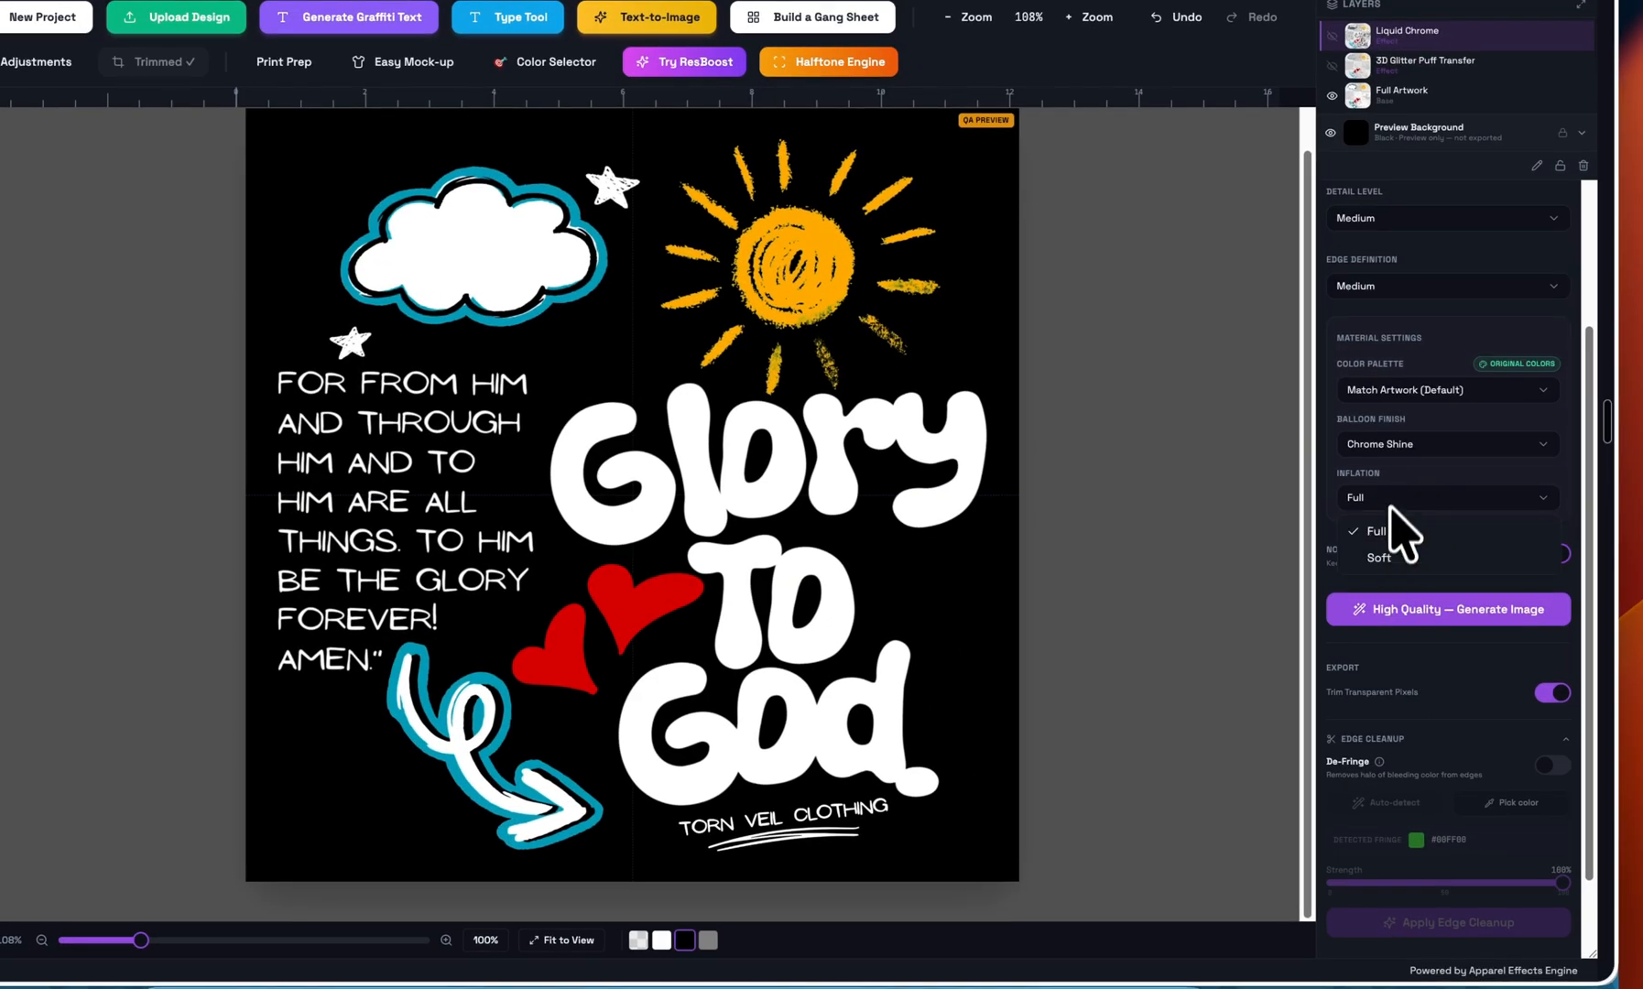
click(1369, 466)
click(1383, 461)
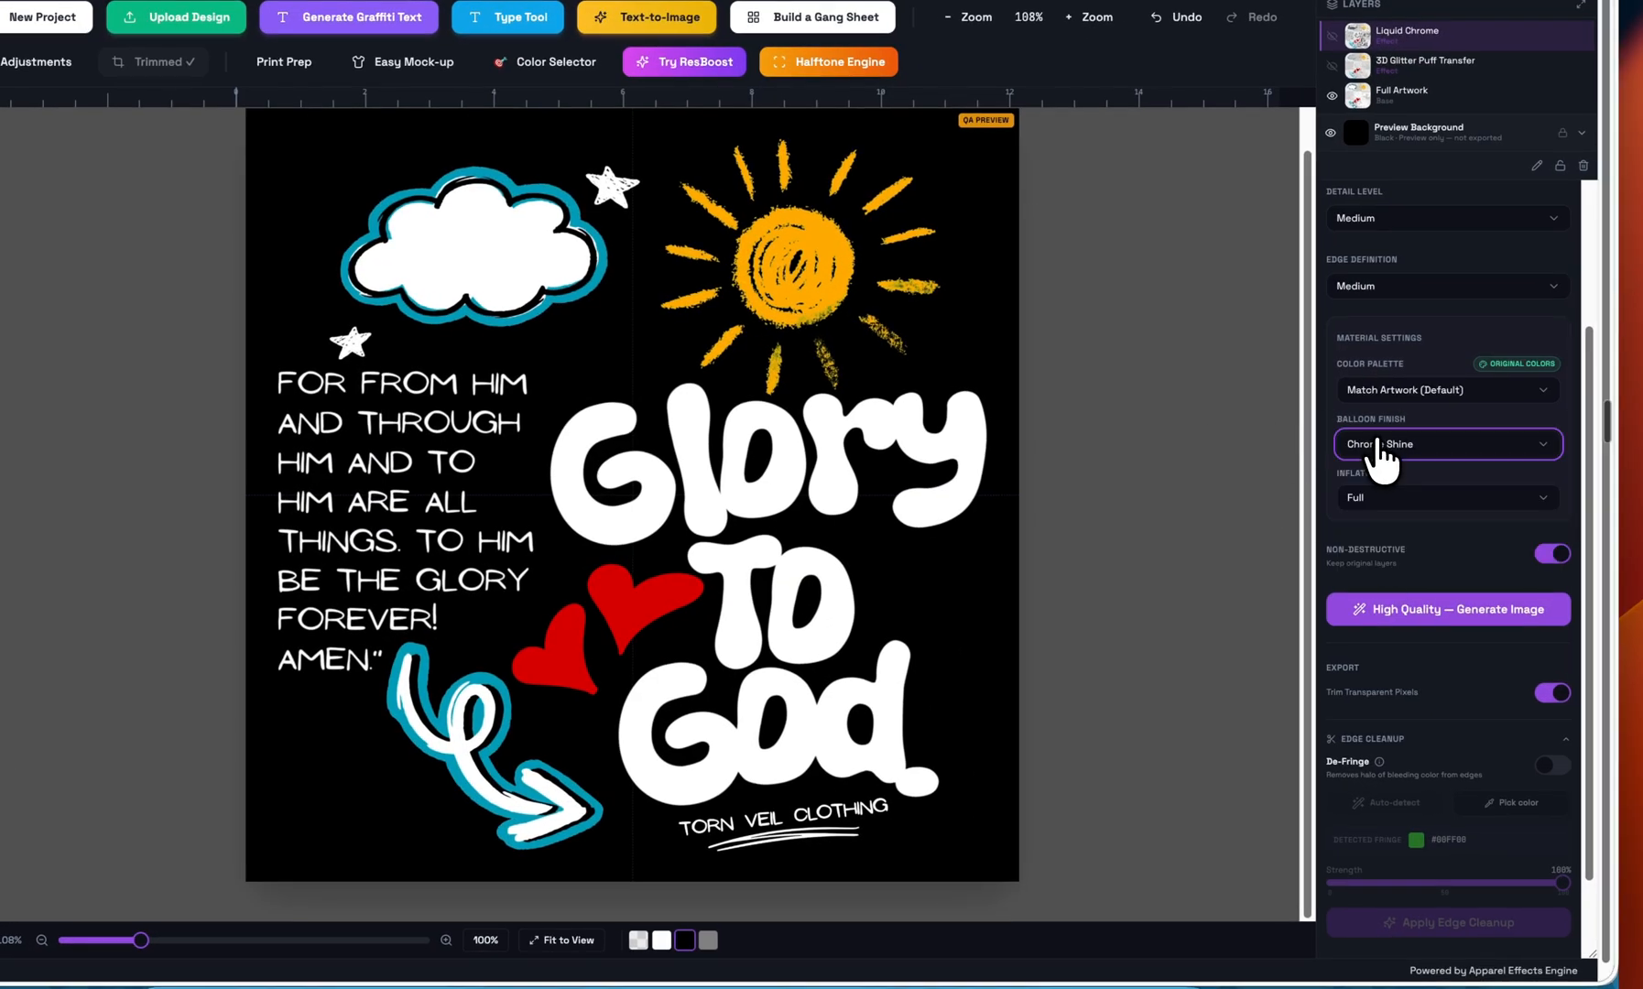
click(1415, 615)
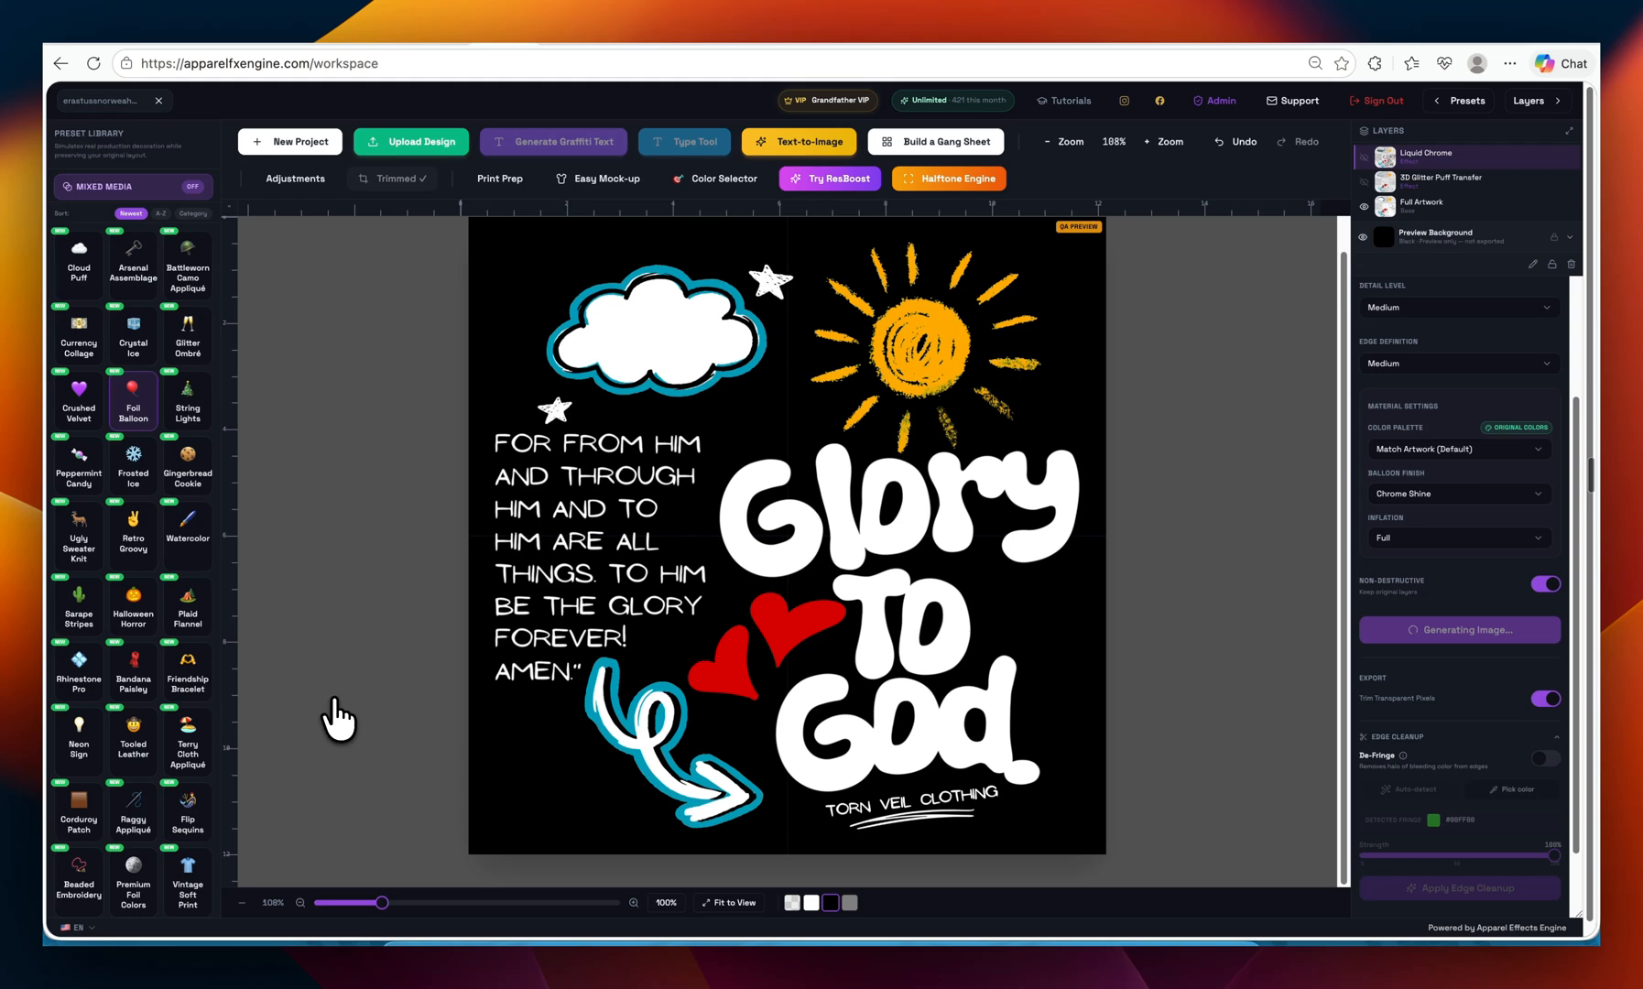
scroll(960, 671, up, 1)
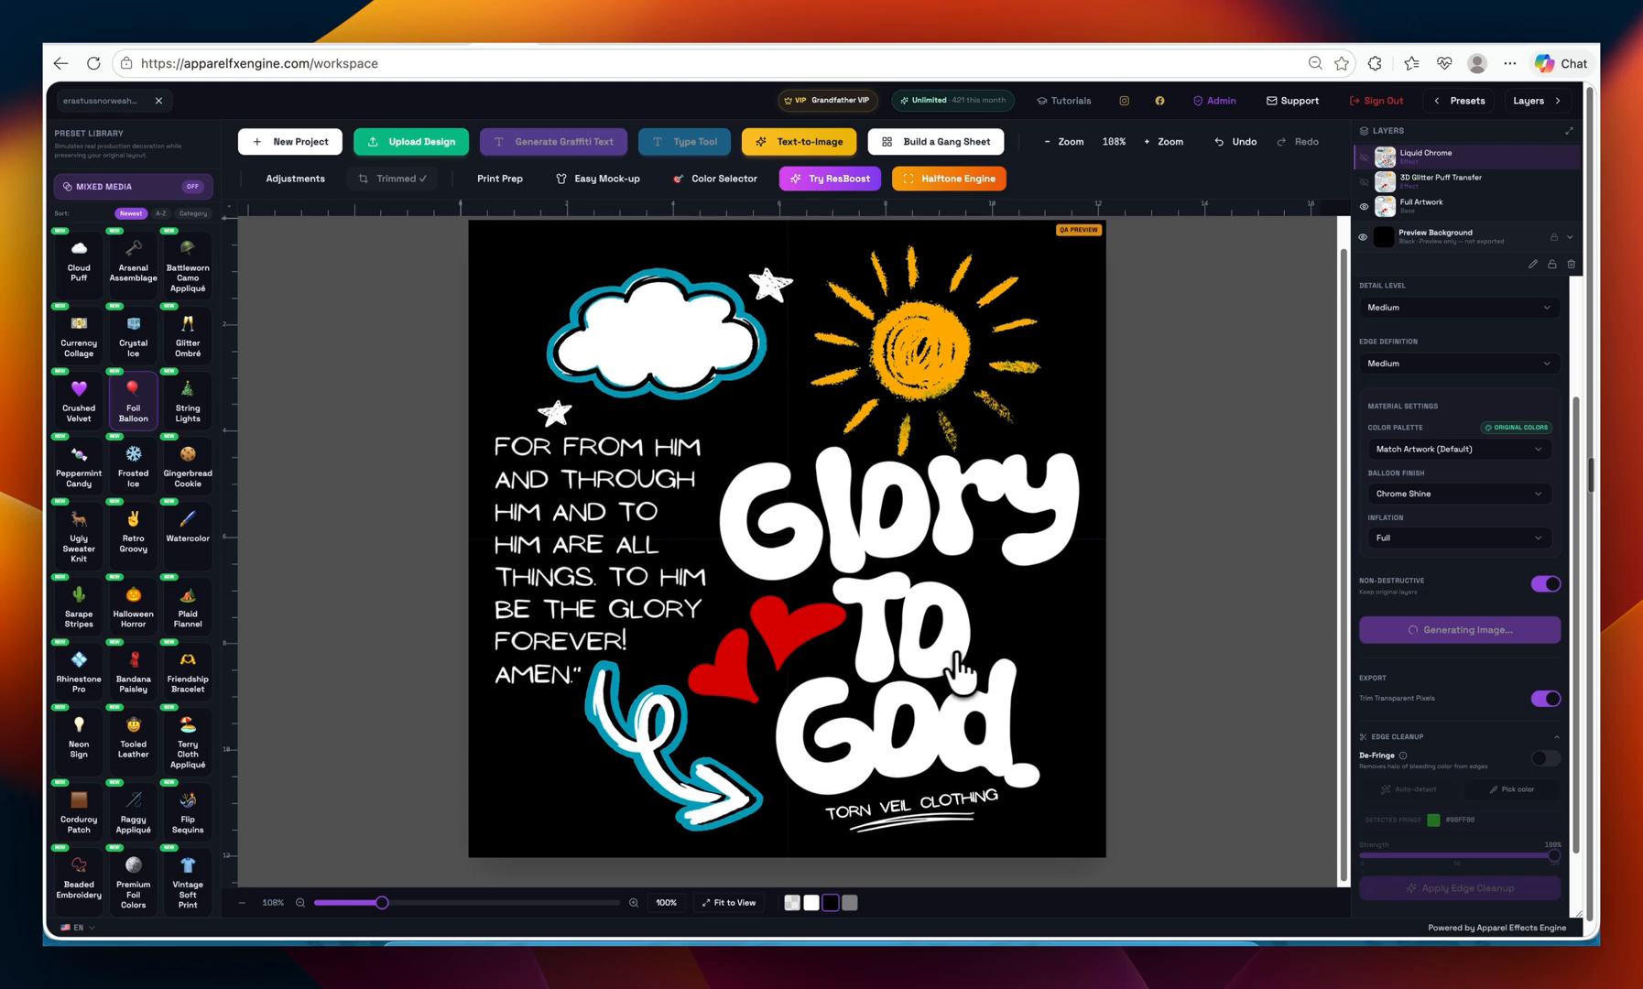
scroll(949, 671, down, 1)
scroll(944, 673, down, 1)
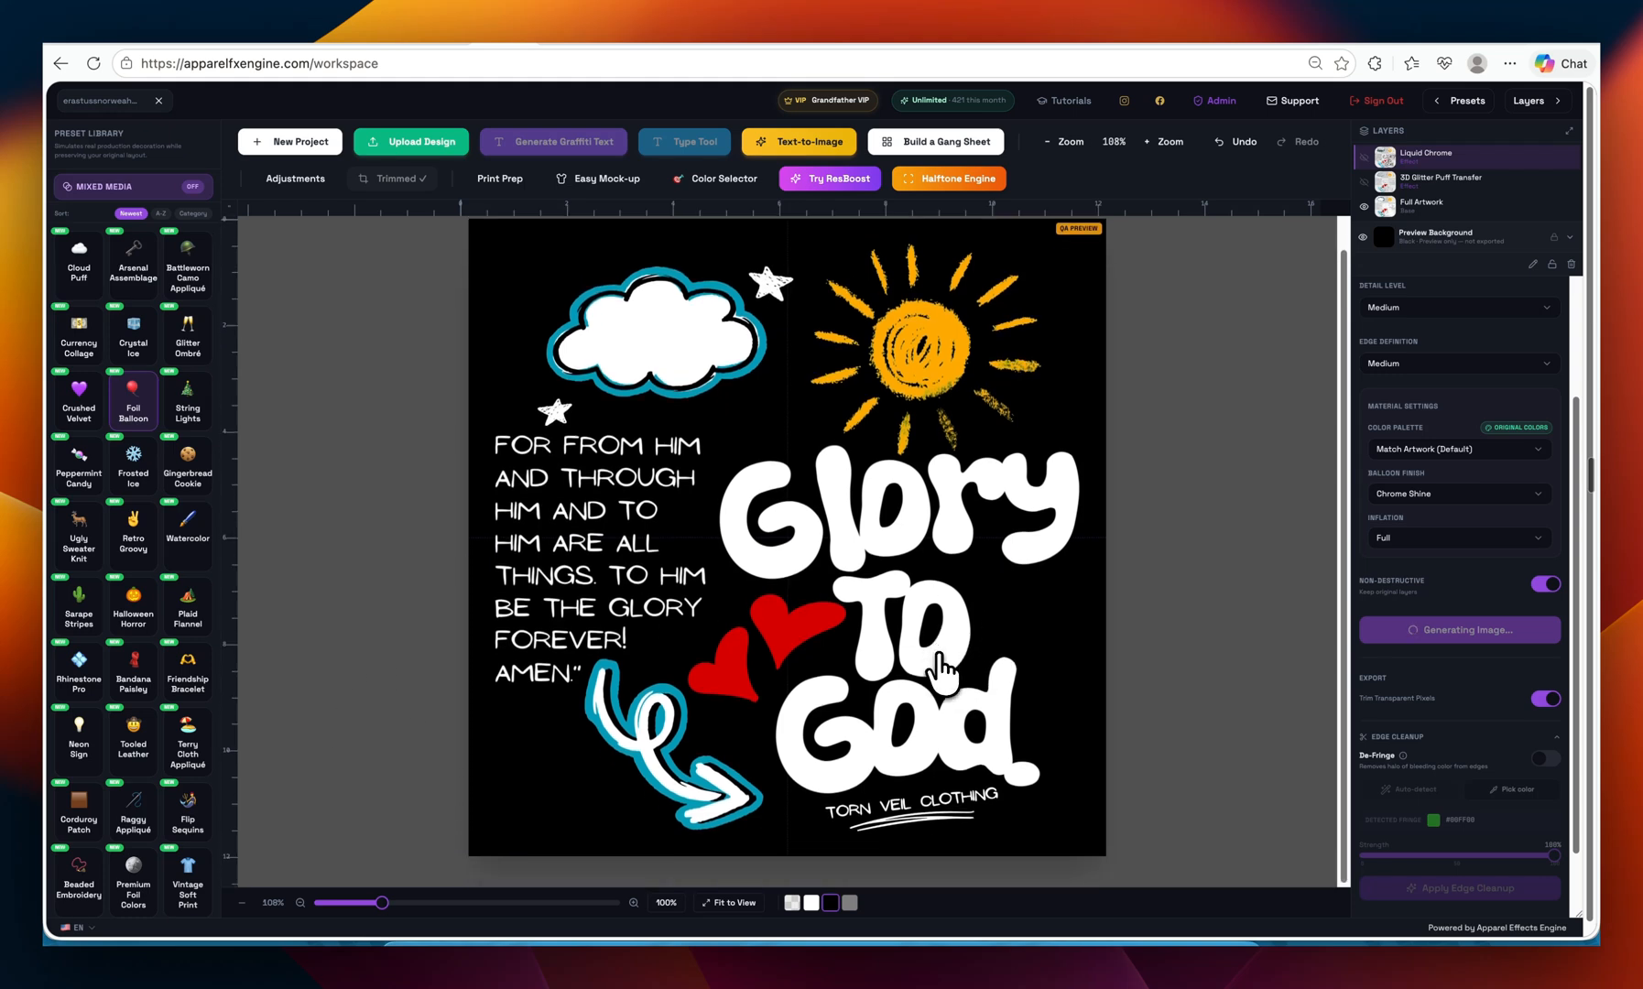
scroll(936, 669, up, 1)
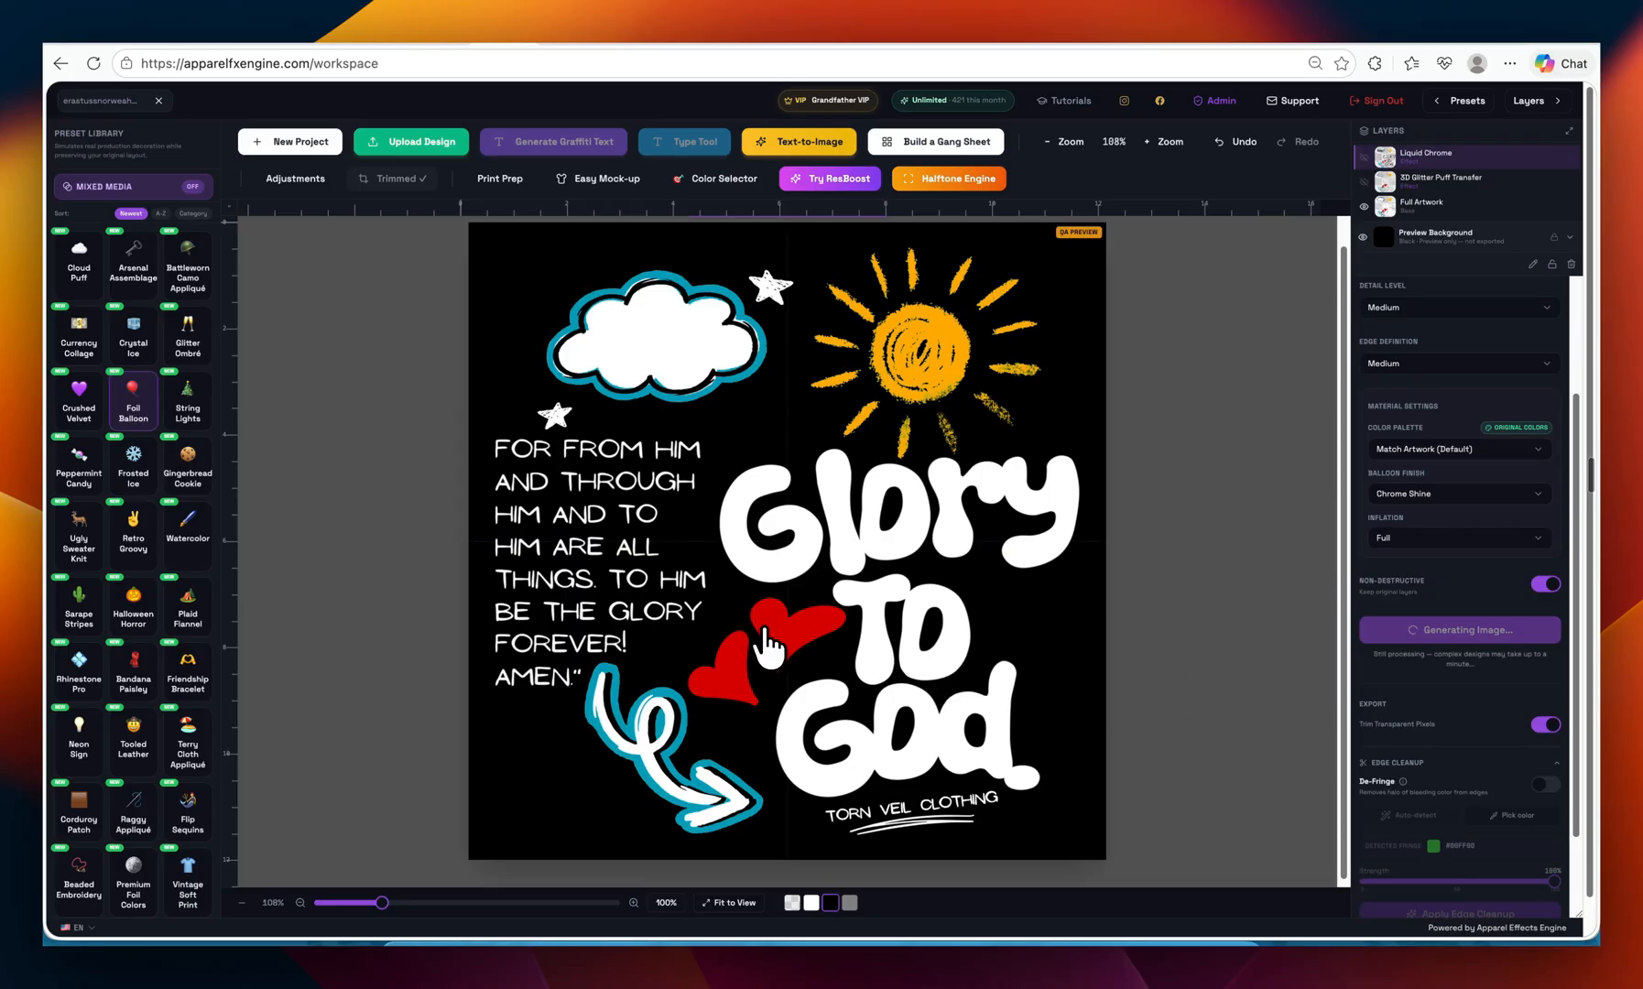
scroll(1019, 583, up, 1)
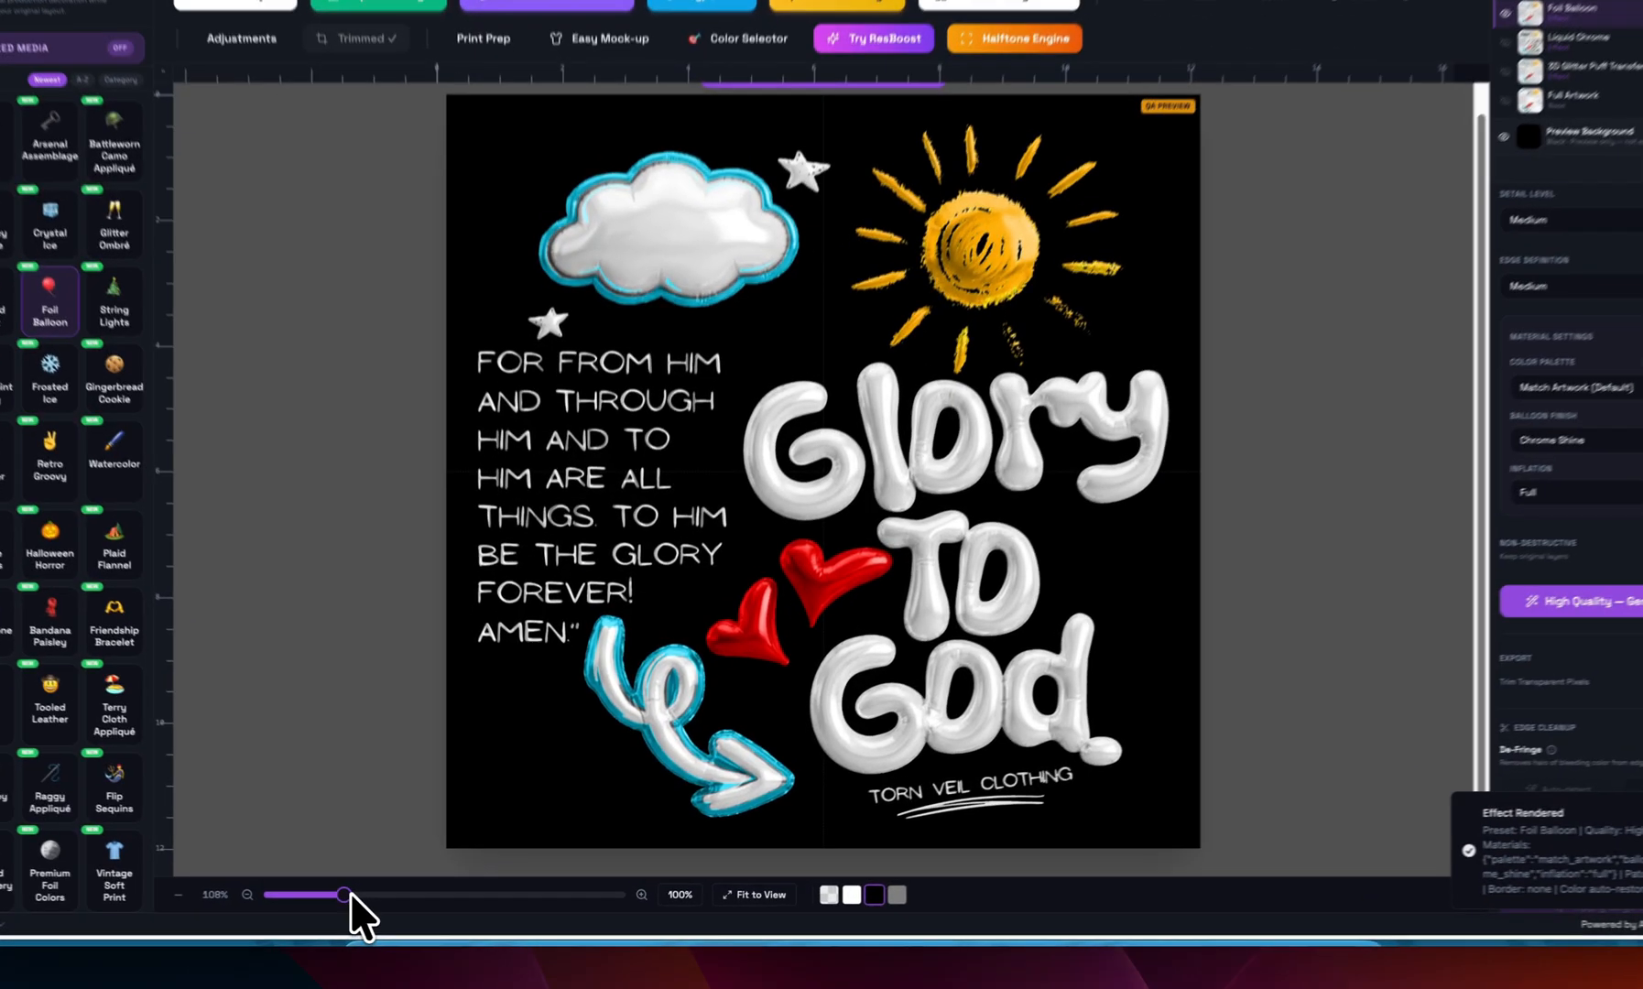
- Inspect the foil balloon lettering, hearts and arrow up close at 212% zoom
drag(390, 902, 443, 902)
scroll(961, 568, down, 7)
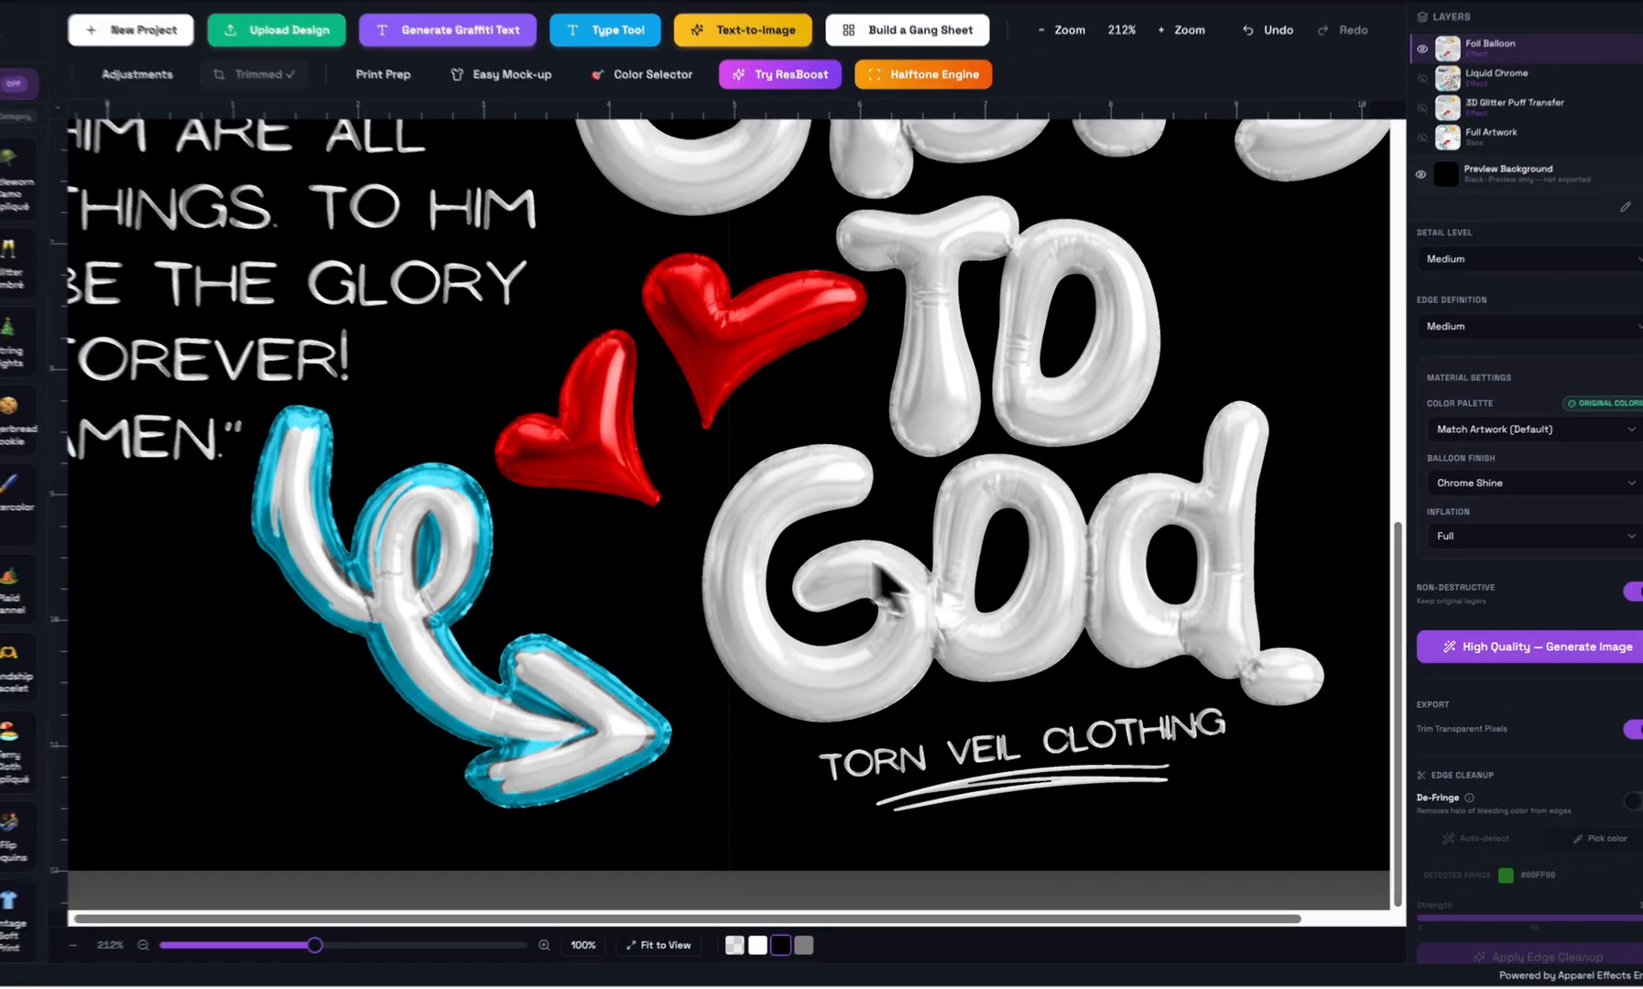
scroll(925, 513, up, 5)
scroll(863, 577, down, 3)
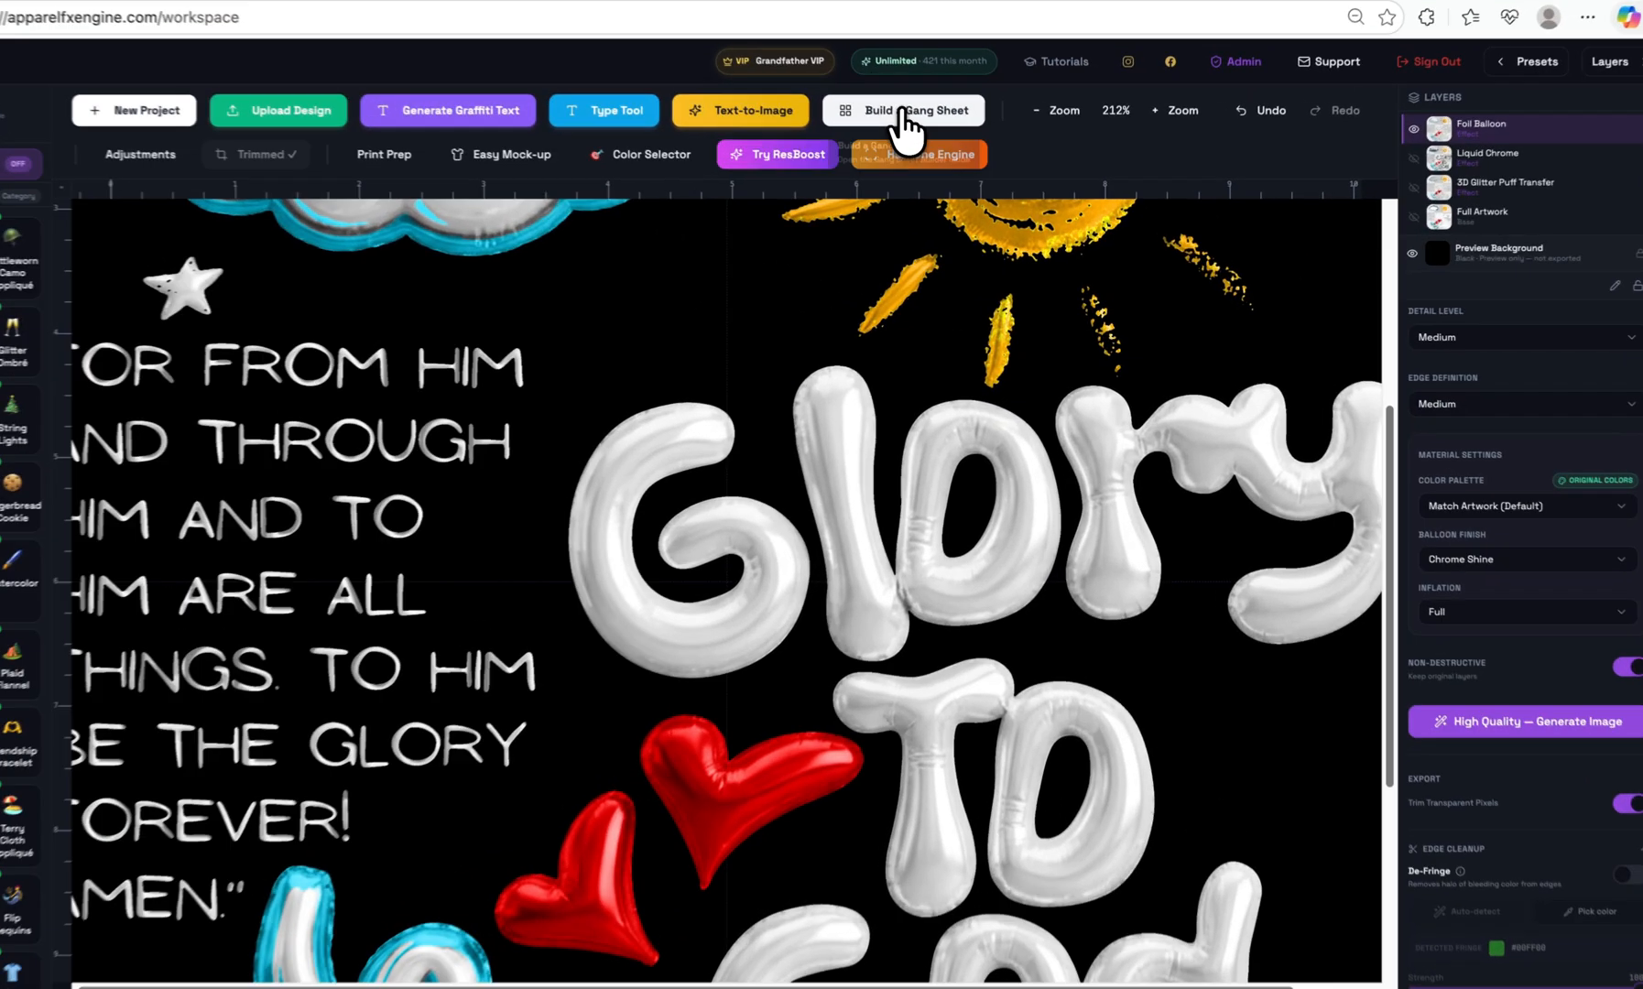
- Build a new gang sheet in inches at the standard 22 × 36 in size
click(905, 111)
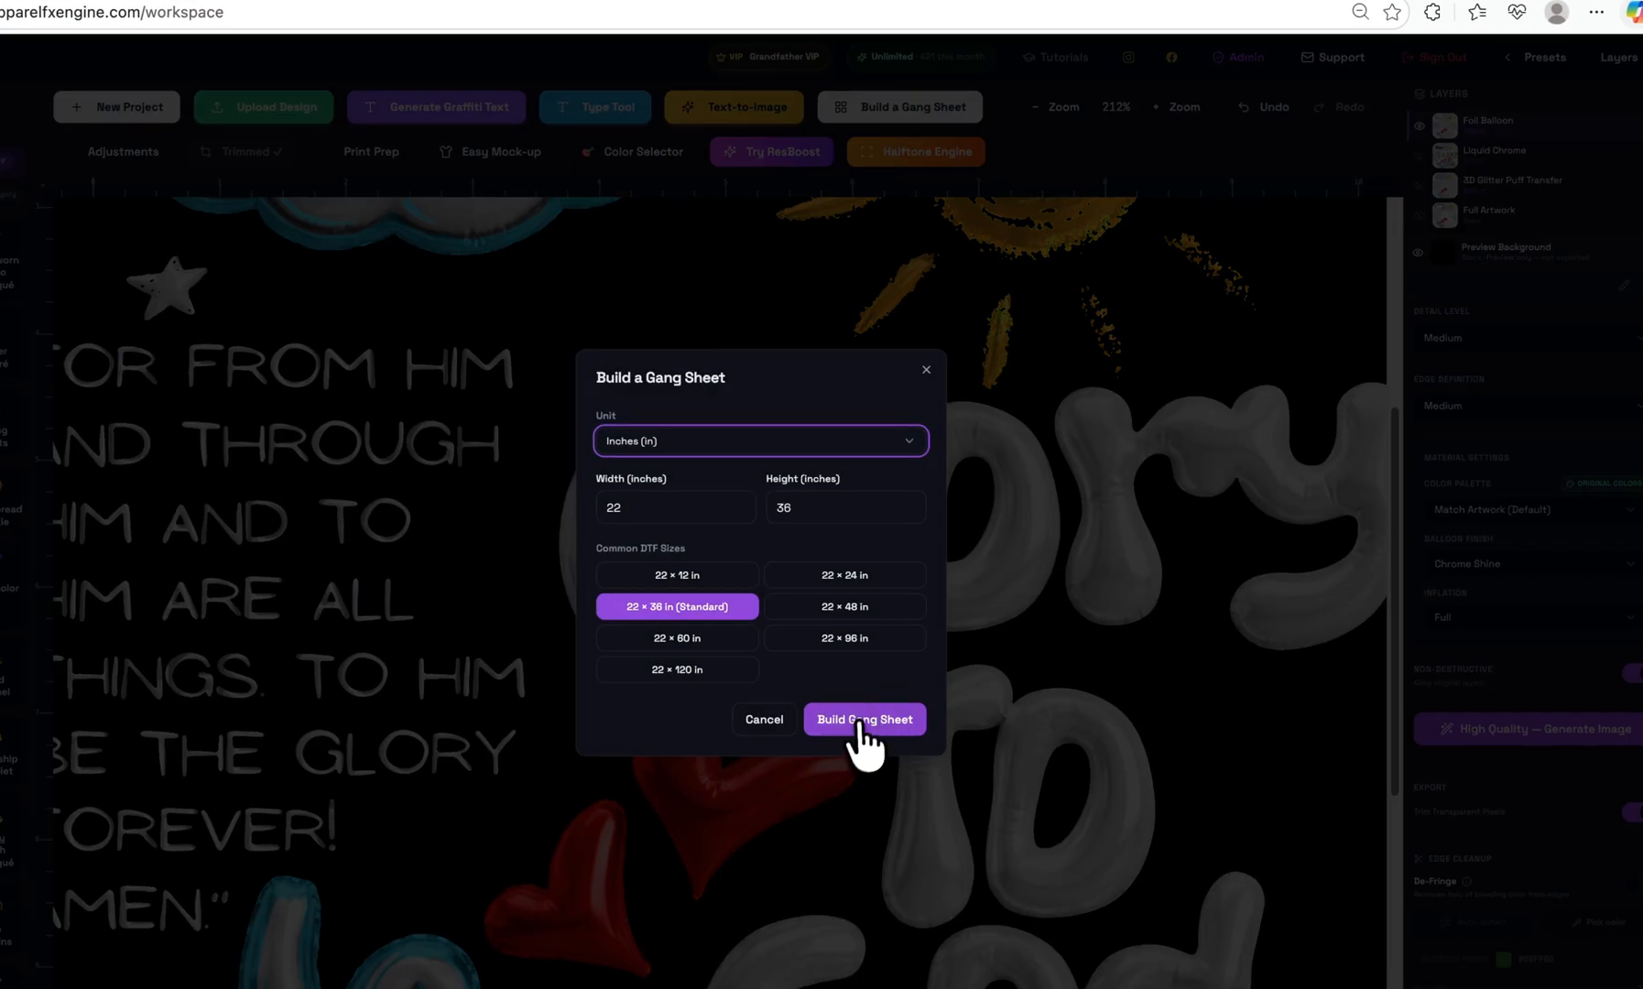
click(861, 721)
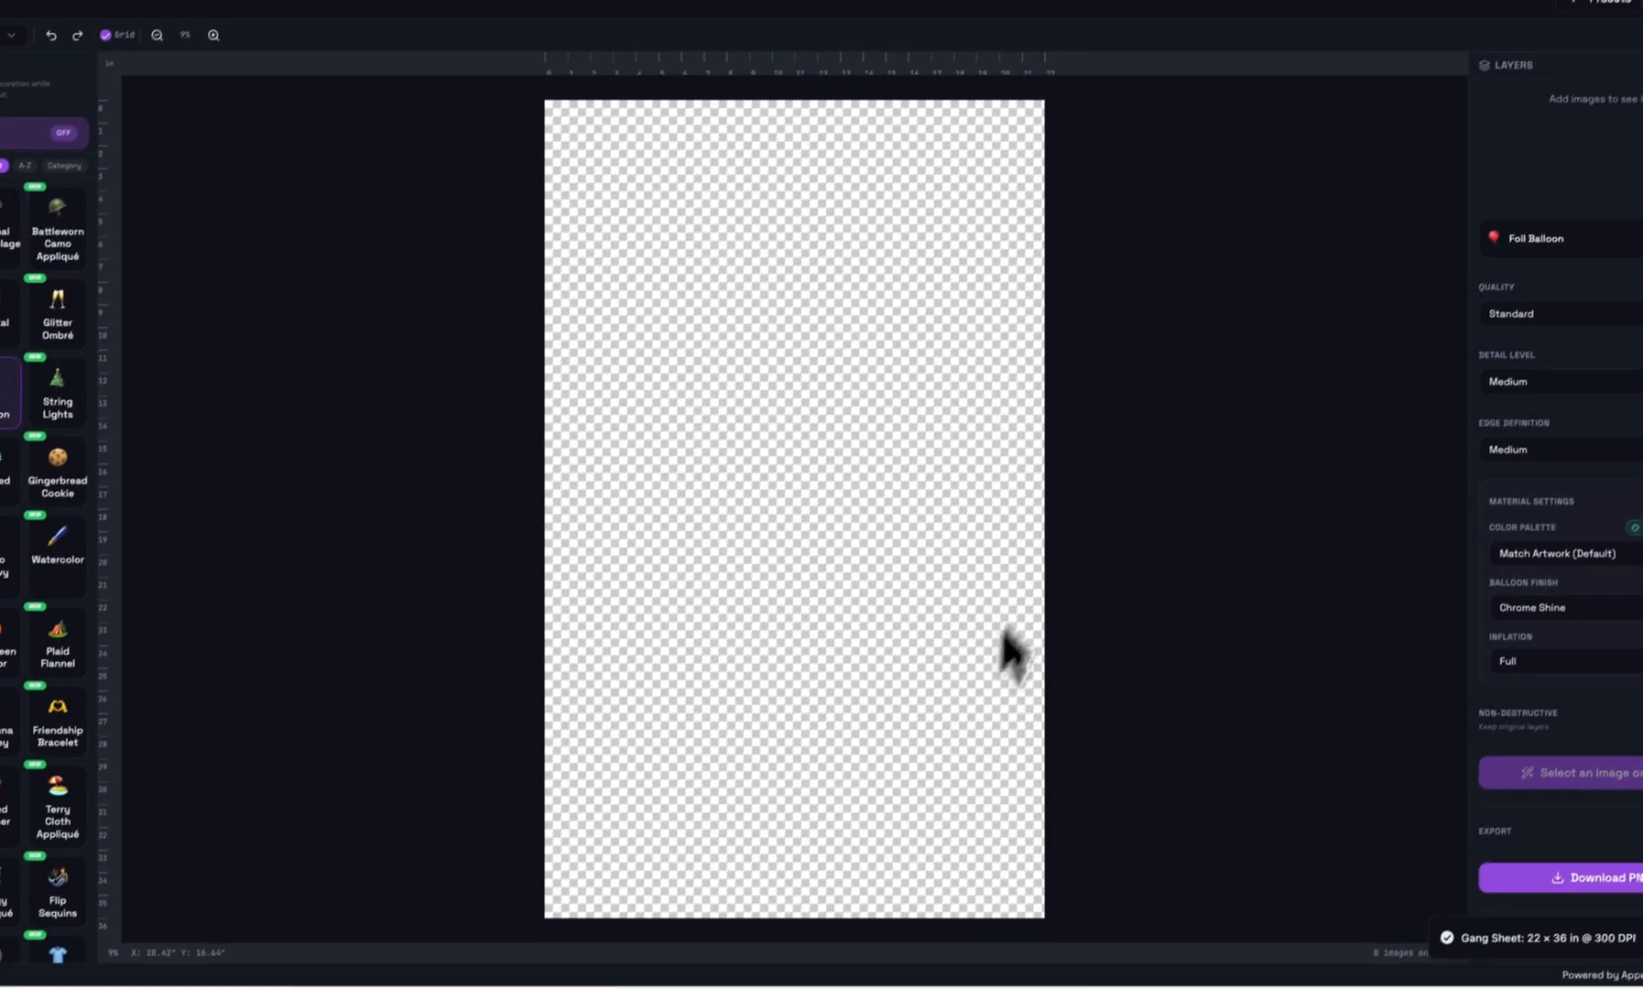